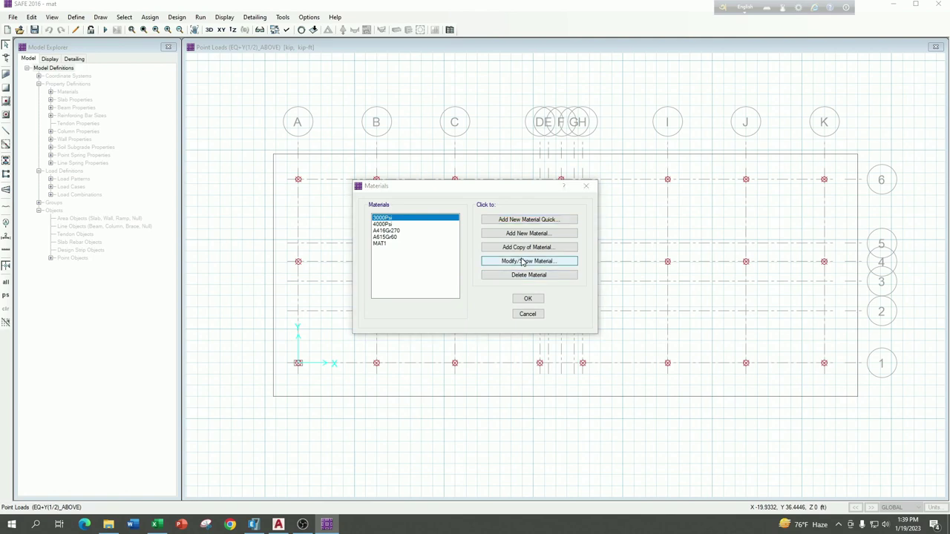
Rename the 3000Psi concrete material as "concrte 3000"
{"action": "left_click", "coordinate": [524, 261]}
{"action": "key", "text": "BackSpace"}
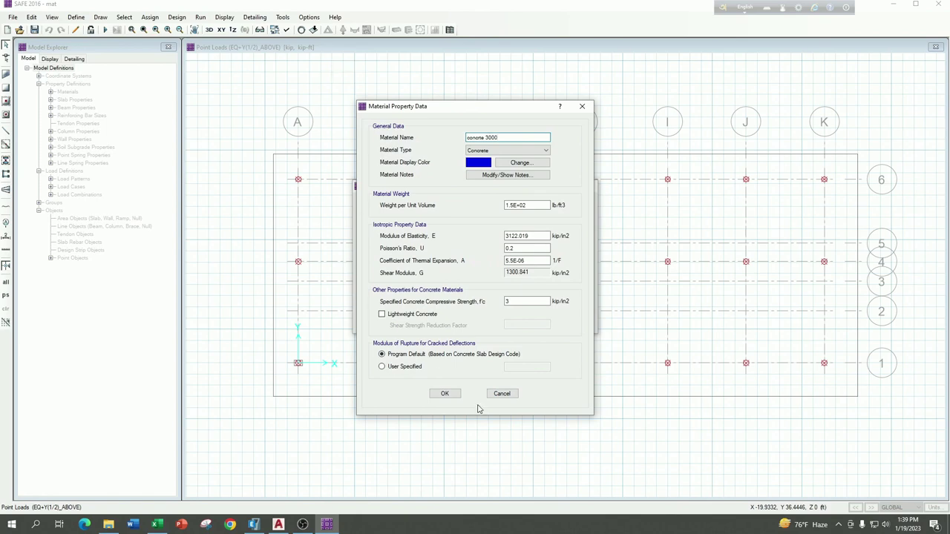
{"action": "left_click", "coordinate": [446, 393]}
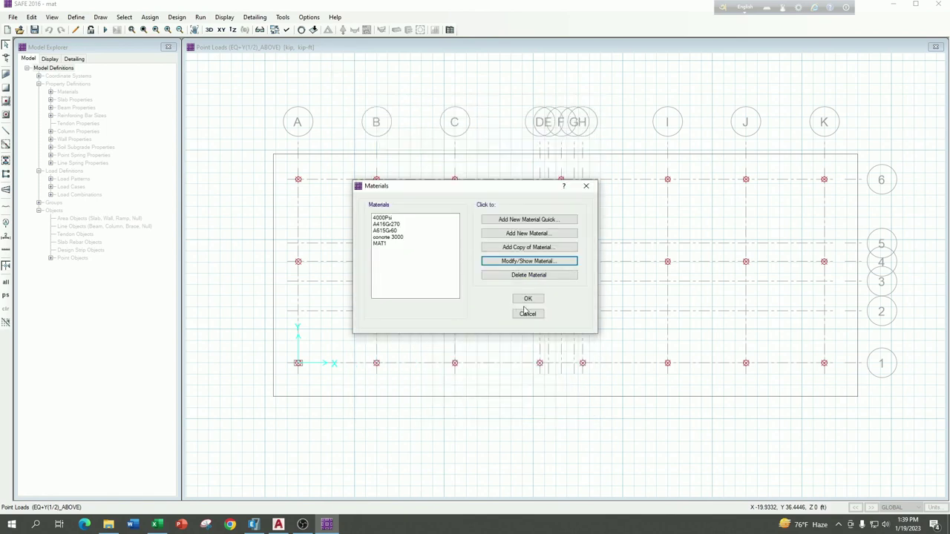
Add a quick rebar material with the ASTM A615 Grade 60 specification
{"action": "left_click", "coordinate": [522, 221]}
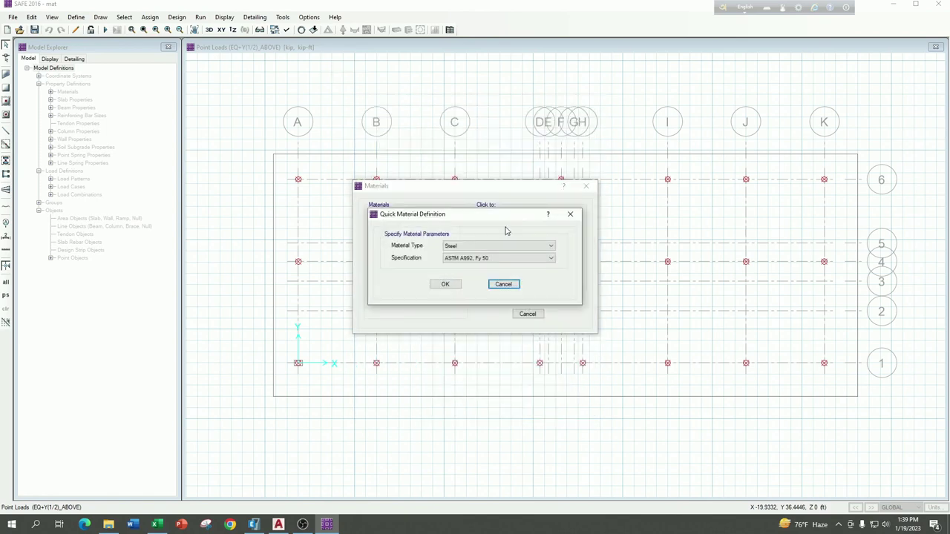
{"action": "left_click", "coordinate": [469, 246]}
{"action": "left_click", "coordinate": [463, 269]}
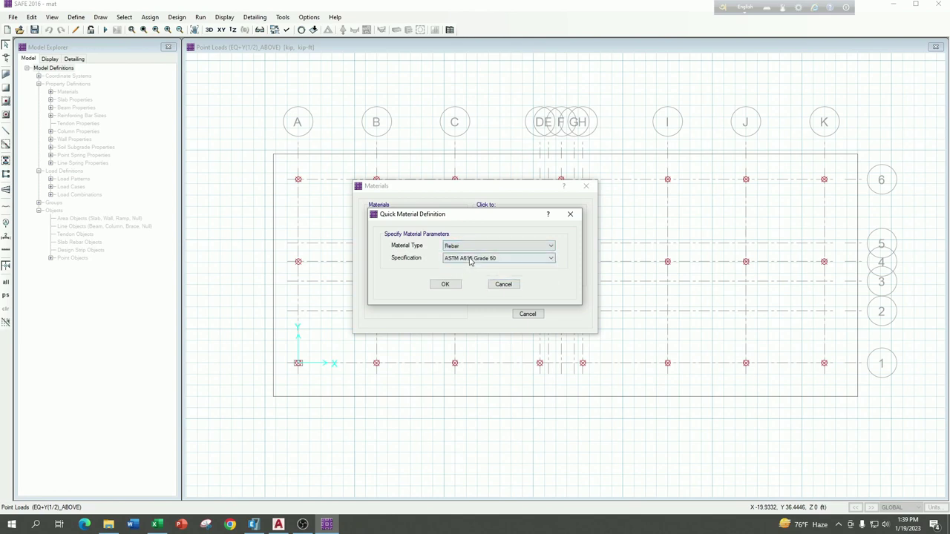
{"action": "left_click", "coordinate": [445, 285]}
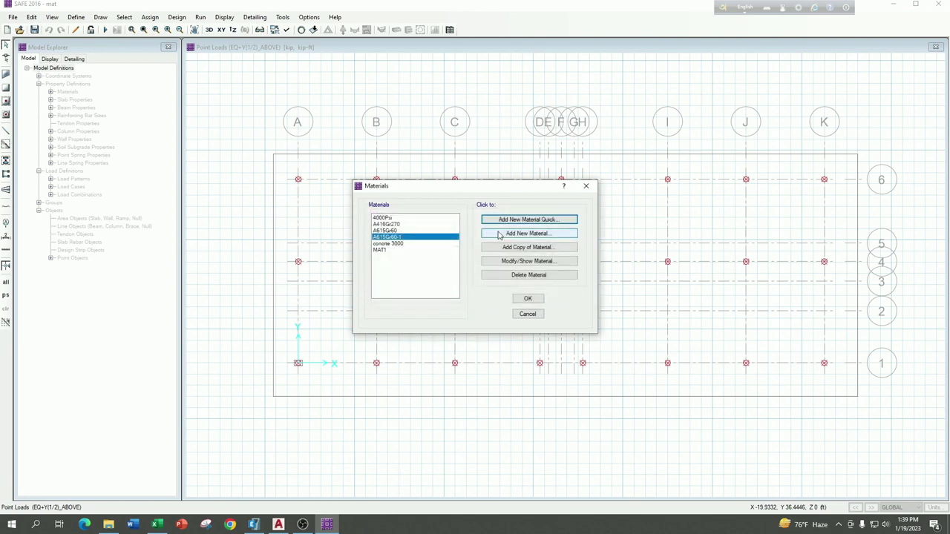
Rename the new A615Gr60-1 material as "rebar 60" and save the material definitions
{"action": "left_click", "coordinate": [527, 260]}
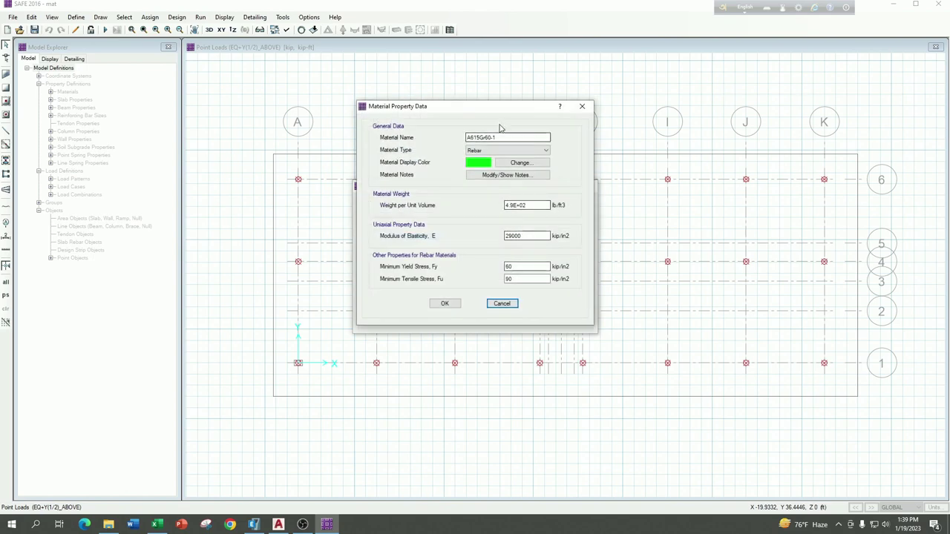
{"action": "key", "text": "BackSpace"}
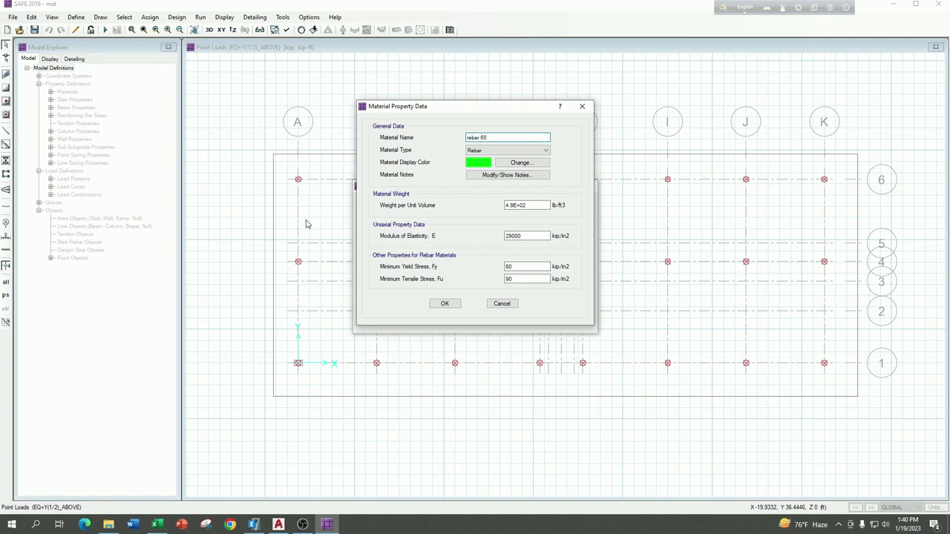
{"action": "double_click", "coordinate": [520, 267]}
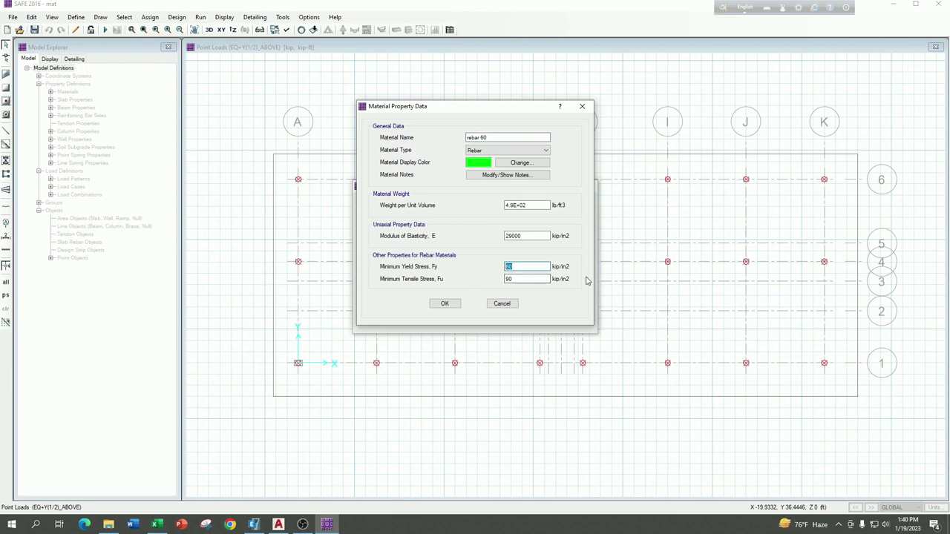
{"action": "left_click", "coordinate": [452, 304]}
{"action": "left_click", "coordinate": [533, 298]}
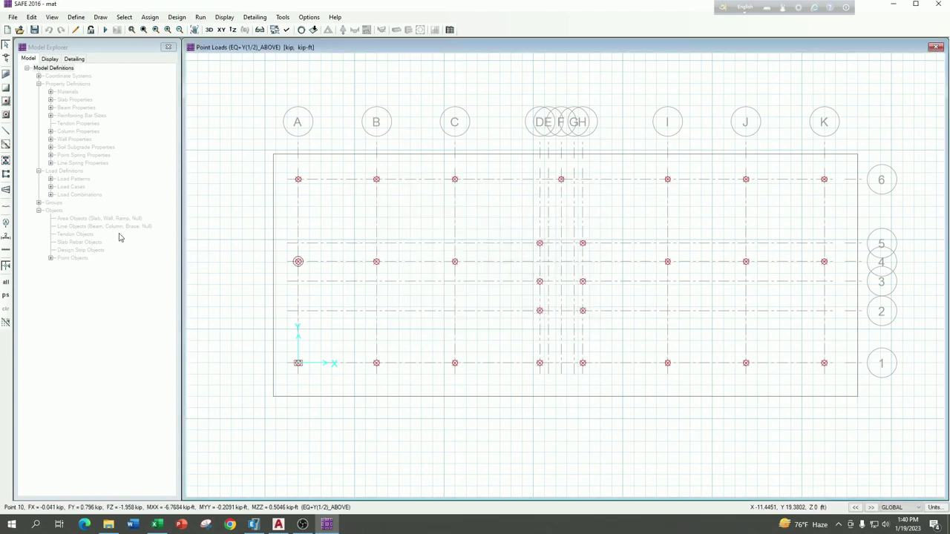
Switch to the Excel checklist and remove the green fill from the "Define Material property and Define Slab property." row
{"action": "left_click", "coordinate": [156, 524]}
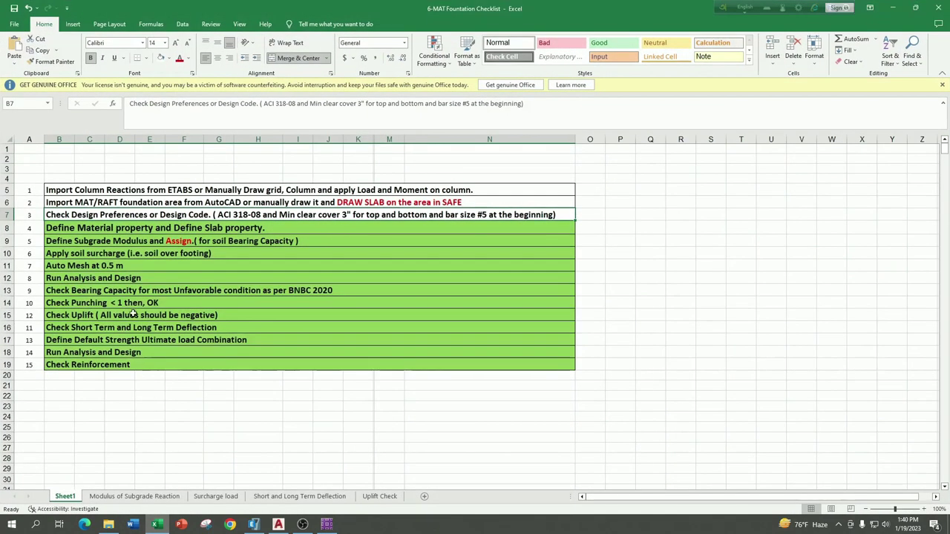
{"action": "left_click", "coordinate": [99, 228]}
{"action": "left_click", "coordinate": [160, 59]}
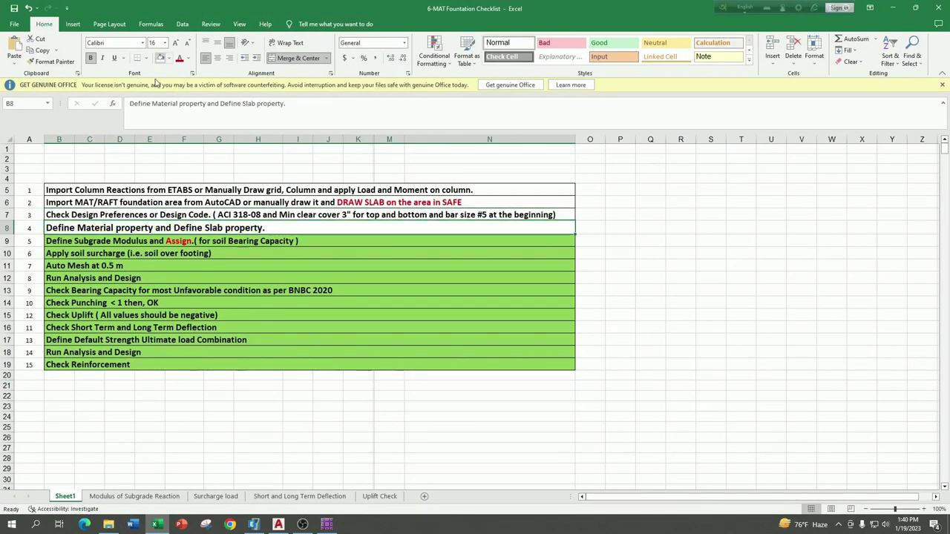
{"action": "left_click", "coordinate": [63, 242]}
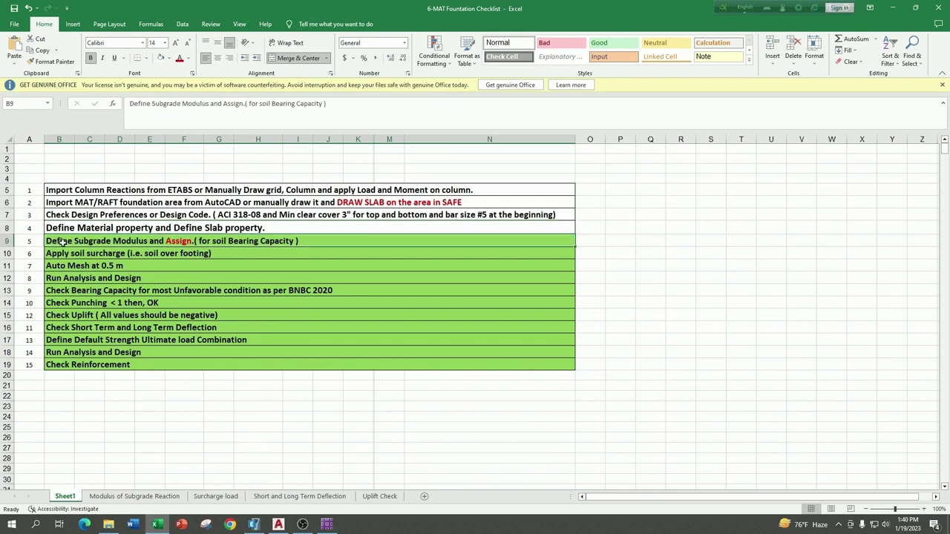
Open the Modulus of Subgrade Reaction sheet and examine the allowable bearing capacity in the SI calculation
{"action": "left_click", "coordinate": [327, 524]}
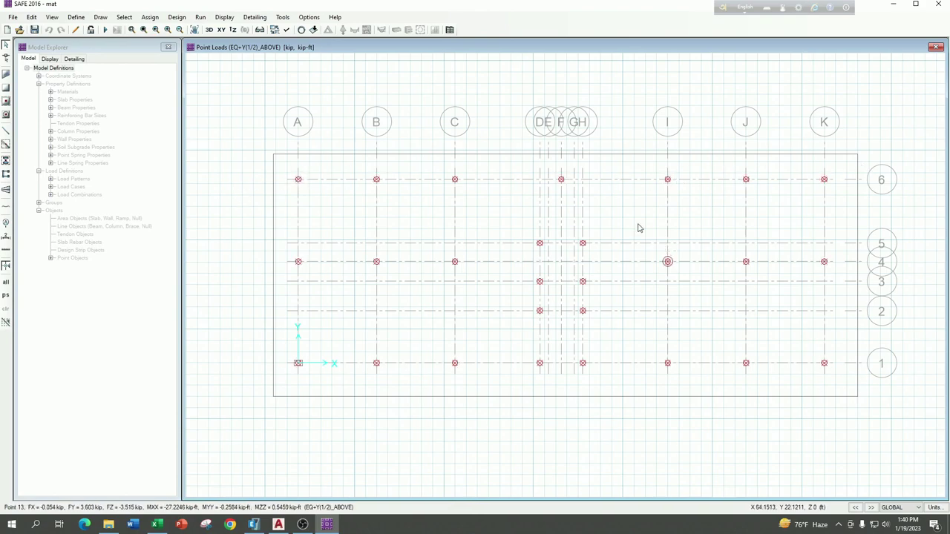
{"action": "left_click", "coordinate": [156, 525]}
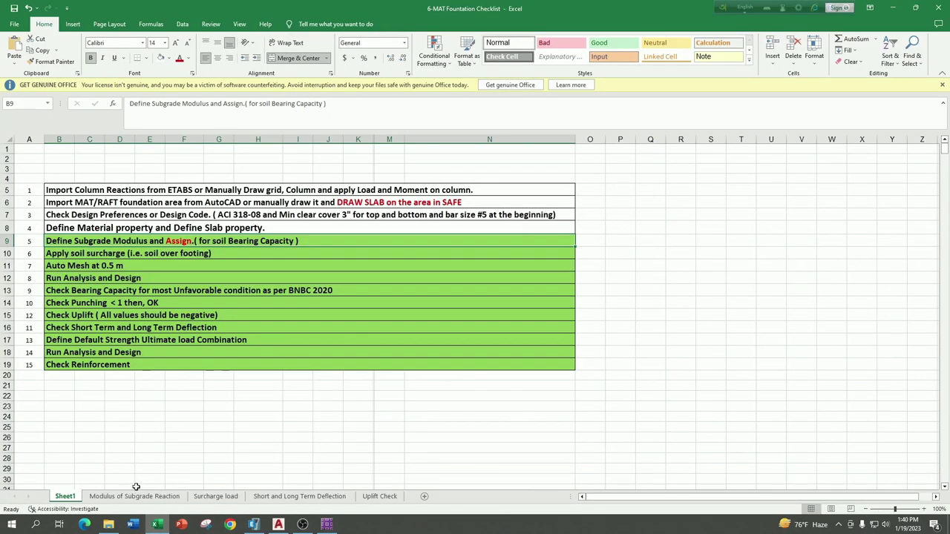
{"action": "left_click", "coordinate": [139, 496]}
{"action": "left_click", "coordinate": [192, 290]}
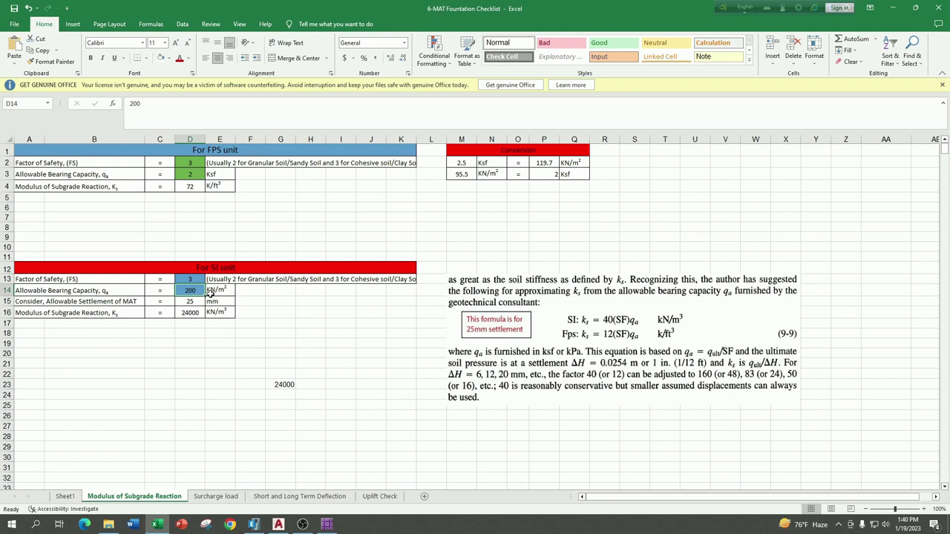
Try a factor of safety of 2 in the SI calculation and check the modulus of subgrade reaction
{"action": "left_click", "coordinate": [191, 279]}
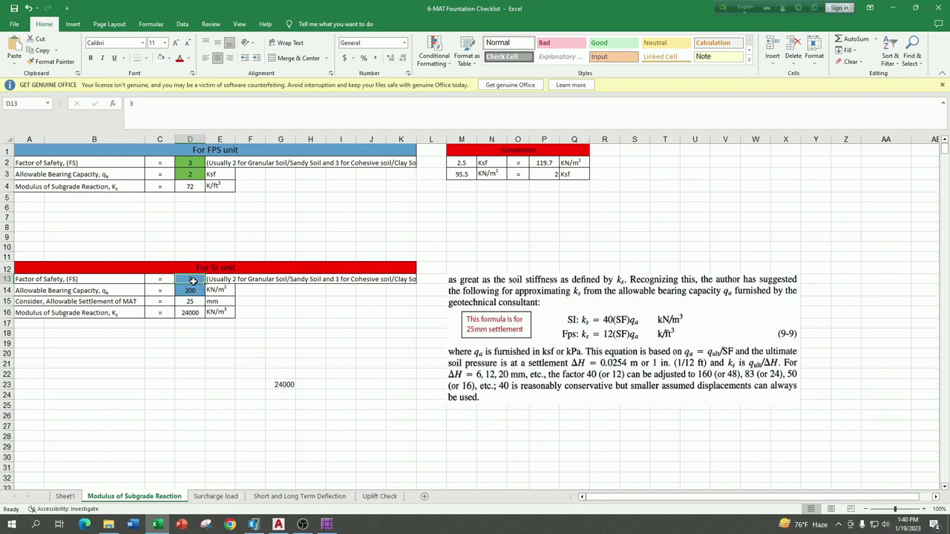
{"action": "type", "text": "2"}
{"action": "left_click", "coordinate": [310, 353]}
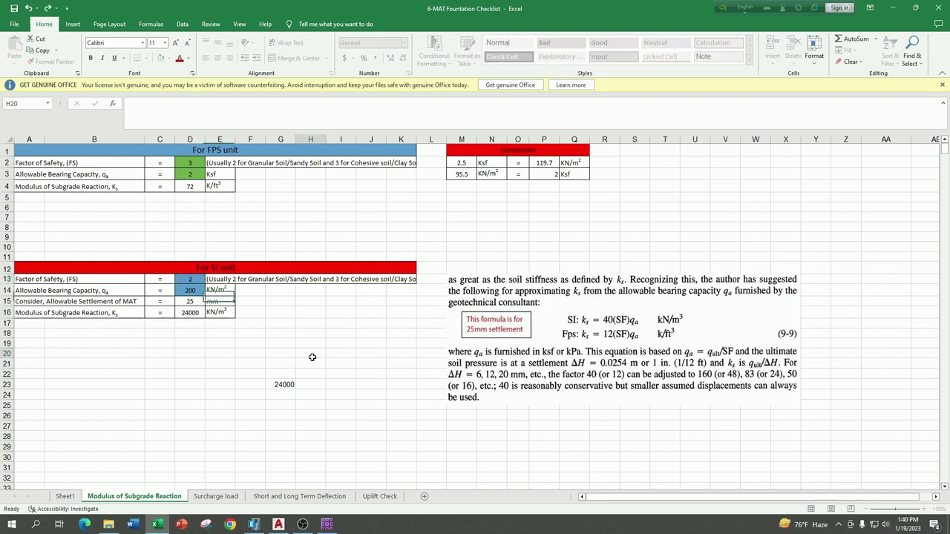
{"action": "left_click", "coordinate": [191, 312]}
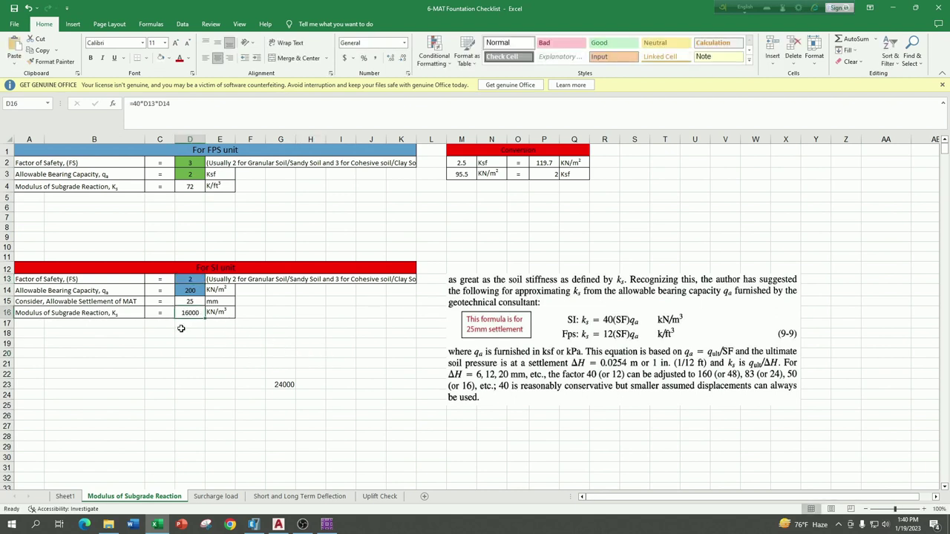
Set the SI factor of safety to 3, check the modulus of subgrade reaction and switch back to SAFE
{"action": "left_click", "coordinate": [187, 278]}
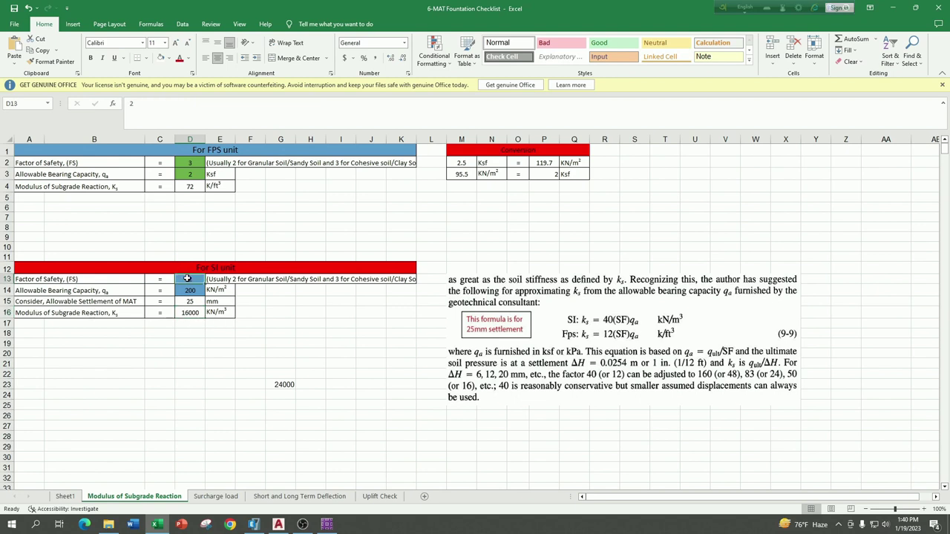
{"action": "type", "text": "3"}
{"action": "key", "text": "Return"}
{"action": "left_click", "coordinate": [194, 312]}
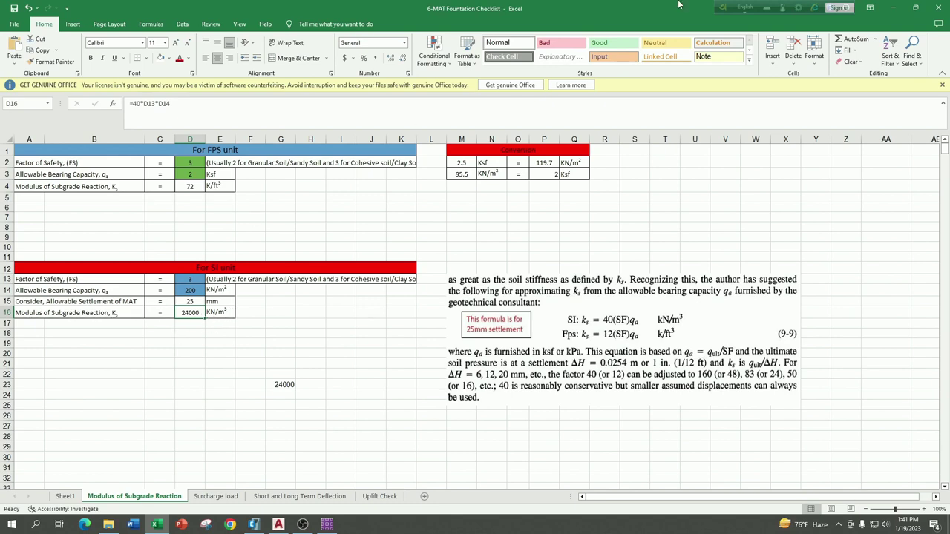
{"action": "key", "text": "alt+Tab"}
{"action": "left_click", "coordinate": [76, 17]}
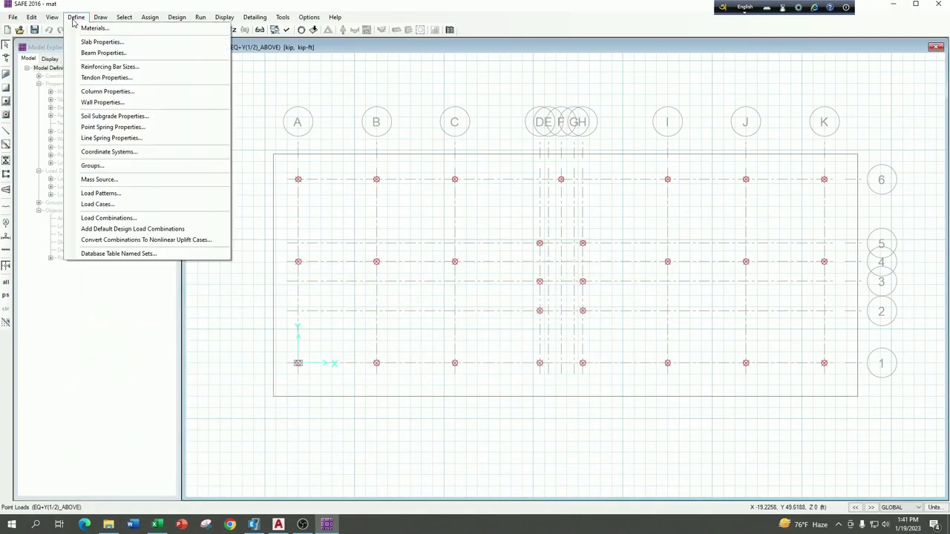
{"action": "left_click", "coordinate": [123, 119]}
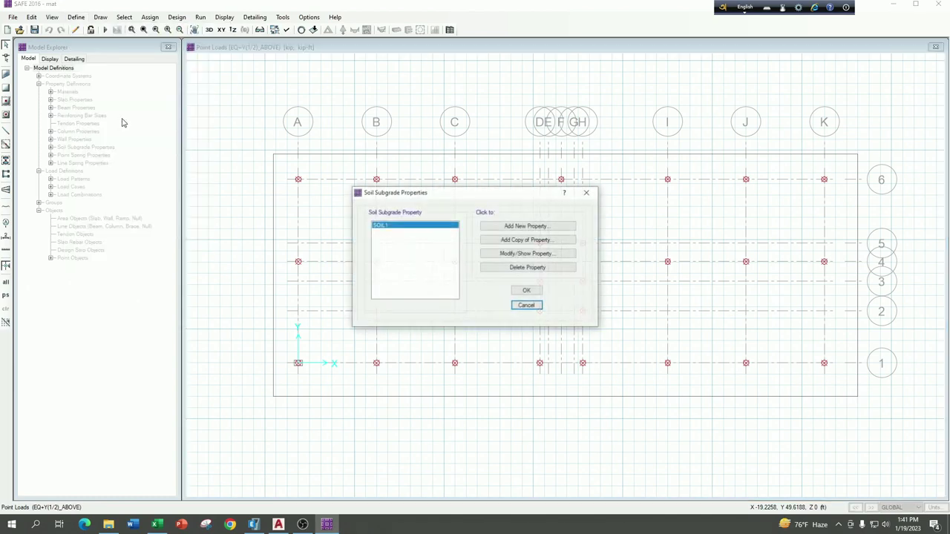
{"action": "left_click", "coordinate": [527, 253]}
{"action": "double_click", "coordinate": [491, 166]}
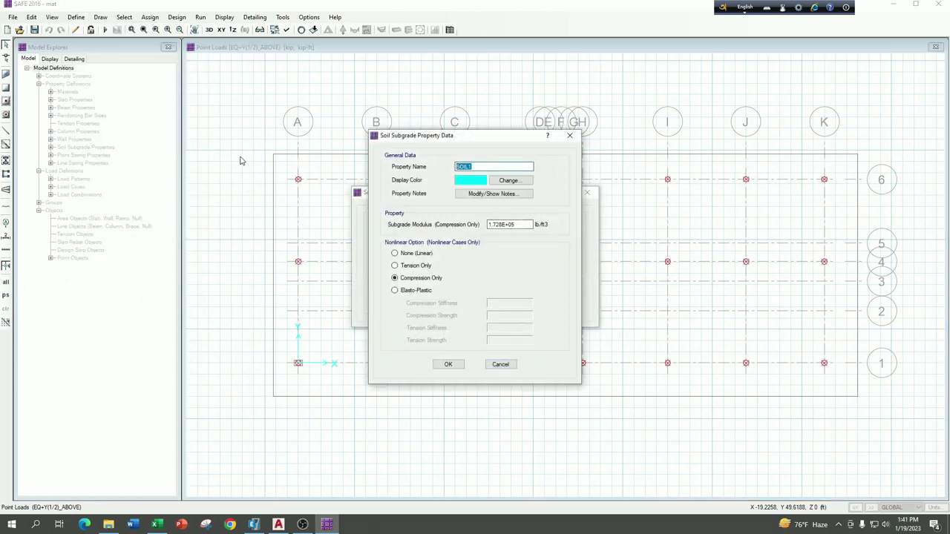
{"action": "double_click", "coordinate": [527, 224]}
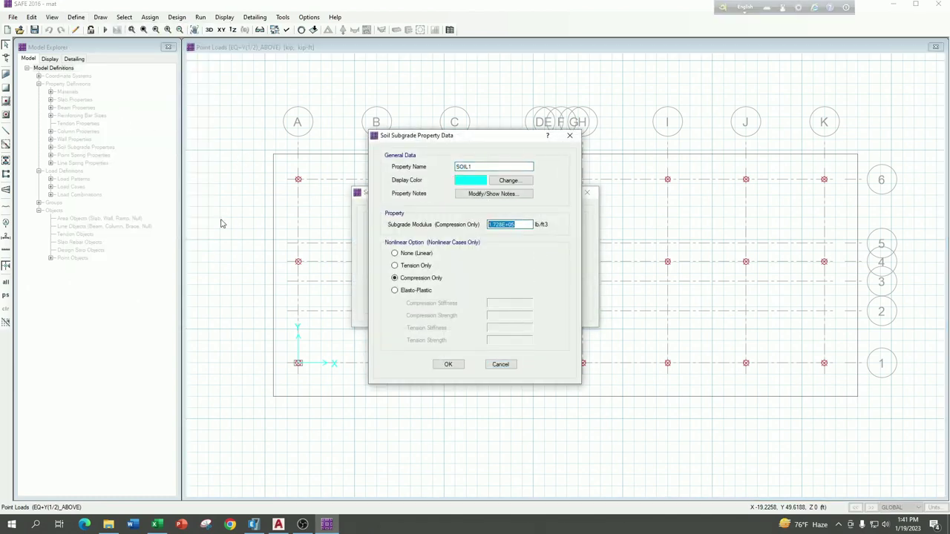
{"action": "type", "text": "24000"}
{"action": "left_click", "coordinate": [569, 136]}
{"action": "left_click", "coordinate": [587, 192]}
Change the model's units to the metric defaults
{"action": "left_click", "coordinate": [934, 506]}
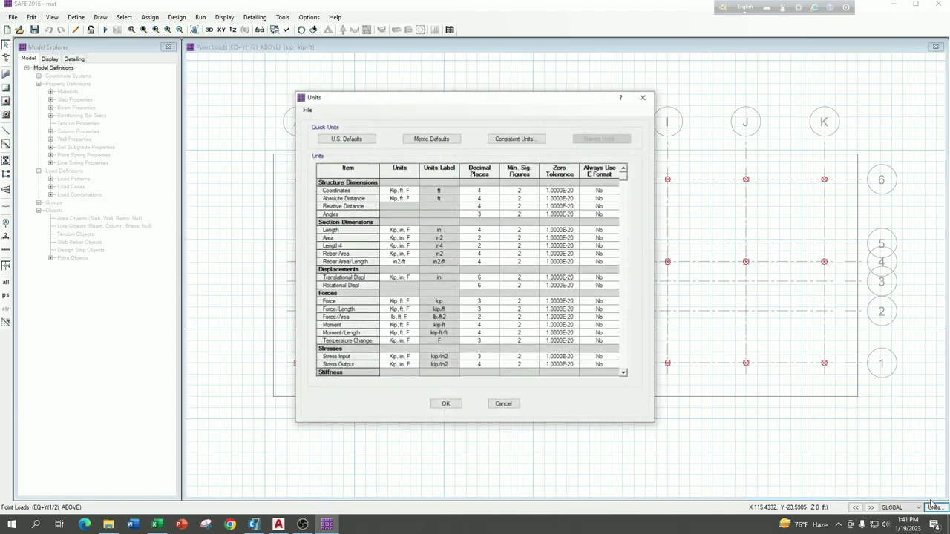
{"action": "left_click", "coordinate": [431, 140]}
{"action": "left_click", "coordinate": [447, 404]}
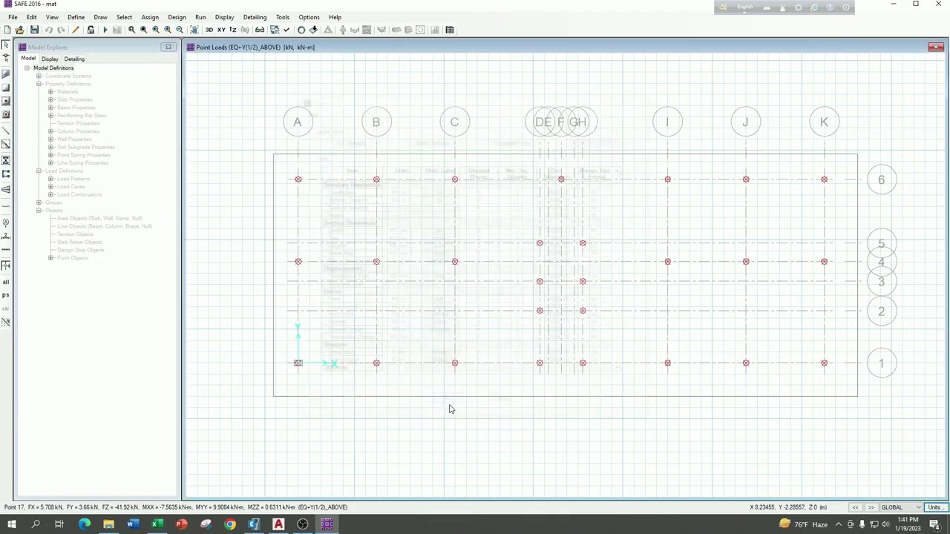
Set the subgrade modulus of the SOIL1 soil subgrade property to 24000 kN/m3
{"action": "left_click", "coordinate": [76, 17]}
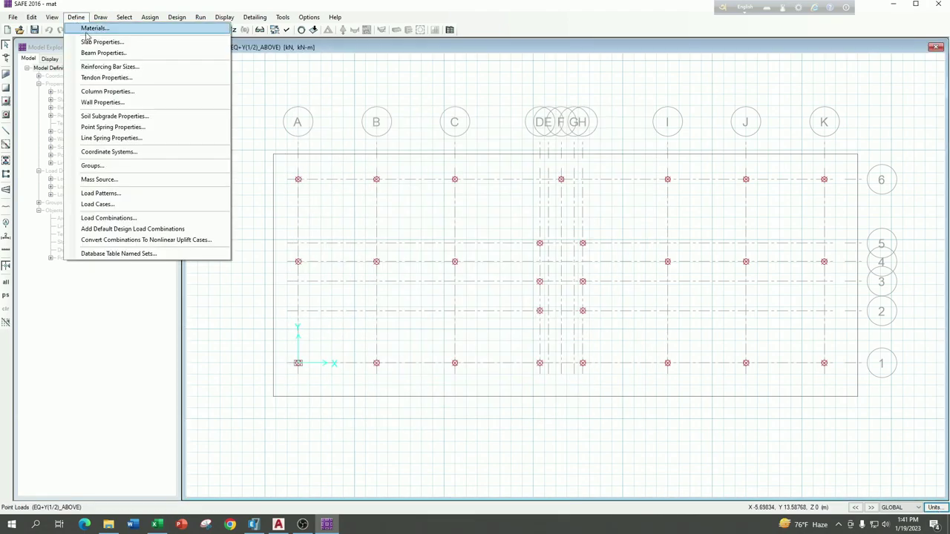
{"action": "left_click", "coordinate": [129, 120]}
{"action": "left_click", "coordinate": [520, 254]}
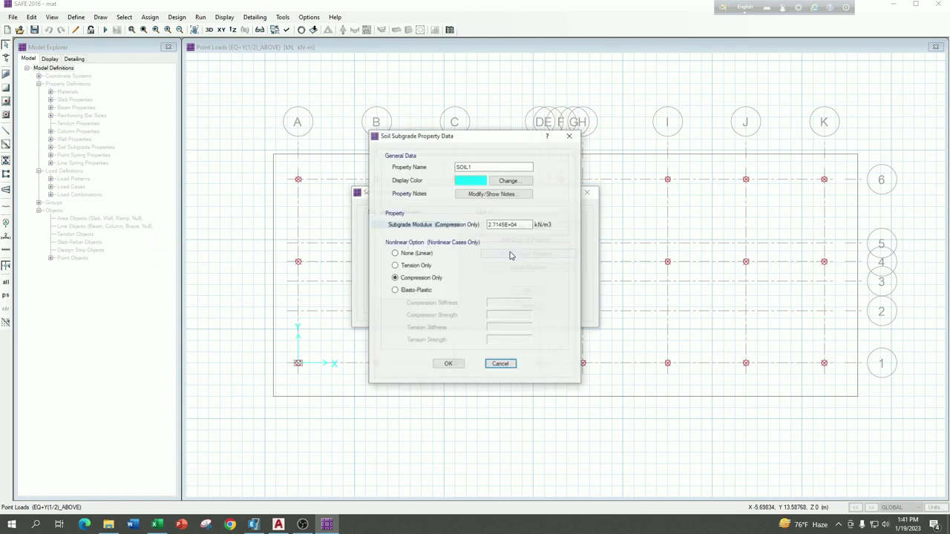
{"action": "left_click_drag", "start_coordinate": [530, 224], "coordinate": [255, 227]}
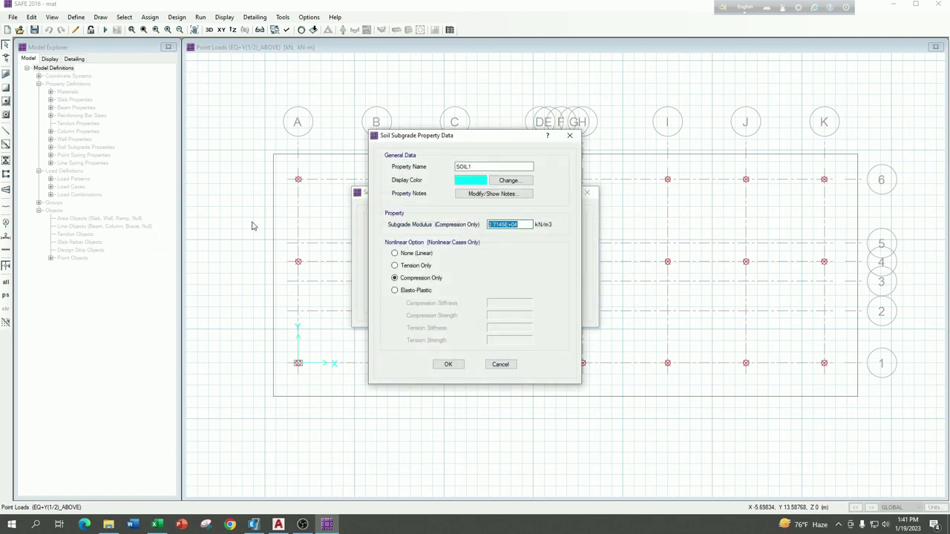
{"action": "type", "text": "24000"}
{"action": "left_click", "coordinate": [446, 365]}
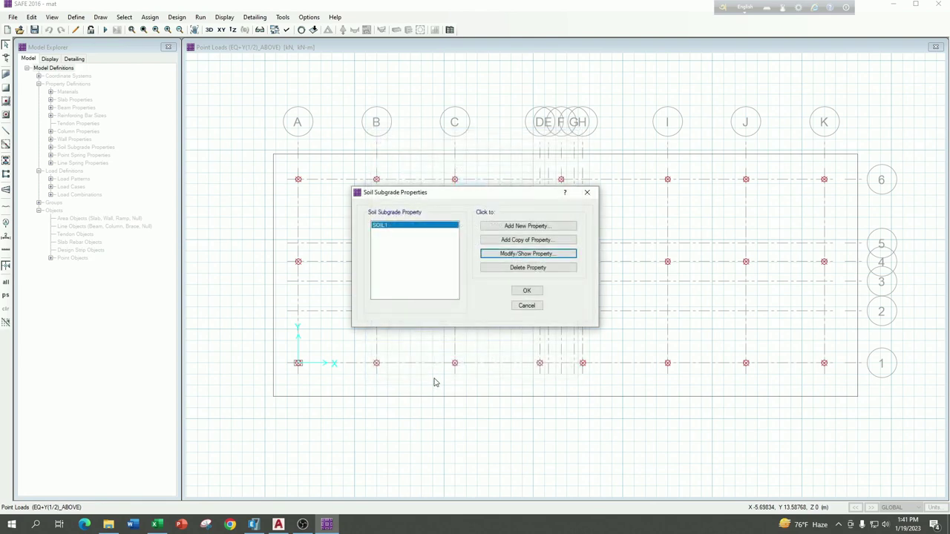
{"action": "left_click", "coordinate": [525, 292]}
Switch to Excel and remove the green fill from the "Define Subgrade Modulus and Assign" row on Sheet1
{"action": "left_click", "coordinate": [157, 525]}
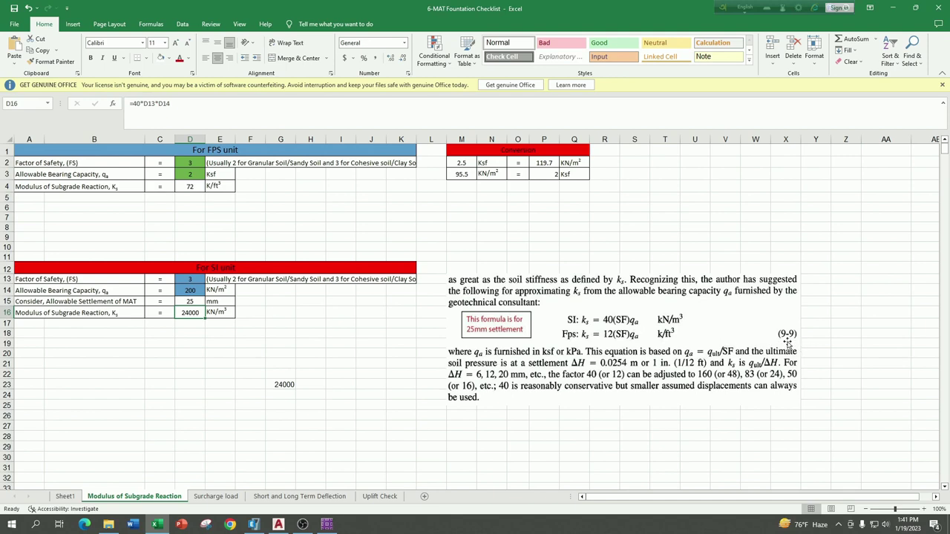
{"action": "left_click", "coordinate": [895, 7]}
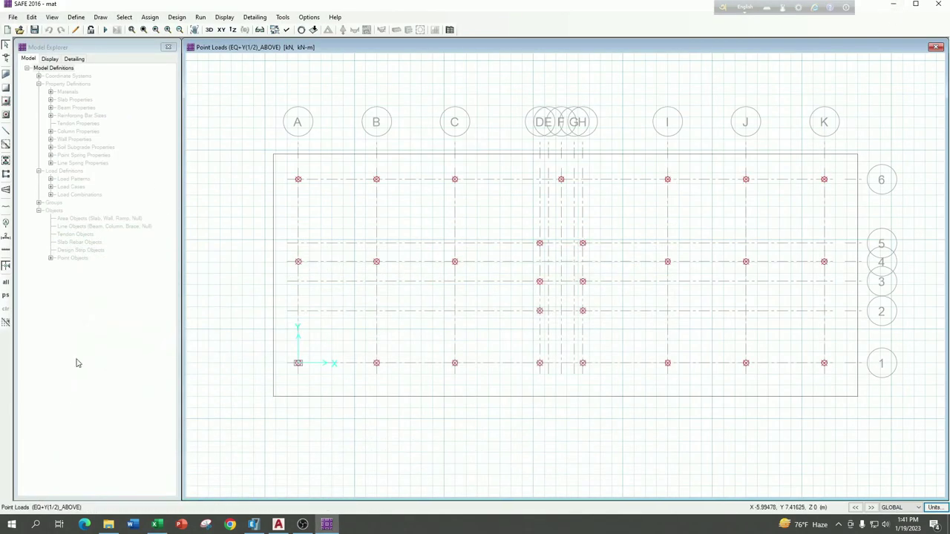
{"action": "left_click", "coordinate": [157, 524]}
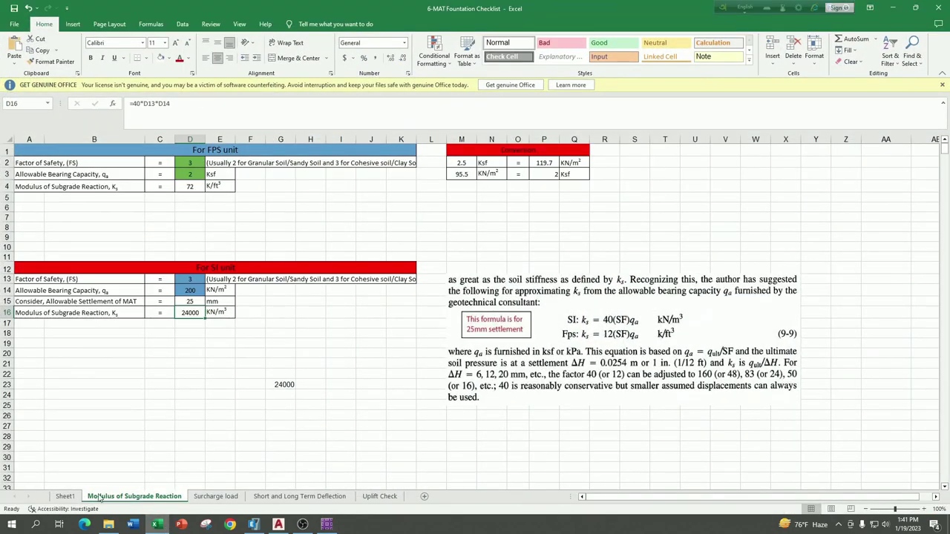
{"action": "left_click", "coordinate": [65, 495]}
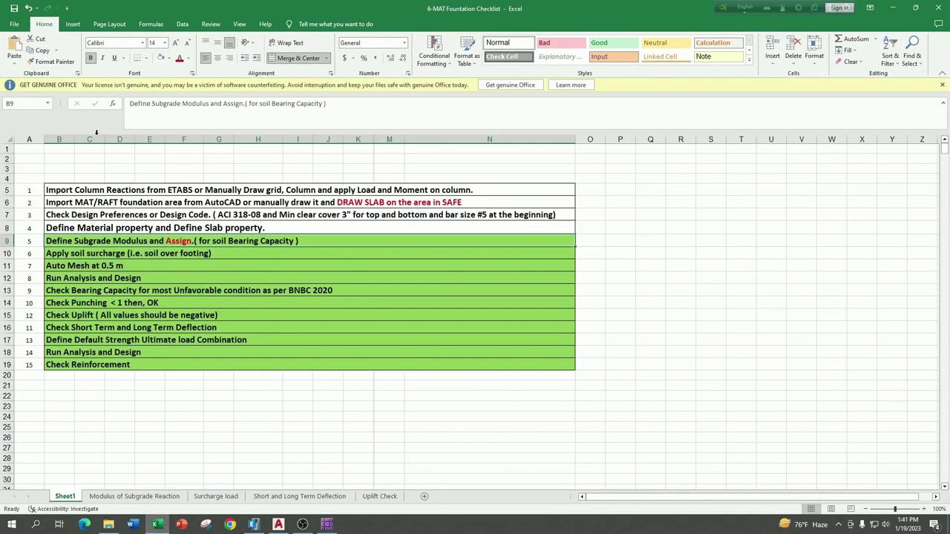
{"action": "left_click", "coordinate": [161, 58]}
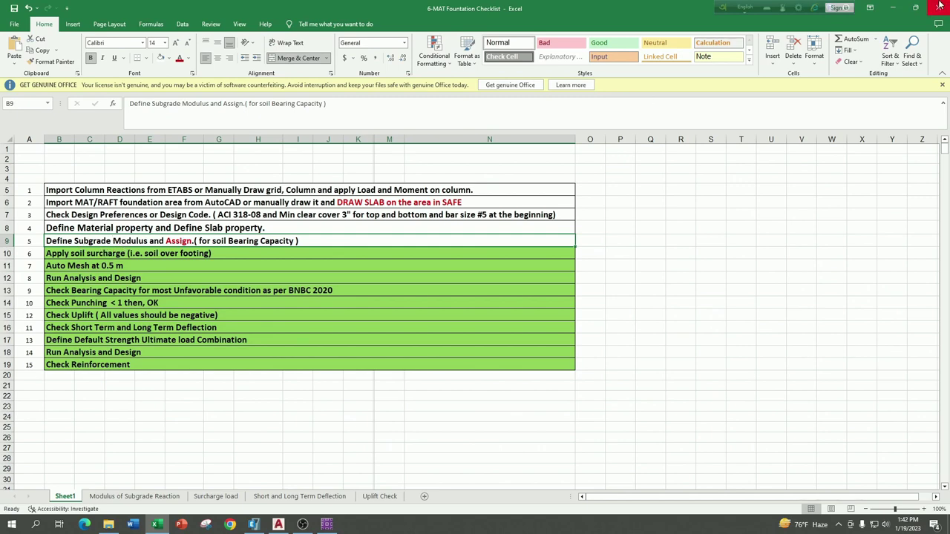
Switch to SAFE and add a slab property named "mat slab 21" using the conorte 3000 material
{"action": "left_click", "coordinate": [891, 6]}
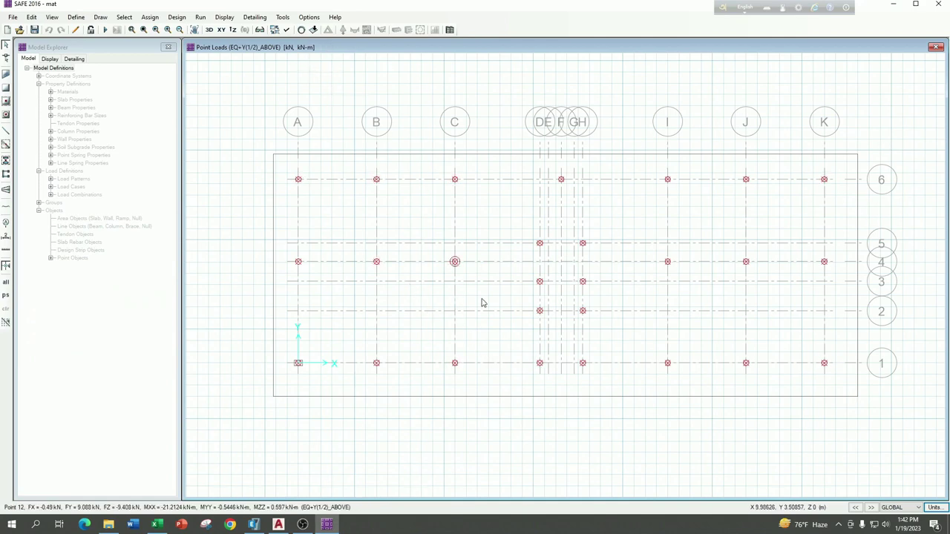
{"action": "left_click", "coordinate": [76, 17]}
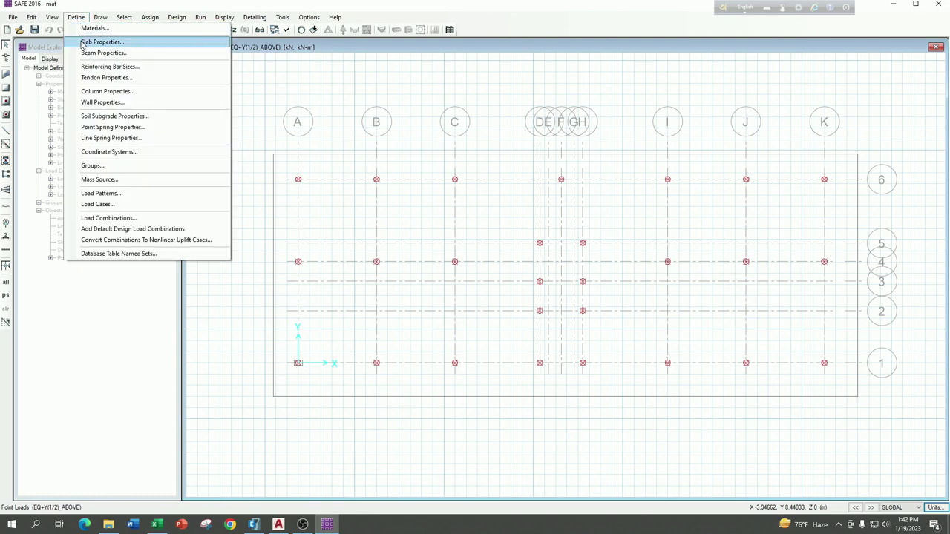
{"action": "left_click", "coordinate": [100, 42]}
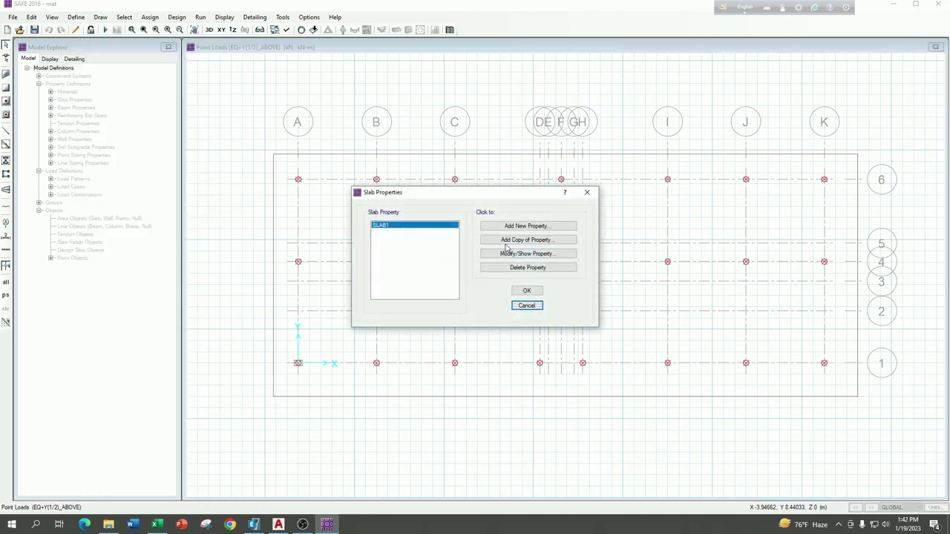
{"action": "left_click", "coordinate": [520, 227]}
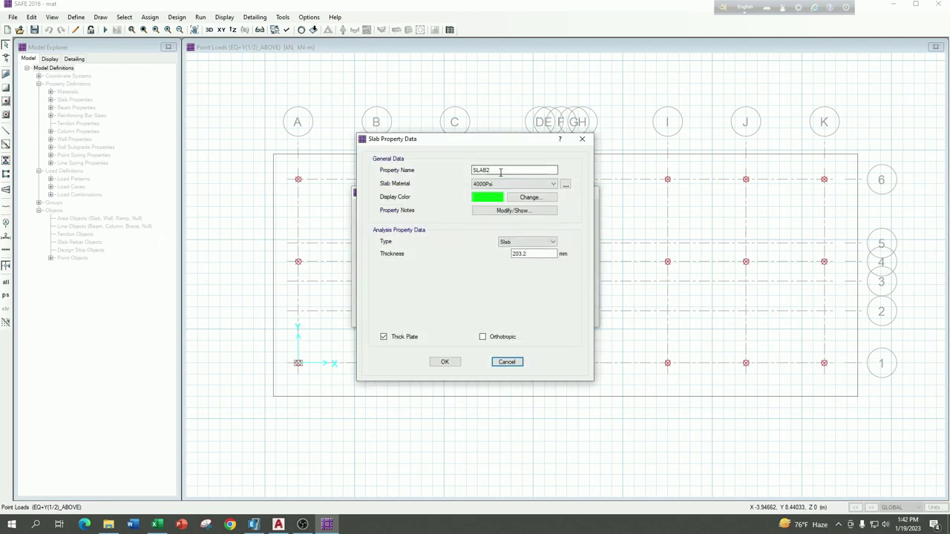
{"action": "double_click", "coordinate": [500, 172]}
{"action": "key", "text": "BackSpace"}
{"action": "left_click", "coordinate": [521, 188]}
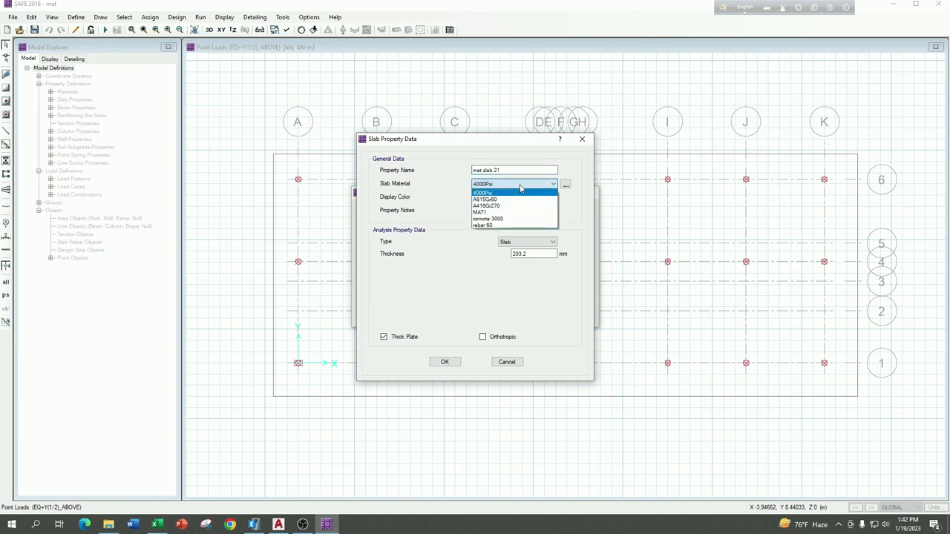
{"action": "left_click", "coordinate": [491, 221]}
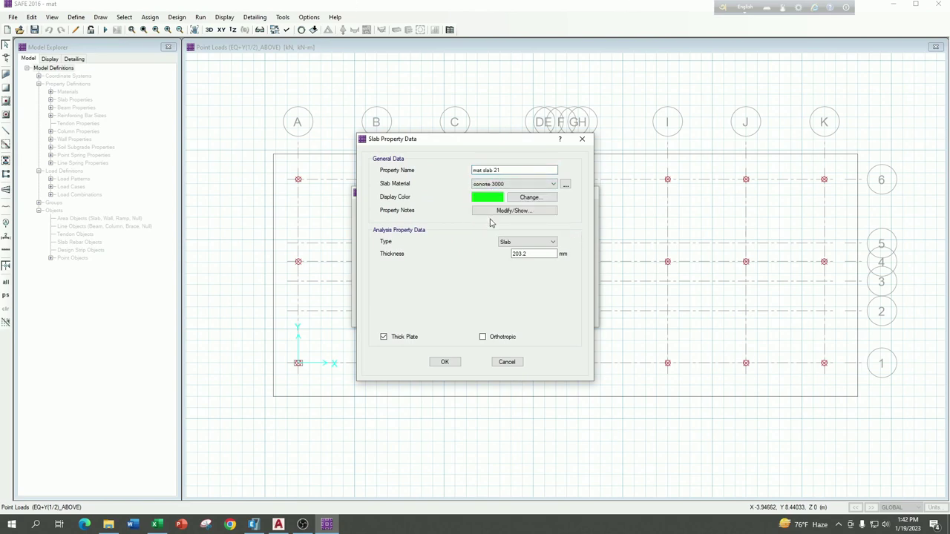
Set the new slab property's type to Mat and its thickness to 533.4 mm
{"action": "left_click", "coordinate": [525, 248]}
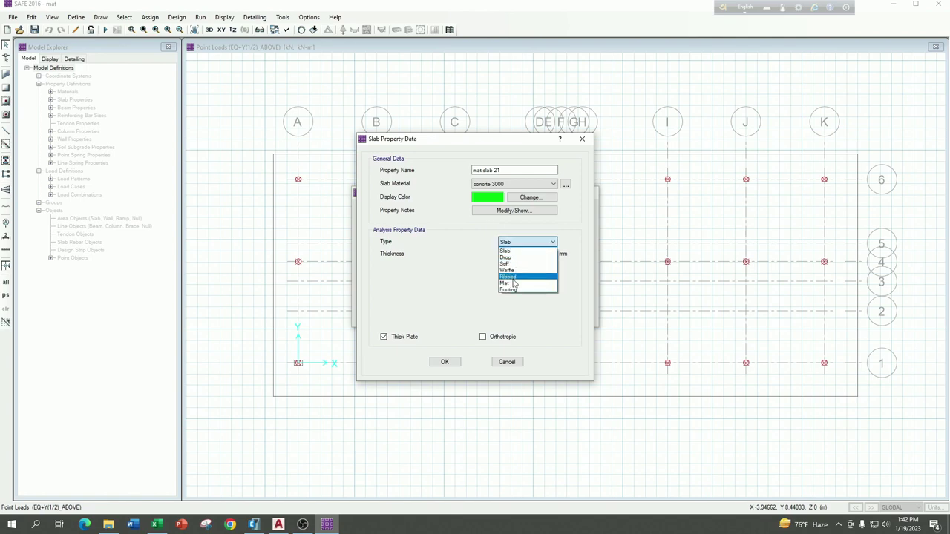
{"action": "left_click", "coordinate": [512, 283]}
{"action": "key", "text": "Tab"}
{"action": "type", "text": "2"}
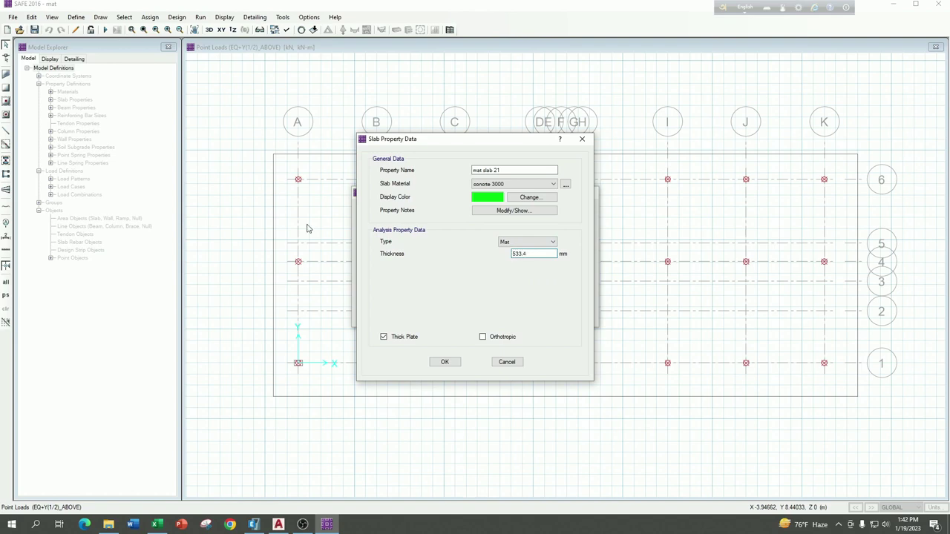
{"action": "left_click", "coordinate": [443, 362]}
Delete the default SLAB1 slab property and accept the slab property list
{"action": "left_click", "coordinate": [379, 233]}
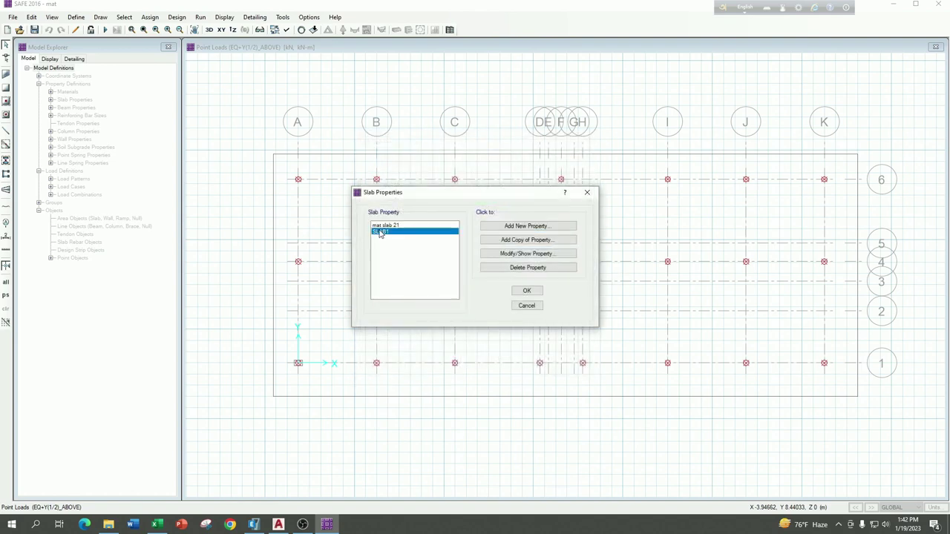
{"action": "left_click", "coordinate": [518, 268]}
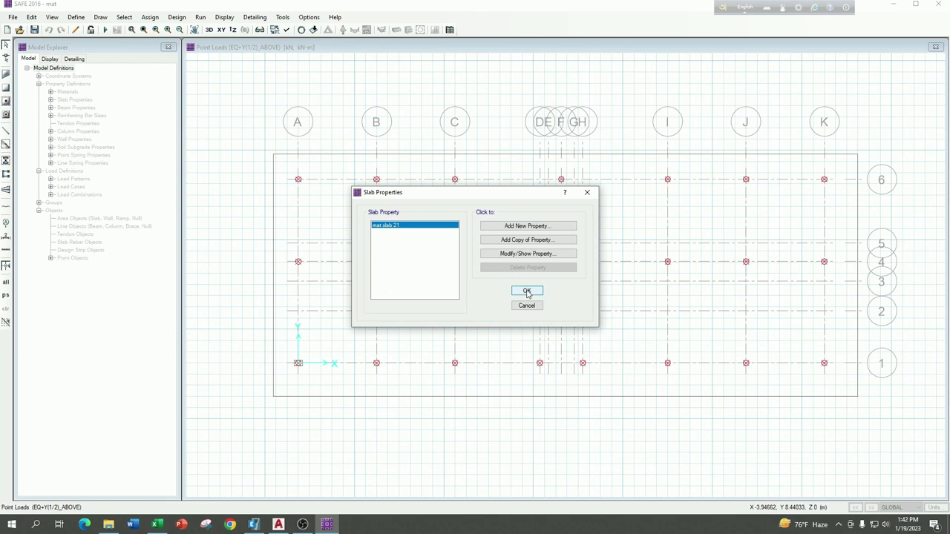
{"action": "left_click", "coordinate": [527, 291]}
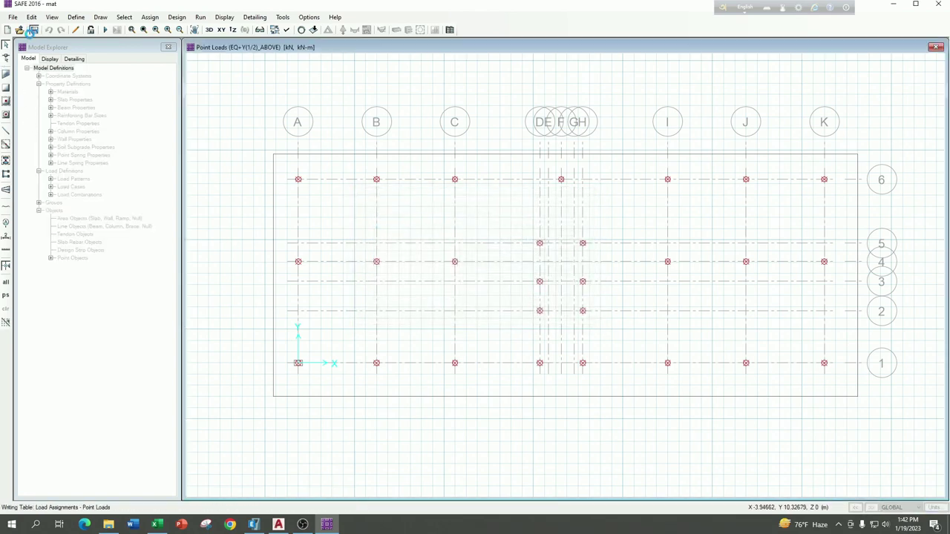
Draw a straight-edged slab with the mat slab 21 property through the four corners of the mat outline in plan
{"action": "left_click", "coordinate": [6, 78]}
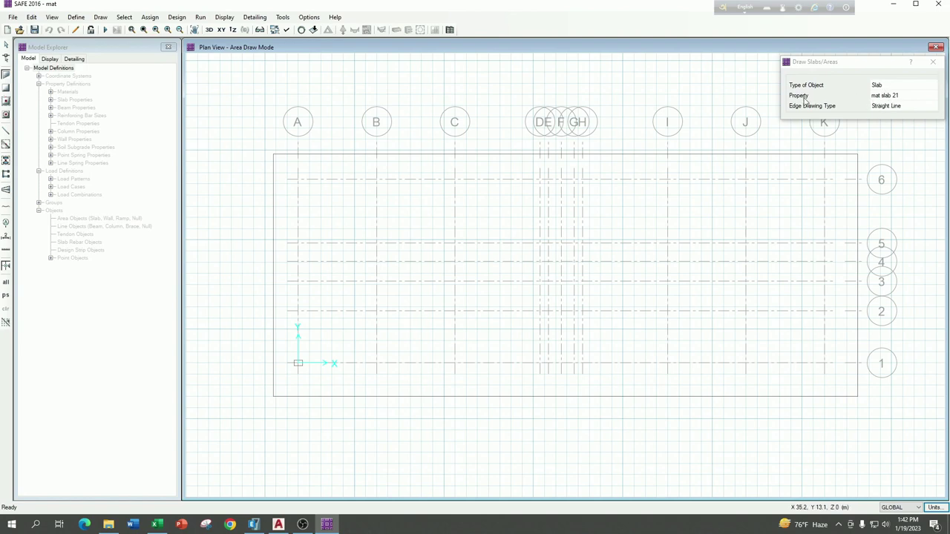
{"action": "left_click", "coordinate": [273, 154]}
{"action": "left_click", "coordinate": [858, 156]}
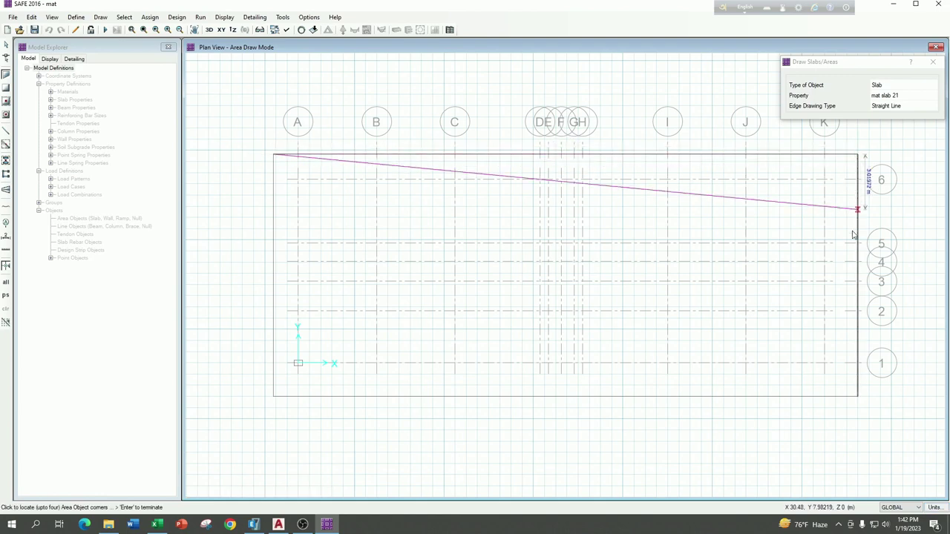
{"action": "left_click", "coordinate": [858, 397]}
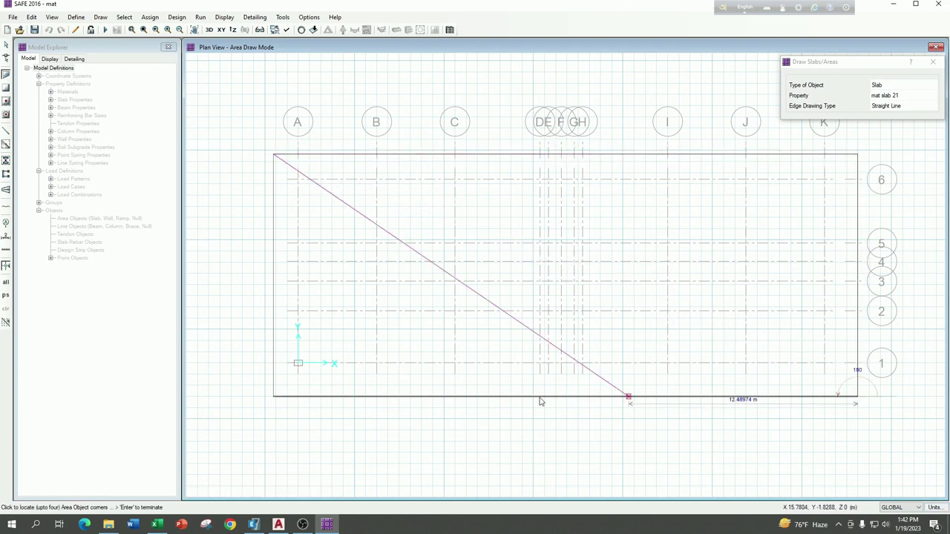
{"action": "left_click", "coordinate": [274, 399]}
{"action": "left_click", "coordinate": [6, 46]}
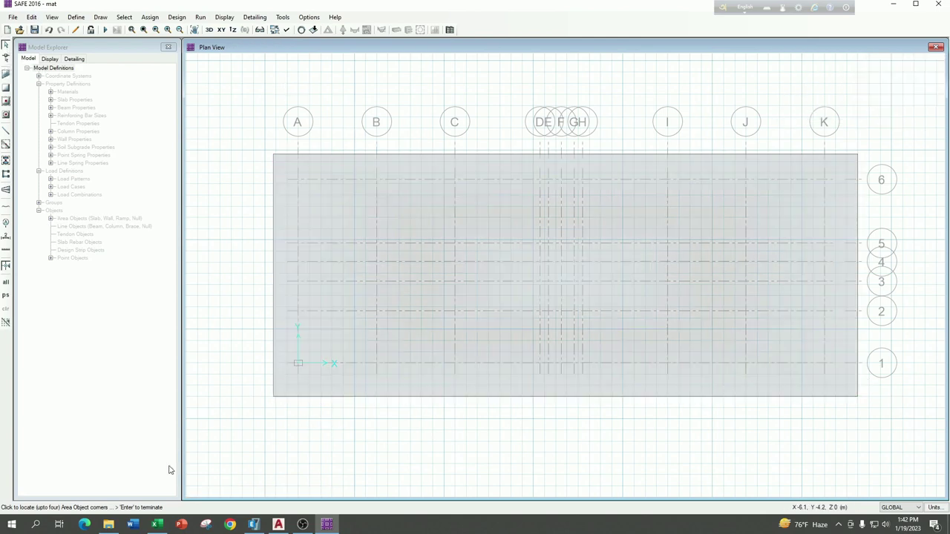
{"action": "left_click", "coordinate": [344, 202]}
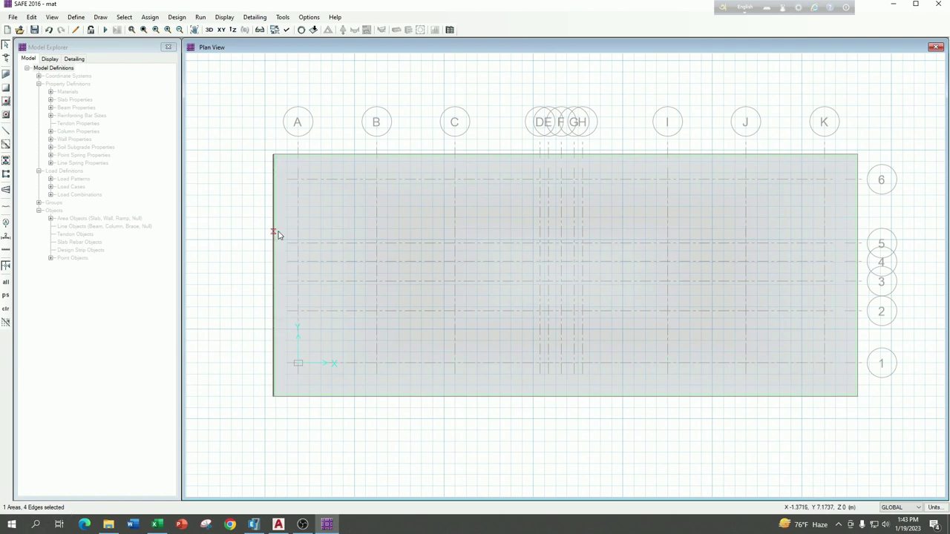
{"action": "left_click", "coordinate": [314, 238]}
{"action": "left_click", "coordinate": [296, 245]}
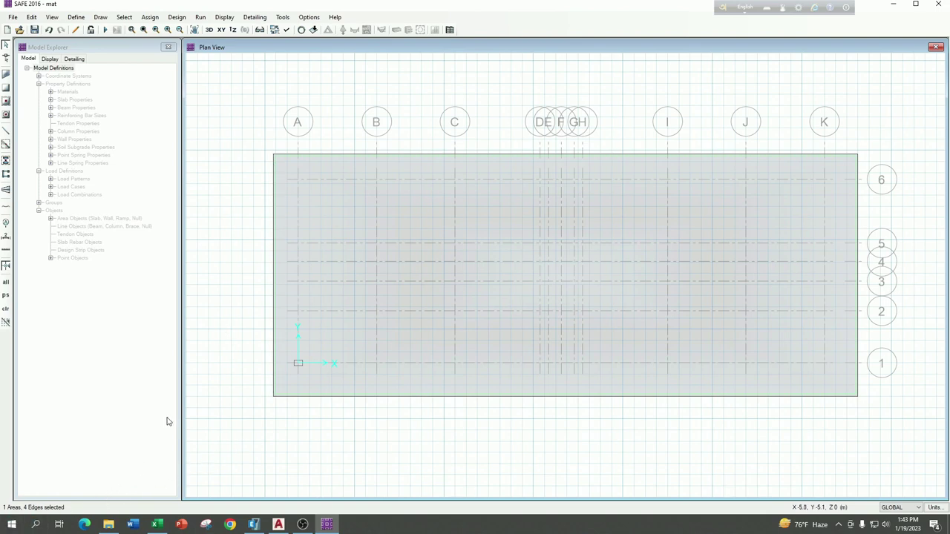
Select the mat slab by its slab property, mat slab 21
{"action": "left_click", "coordinate": [177, 17]}
{"action": "mouse_move", "coordinate": [124, 17]}
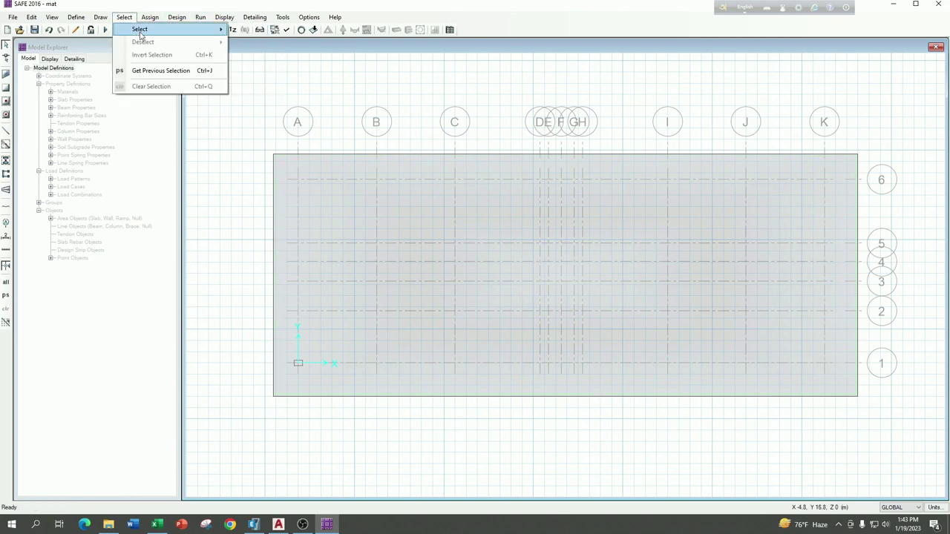
{"action": "mouse_move", "coordinate": [149, 29]}
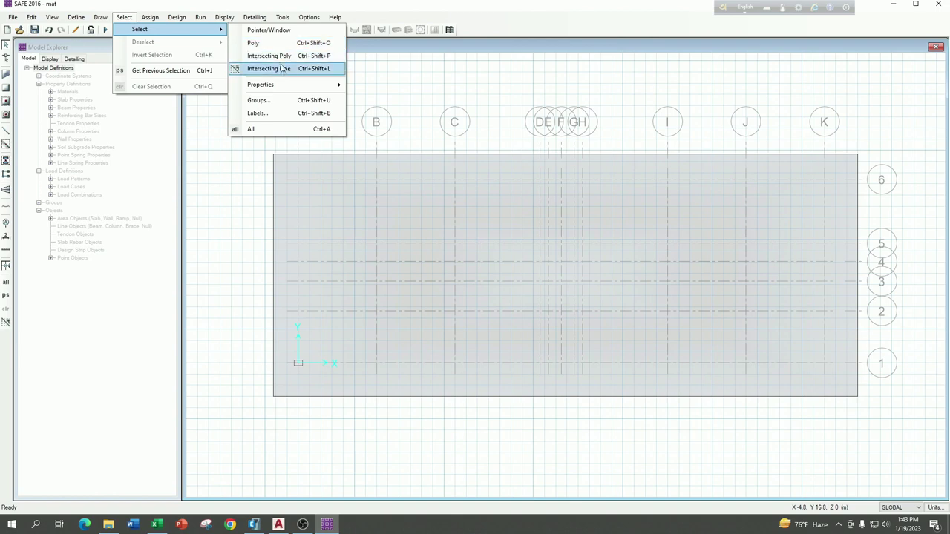
{"action": "mouse_move", "coordinate": [276, 84]}
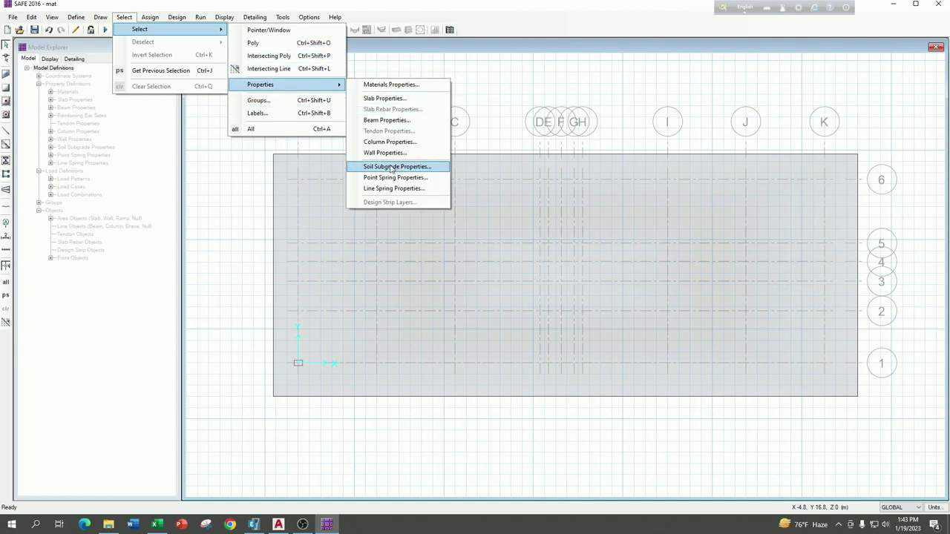
{"action": "left_click", "coordinate": [380, 99]}
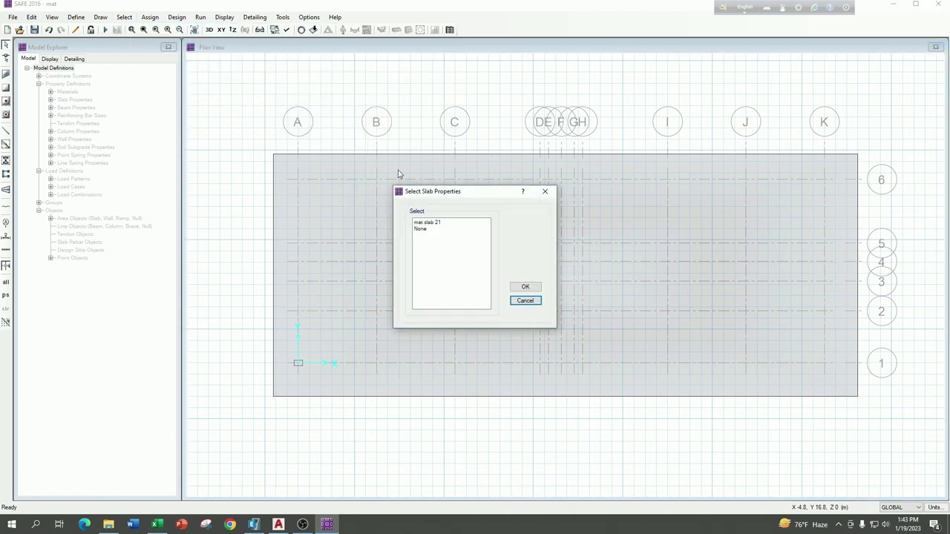
{"action": "left_click", "coordinate": [438, 222]}
{"action": "left_click", "coordinate": [524, 286]}
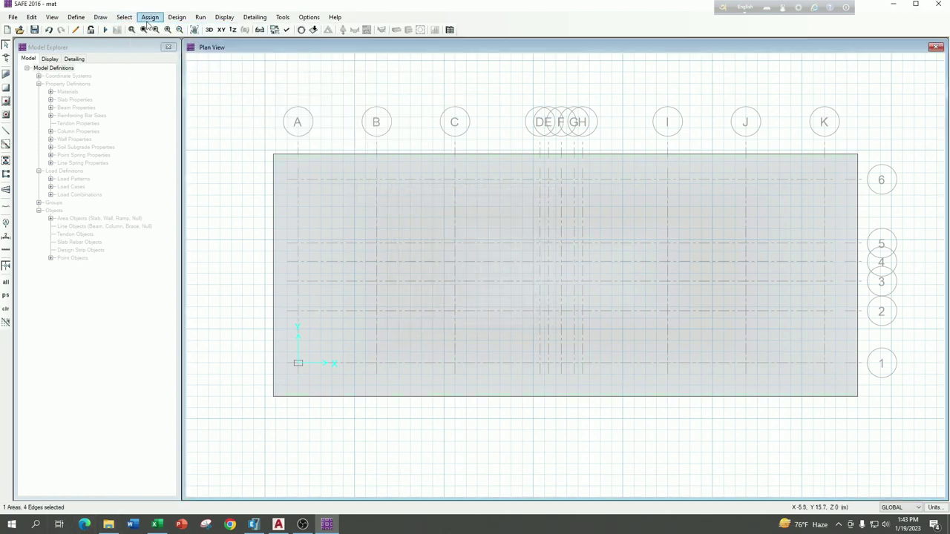
Check the subgrade modulus of SOIL1 and assign this soil property to the selected mat slab as support
{"action": "left_click", "coordinate": [148, 23]}
{"action": "mouse_move", "coordinate": [184, 103]}
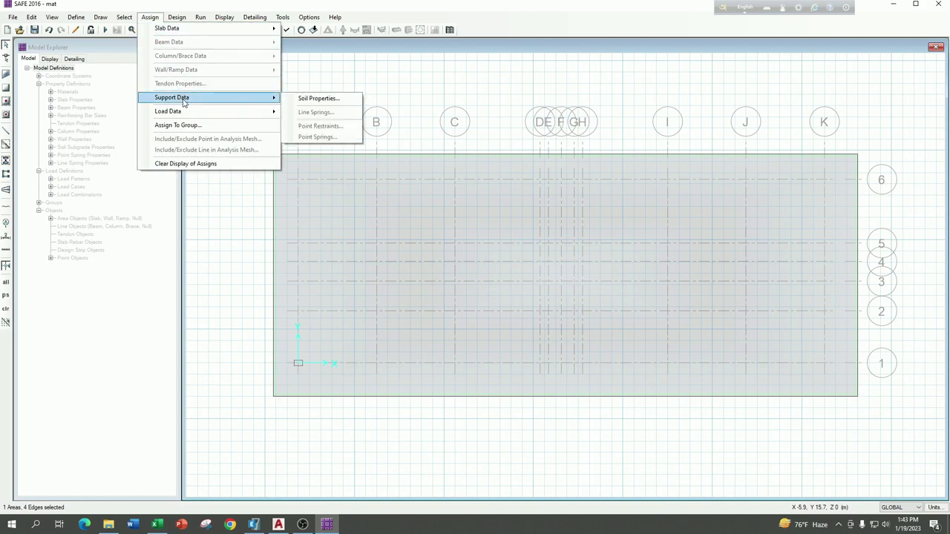
{"action": "left_click", "coordinate": [304, 99]}
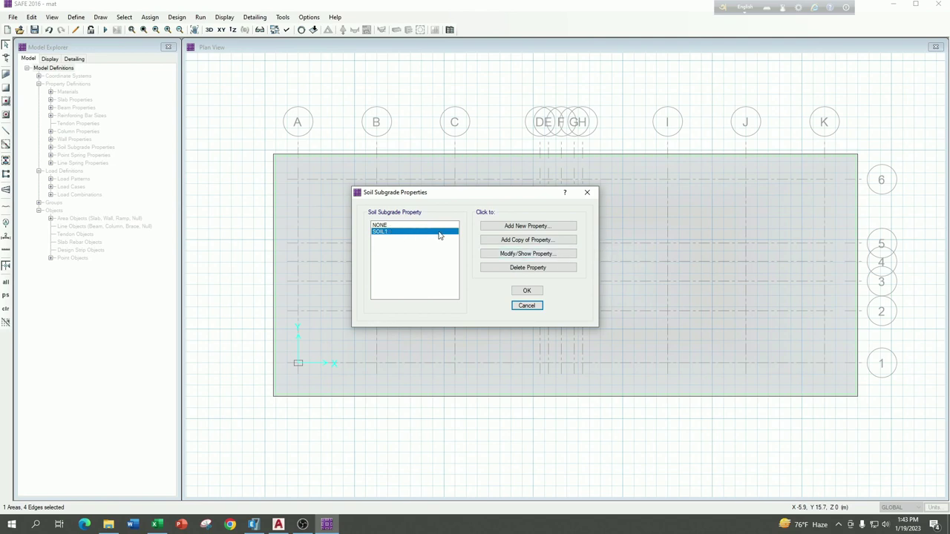
{"action": "left_click", "coordinate": [511, 258]}
{"action": "left_click_drag", "start_coordinate": [532, 224], "coordinate": [483, 224]}
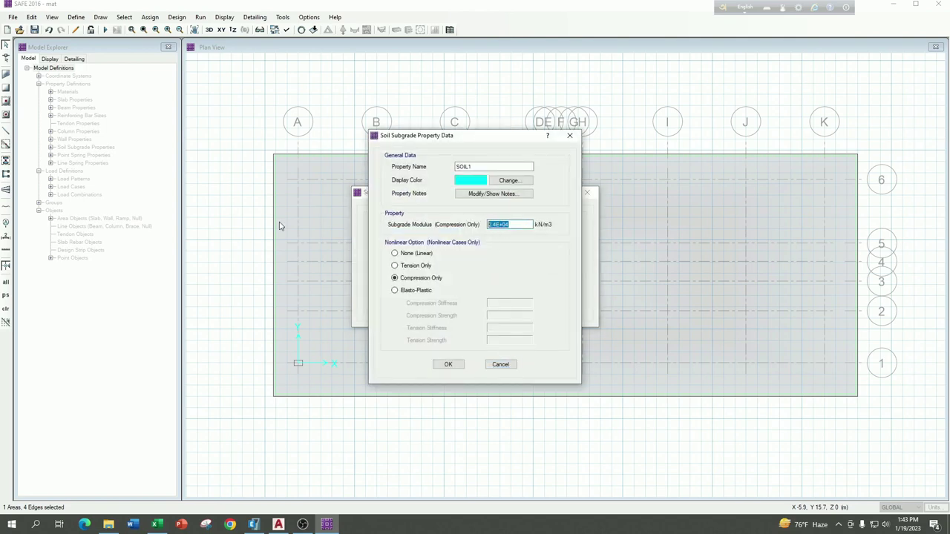
{"action": "left_click", "coordinate": [449, 365]}
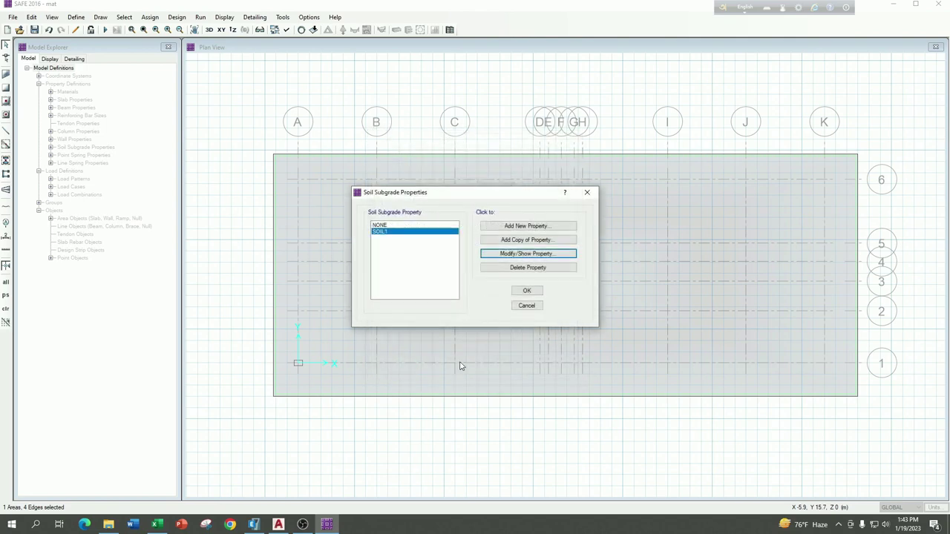
{"action": "left_click", "coordinate": [527, 290]}
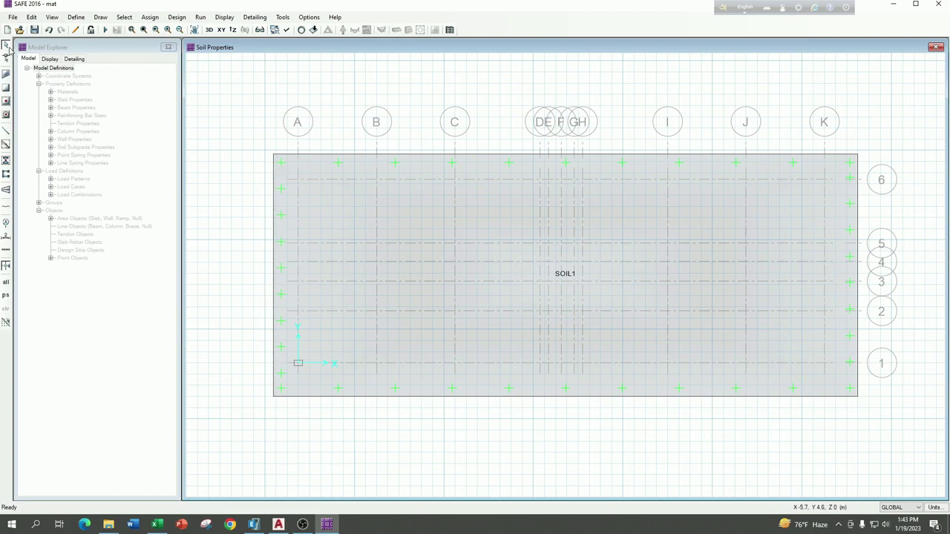
Switch to Excel, find the "Apply soil surcharge" checklist item and examine the soil unit weights on the Surcharge load sheet
{"action": "left_click", "coordinate": [158, 525]}
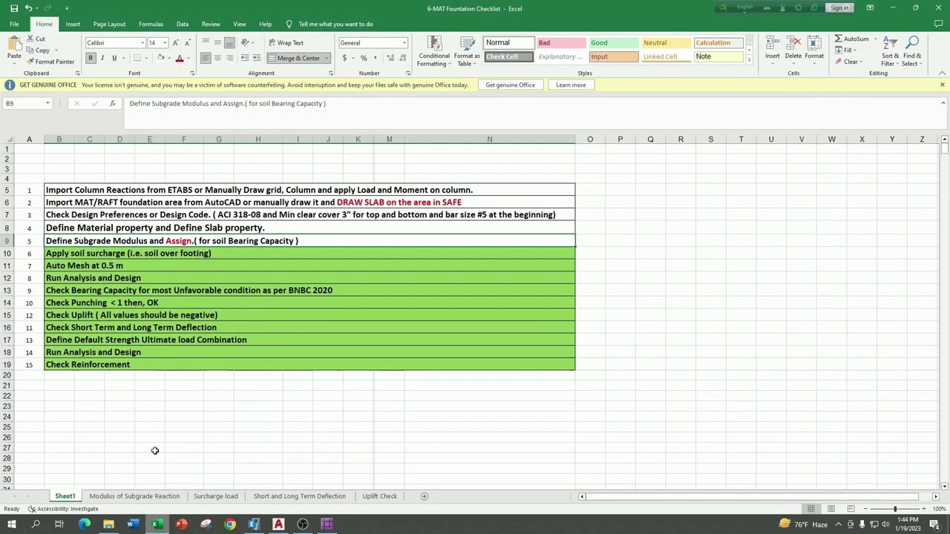
{"action": "left_click", "coordinate": [67, 255]}
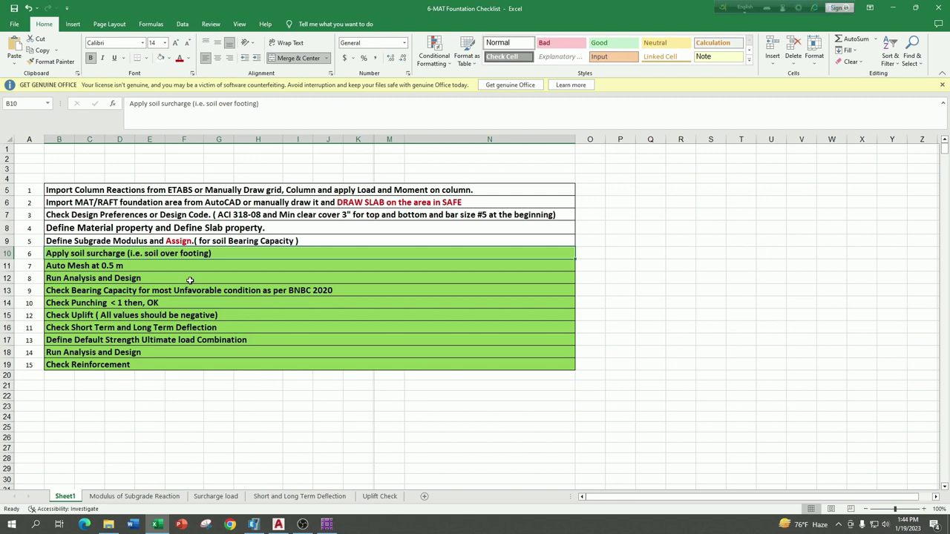
{"action": "left_click", "coordinate": [215, 496]}
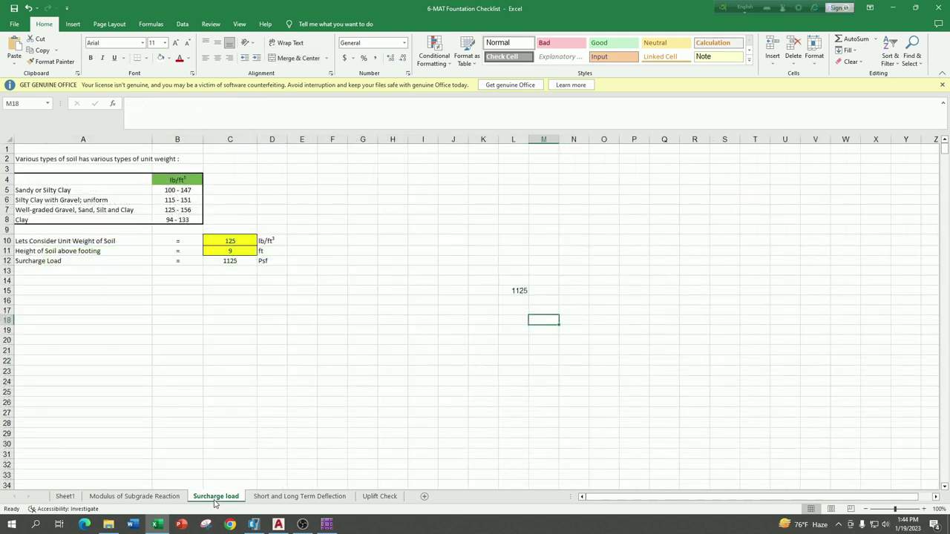
{"action": "left_click", "coordinate": [424, 438]}
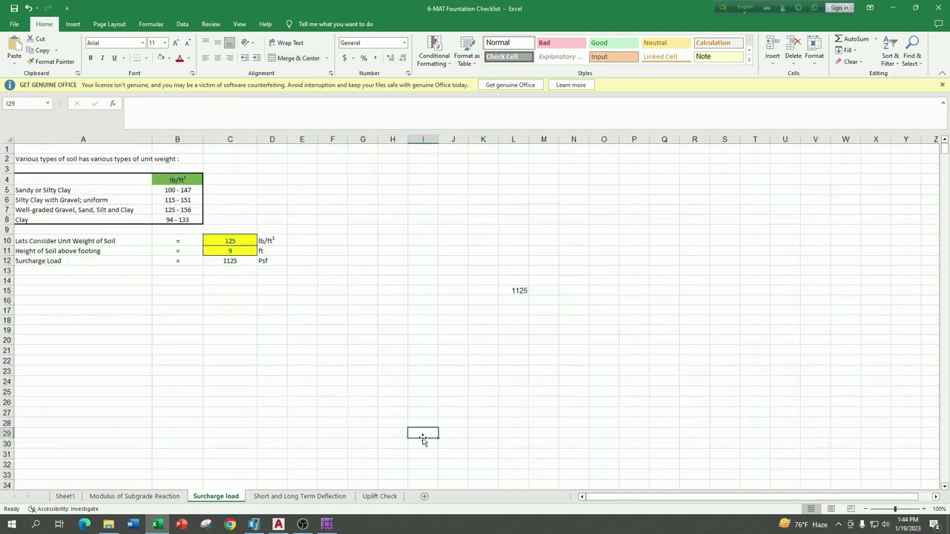
{"action": "left_click", "coordinate": [240, 245]}
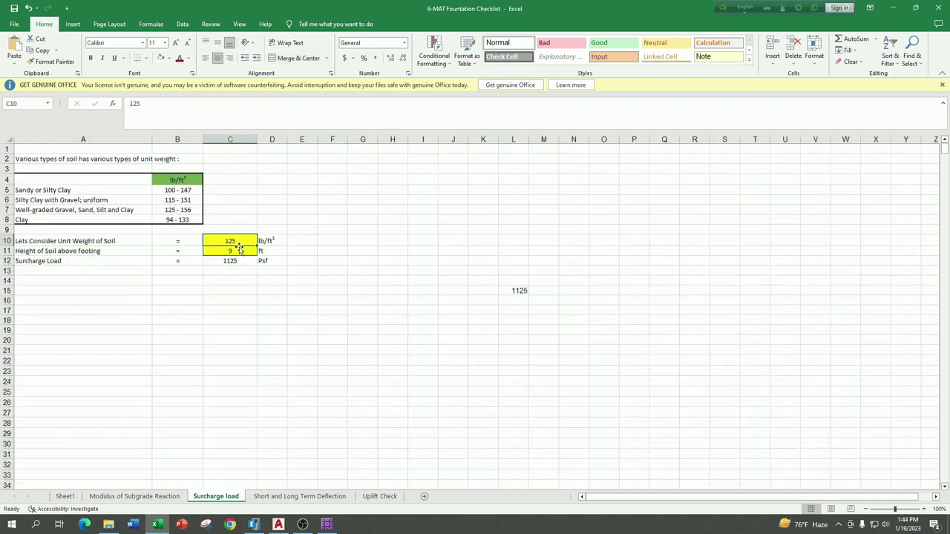
{"action": "left_click_drag", "start_coordinate": [174, 191], "coordinate": [178, 220]}
{"action": "left_click", "coordinate": [240, 242]}
Set the height of soil above footing to 7.25 ft and check the resulting surcharge load
{"action": "left_click", "coordinate": [232, 251]}
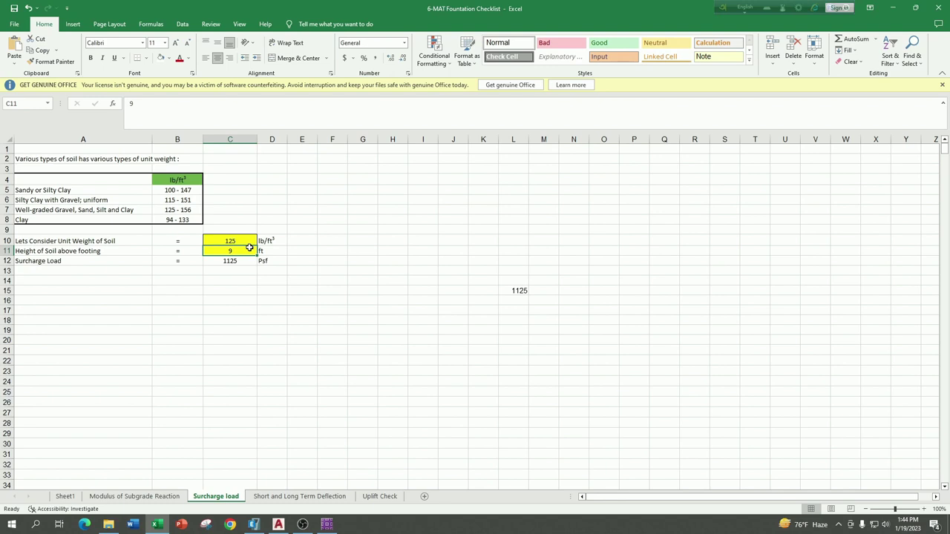
{"action": "type", "text": "7."}
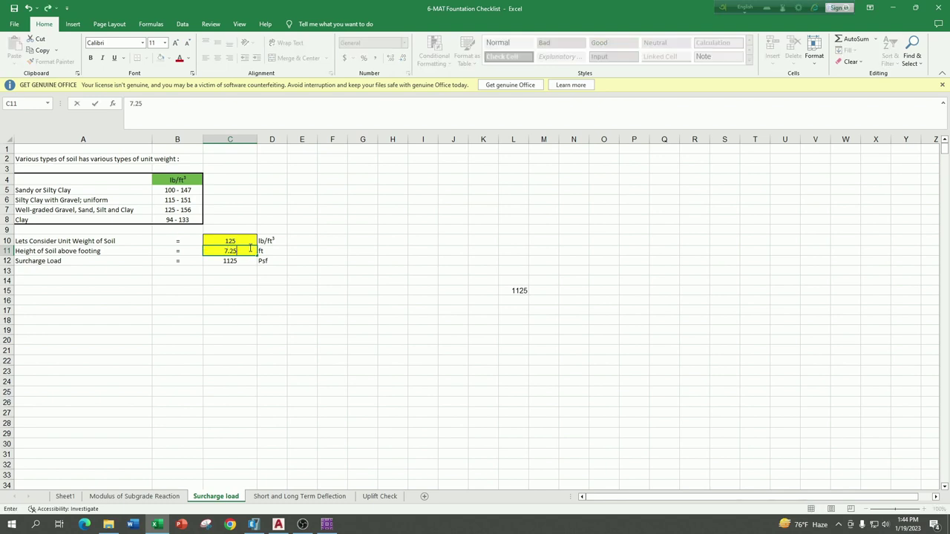
{"action": "type", "text": "25"}
{"action": "left_click", "coordinate": [235, 261]}
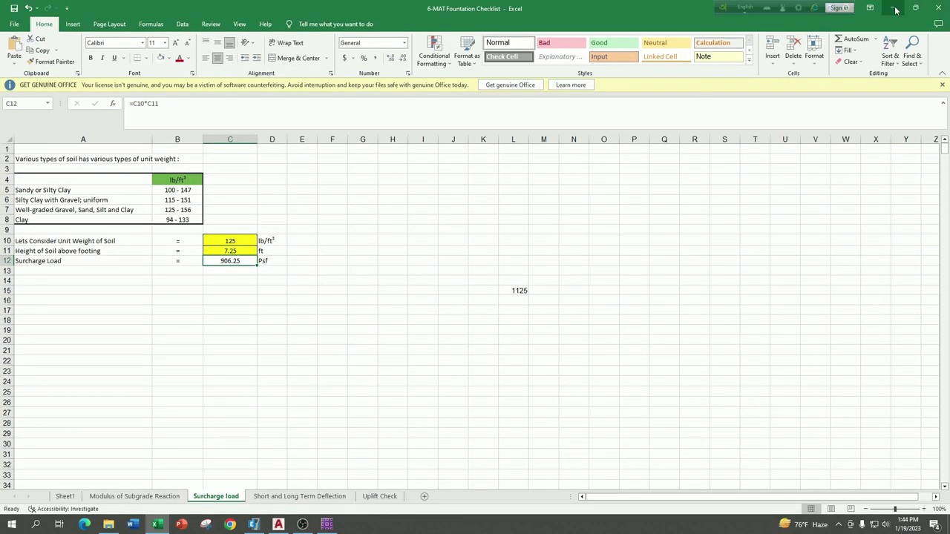
Switch back to SAFE and add a new load pattern at the end of the load pattern list
{"action": "left_click", "coordinate": [893, 4]}
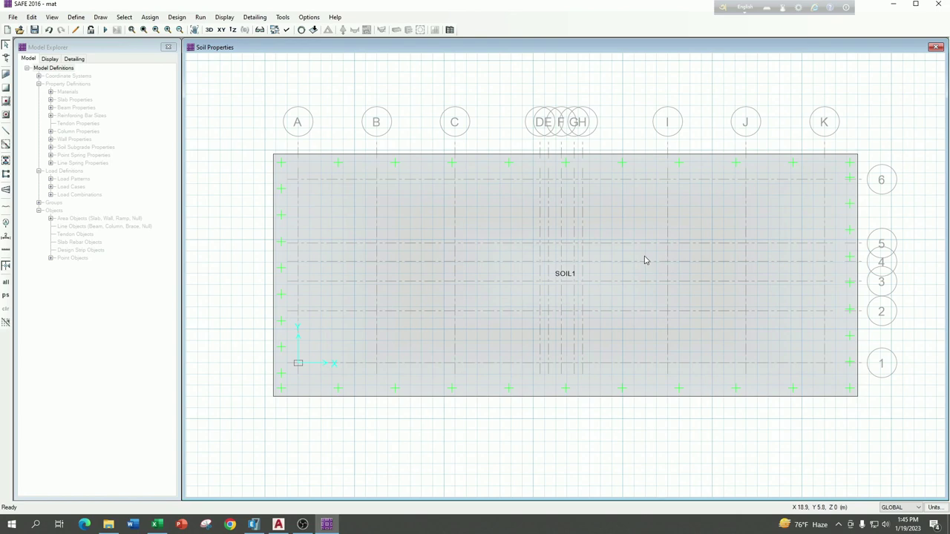
{"action": "left_click", "coordinate": [77, 17]}
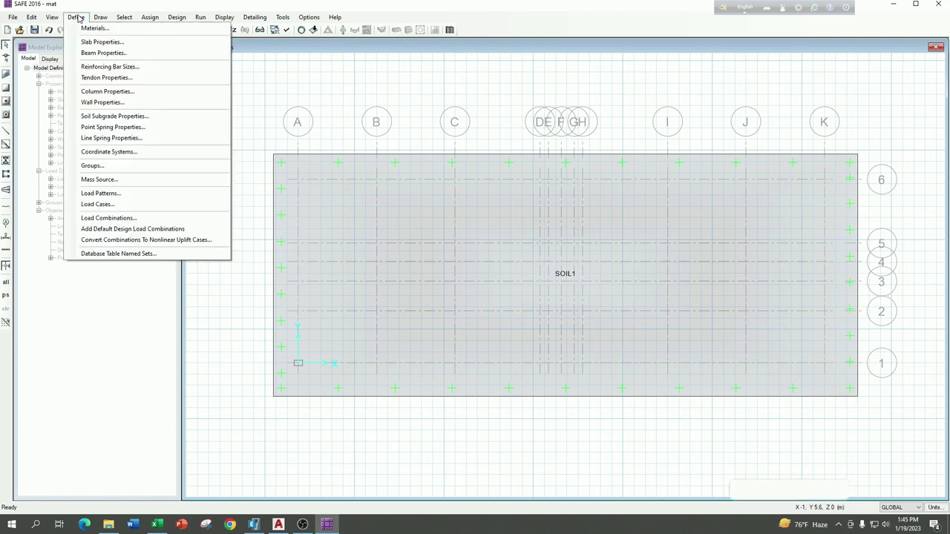
{"action": "left_click", "coordinate": [103, 192]}
{"action": "scroll", "coordinate": [319, 271], "scroll_direction": "down", "scroll_amount": 5}
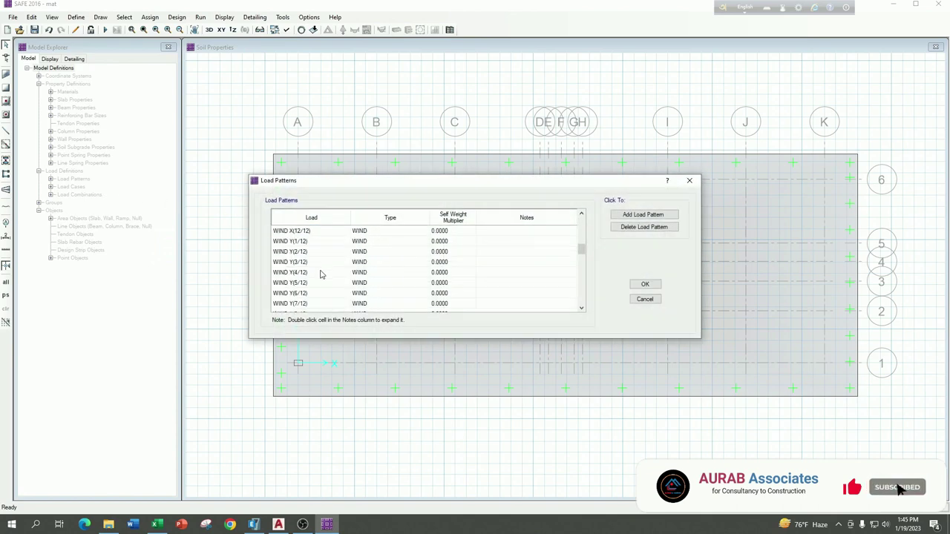
{"action": "scroll", "coordinate": [321, 274], "scroll_direction": "down", "scroll_amount": 5}
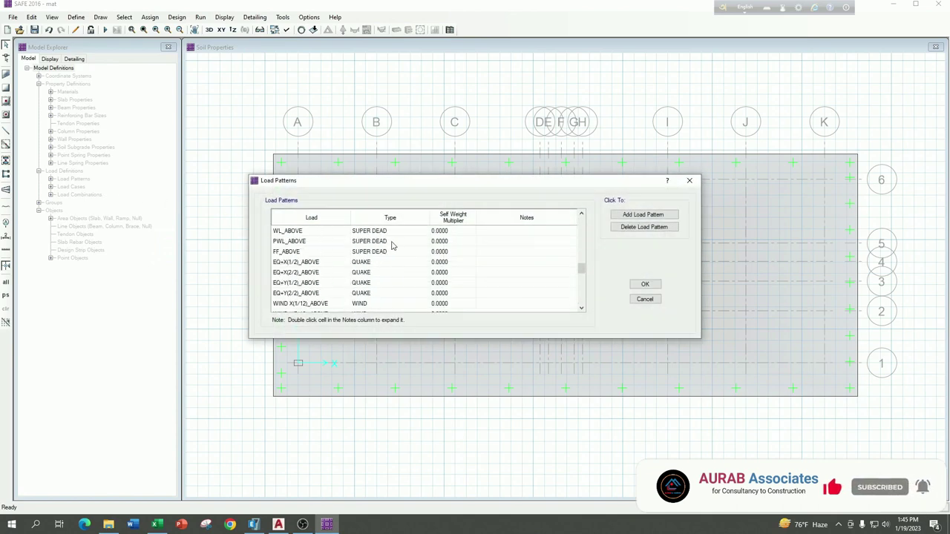
{"action": "scroll", "coordinate": [393, 245], "scroll_direction": "down", "scroll_amount": 3}
{"action": "left_click", "coordinate": [643, 215]}
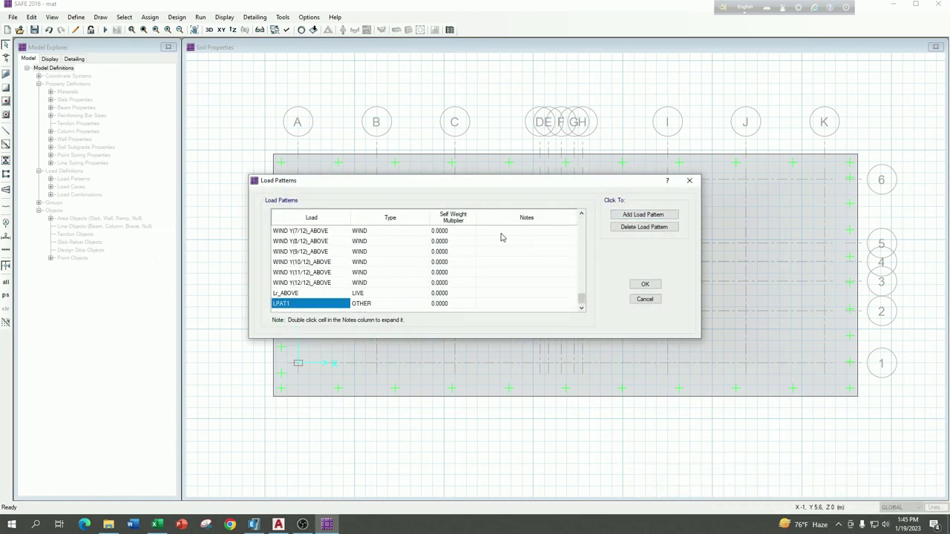
Name the new load pattern SURCHARGE, set its type to SUPER DEAD and accept the load patterns
{"action": "left_click", "coordinate": [290, 304]}
{"action": "double_click", "coordinate": [290, 305]}
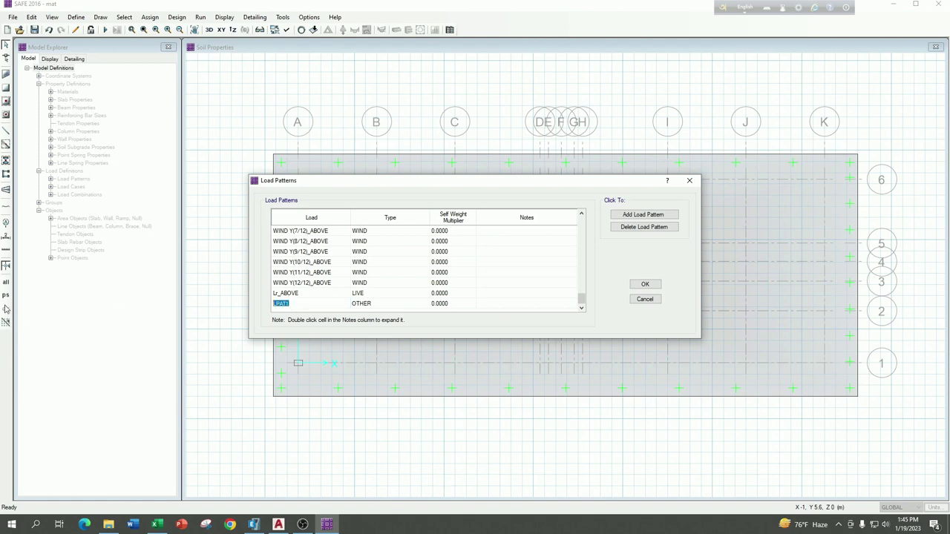
{"action": "key", "text": "BackSpace"}
{"action": "left_click", "coordinate": [406, 304]}
{"action": "left_click", "coordinate": [426, 304]}
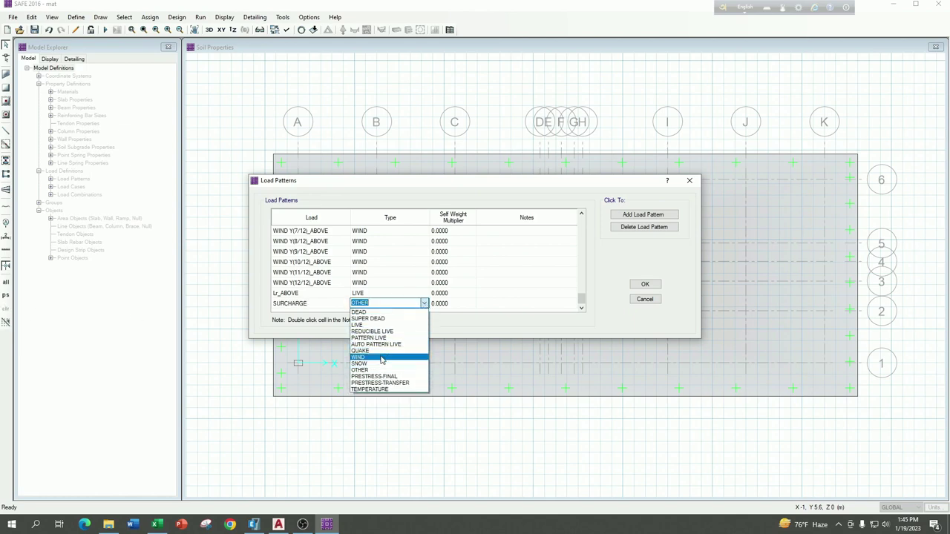
{"action": "left_click", "coordinate": [384, 319]}
{"action": "left_click", "coordinate": [651, 284]}
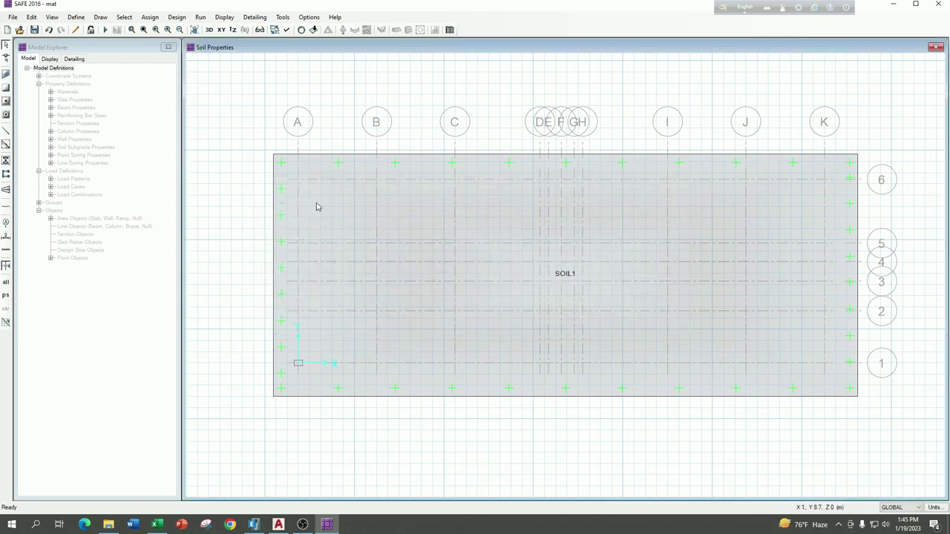
Select the mat slab and set the model units to the U.S. defaults
{"action": "left_click", "coordinate": [316, 206]}
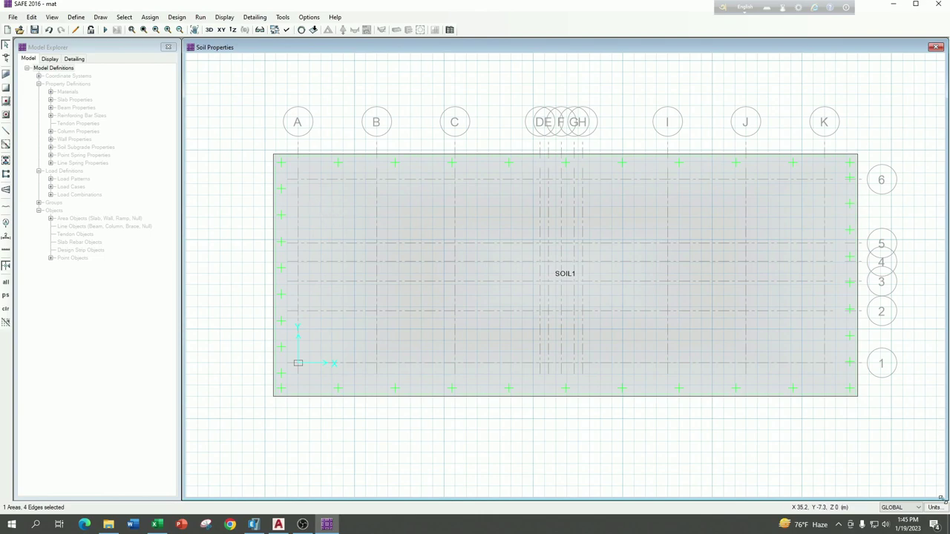
{"action": "left_click", "coordinate": [934, 507]}
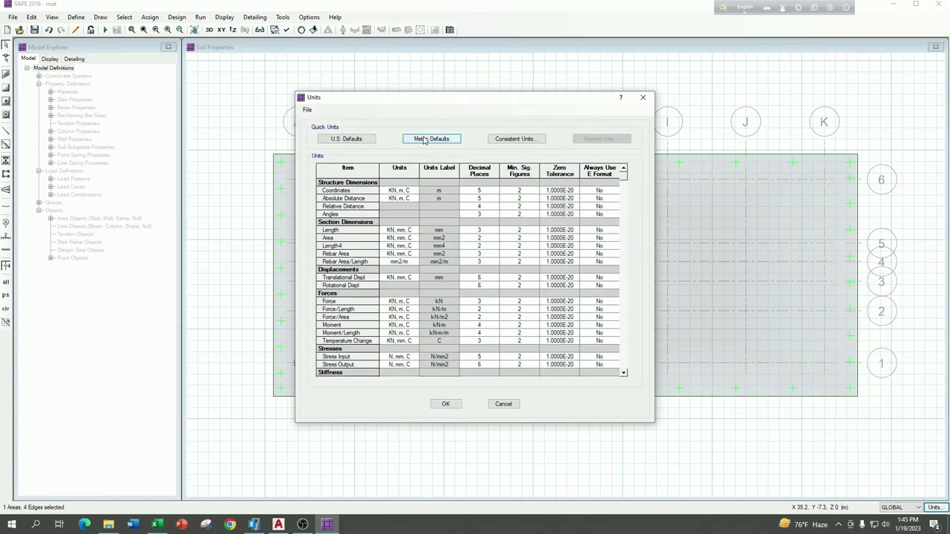
{"action": "left_click", "coordinate": [344, 145]}
{"action": "left_click", "coordinate": [459, 406]}
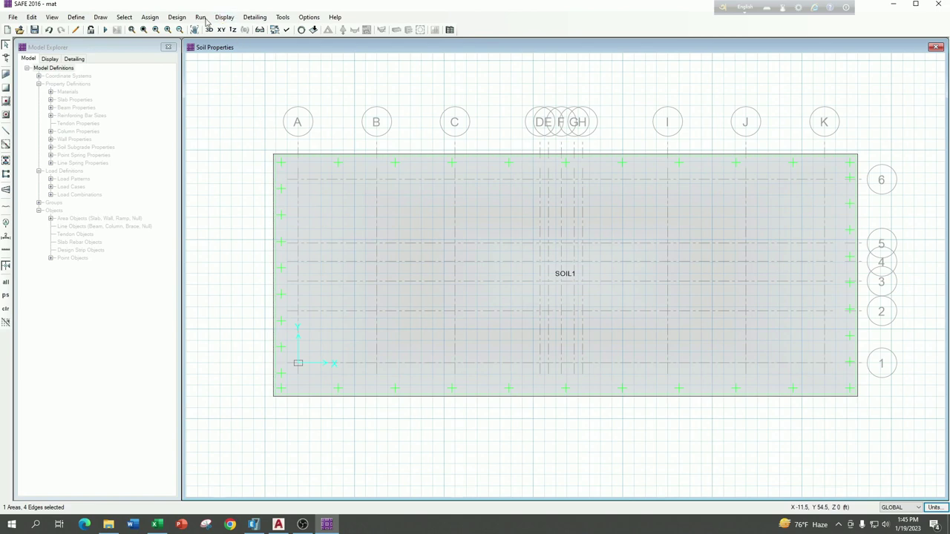
Assign a uniform gravity surface load of 910 lb/ft2 to the selected slab under the SURCHARGE pattern, replacing existing loads
{"action": "left_click", "coordinate": [150, 17]}
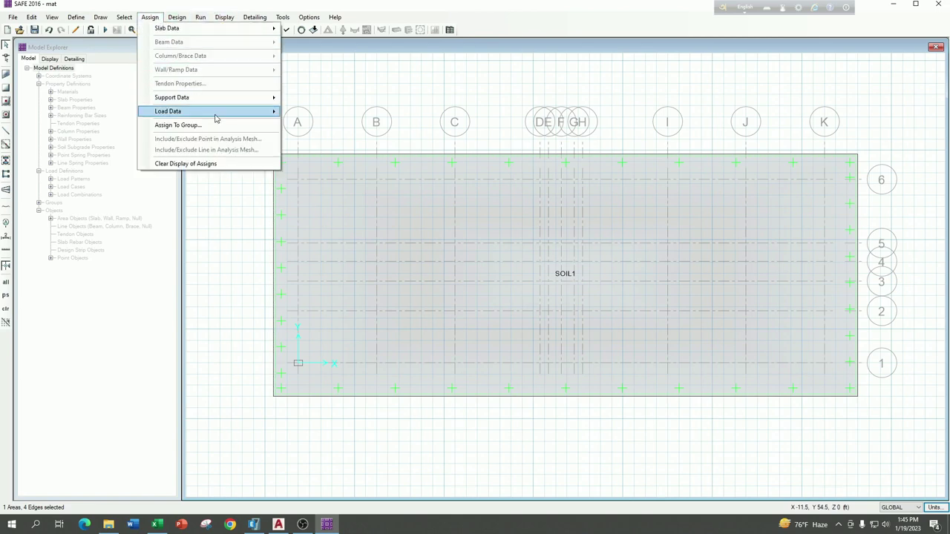
{"action": "mouse_move", "coordinate": [215, 115]}
{"action": "left_click", "coordinate": [301, 114]}
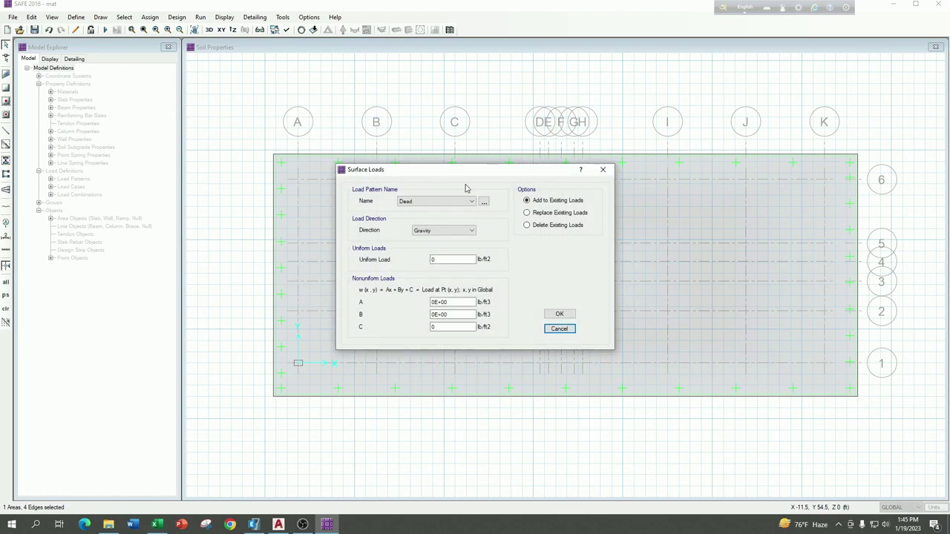
{"action": "left_click", "coordinate": [442, 202]}
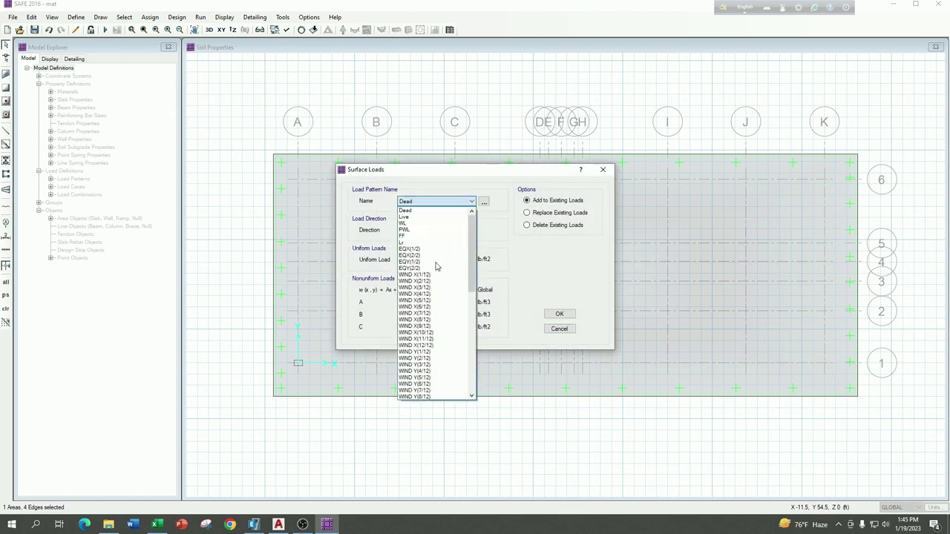
{"action": "scroll", "coordinate": [435, 312], "scroll_direction": "down", "scroll_amount": 12}
{"action": "scroll", "coordinate": [423, 401], "scroll_direction": "down", "scroll_amount": 1}
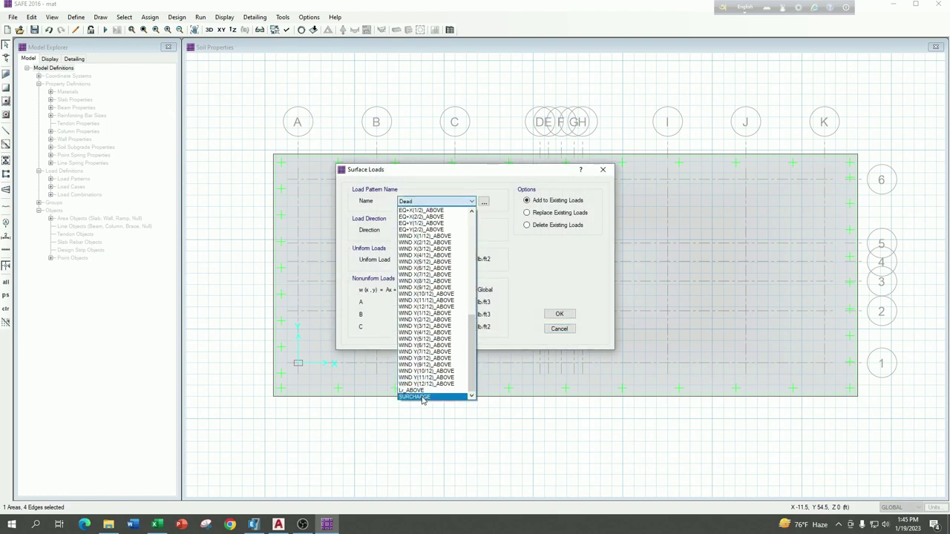
{"action": "left_click", "coordinate": [423, 398]}
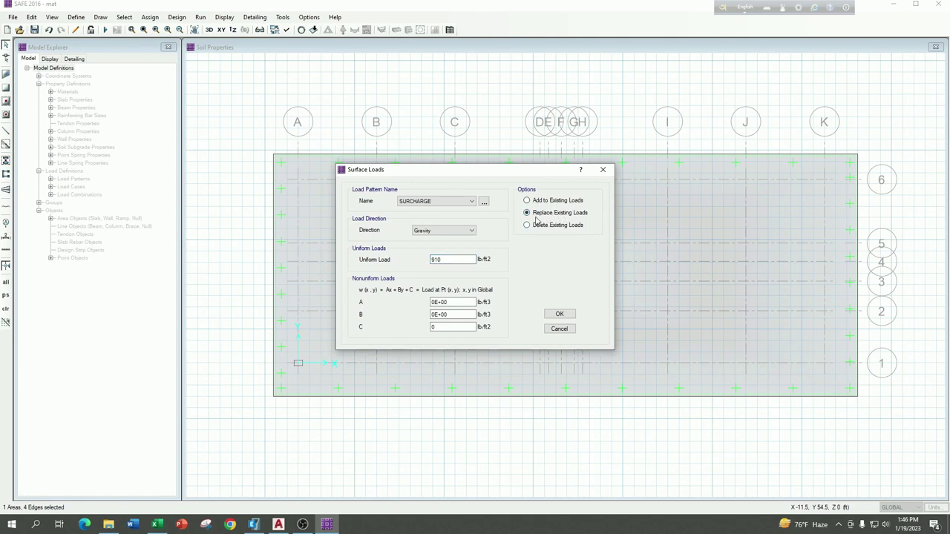
{"action": "left_click", "coordinate": [553, 316]}
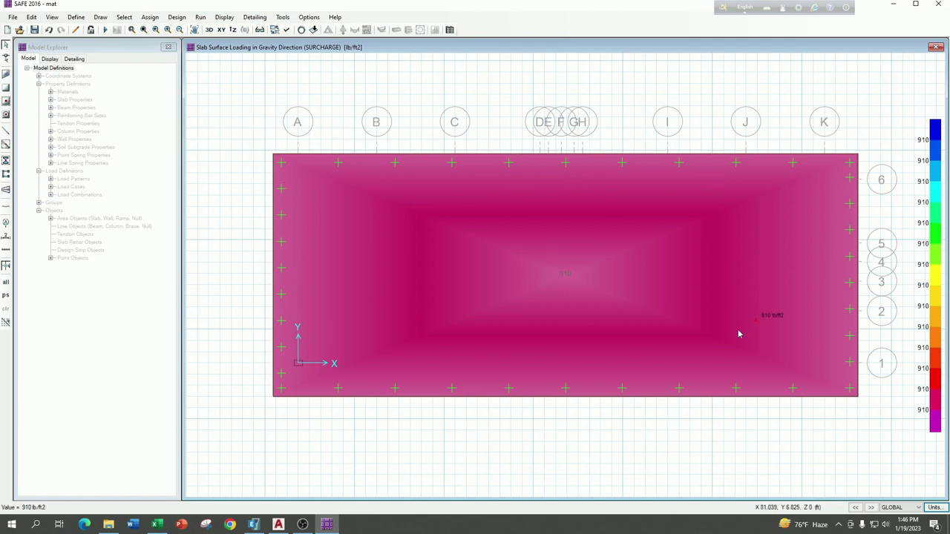
Return to the plain plan view and check the loads assigned to the mat slab in its object information
{"action": "left_click", "coordinate": [6, 63]}
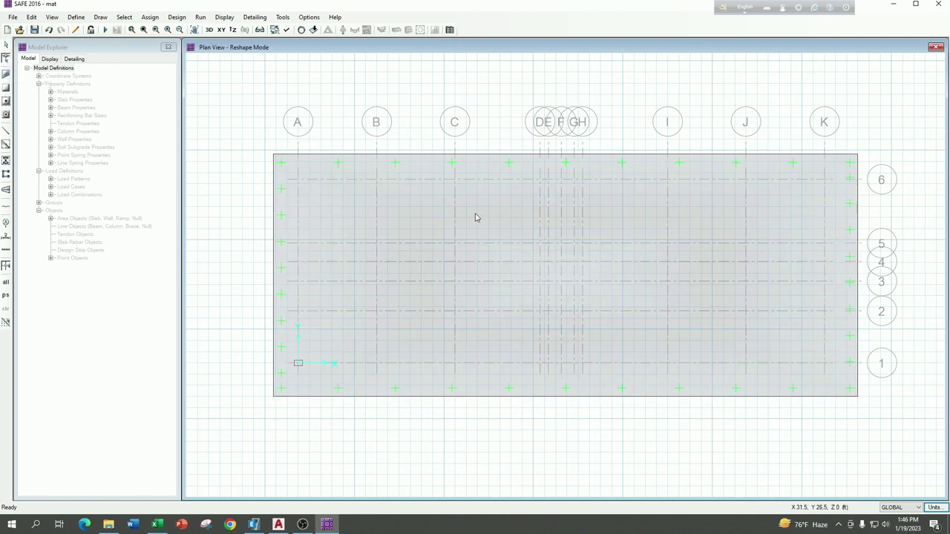
{"action": "left_click", "coordinate": [6, 46]}
{"action": "left_click", "coordinate": [404, 207]}
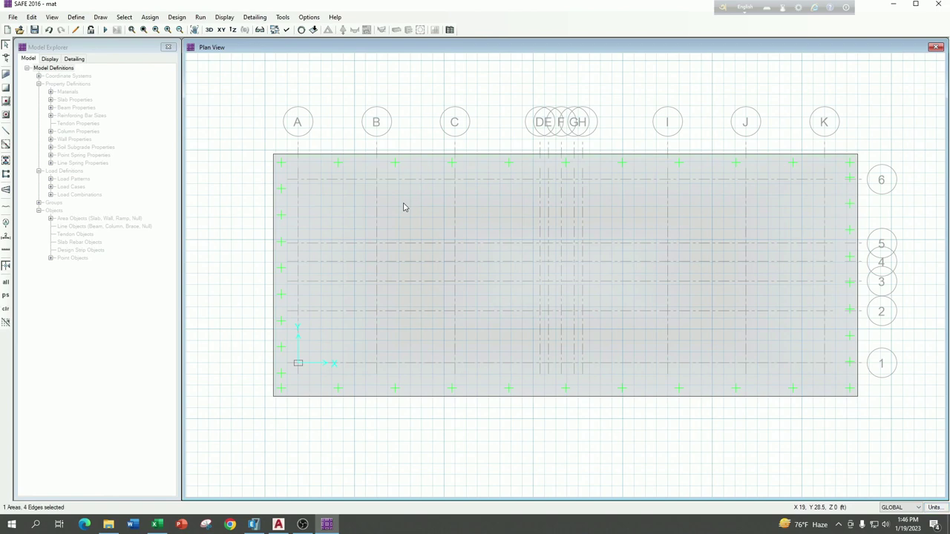
{"action": "right_click", "coordinate": [404, 208]}
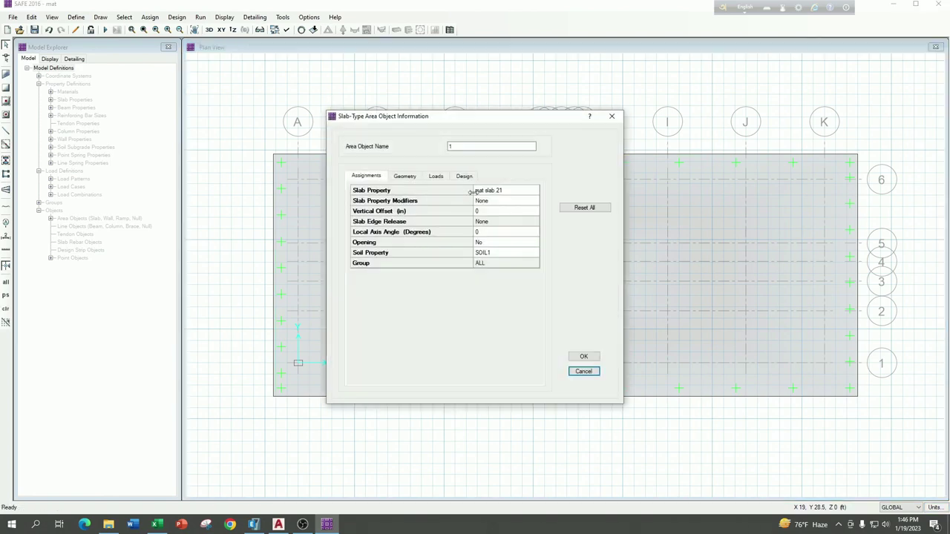
{"action": "left_click", "coordinate": [436, 177]}
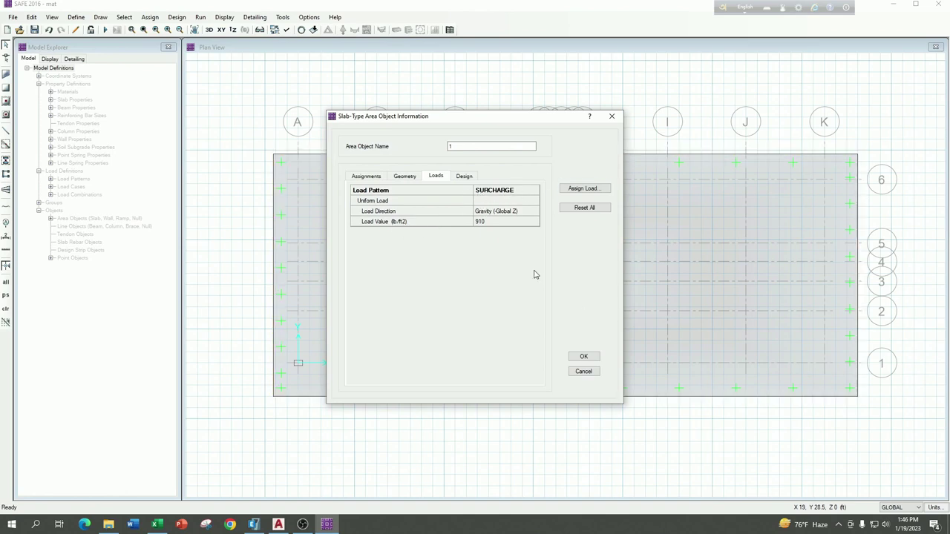
Check the mat slab's design settings and the available rebar materials, keeping A615Gr60
{"action": "left_click", "coordinate": [465, 176]}
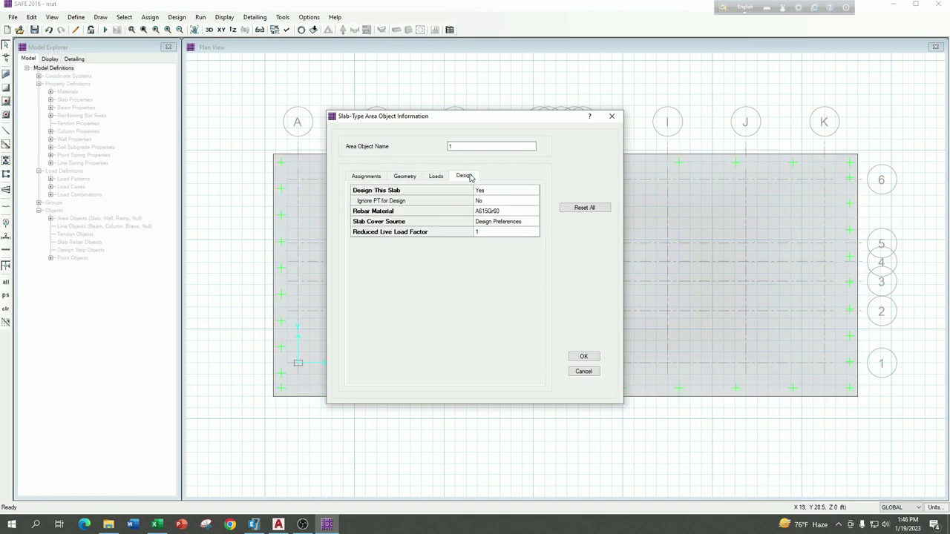
{"action": "left_click", "coordinate": [507, 214]}
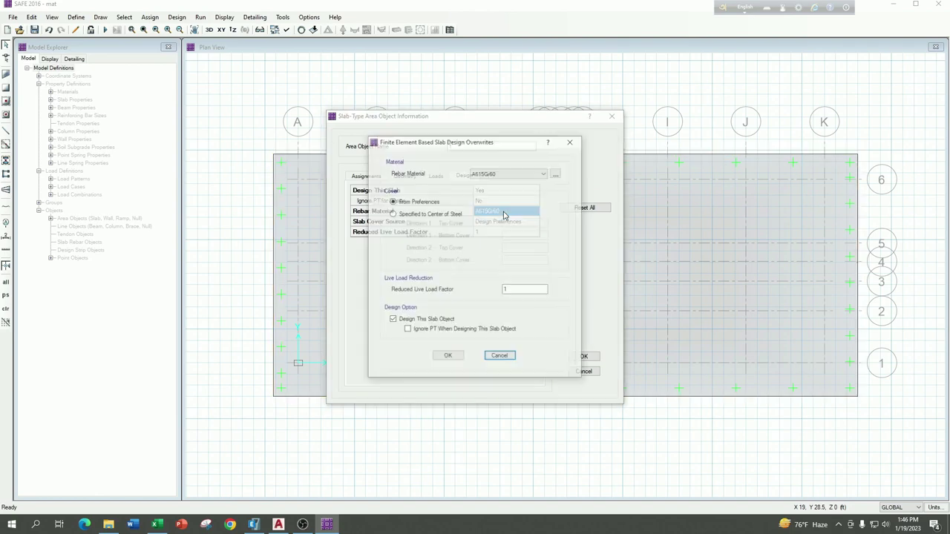
{"action": "left_click", "coordinate": [534, 174]}
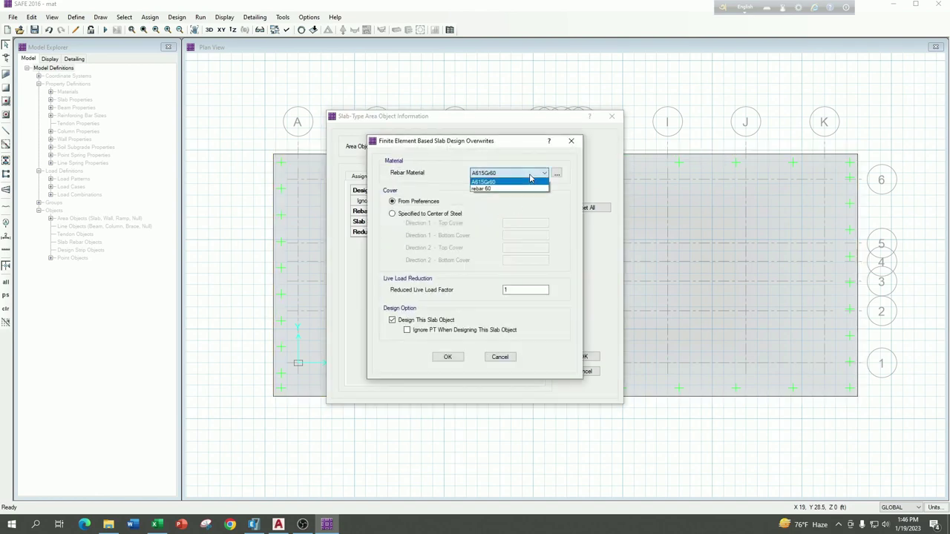
{"action": "left_click", "coordinate": [448, 361]}
{"action": "left_click", "coordinate": [464, 361]}
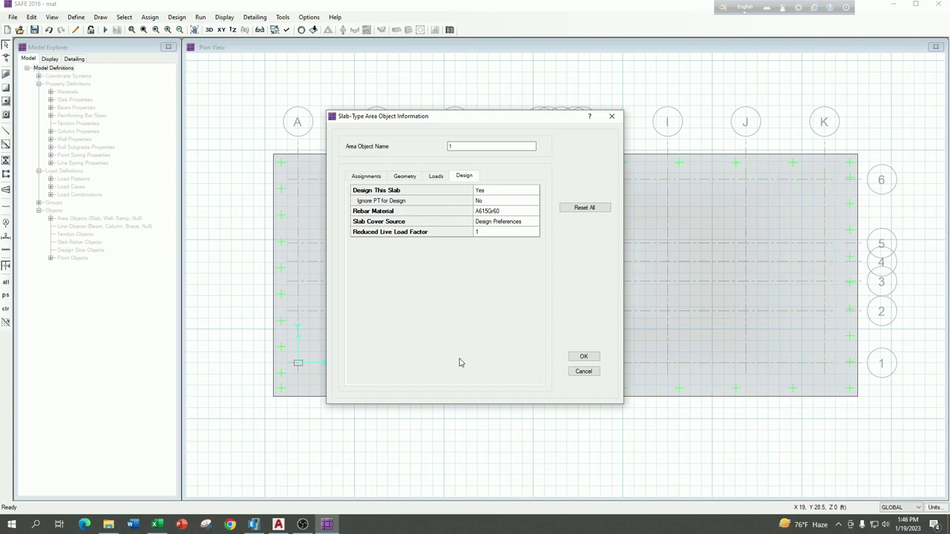
{"action": "left_click", "coordinate": [583, 357]}
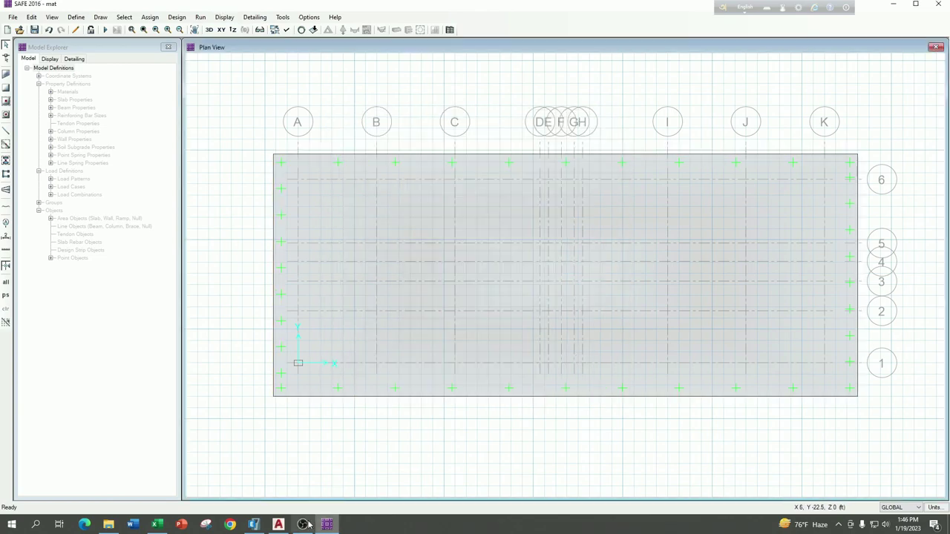
Switch to Excel and remove the green fill from the "Apply soil surcharge" item on Sheet1 of the checklist
{"action": "left_click", "coordinate": [158, 524]}
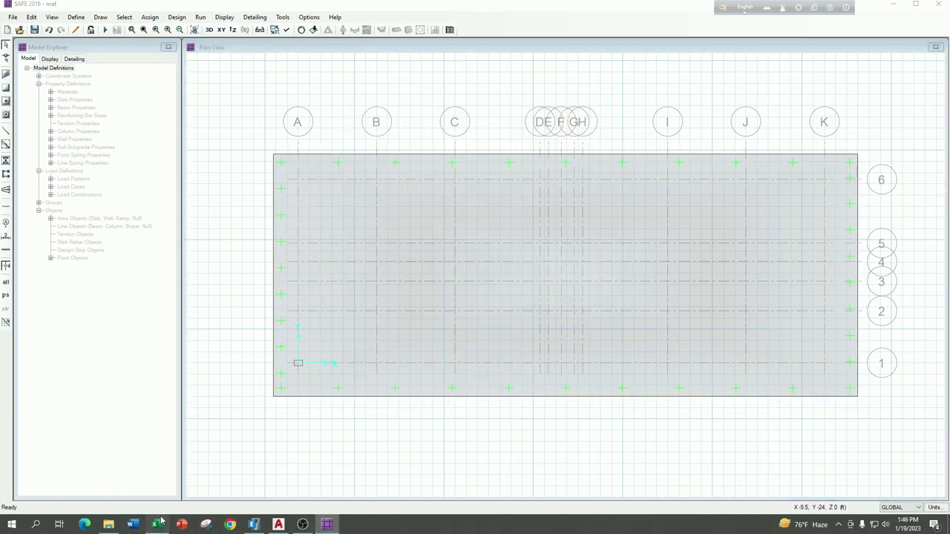
{"action": "left_click", "coordinate": [65, 495]}
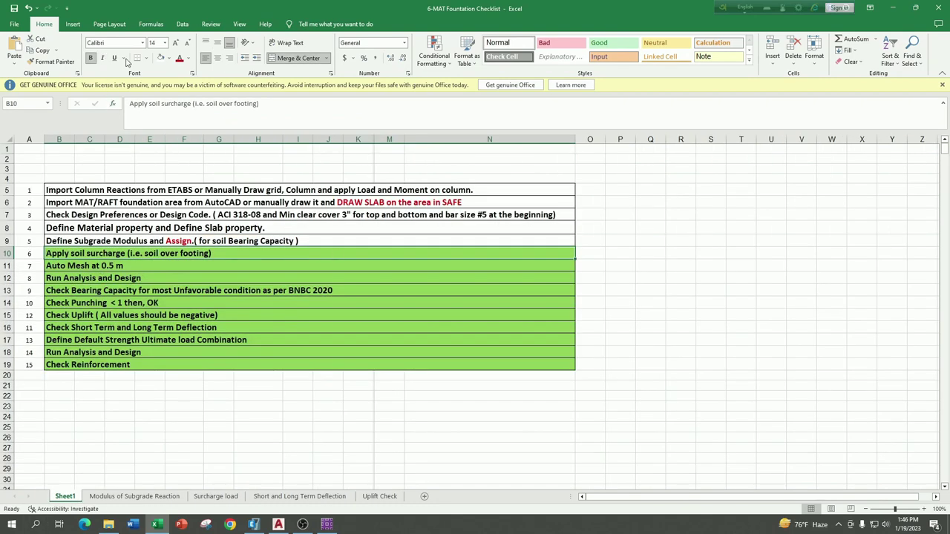
{"action": "left_click", "coordinate": [160, 58]}
{"action": "left_click", "coordinate": [70, 267]}
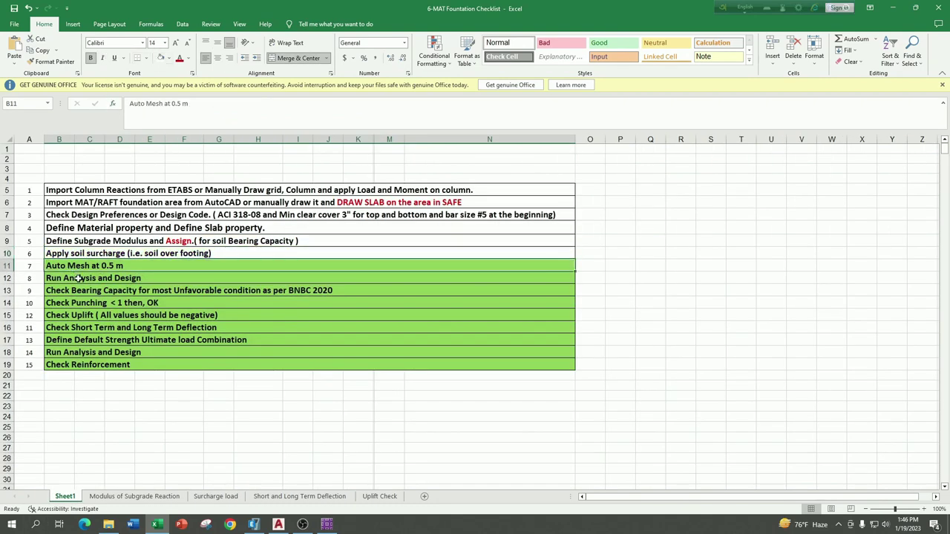
{"action": "left_click", "coordinate": [78, 277]}
Back in SAFE, set the automatic slab mesh's approximate maximum size to 2 ft and run the analysis and design
{"action": "left_click", "coordinate": [893, 7]}
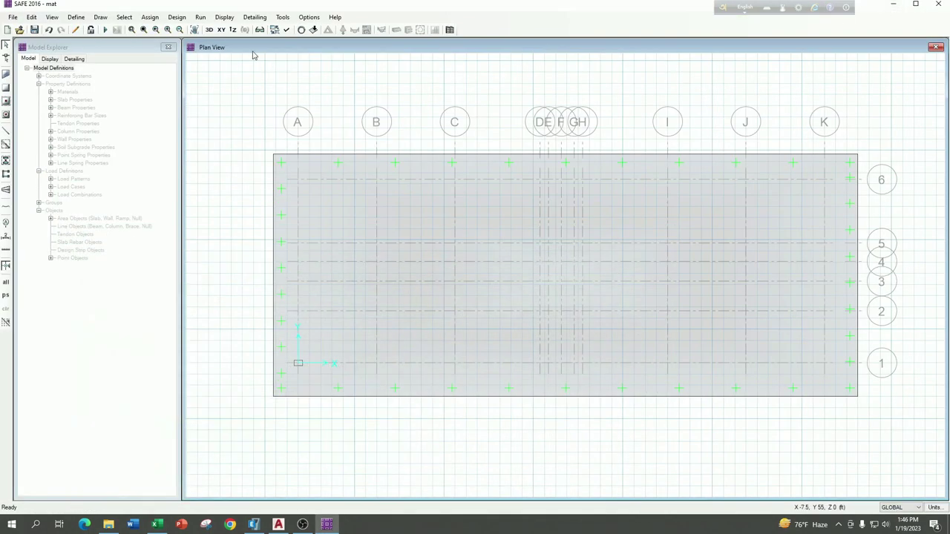
{"action": "left_click", "coordinate": [349, 205]}
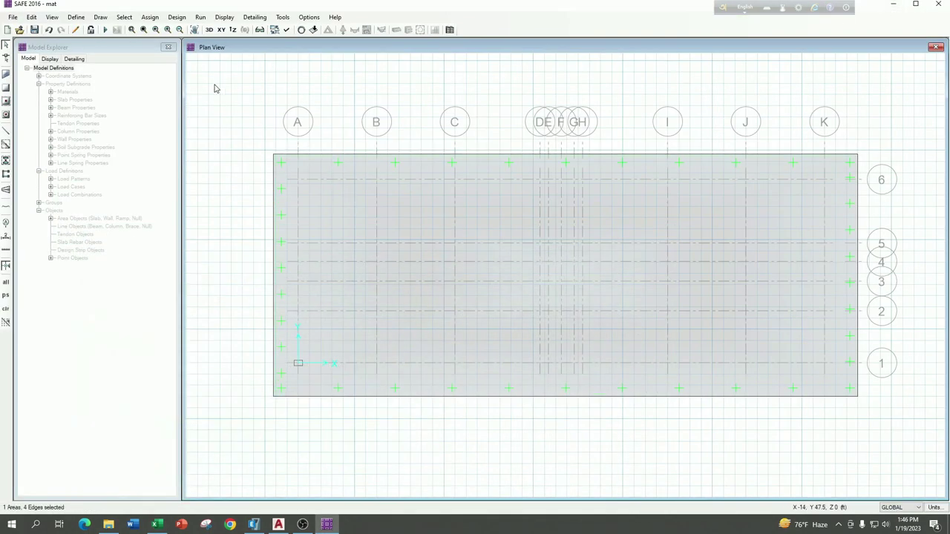
{"action": "left_click", "coordinate": [149, 17]}
{"action": "left_click", "coordinate": [199, 17]}
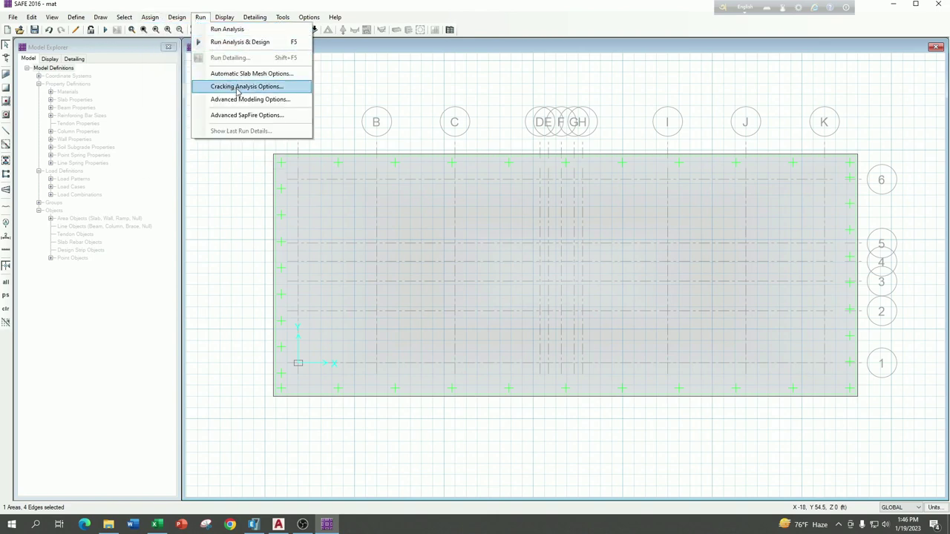
{"action": "left_click", "coordinate": [237, 74]}
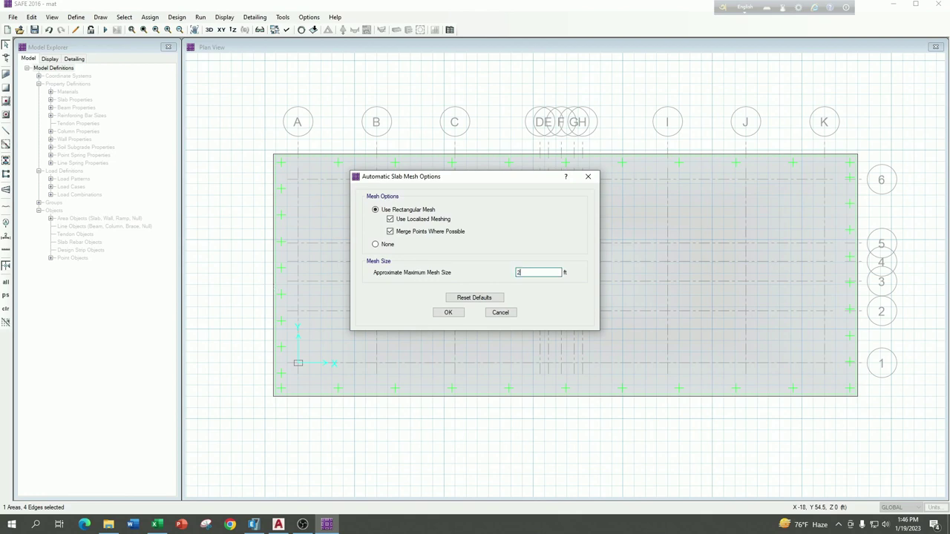
{"action": "left_click", "coordinate": [448, 312]}
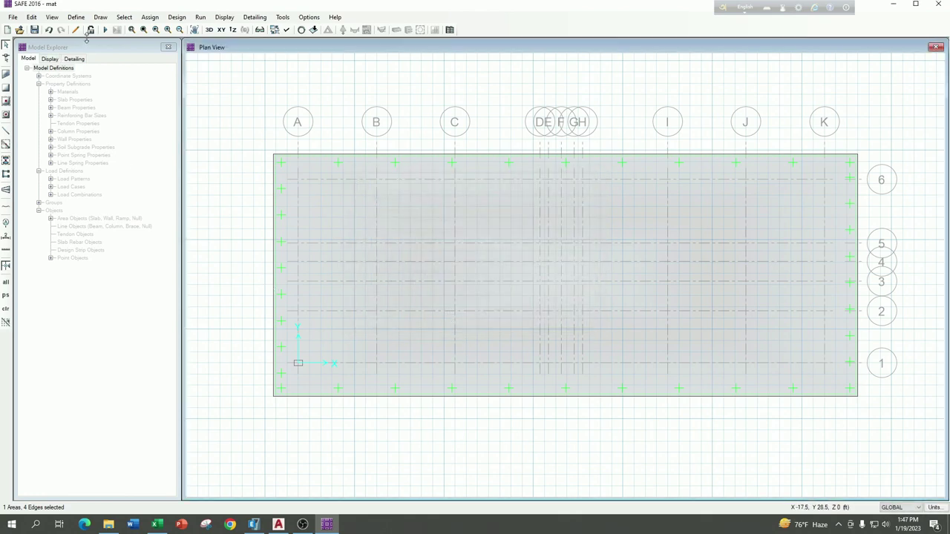
{"action": "left_click", "coordinate": [104, 31]}
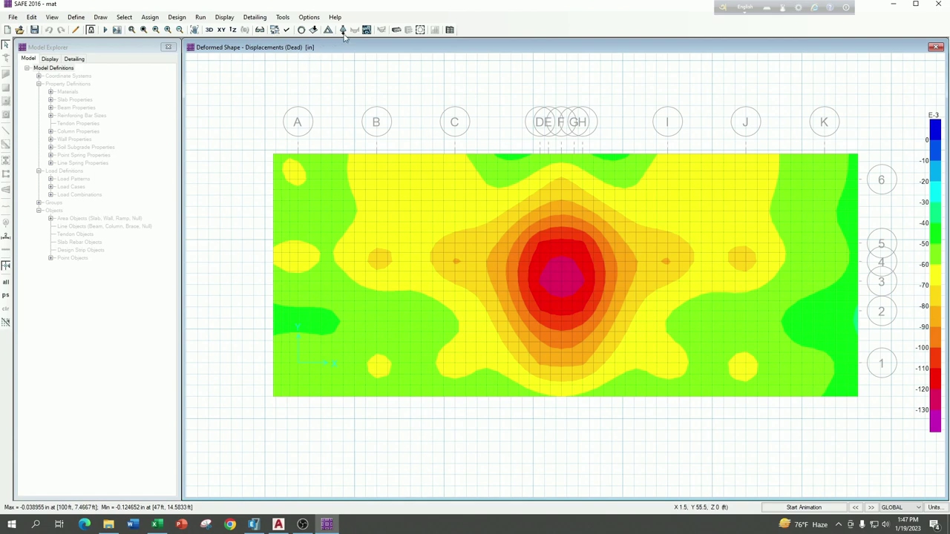
Look through the load combinations available for the deformed shape display, without applying any of them
{"action": "left_click", "coordinate": [224, 17]}
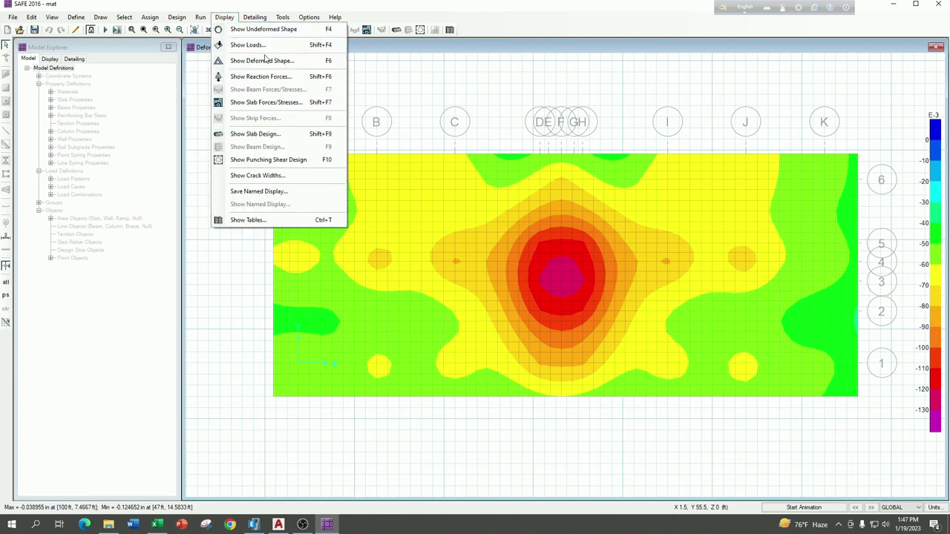
{"action": "left_click", "coordinate": [261, 61]}
{"action": "left_click_drag", "start_coordinate": [406, 159], "coordinate": [182, 152]}
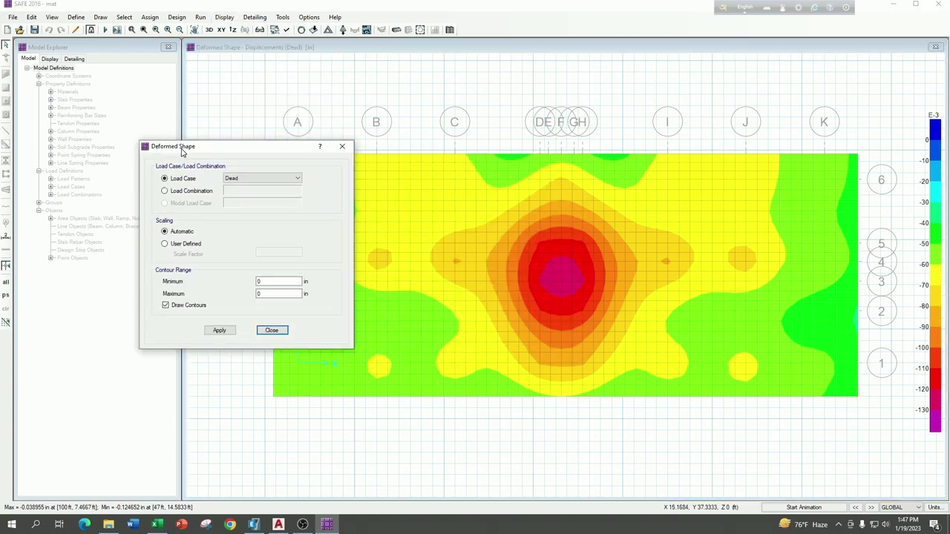
{"action": "left_click", "coordinate": [164, 191]}
{"action": "left_click", "coordinate": [261, 191]}
{"action": "scroll", "coordinate": [252, 352], "scroll_direction": "down", "scroll_amount": 5}
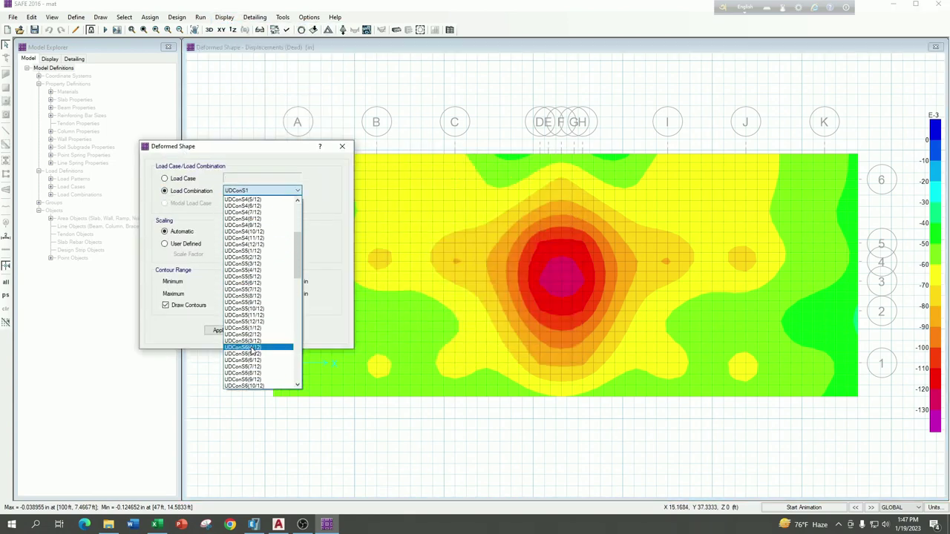
{"action": "scroll", "coordinate": [252, 352], "scroll_direction": "down", "scroll_amount": 12}
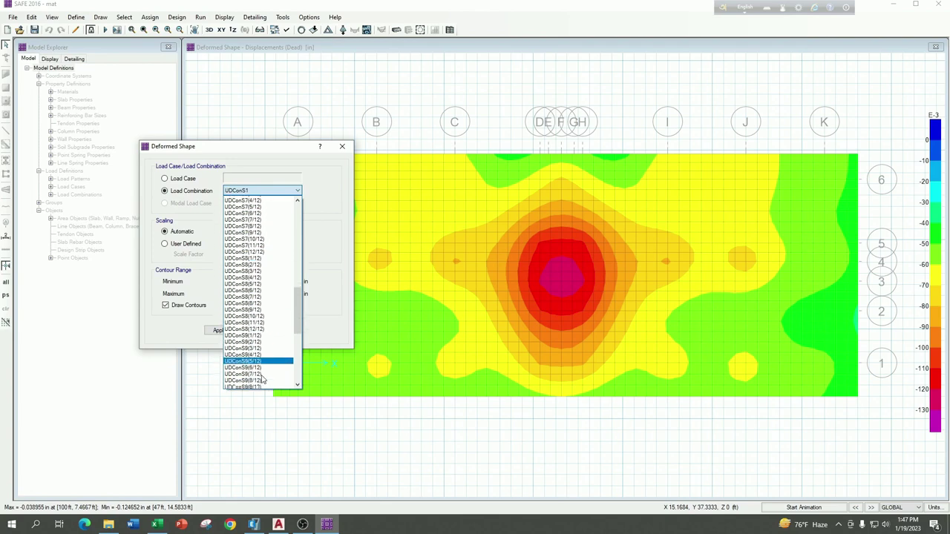
{"action": "scroll", "coordinate": [261, 380], "scroll_direction": "down", "scroll_amount": 10}
{"action": "left_click", "coordinate": [342, 146]}
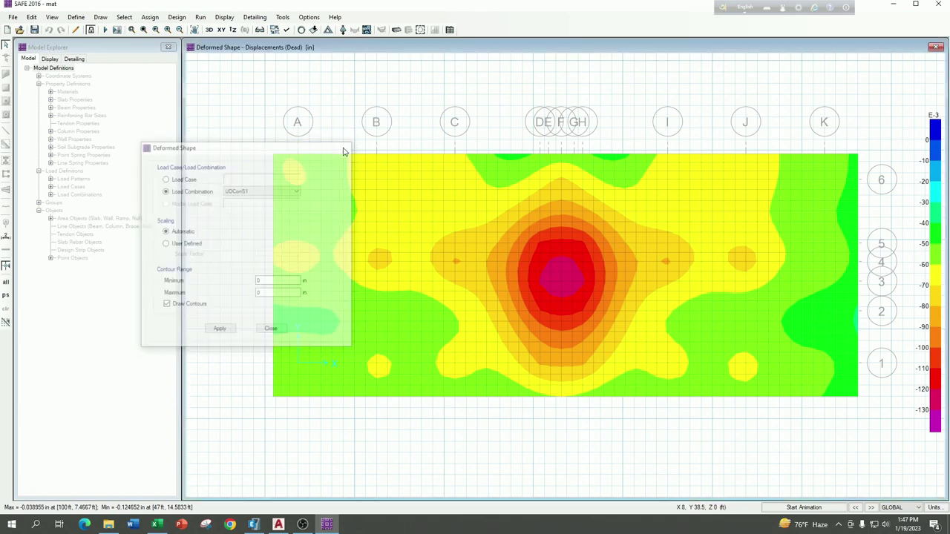
Unlock the model, accepting the deletion of the analysis and design results
{"action": "left_click", "coordinate": [91, 30]}
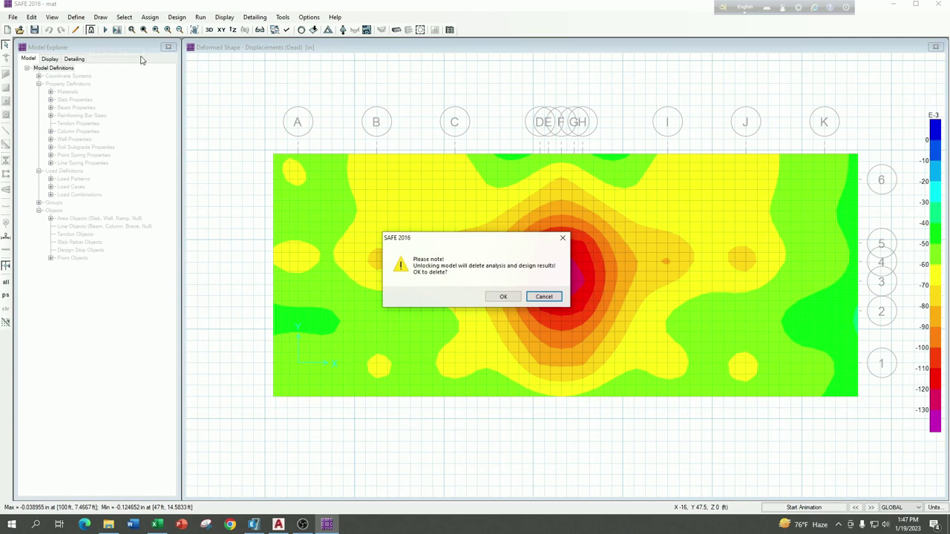
{"action": "left_click", "coordinate": [503, 297]}
{"action": "left_click", "coordinate": [89, 16]}
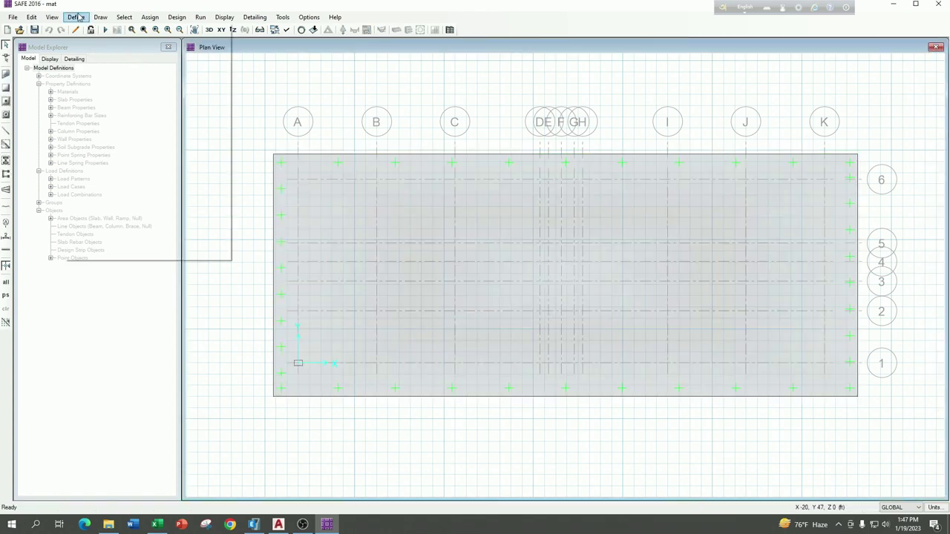
{"action": "left_click", "coordinate": [122, 217]}
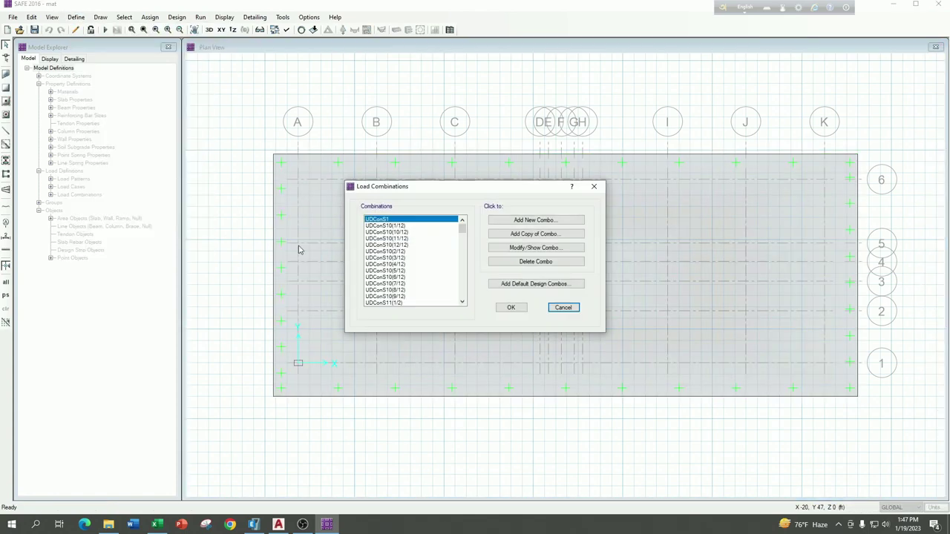
{"action": "left_click", "coordinate": [524, 221]}
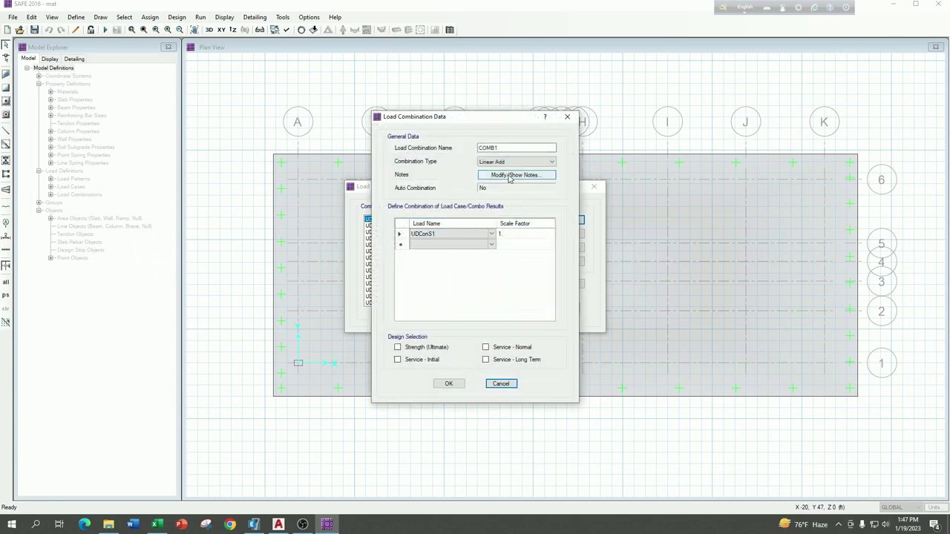
{"action": "double_click", "coordinate": [496, 148]}
{"action": "type", "text": "SERVICE"}
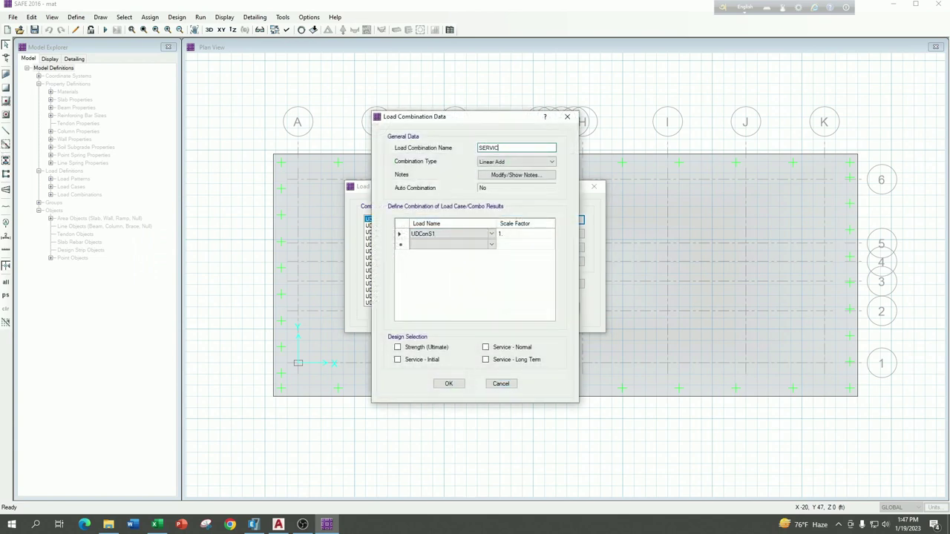
{"action": "left_click", "coordinate": [491, 234]}
{"action": "scroll", "coordinate": [452, 265], "scroll_direction": "down", "scroll_amount": 13}
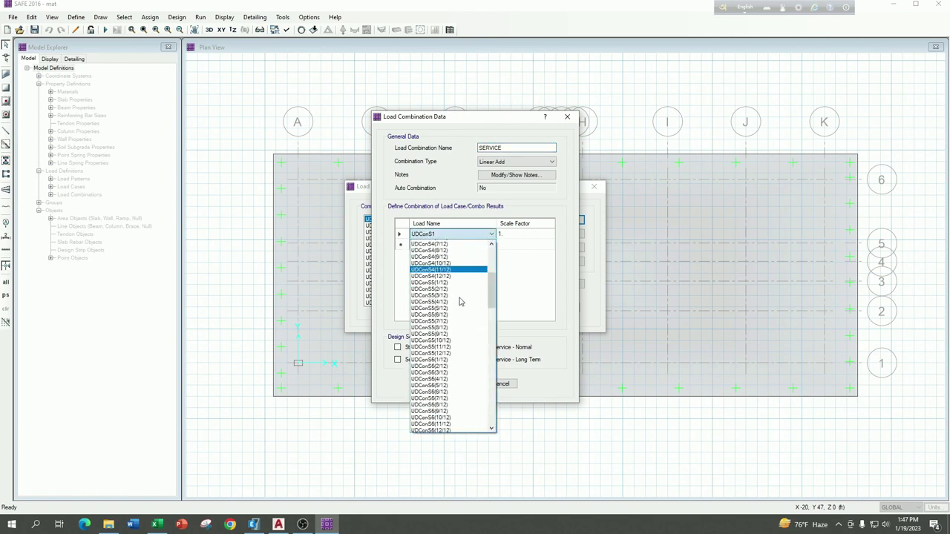
{"action": "scroll", "coordinate": [460, 327], "scroll_direction": "down", "scroll_amount": 16}
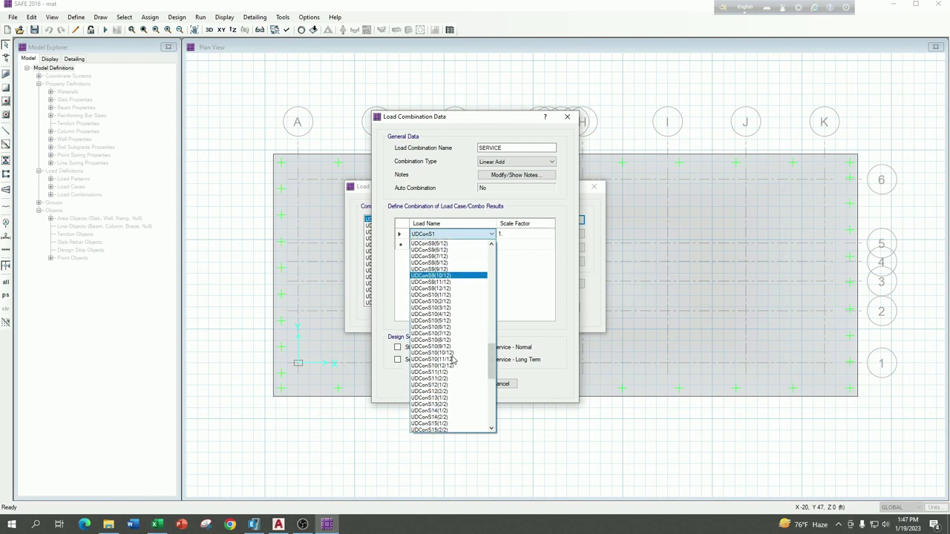
{"action": "scroll", "coordinate": [454, 361], "scroll_direction": "down", "scroll_amount": 8}
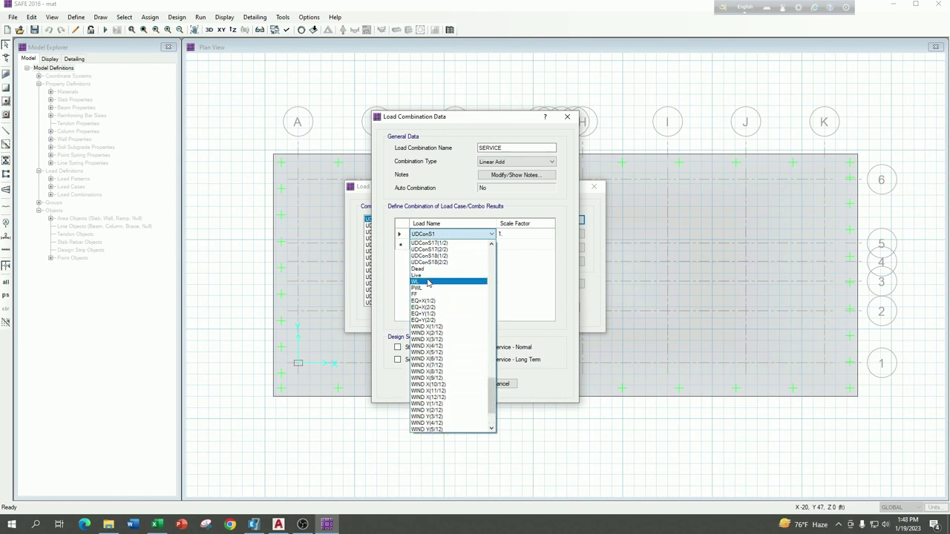
{"action": "scroll", "coordinate": [453, 361], "scroll_direction": "down", "scroll_amount": 3}
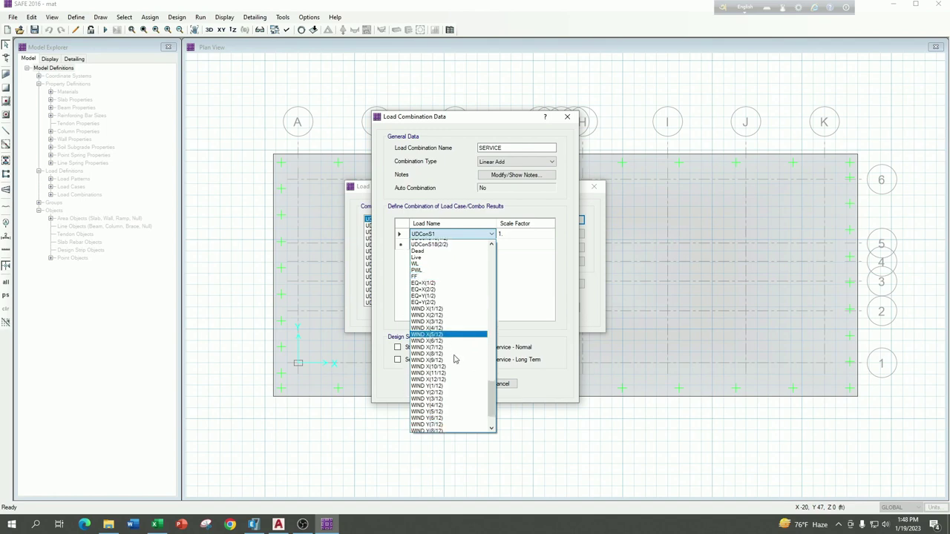
{"action": "scroll", "coordinate": [455, 360], "scroll_direction": "down", "scroll_amount": 1}
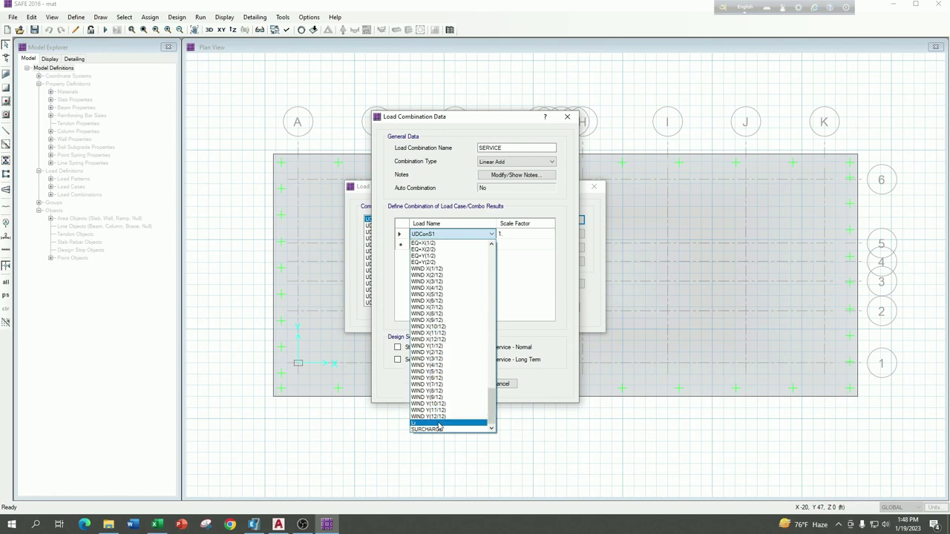
{"action": "scroll", "coordinate": [447, 300], "scroll_direction": "up", "scroll_amount": 10}
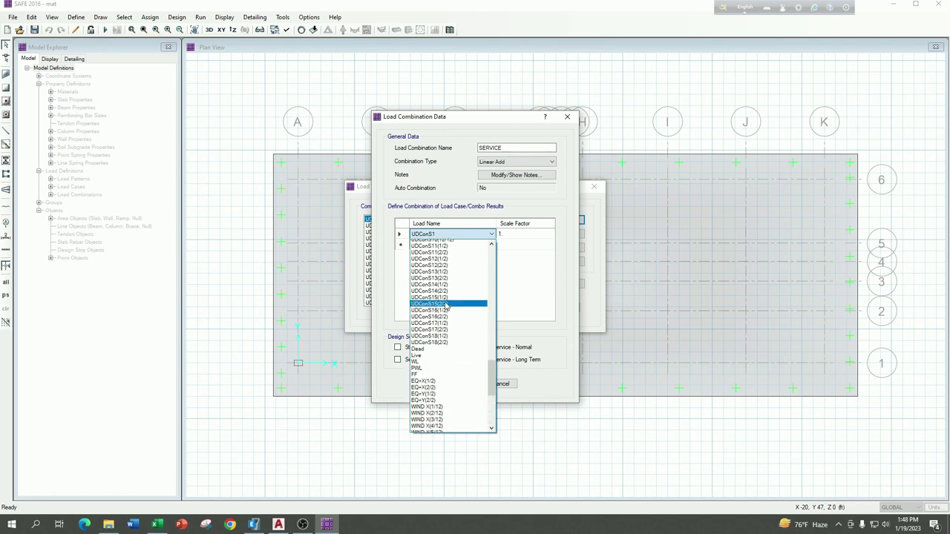
{"action": "scroll", "coordinate": [448, 299], "scroll_direction": "up", "scroll_amount": 15}
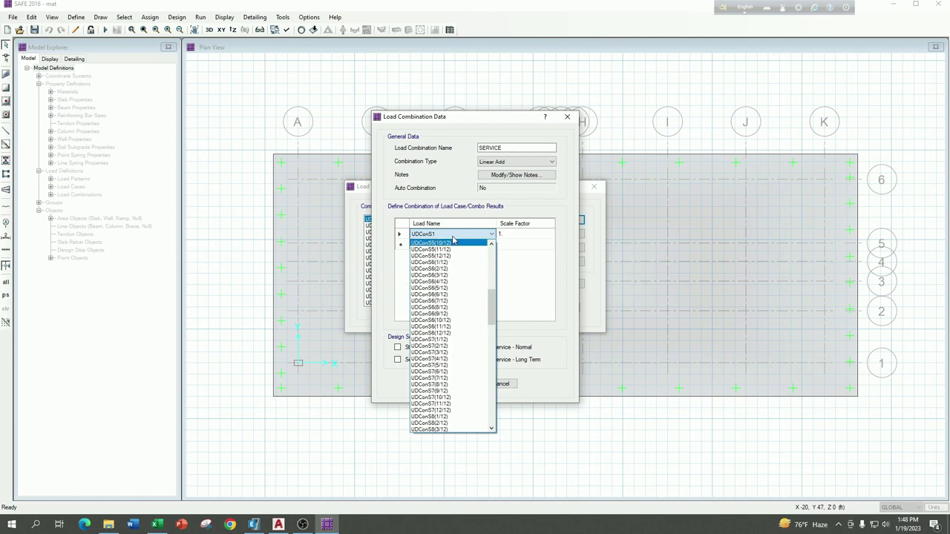
{"action": "left_click", "coordinate": [519, 120]}
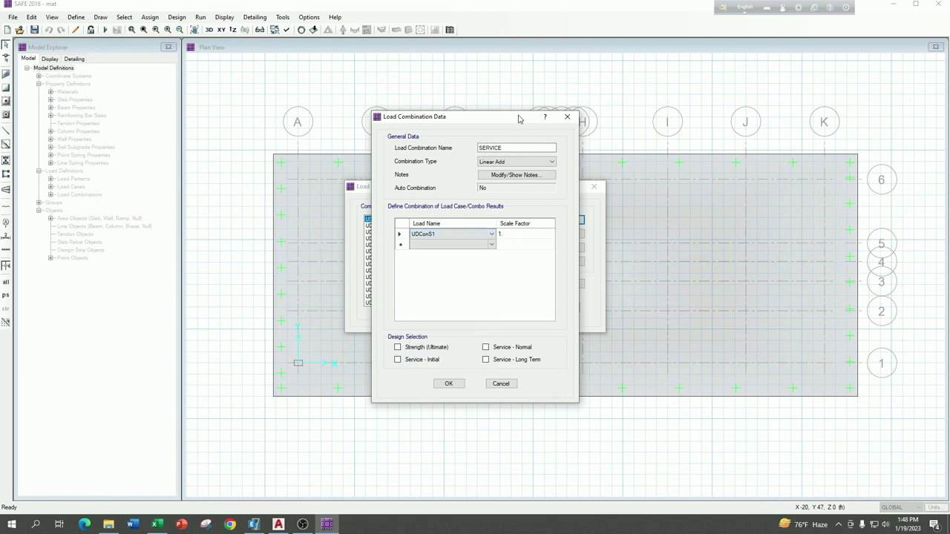
{"action": "left_click", "coordinate": [567, 117]}
{"action": "left_click", "coordinate": [594, 186]}
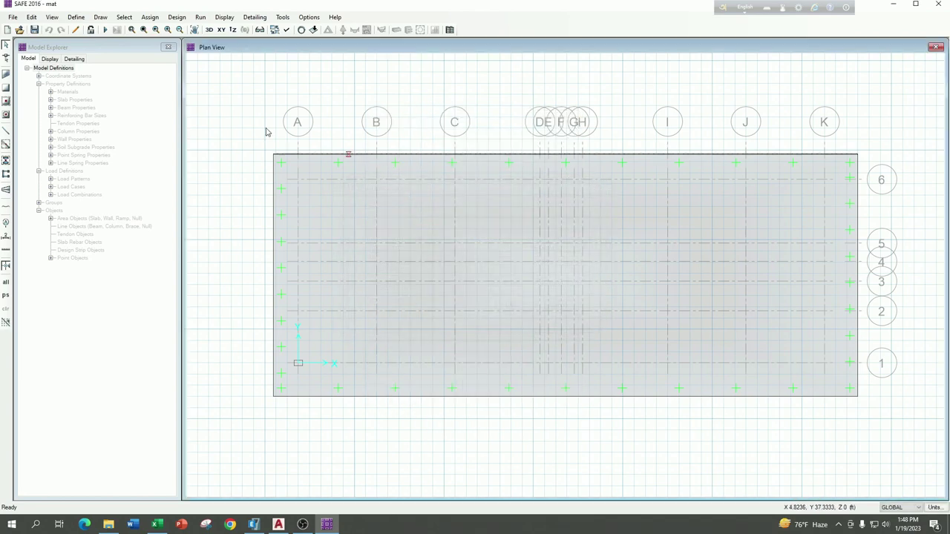
Add a linear static load case that applies the Dead_ABOVE load pattern with a scale factor of 1, replacing the default case name
{"action": "left_click", "coordinate": [76, 16]}
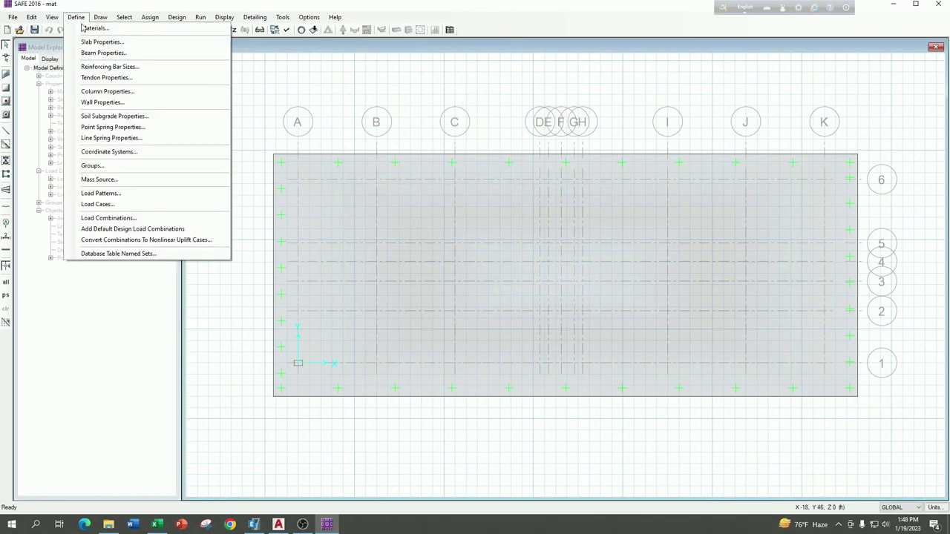
{"action": "left_click", "coordinate": [131, 206]}
{"action": "scroll", "coordinate": [400, 276], "scroll_direction": "down", "scroll_amount": 10}
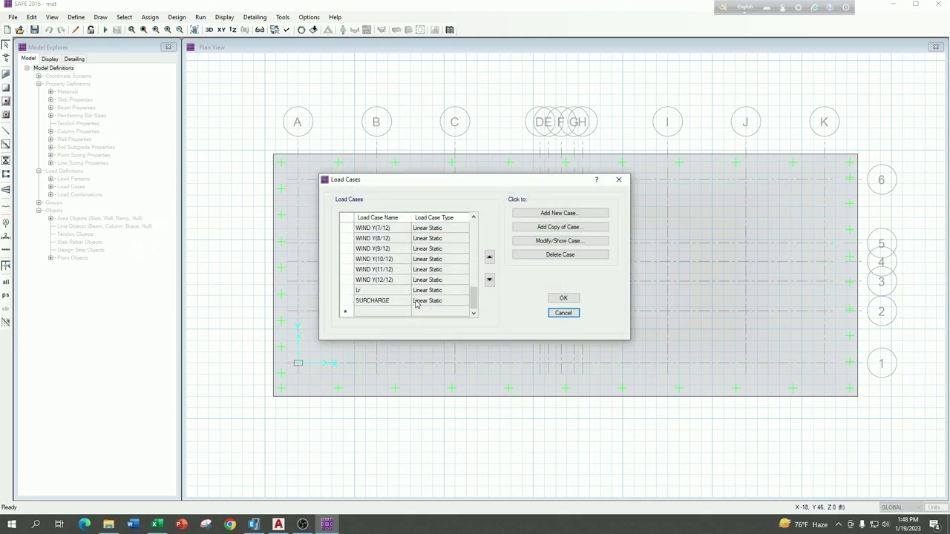
{"action": "scroll", "coordinate": [404, 286], "scroll_direction": "up", "scroll_amount": 10}
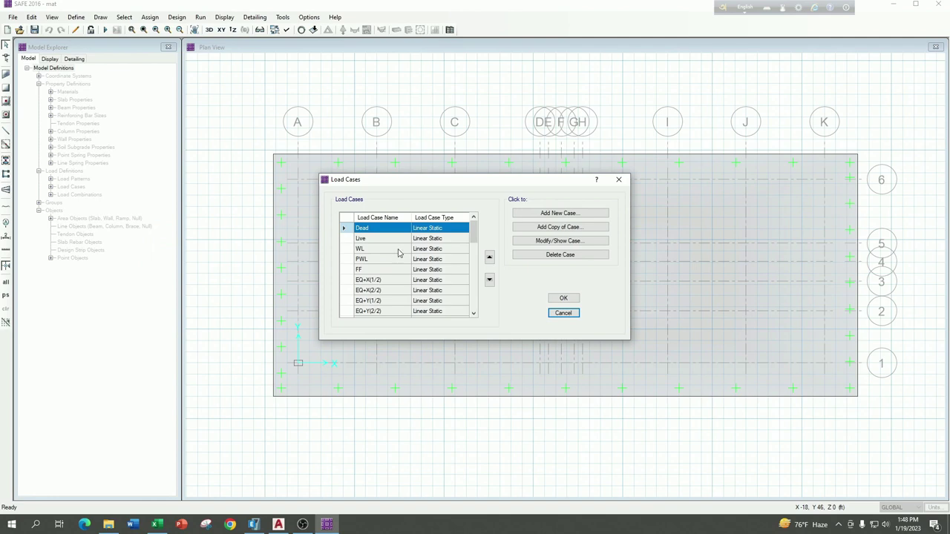
{"action": "left_click", "coordinate": [543, 215]}
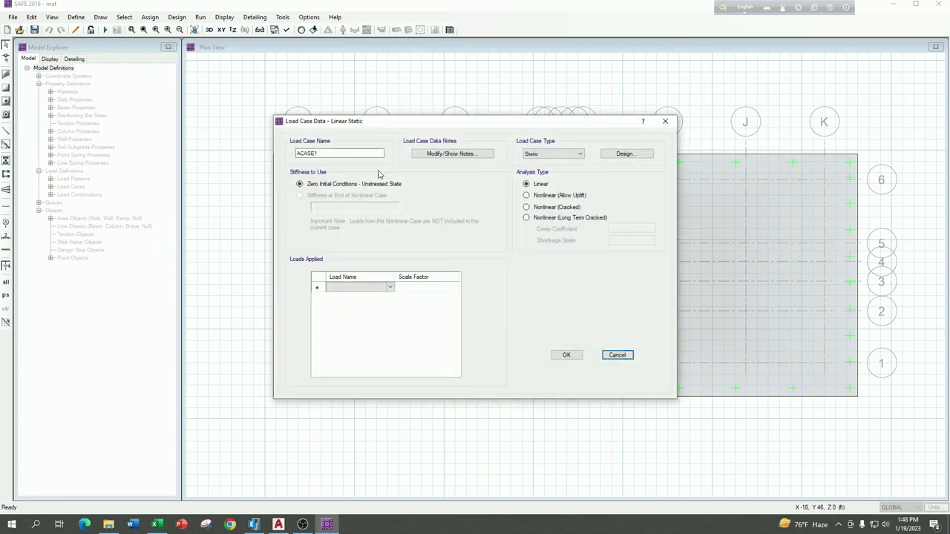
{"action": "left_click_drag", "start_coordinate": [383, 154], "coordinate": [5, 139]}
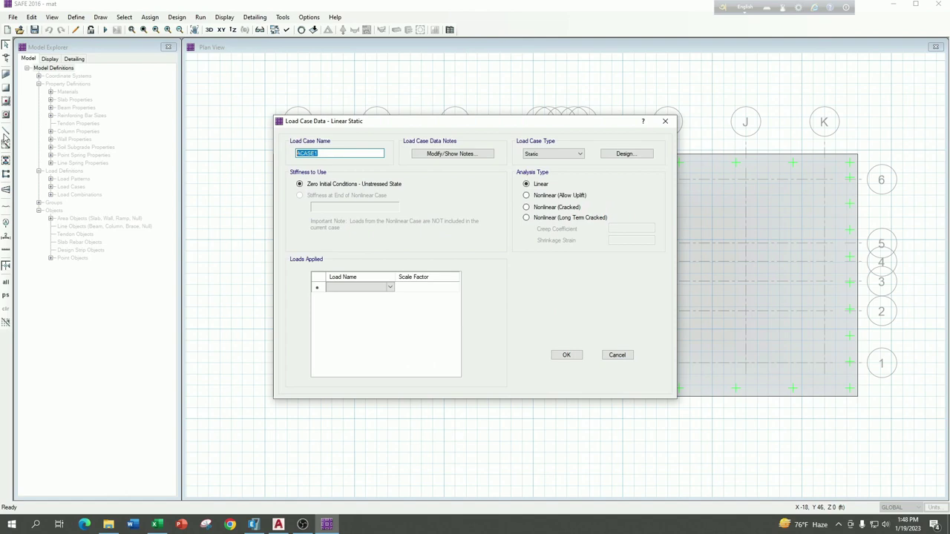
{"action": "left_click", "coordinate": [364, 288]}
{"action": "left_click", "coordinate": [390, 288]}
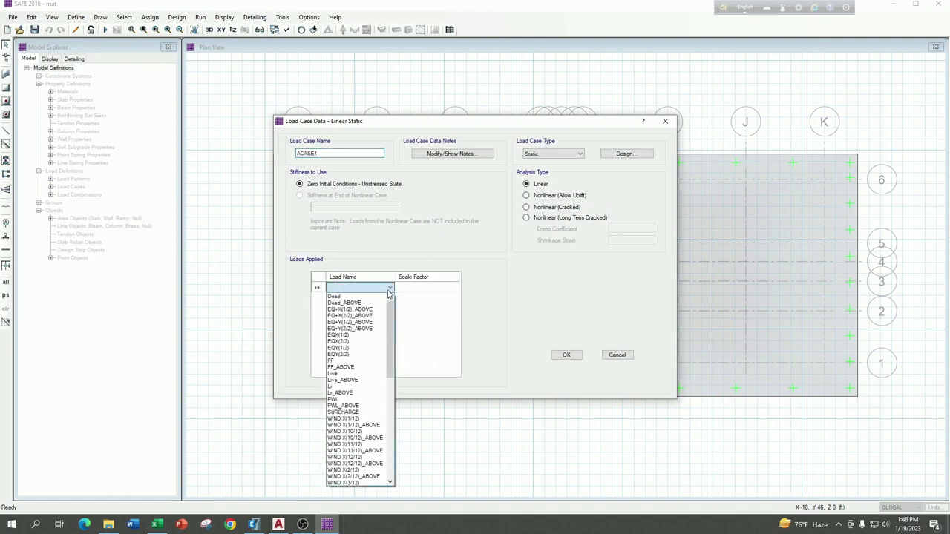
{"action": "left_click", "coordinate": [344, 303]}
{"action": "double_click", "coordinate": [330, 157]}
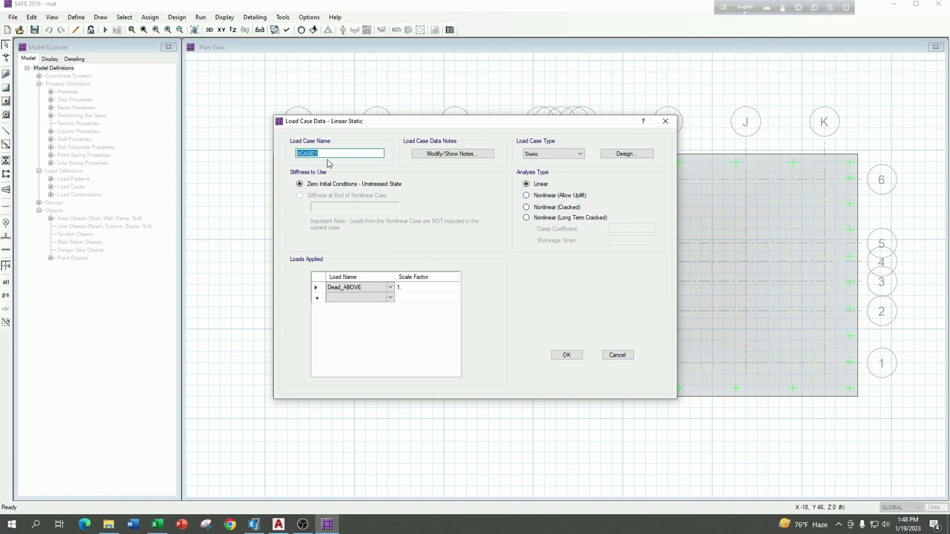
{"action": "key", "text": "BackSpace"}
{"action": "left_click", "coordinate": [566, 355]}
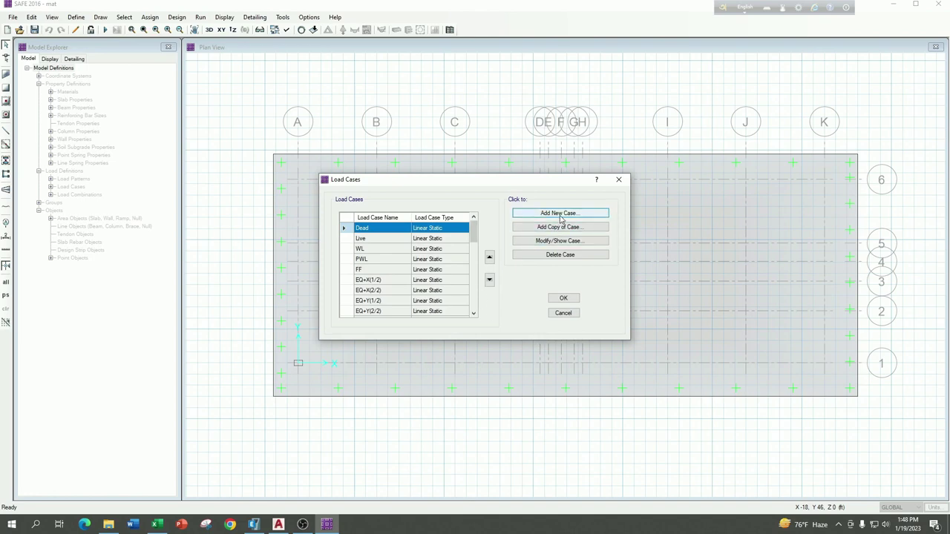
Add a linear static load case named LIVE_ABOVE that applies the Live_ABOVE load pattern with a scale factor of 1
{"action": "left_click", "coordinate": [561, 214]}
{"action": "left_click", "coordinate": [391, 289]}
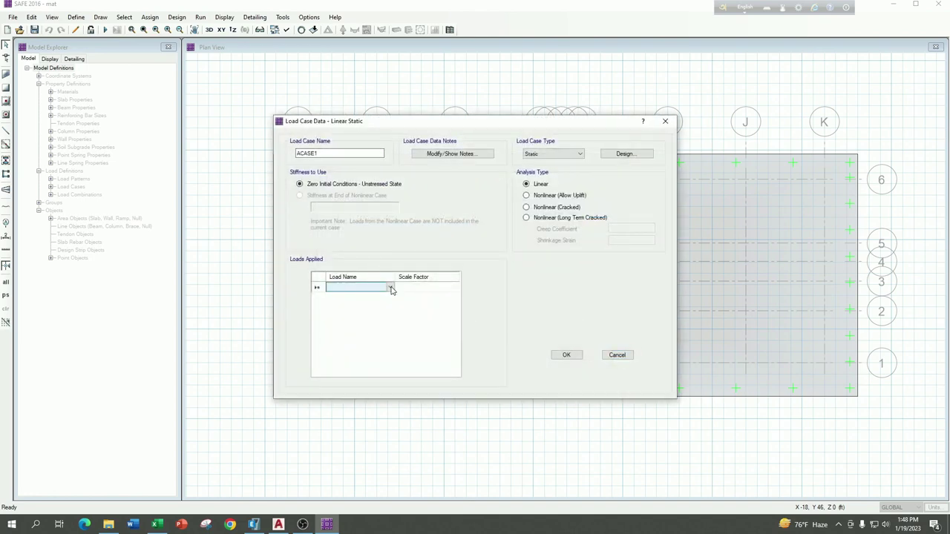
{"action": "left_click", "coordinate": [391, 288]}
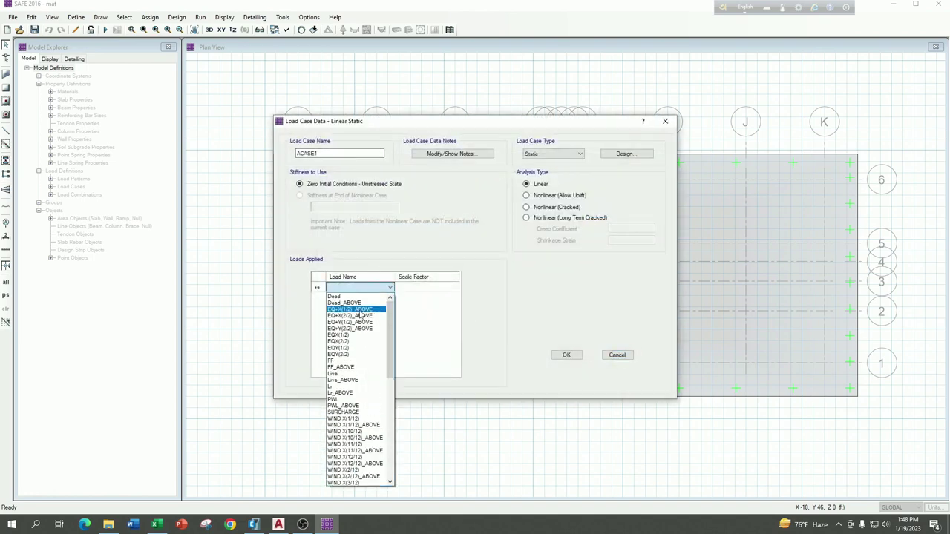
{"action": "left_click", "coordinate": [355, 380]}
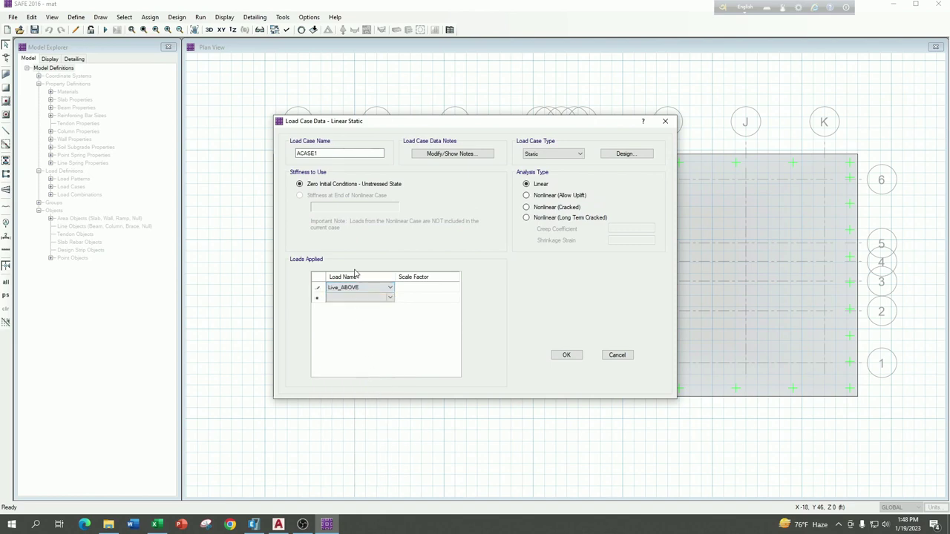
{"action": "double_click", "coordinate": [332, 154]}
{"action": "key", "text": "BackSpace"}
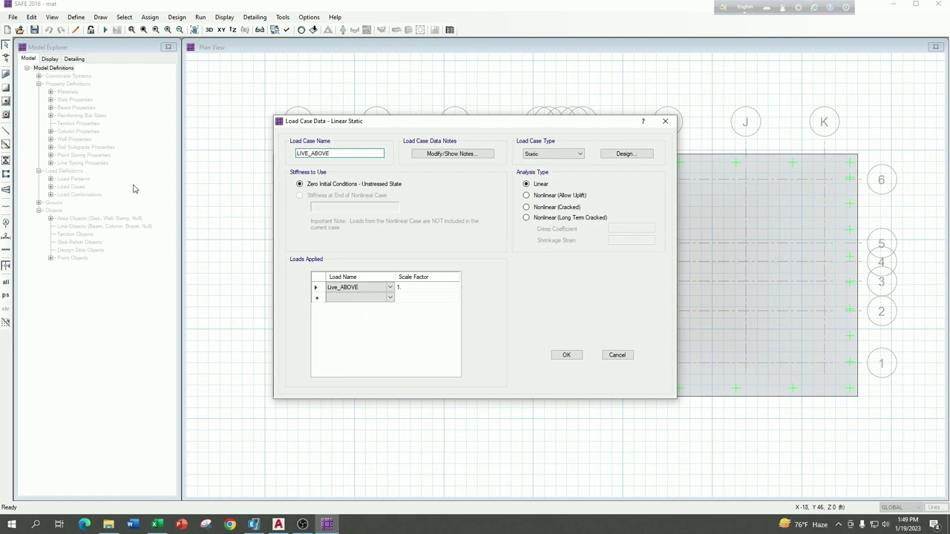
{"action": "left_click", "coordinate": [567, 355]}
Add a linear static load case named PW_ABOVE that applies the PWL_ABOVE load pattern with a scale factor of 1
{"action": "left_click", "coordinate": [558, 215]}
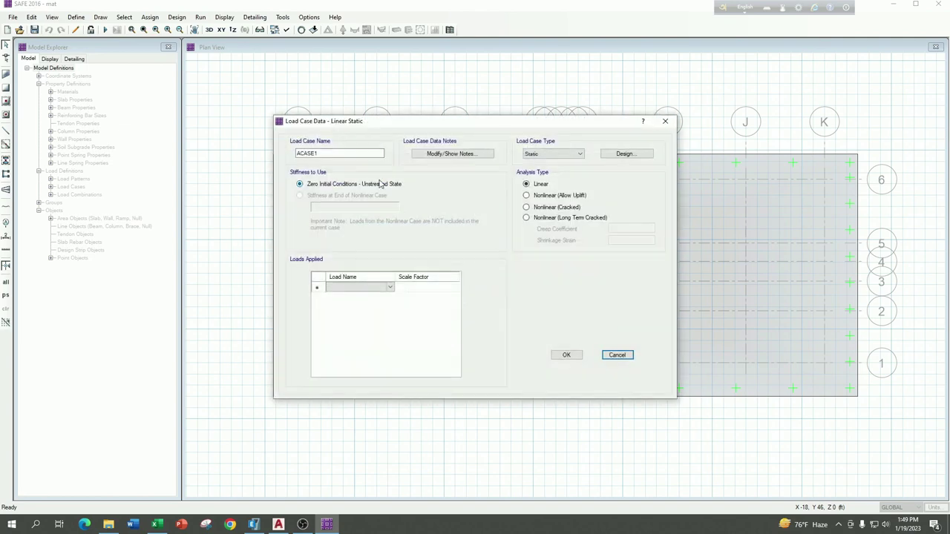
{"action": "double_click", "coordinate": [371, 153]}
{"action": "left_click", "coordinate": [389, 289]}
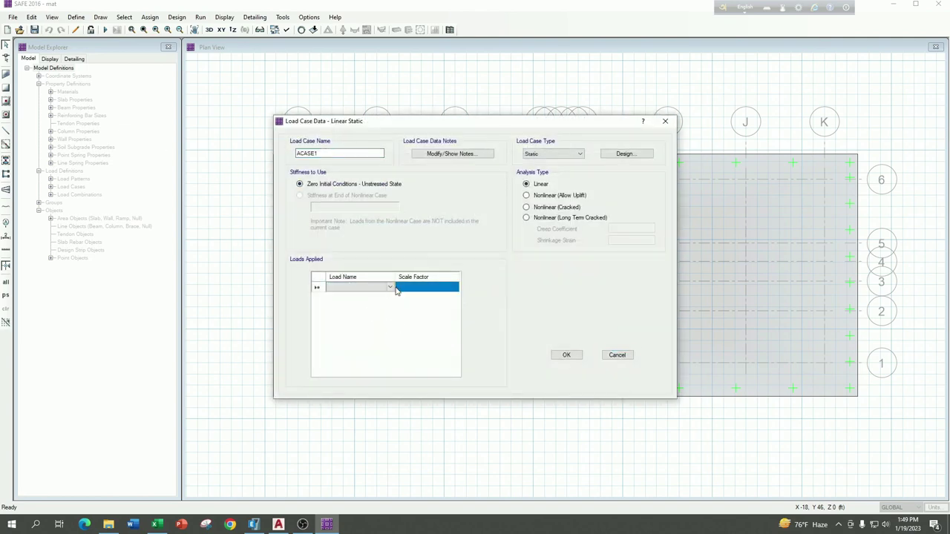
{"action": "left_click", "coordinate": [390, 288]}
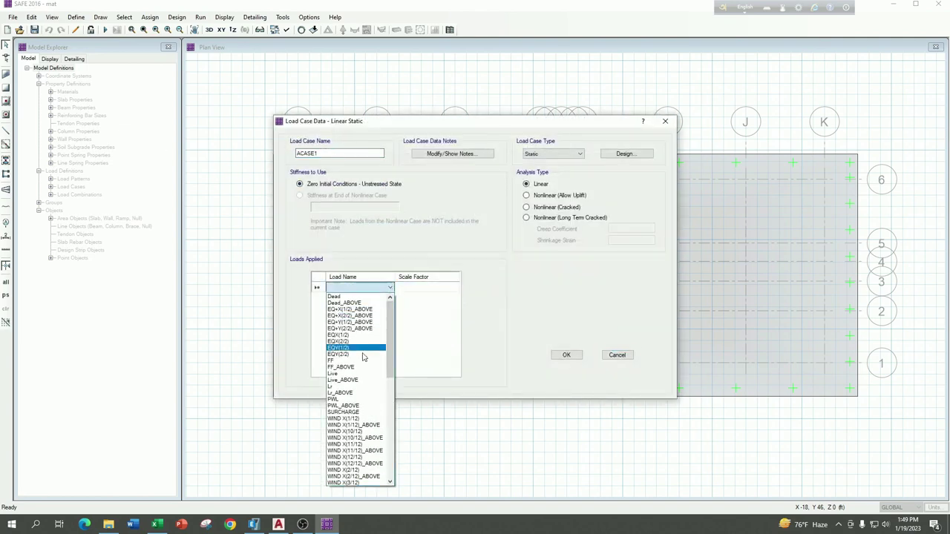
{"action": "left_click", "coordinate": [349, 412]}
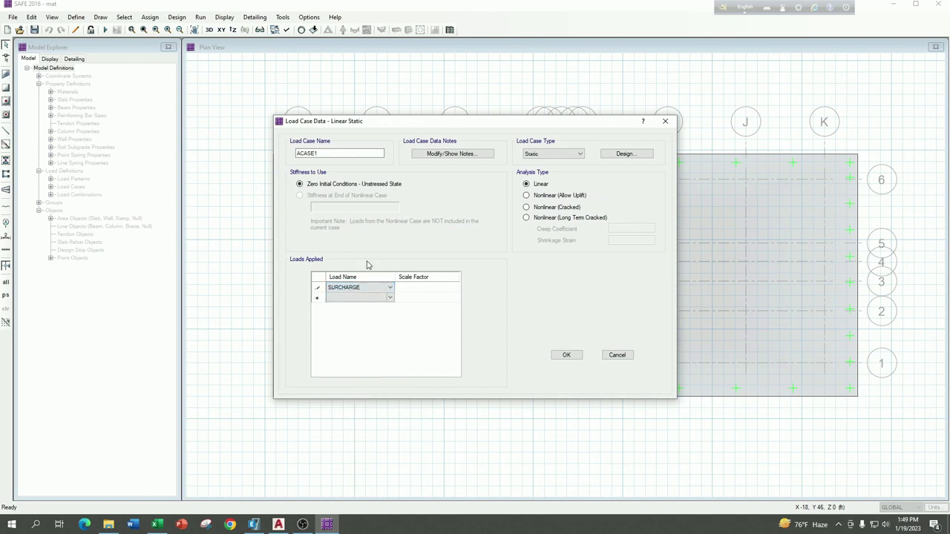
{"action": "left_click", "coordinate": [389, 288]}
{"action": "scroll", "coordinate": [375, 356], "scroll_direction": "up", "scroll_amount": 5}
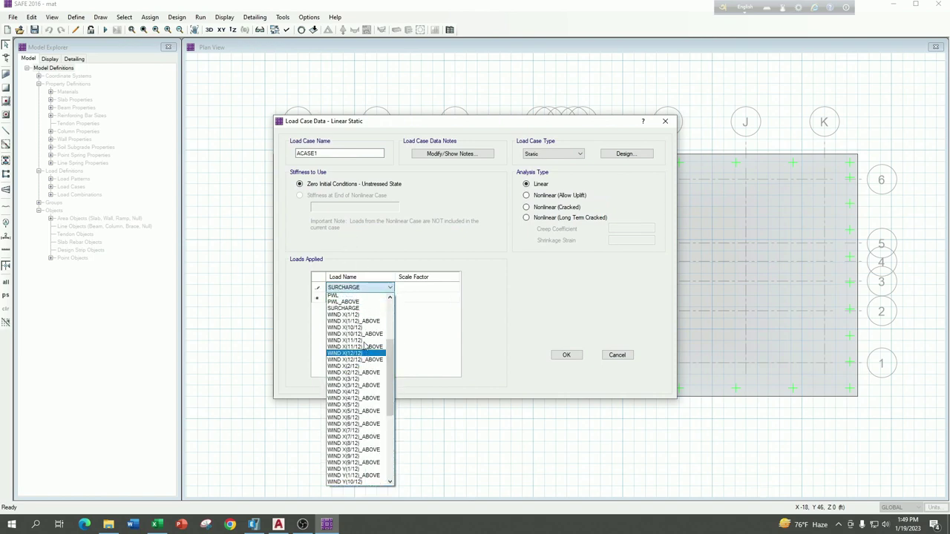
{"action": "left_click", "coordinate": [355, 388]}
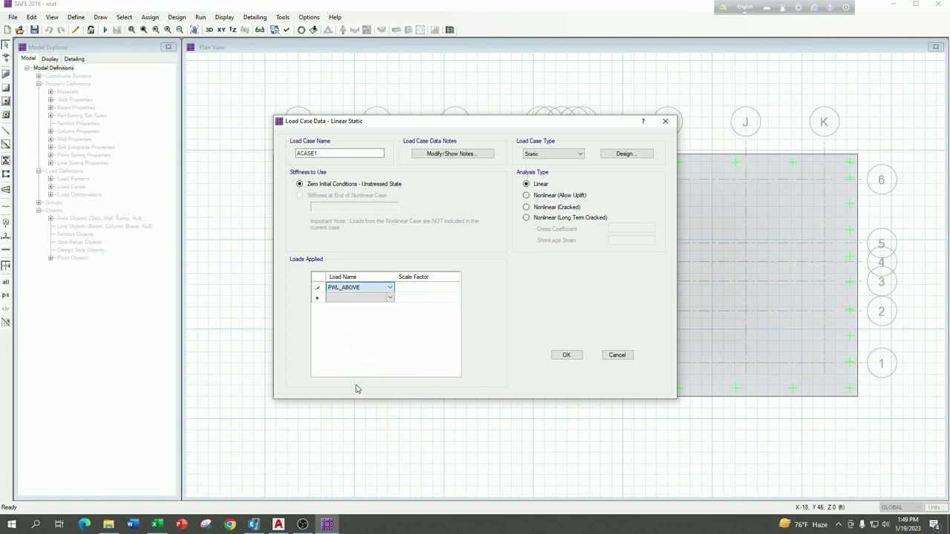
{"action": "double_click", "coordinate": [319, 155]}
{"action": "key", "text": "BackSpace"}
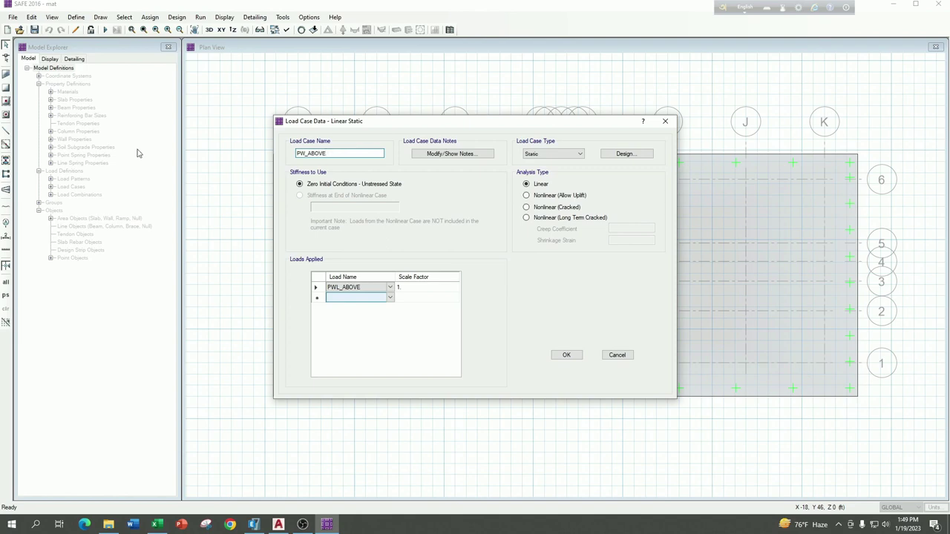
{"action": "left_click", "coordinate": [567, 355]}
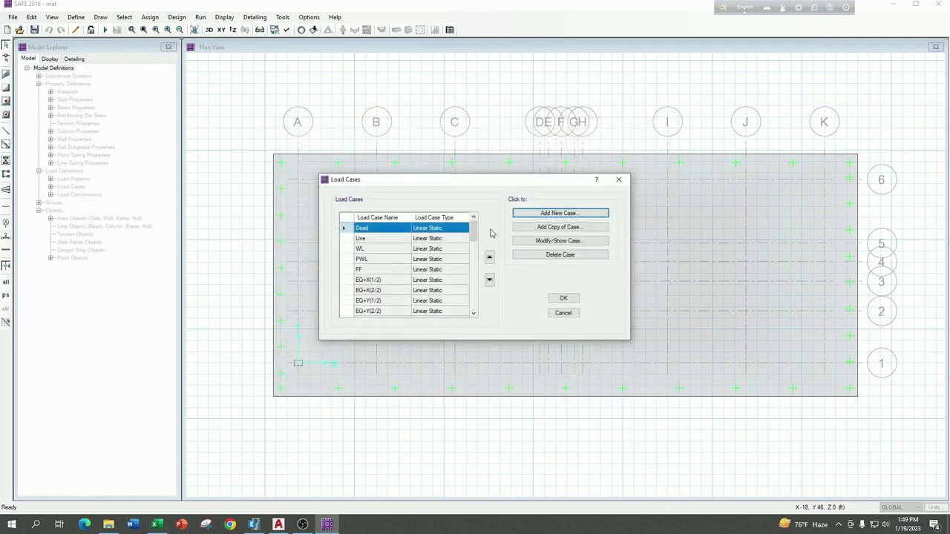
Add a linear static load case named FF_ABOVE that applies the FF_ABOVE load pattern with a scale factor of 1
{"action": "left_click", "coordinate": [533, 220]}
{"action": "left_click", "coordinate": [391, 287]}
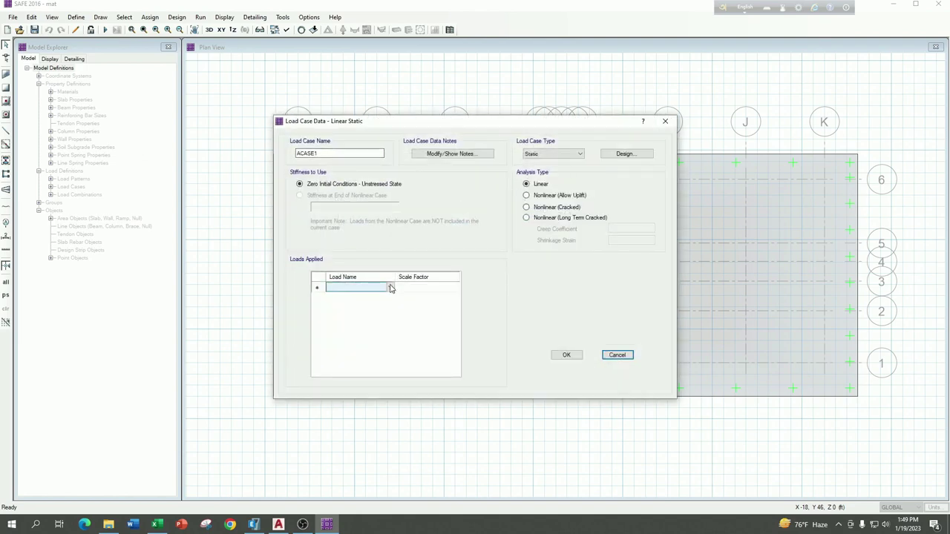
{"action": "left_click", "coordinate": [390, 289]}
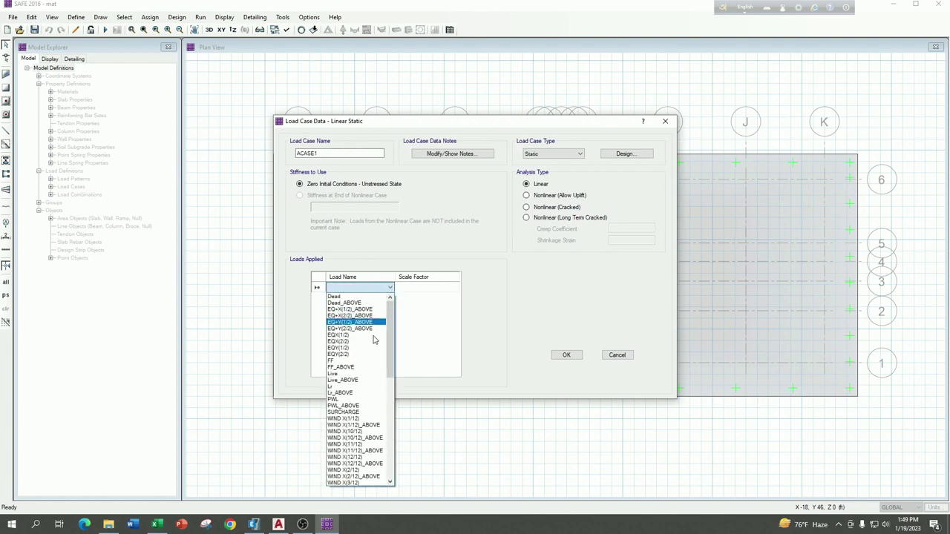
{"action": "left_click", "coordinate": [353, 367]}
{"action": "left_click", "coordinate": [331, 152]}
{"action": "double_click", "coordinate": [331, 152]}
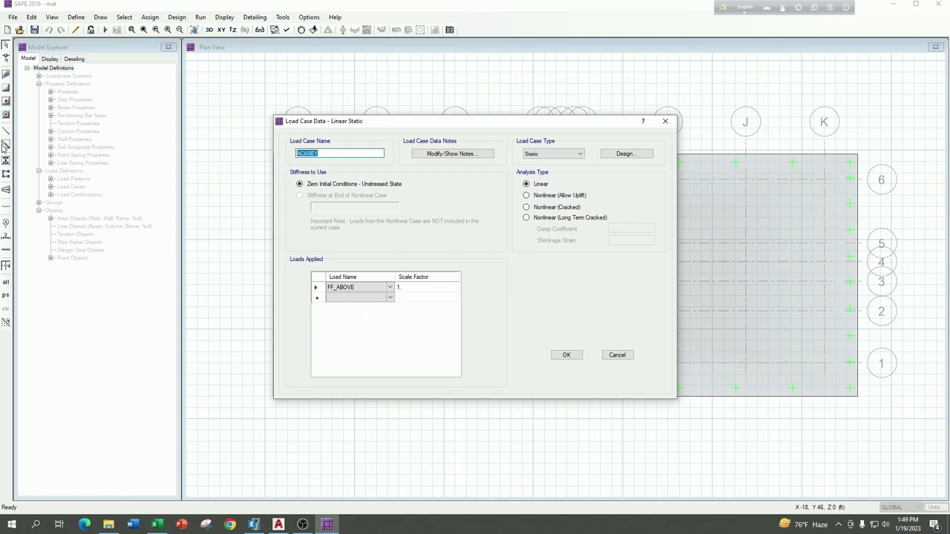
{"action": "key", "text": "BackSpace"}
{"action": "type", "text": "FF_ABOVE"}
{"action": "left_click", "coordinate": [567, 355]}
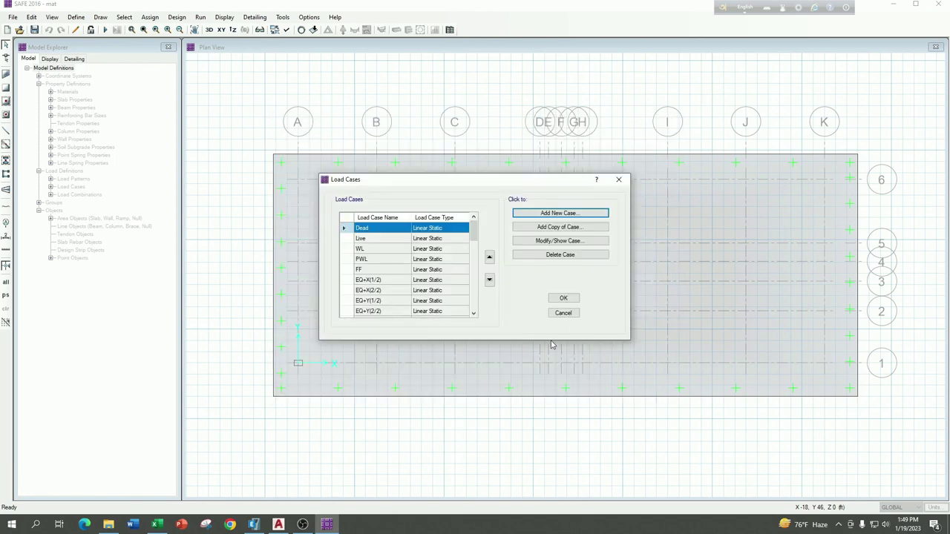
Add a linear static load case named Lr_ABOVE that applies the Lr_ABOVE load pattern with a scale factor of 1, and accept the load case list
{"action": "left_click", "coordinate": [575, 215]}
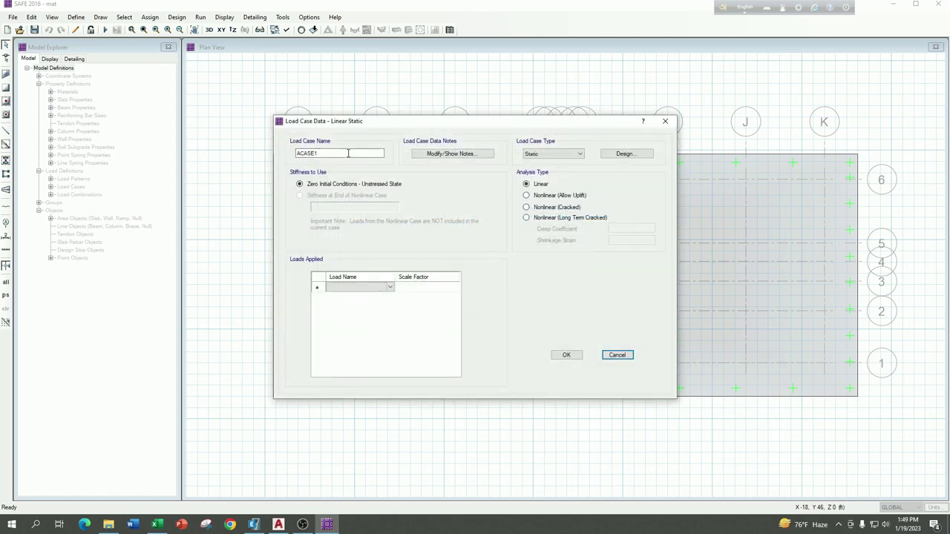
{"action": "left_click", "coordinate": [391, 288]}
{"action": "left_click", "coordinate": [391, 288]}
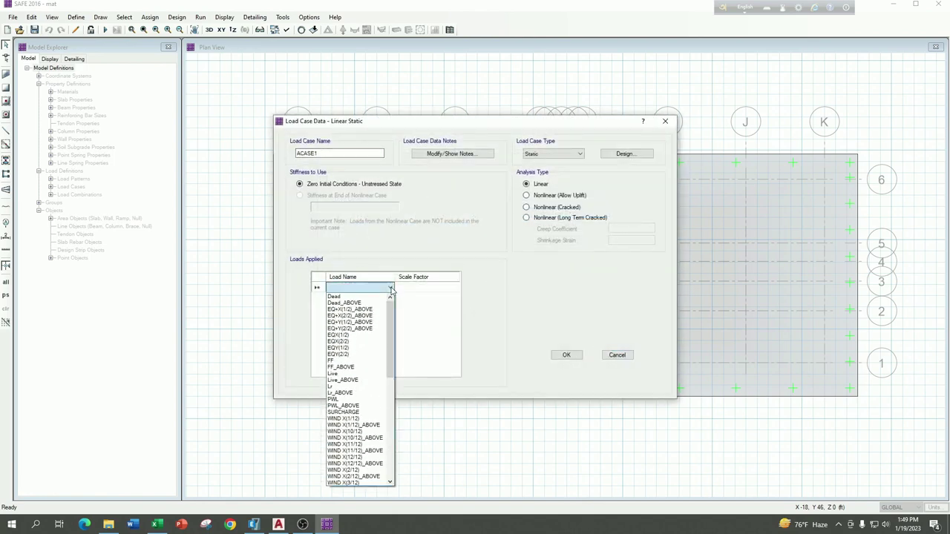
{"action": "left_click", "coordinate": [366, 393]}
{"action": "left_click", "coordinate": [336, 152]}
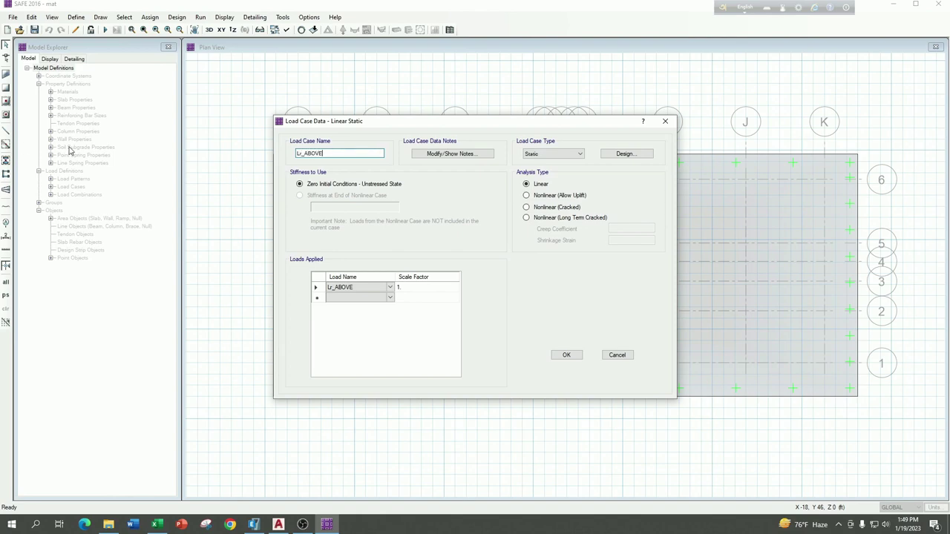
{"action": "left_click", "coordinate": [565, 356]}
{"action": "scroll", "coordinate": [420, 293], "scroll_direction": "down", "scroll_amount": 10}
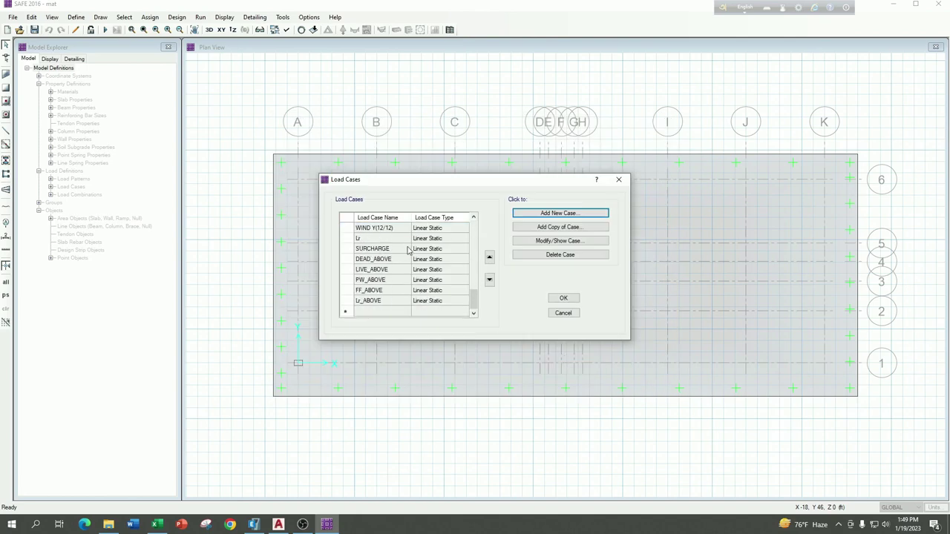
{"action": "left_click", "coordinate": [570, 300]}
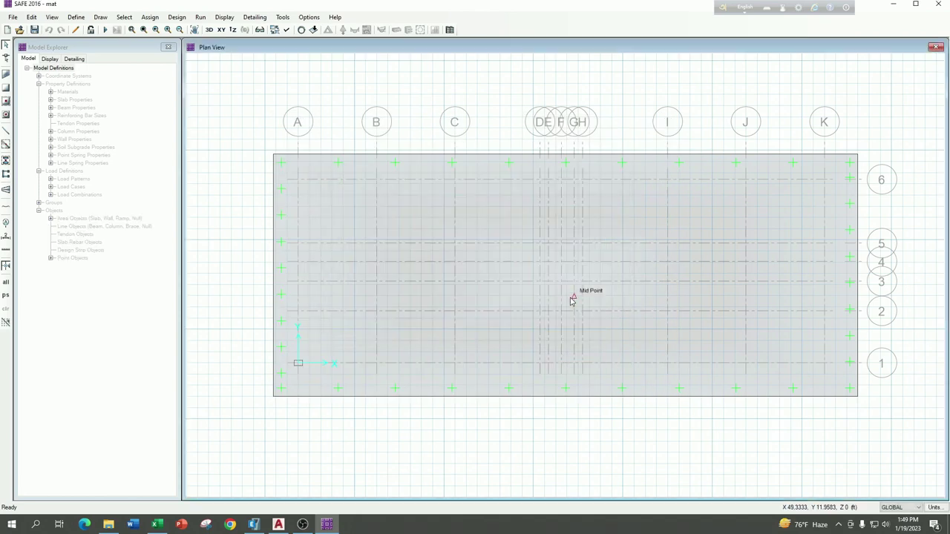
Create a linear-add load combination named SERVICE with the Dead load case as its first entry at scale factor 1
{"action": "left_click", "coordinate": [77, 17]}
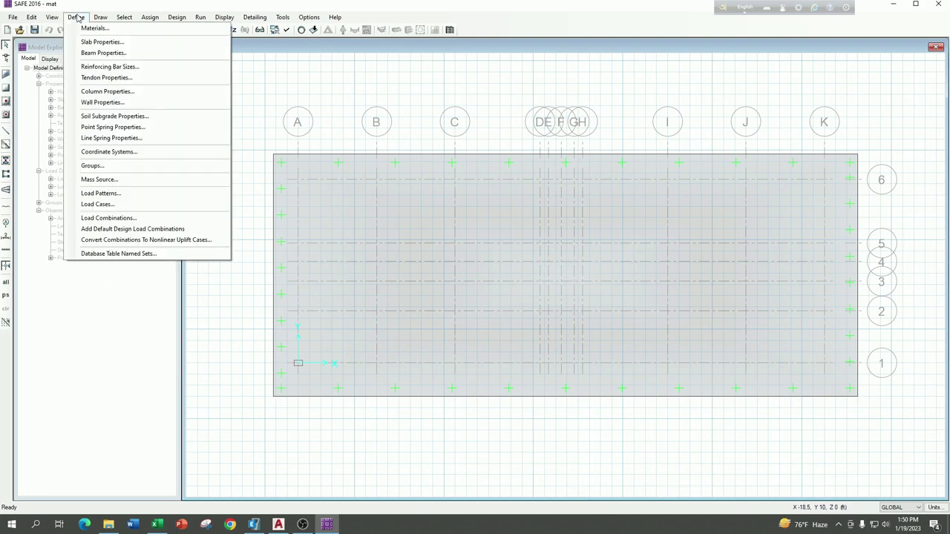
{"action": "left_click", "coordinate": [119, 218]}
{"action": "left_click", "coordinate": [529, 222]}
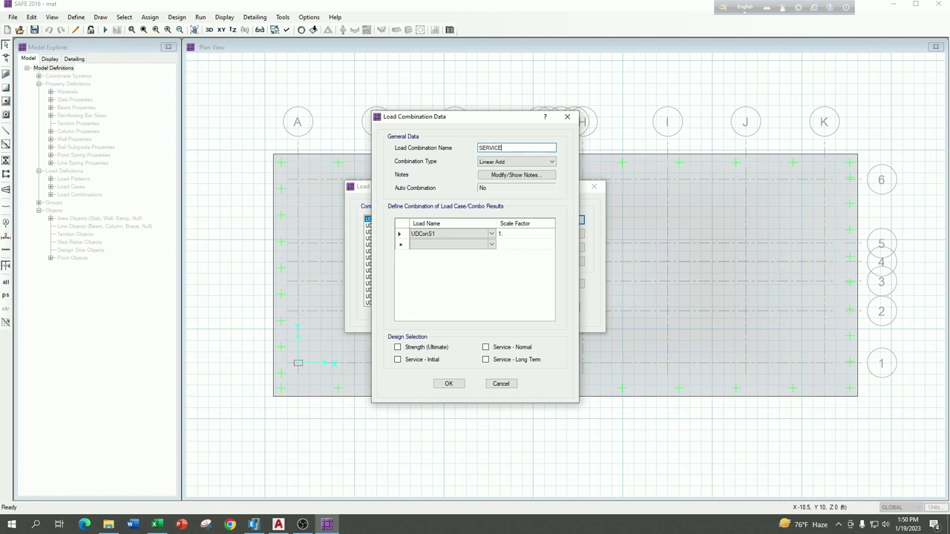
{"action": "left_click", "coordinate": [491, 234]}
{"action": "left_click", "coordinate": [491, 234]}
{"action": "scroll", "coordinate": [465, 378], "scroll_direction": "down", "scroll_amount": 10}
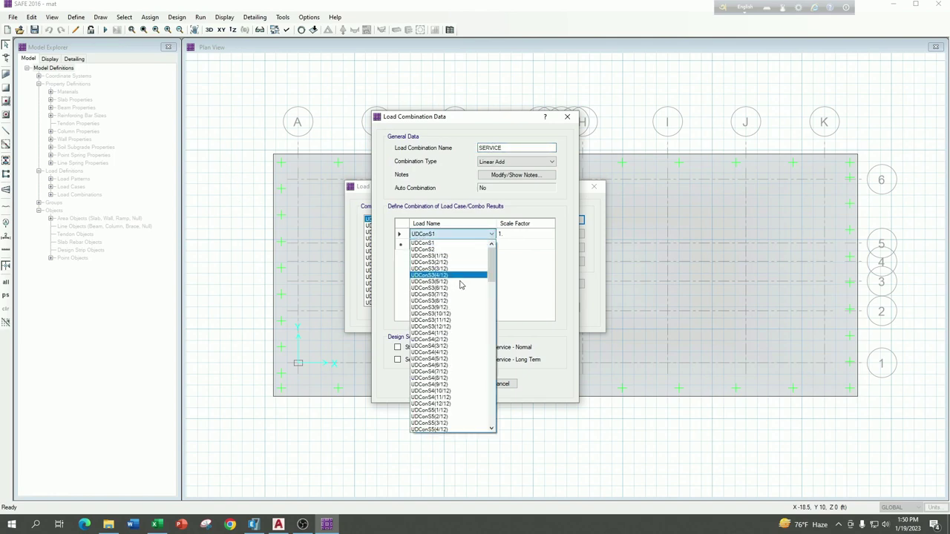
{"action": "scroll", "coordinate": [464, 379], "scroll_direction": "down", "scroll_amount": 9}
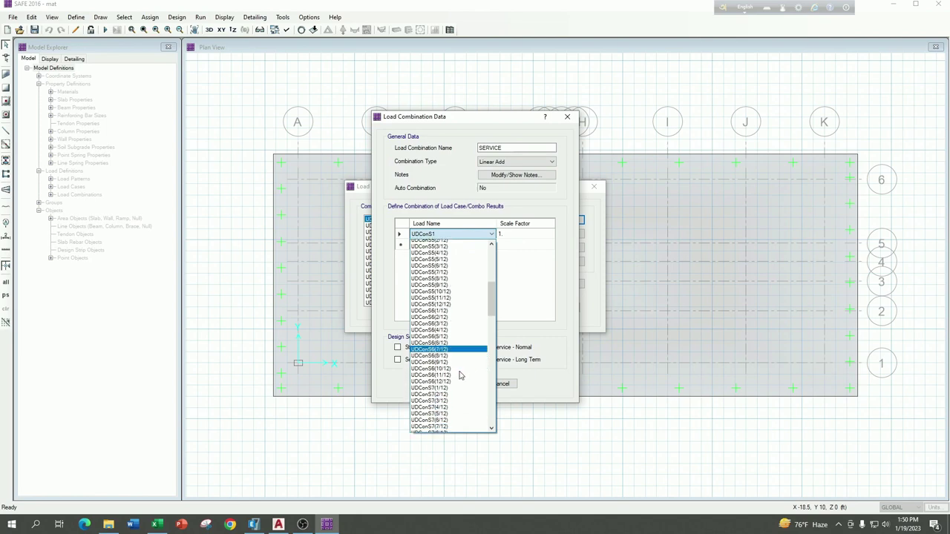
{"action": "scroll", "coordinate": [460, 376], "scroll_direction": "down", "scroll_amount": 10}
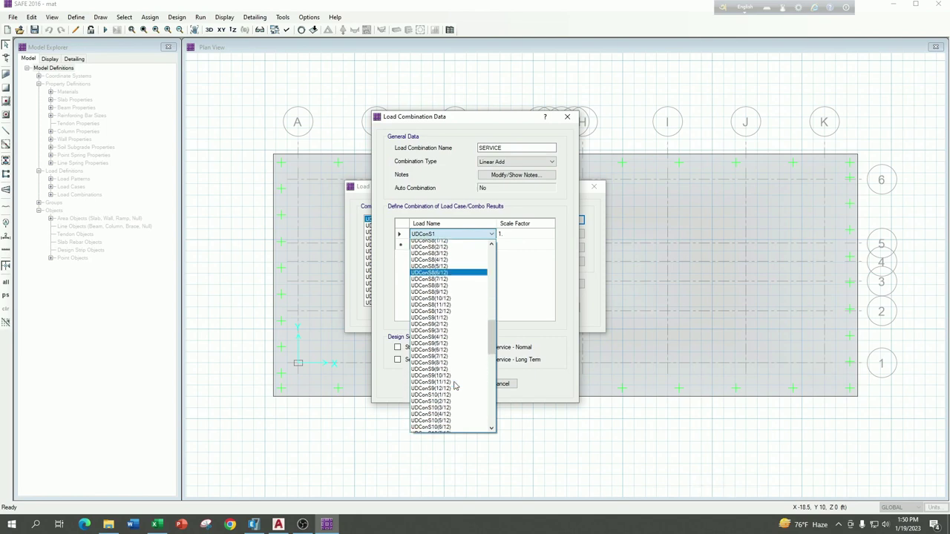
{"action": "scroll", "coordinate": [455, 385], "scroll_direction": "down", "scroll_amount": 5}
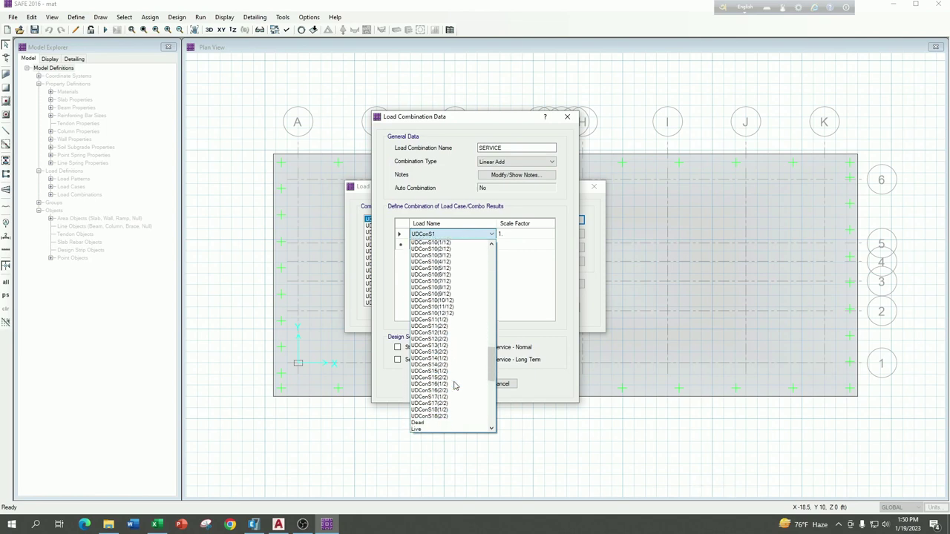
{"action": "left_click", "coordinate": [429, 379]}
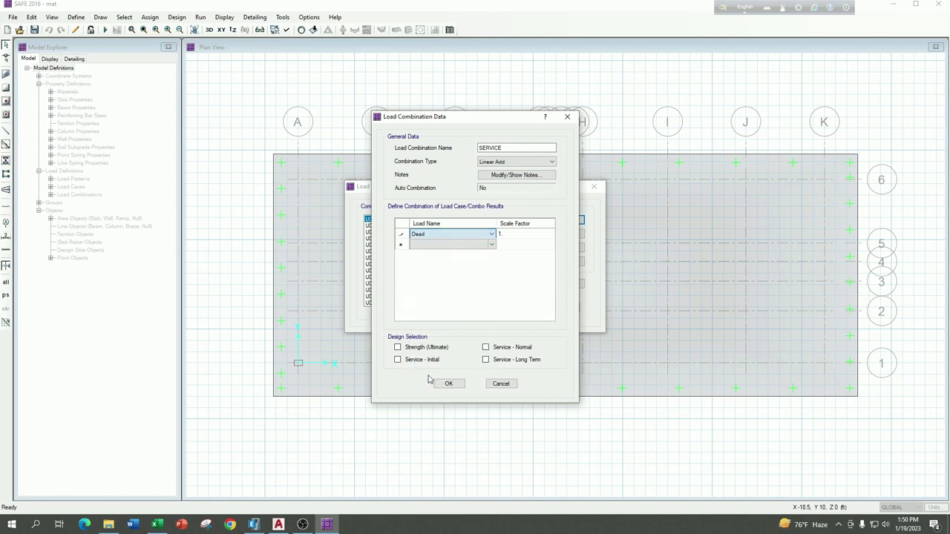
Add the DEAD_ABOVE load case to the SERVICE combination with a scale factor of 1
{"action": "left_click", "coordinate": [492, 249]}
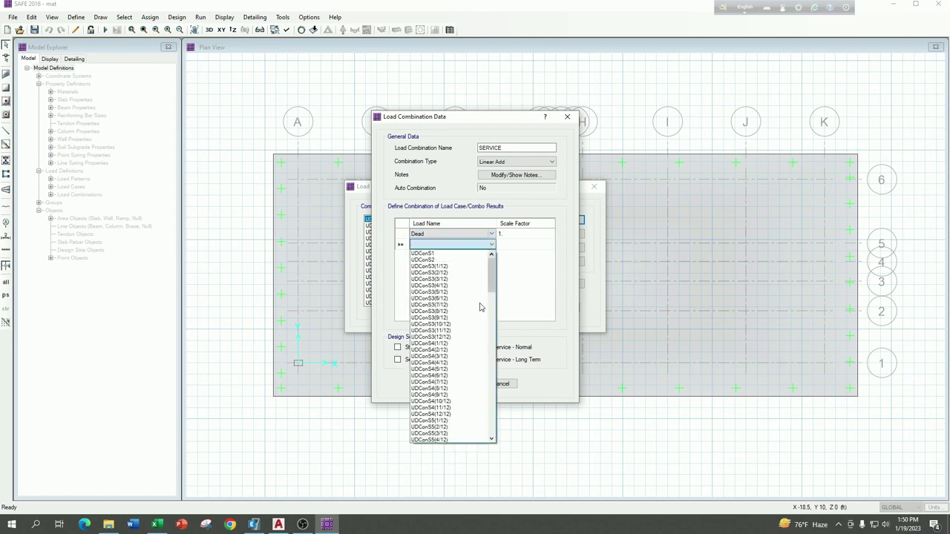
{"action": "scroll", "coordinate": [460, 372], "scroll_direction": "down", "scroll_amount": 15}
{"action": "scroll", "coordinate": [461, 378], "scroll_direction": "down", "scroll_amount": 6}
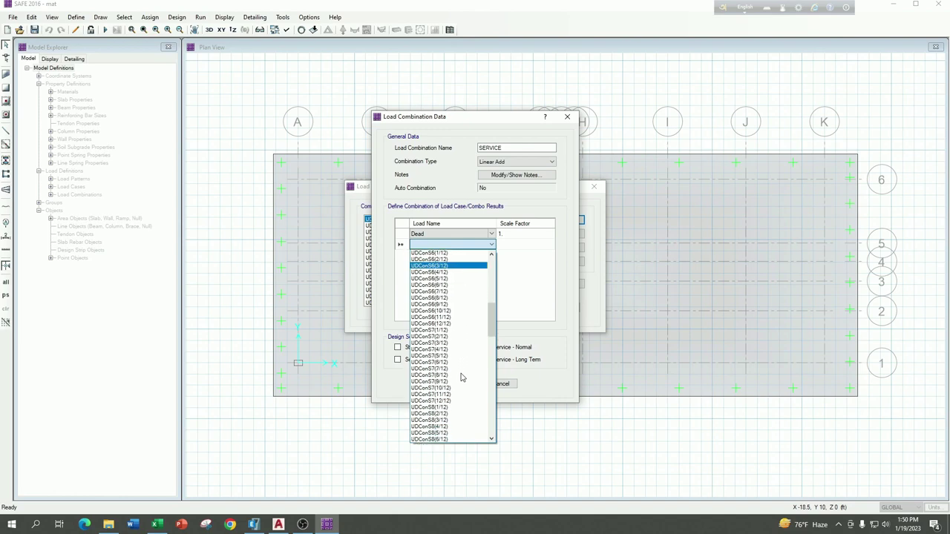
{"action": "scroll", "coordinate": [460, 378], "scroll_direction": "down", "scroll_amount": 10}
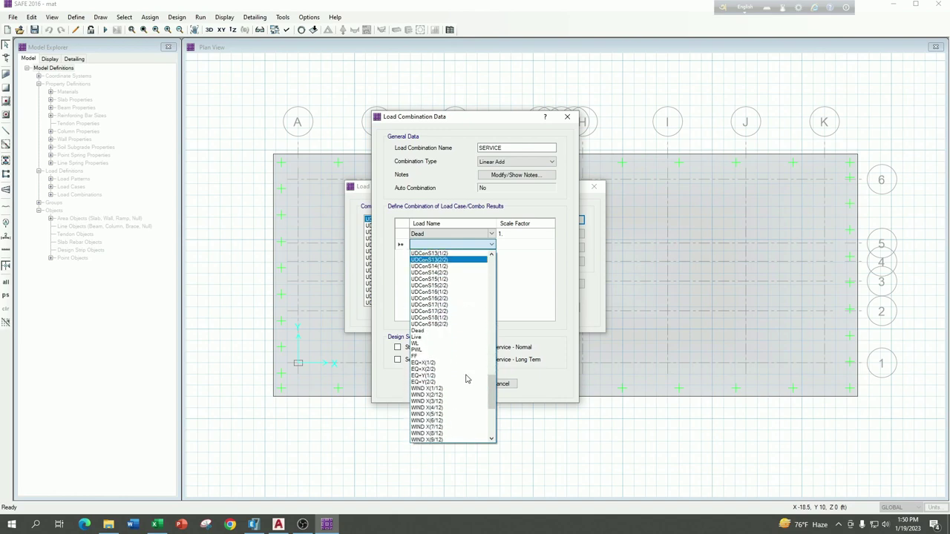
{"action": "scroll", "coordinate": [463, 382], "scroll_direction": "down", "scroll_amount": 7}
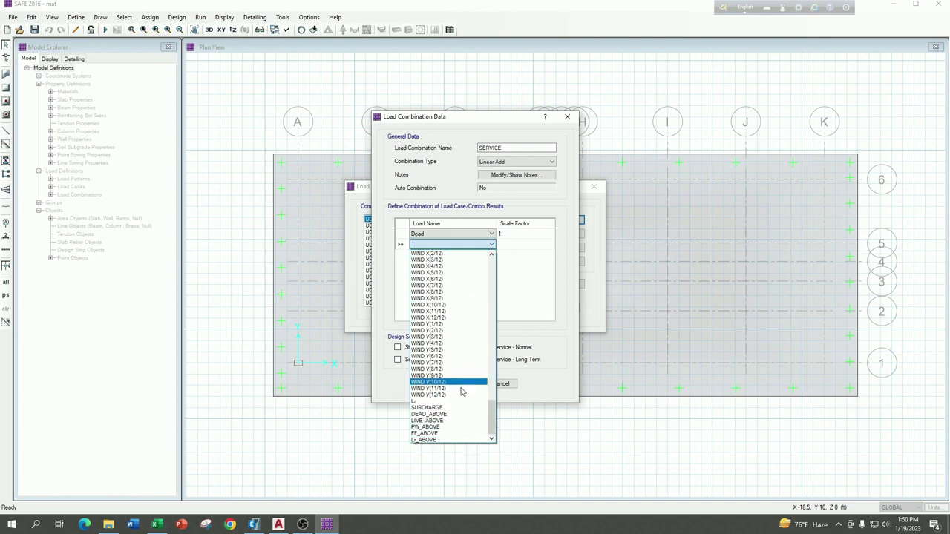
{"action": "left_click", "coordinate": [481, 414]}
{"action": "left_click", "coordinate": [517, 247]}
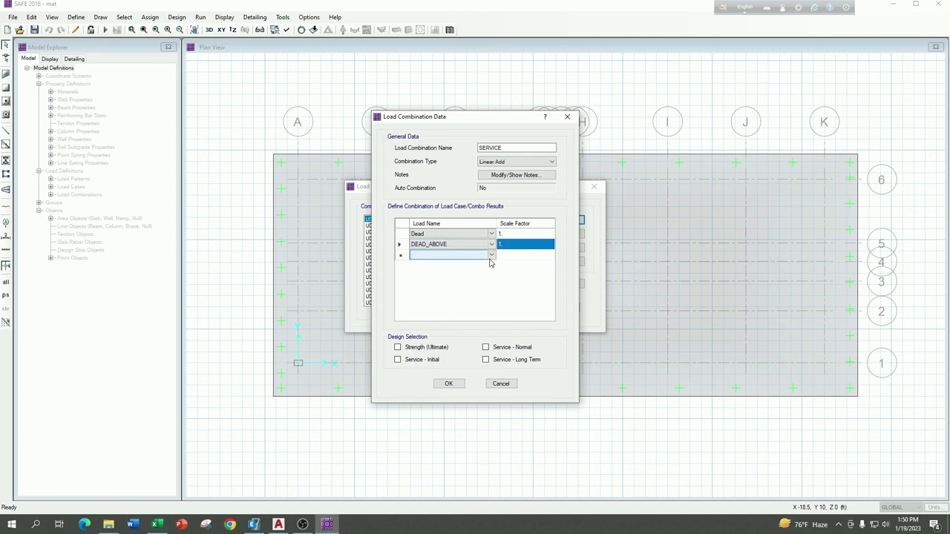
Add the Live load case to the SERVICE combination with a scale factor of 1
{"action": "left_click", "coordinate": [497, 257]}
{"action": "left_click", "coordinate": [492, 256]}
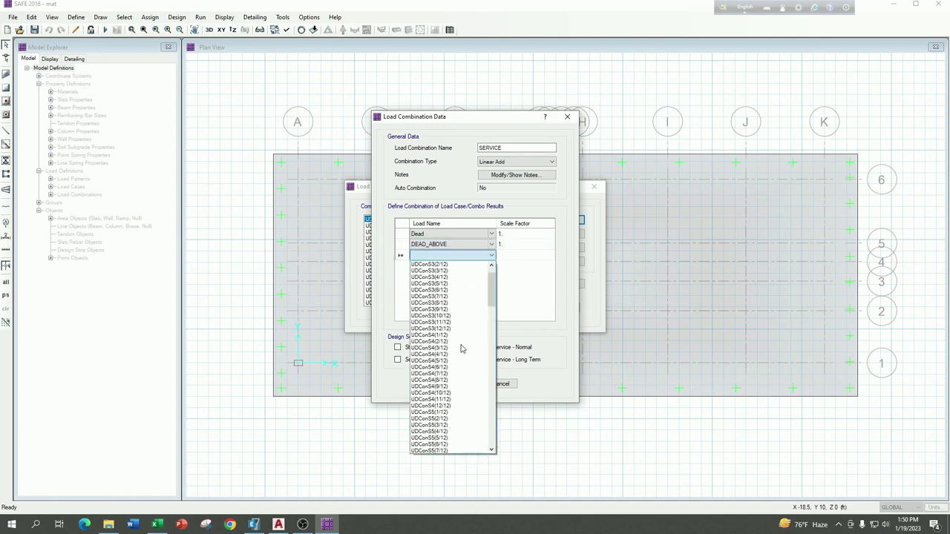
{"action": "scroll", "coordinate": [460, 349], "scroll_direction": "down", "scroll_amount": 20}
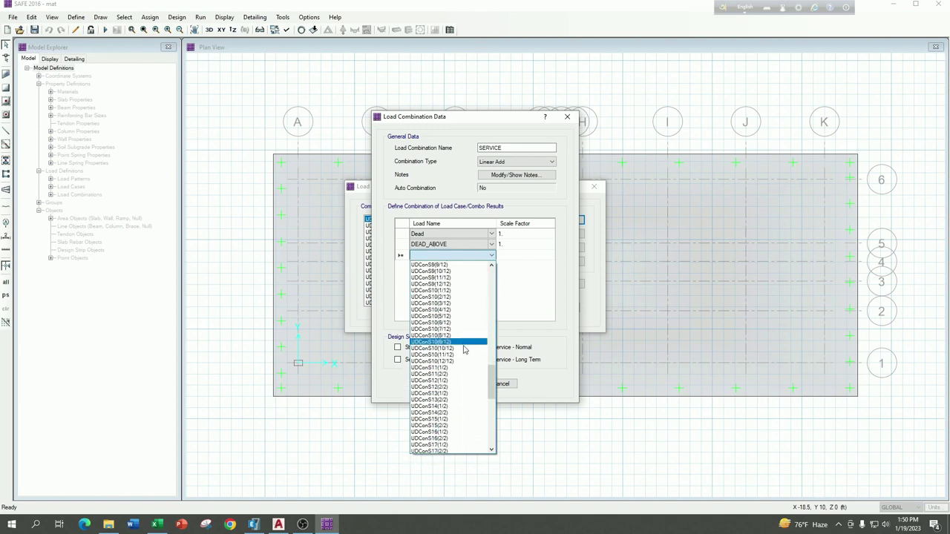
{"action": "scroll", "coordinate": [460, 353], "scroll_direction": "down", "scroll_amount": 6}
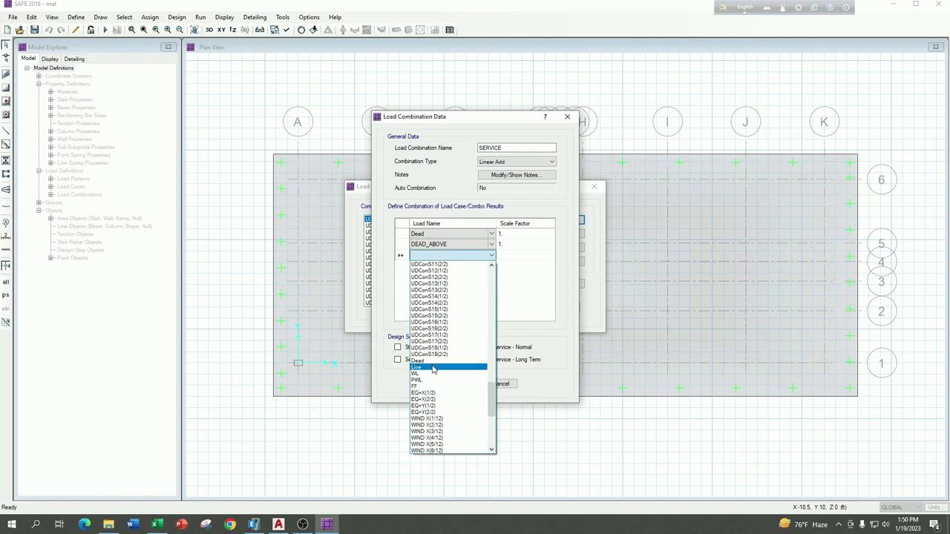
{"action": "left_click", "coordinate": [433, 368]}
{"action": "left_click", "coordinate": [524, 255]}
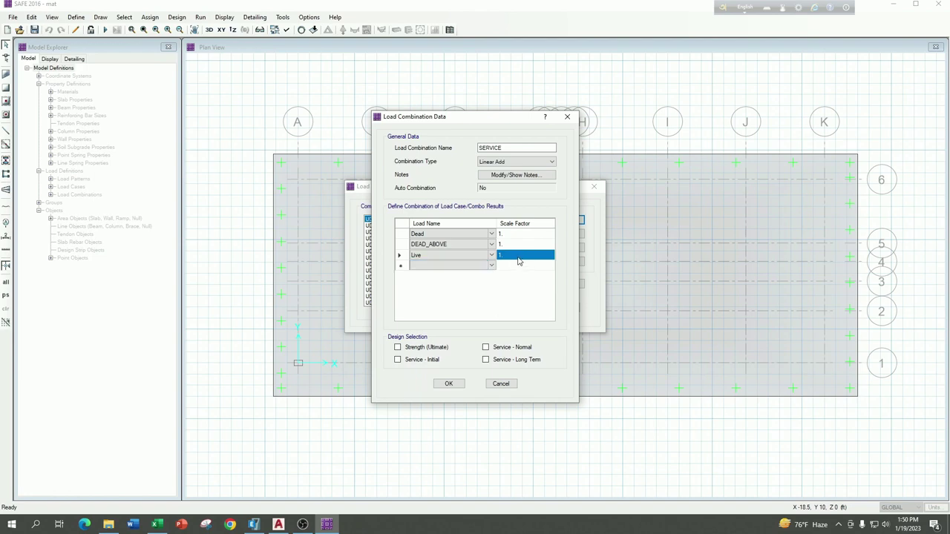
Add the LIVE_ABOVE load case to the SERVICE combination with a scale factor of 1
{"action": "left_click", "coordinate": [490, 268]}
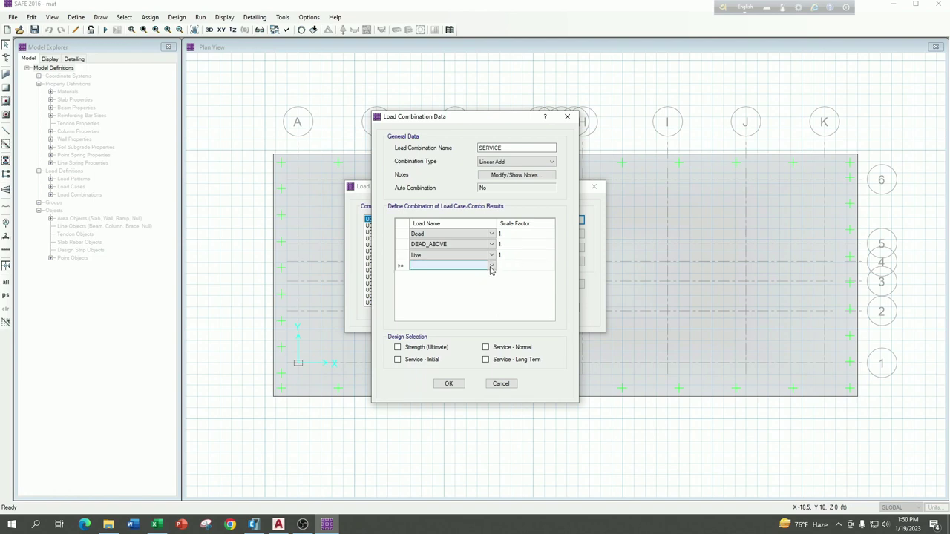
{"action": "left_click", "coordinate": [490, 268]}
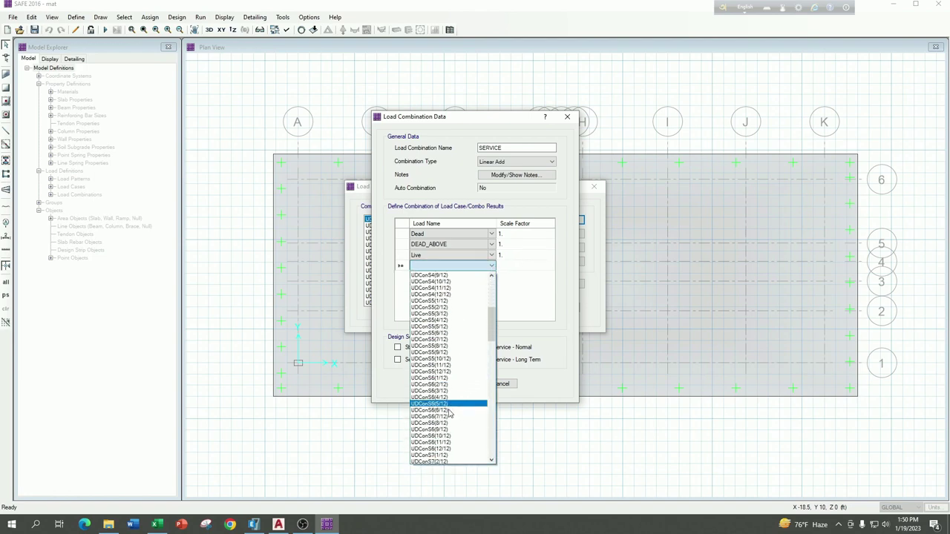
{"action": "scroll", "coordinate": [449, 414], "scroll_direction": "down", "scroll_amount": 15}
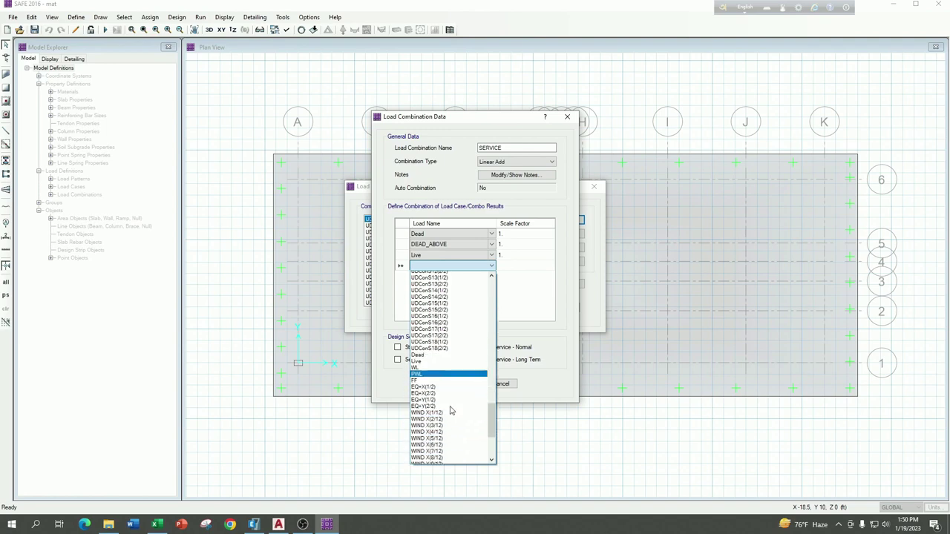
{"action": "scroll", "coordinate": [450, 411], "scroll_direction": "down", "scroll_amount": 7}
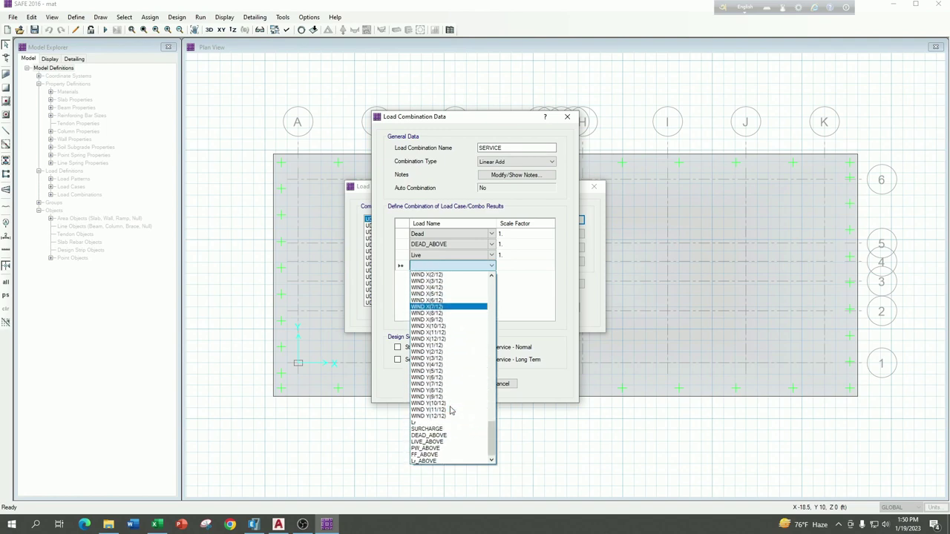
{"action": "left_click", "coordinate": [450, 441]}
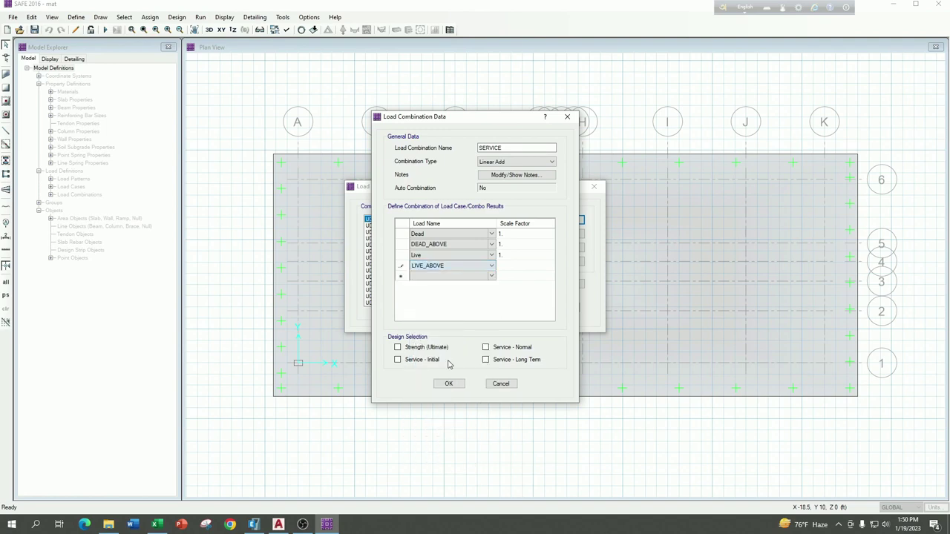
{"action": "left_click", "coordinate": [504, 269]}
Add the PWL load case to the SERVICE combination with a scale factor of 1
{"action": "left_click", "coordinate": [491, 278]}
{"action": "left_click", "coordinate": [492, 276]}
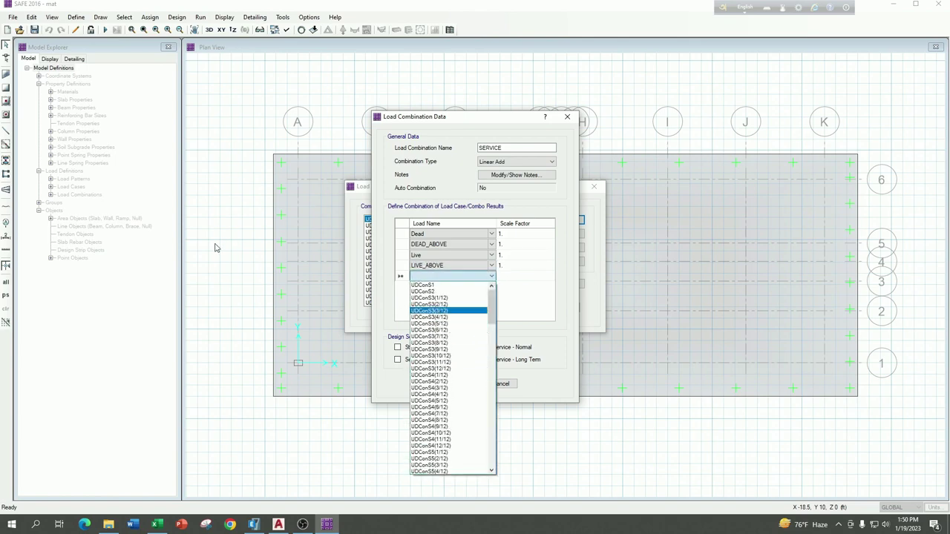
{"action": "scroll", "coordinate": [447, 393], "scroll_direction": "down", "scroll_amount": 5}
{"action": "scroll", "coordinate": [448, 403], "scroll_direction": "down", "scroll_amount": 20}
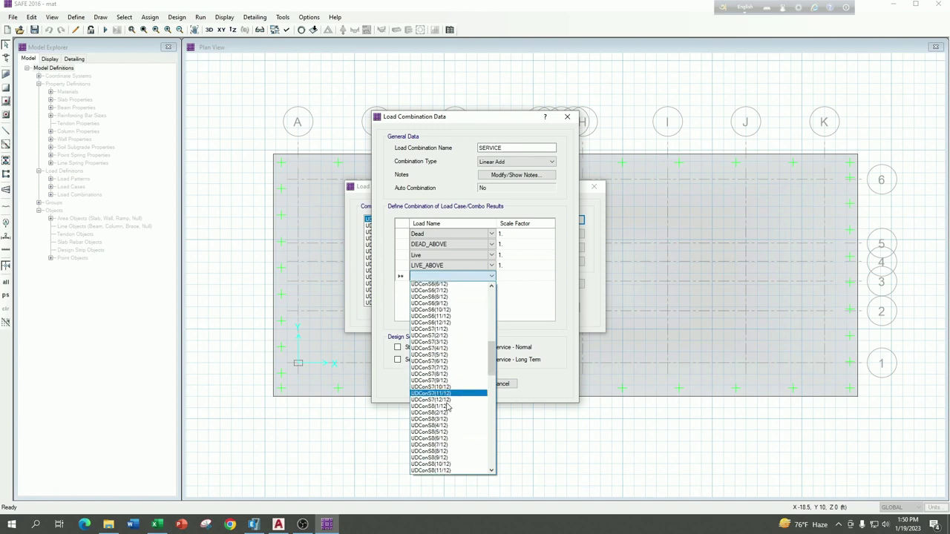
{"action": "scroll", "coordinate": [444, 418], "scroll_direction": "down", "scroll_amount": 2}
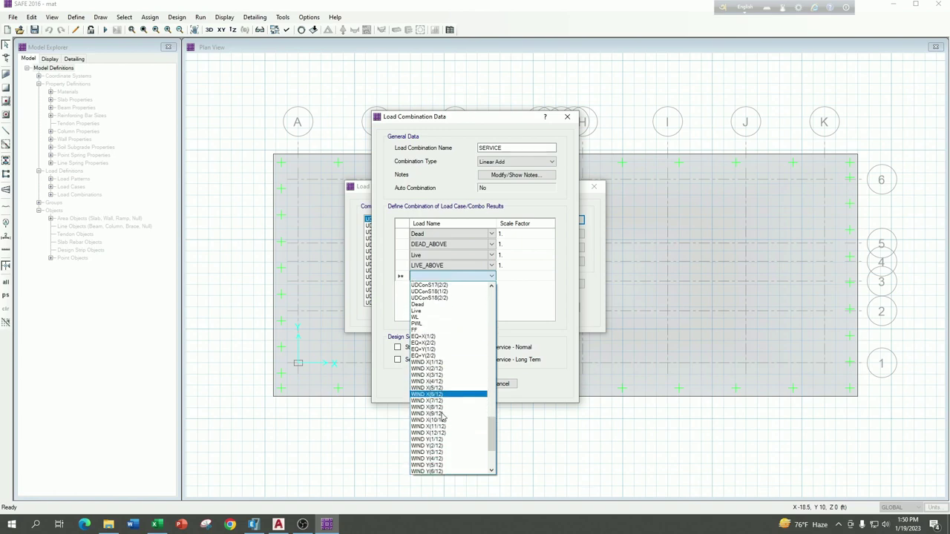
{"action": "left_click", "coordinate": [435, 324]}
{"action": "left_click", "coordinate": [512, 275]}
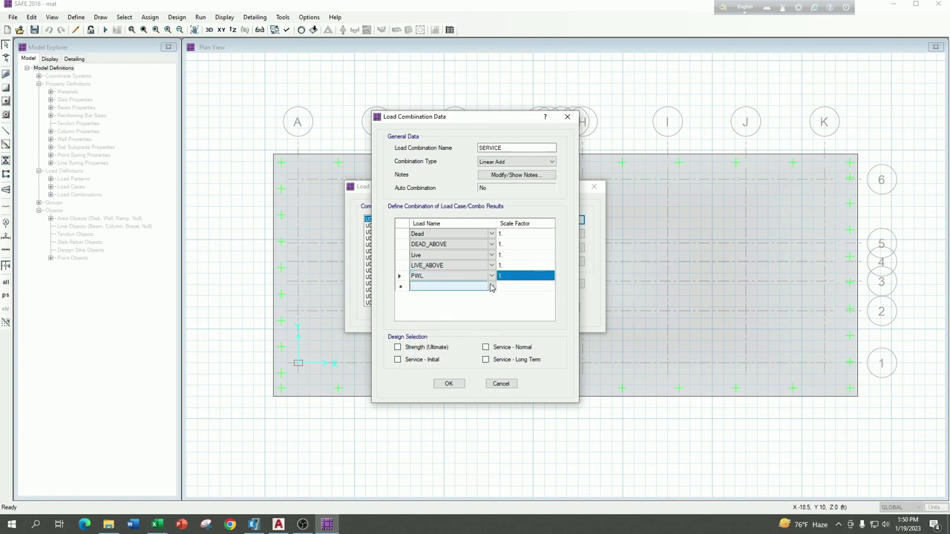
Add the PW_ABOVE load case to the SERVICE combination as the entry following PWL
{"action": "left_click", "coordinate": [491, 287]}
{"action": "left_click", "coordinate": [490, 287]}
{"action": "scroll", "coordinate": [447, 399], "scroll_direction": "down", "scroll_amount": 5}
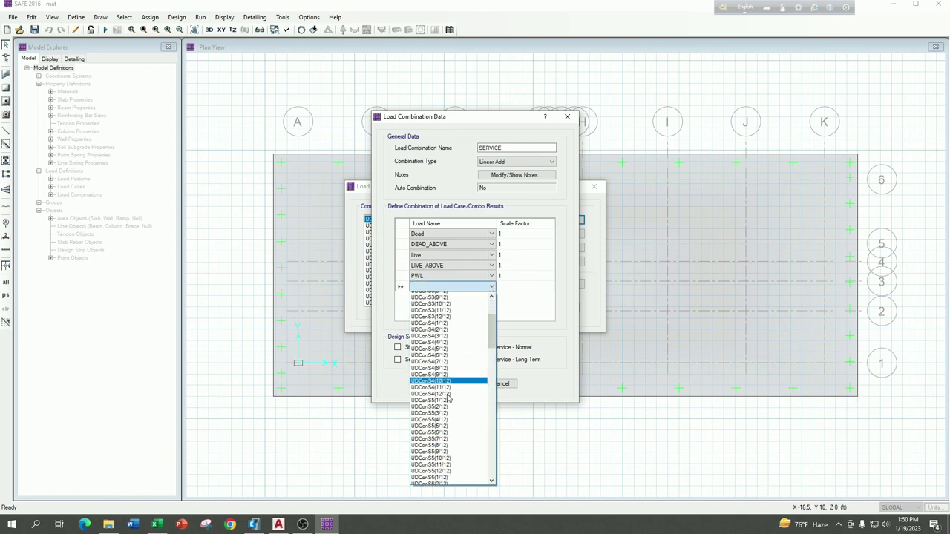
{"action": "scroll", "coordinate": [448, 401], "scroll_direction": "down", "scroll_amount": 15}
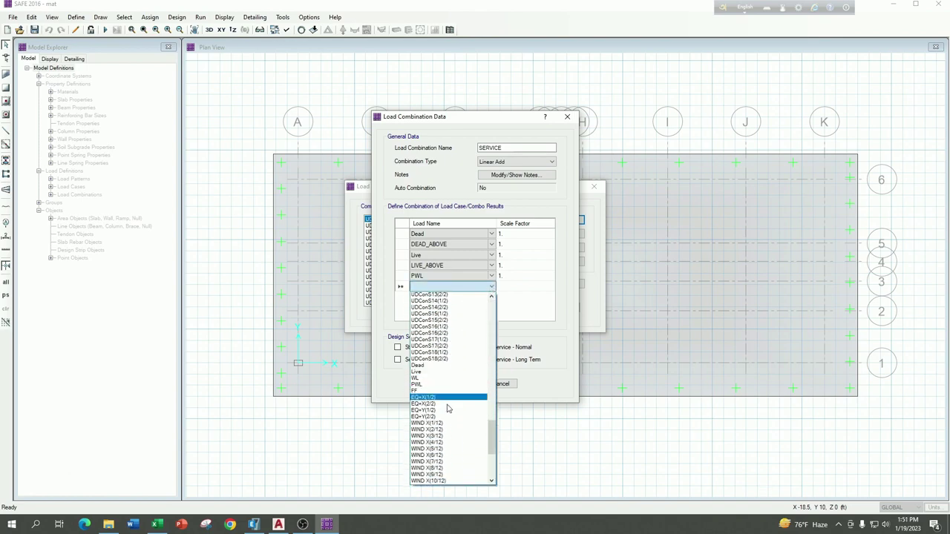
{"action": "scroll", "coordinate": [447, 407], "scroll_direction": "down", "scroll_amount": 5}
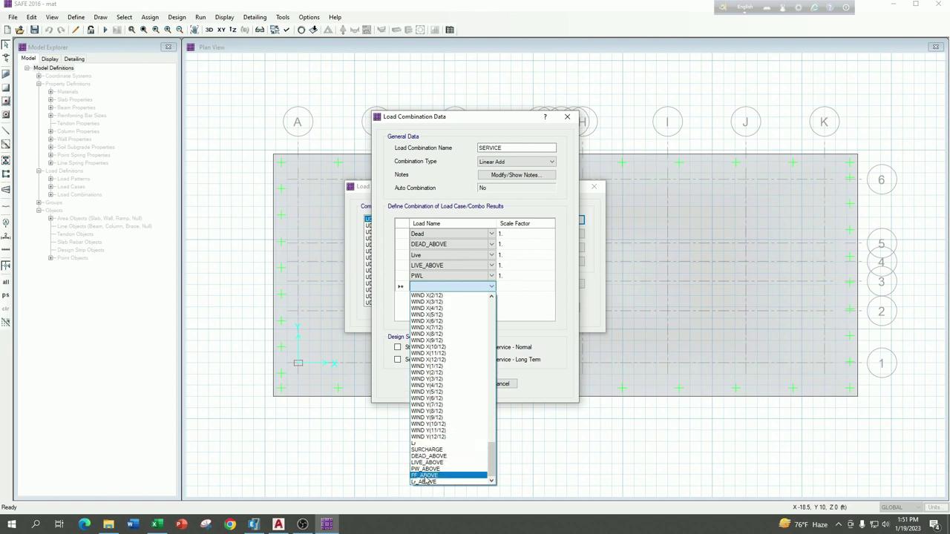
{"action": "left_click", "coordinate": [429, 469]}
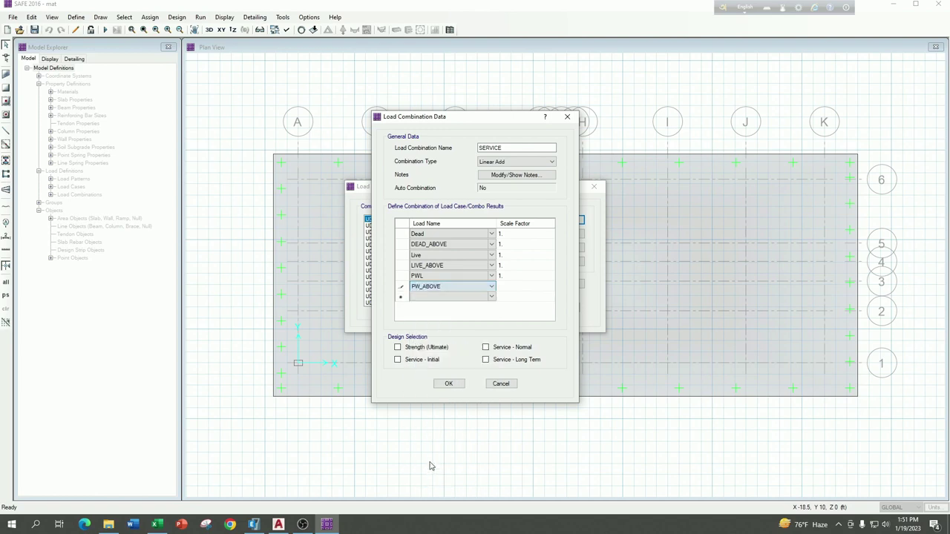
Add the WL load case to the SERVICE combination with a scale factor of 1
{"action": "left_click", "coordinate": [491, 297]}
{"action": "left_click", "coordinate": [491, 297]}
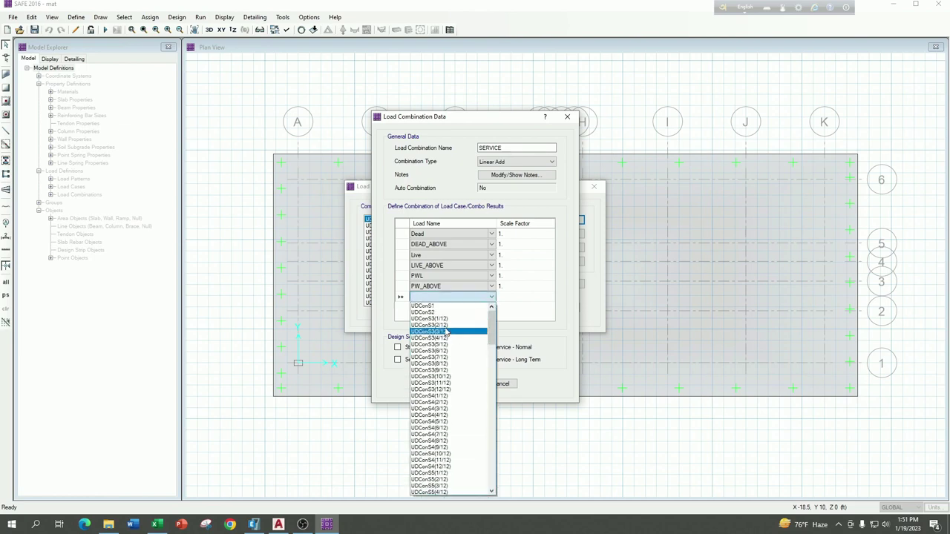
{"action": "scroll", "coordinate": [445, 328], "scroll_direction": "down", "scroll_amount": 3}
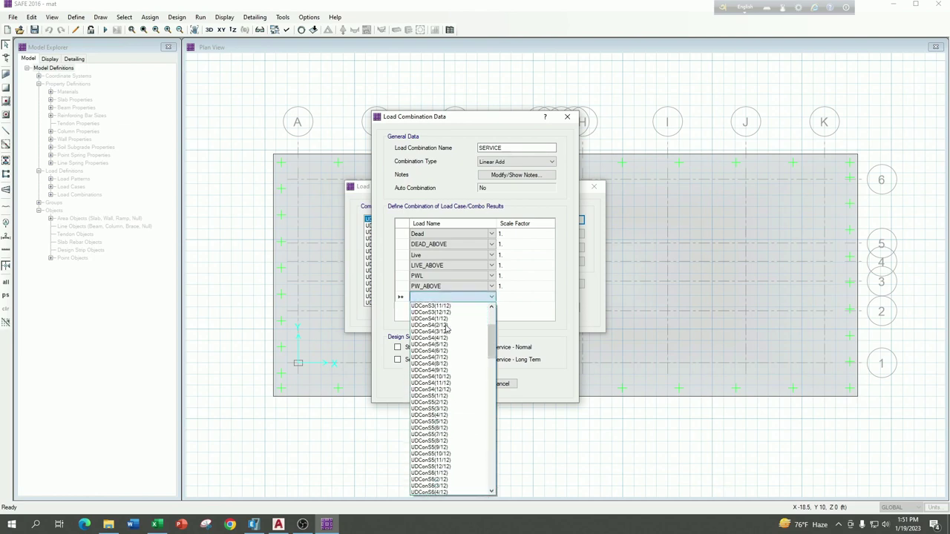
{"action": "scroll", "coordinate": [447, 328], "scroll_direction": "up", "scroll_amount": 3}
{"action": "scroll", "coordinate": [449, 331], "scroll_direction": "down", "scroll_amount": 11}
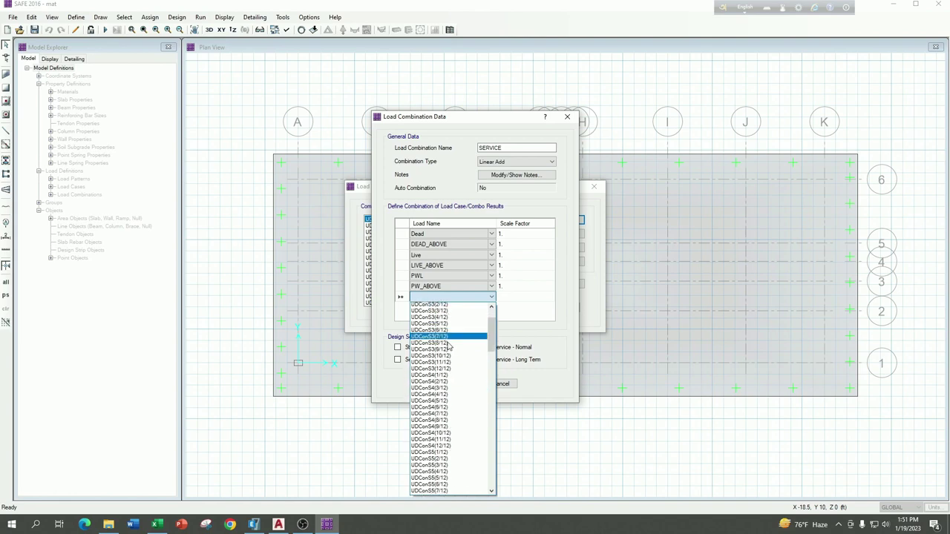
{"action": "scroll", "coordinate": [463, 390], "scroll_direction": "down", "scroll_amount": 13}
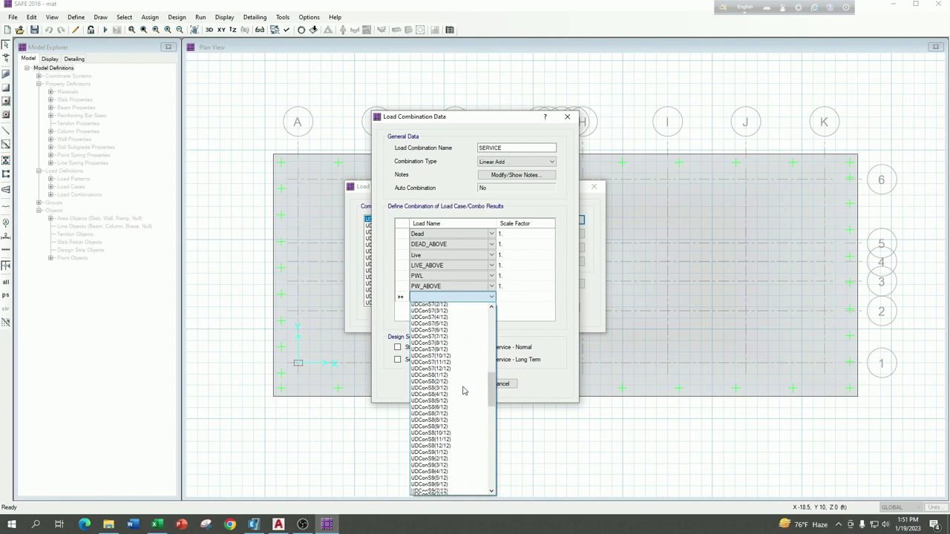
{"action": "scroll", "coordinate": [464, 390], "scroll_direction": "down", "scroll_amount": 5}
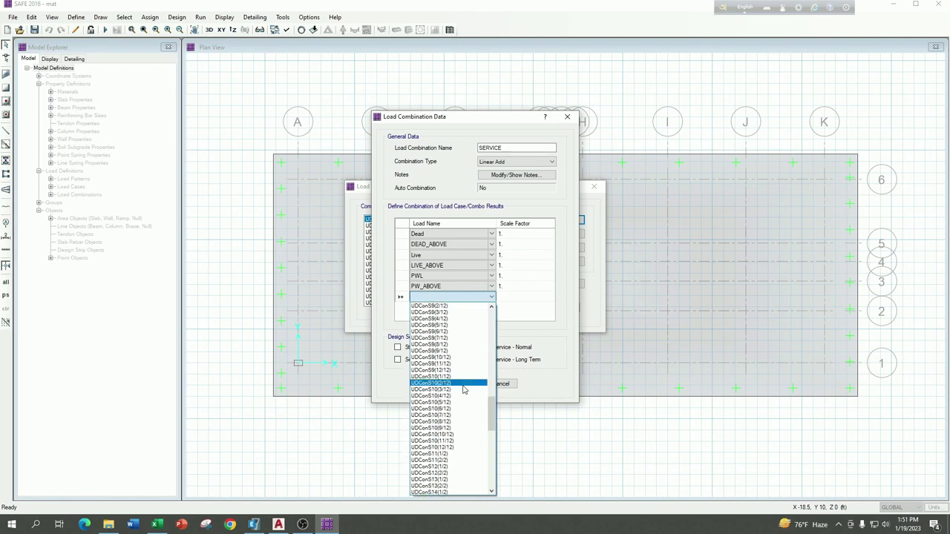
{"action": "scroll", "coordinate": [463, 390], "scroll_direction": "down", "scroll_amount": 2}
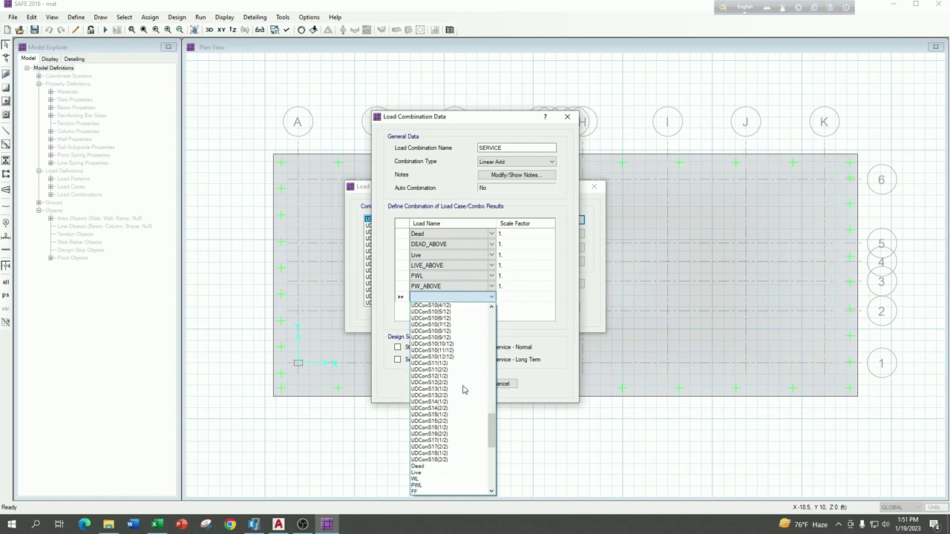
{"action": "left_click", "coordinate": [430, 473]}
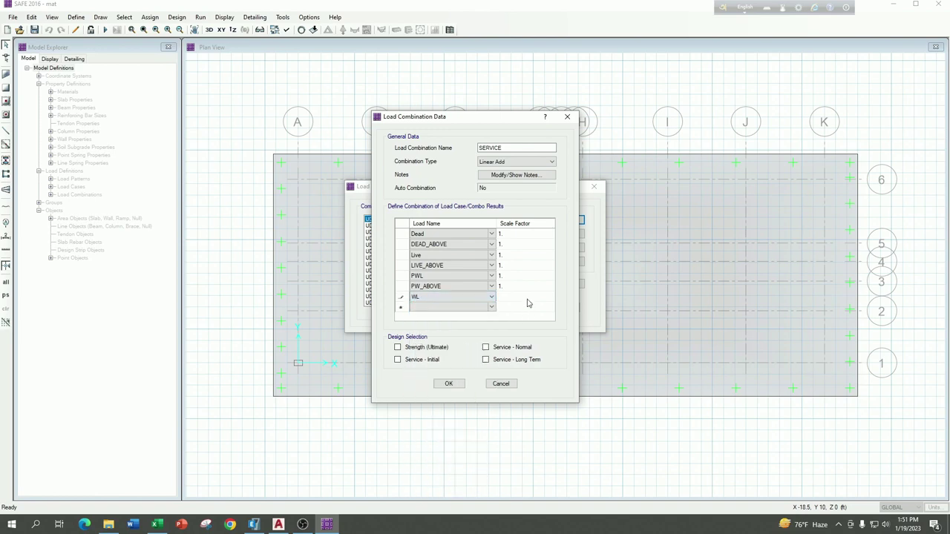
{"action": "left_click", "coordinate": [528, 297]}
Look through the available load names for a WL_ABOVE case, and accept the SERVICE combination and the combination list
{"action": "left_click", "coordinate": [494, 308]}
{"action": "left_click", "coordinate": [492, 308]}
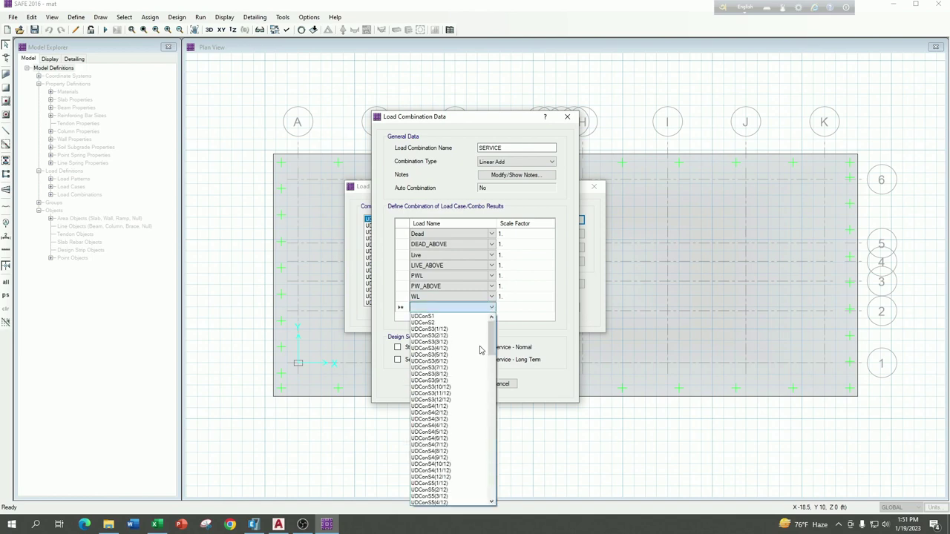
{"action": "scroll", "coordinate": [441, 415], "scroll_direction": "down", "scroll_amount": 5}
{"action": "scroll", "coordinate": [442, 414], "scroll_direction": "down", "scroll_amount": 15}
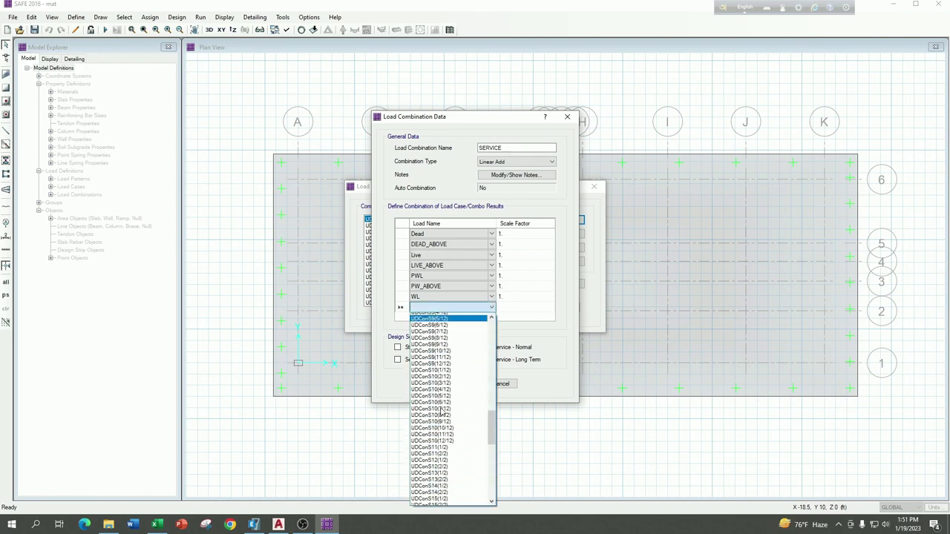
{"action": "scroll", "coordinate": [442, 410], "scroll_direction": "down", "scroll_amount": 5}
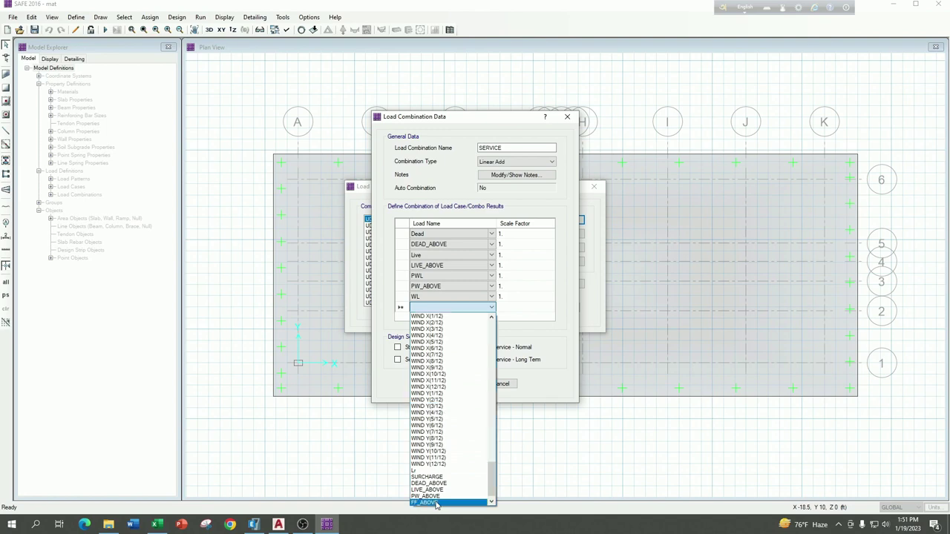
{"action": "scroll", "coordinate": [437, 505], "scroll_direction": "down", "scroll_amount": 1}
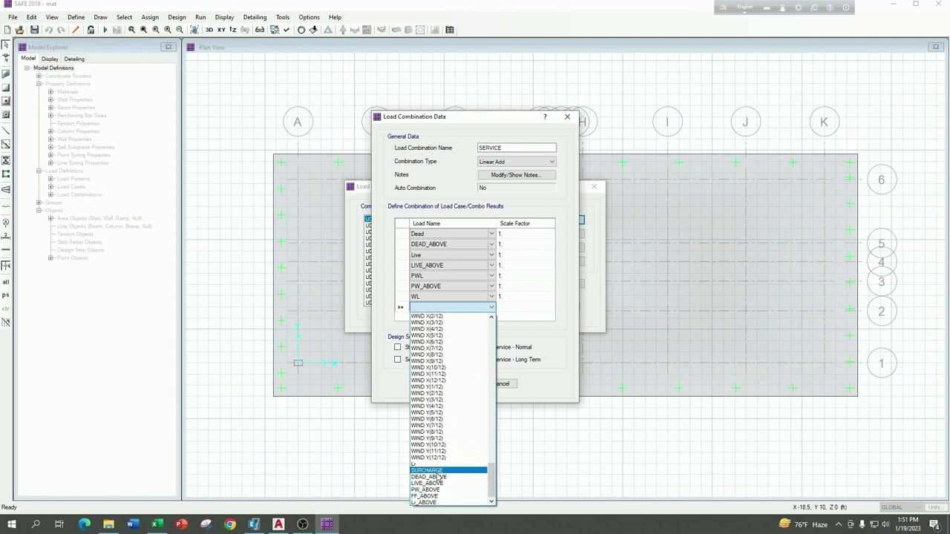
{"action": "left_click", "coordinate": [546, 302]}
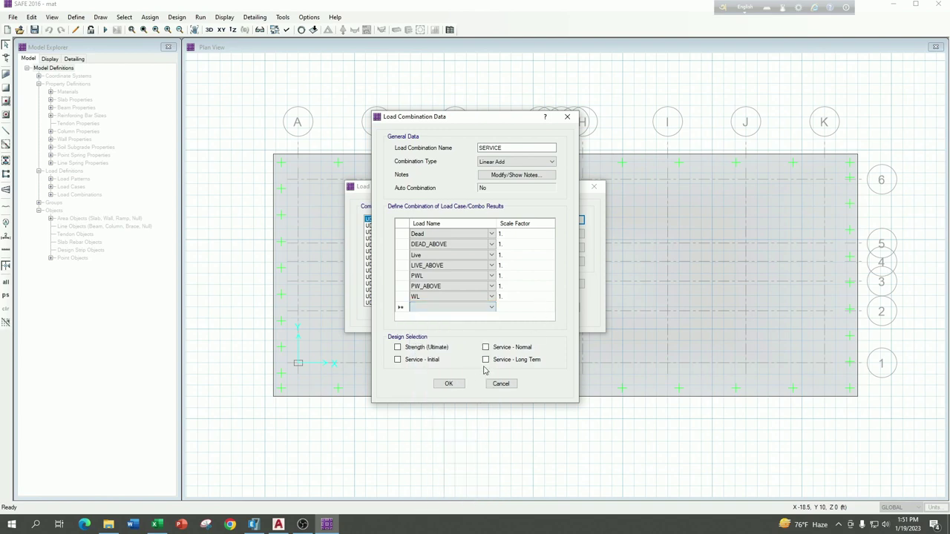
{"action": "left_click", "coordinate": [449, 384]}
{"action": "left_click", "coordinate": [510, 308]}
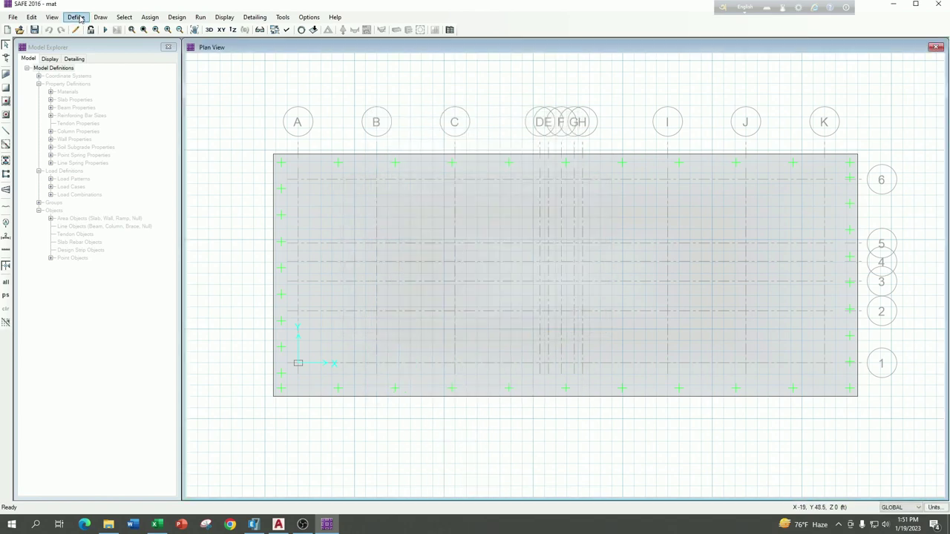
Add a linear static load case named WL_ABOVE that applies the WL_ABOVE load pattern with a scale factor of 1, and accept the load case list
{"action": "left_click", "coordinate": [75, 17]}
{"action": "left_click", "coordinate": [122, 204]}
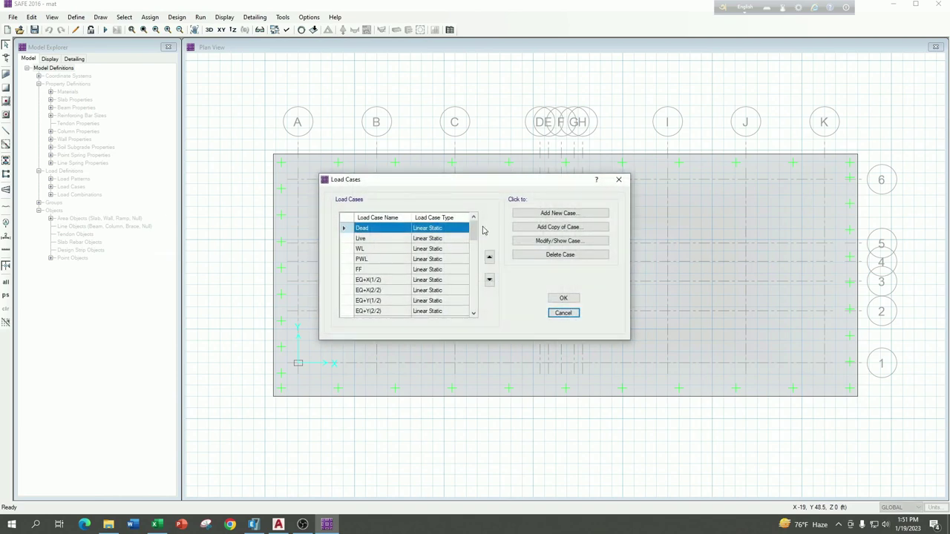
{"action": "left_click", "coordinate": [558, 214]}
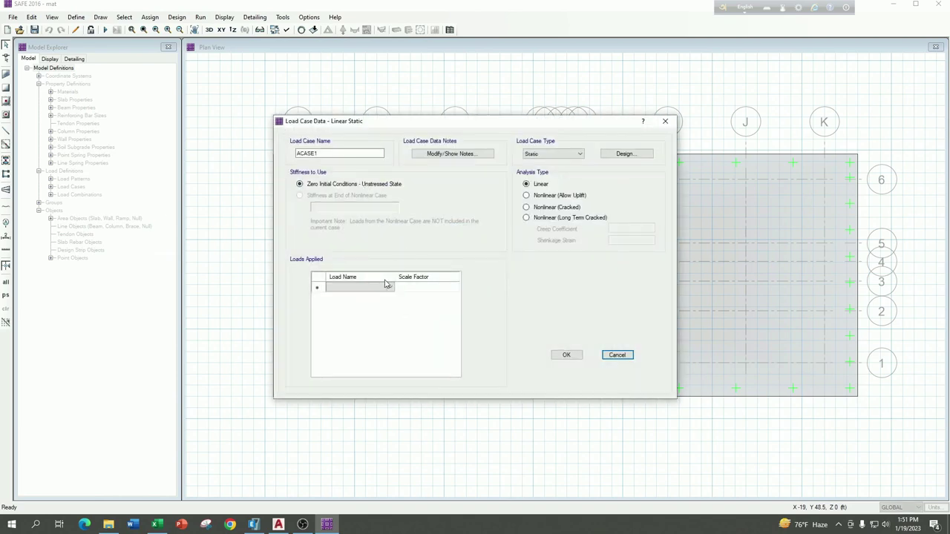
{"action": "left_click", "coordinate": [388, 288]}
{"action": "left_click", "coordinate": [389, 288]}
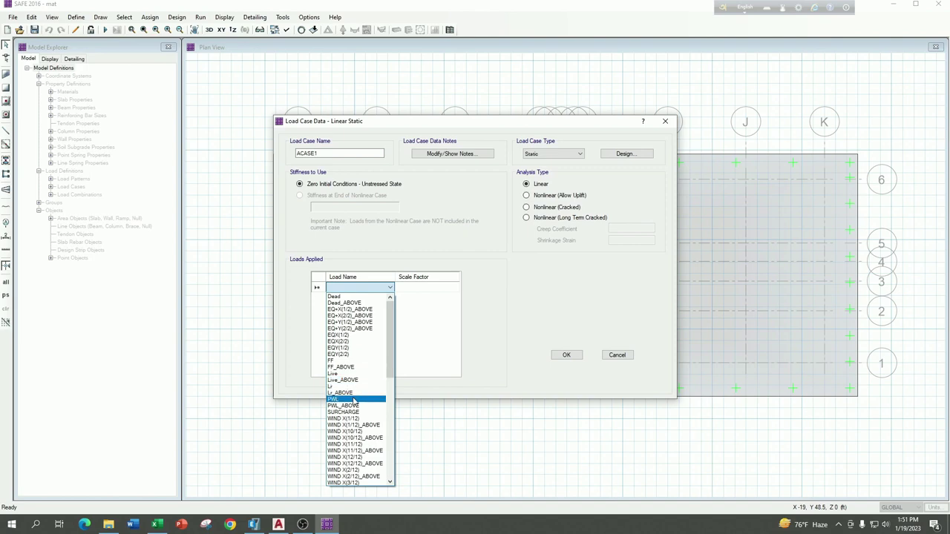
{"action": "scroll", "coordinate": [356, 406], "scroll_direction": "down", "scroll_amount": 5}
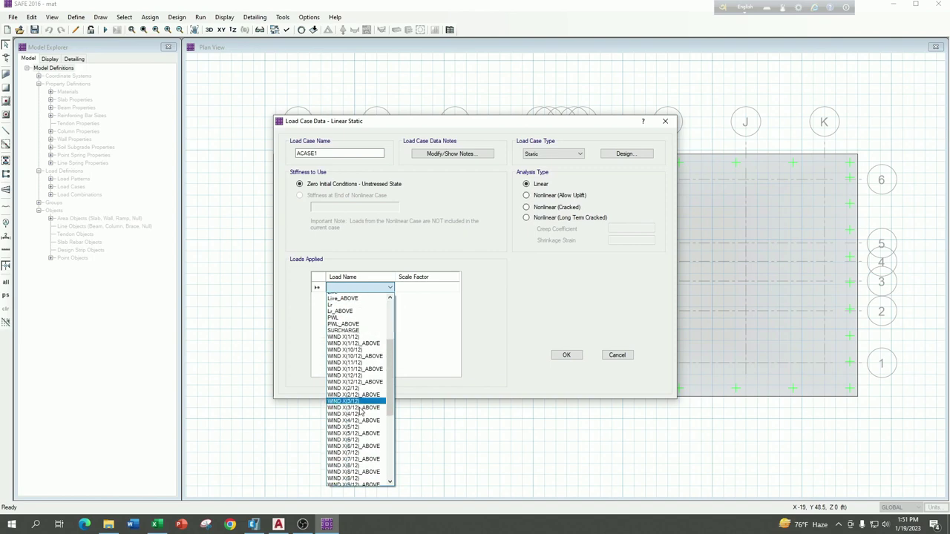
{"action": "scroll", "coordinate": [361, 409], "scroll_direction": "down", "scroll_amount": 4}
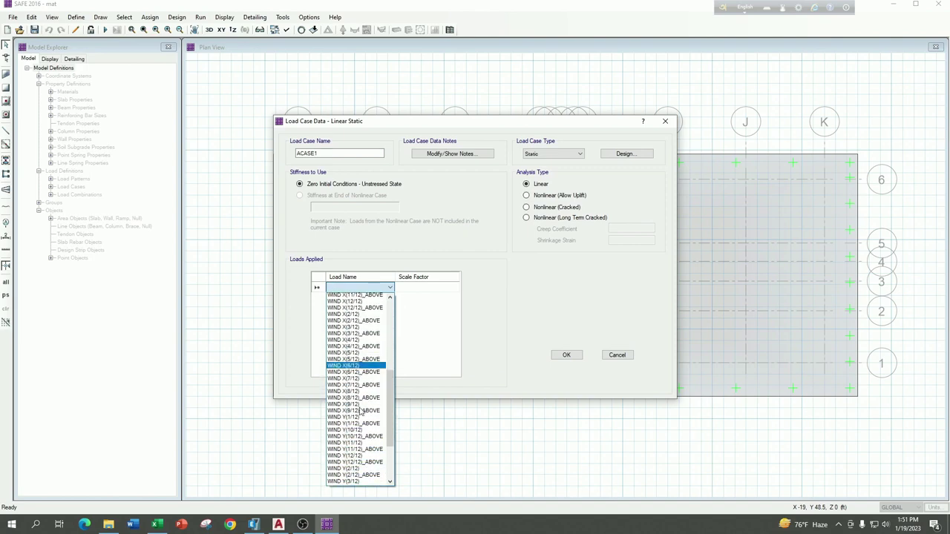
{"action": "scroll", "coordinate": [362, 409], "scroll_direction": "down", "scroll_amount": 3}
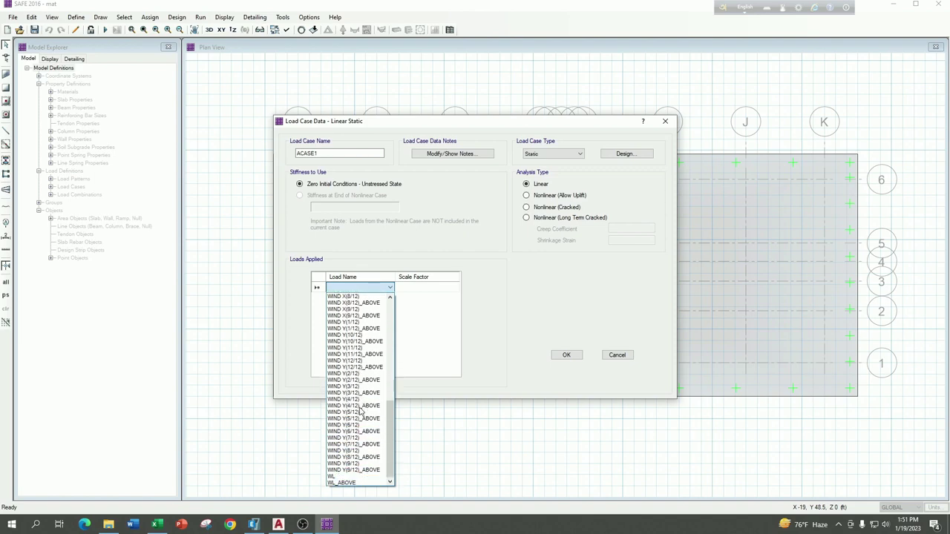
{"action": "left_click", "coordinate": [345, 483]}
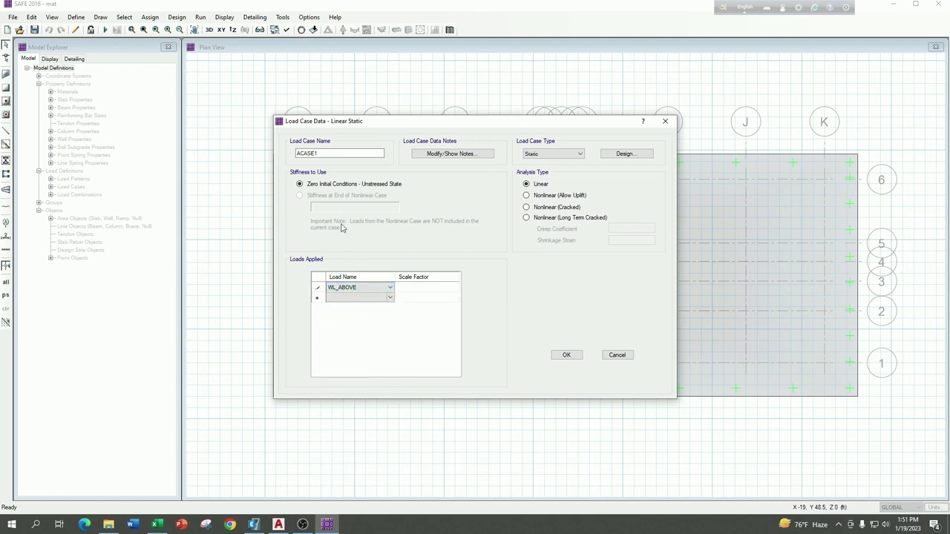
{"action": "double_click", "coordinate": [320, 154]}
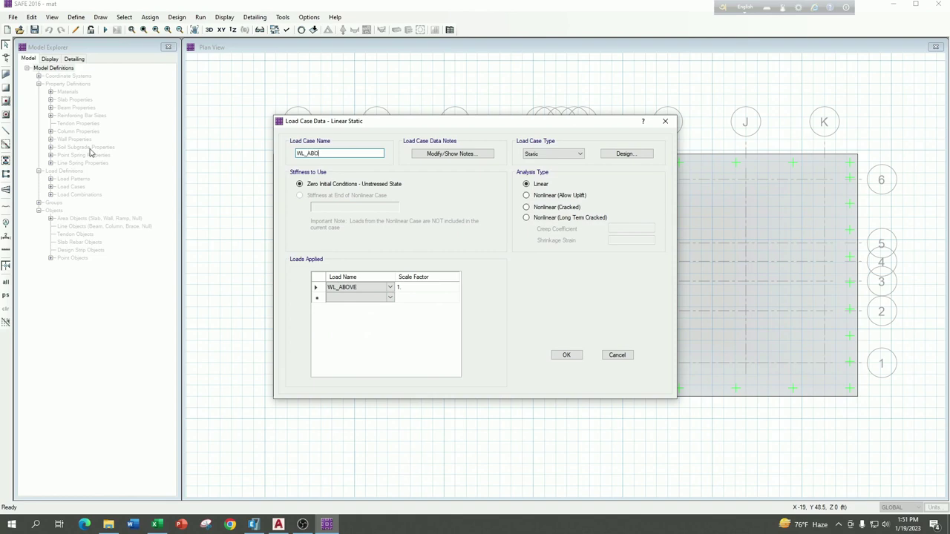
{"action": "left_click", "coordinate": [566, 355]}
{"action": "left_click", "coordinate": [563, 299]}
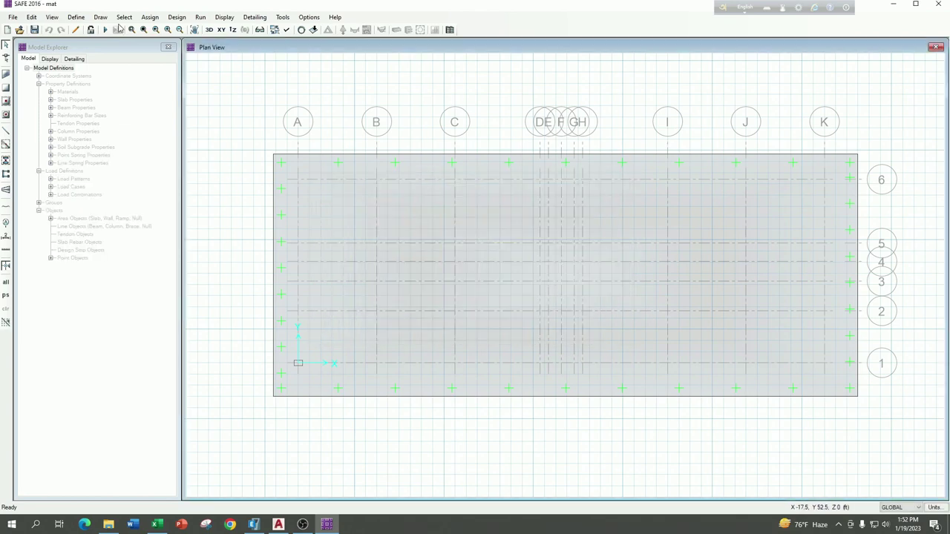
Reopen the SERVICE load combination and add the WL_ABOVE load case with a scale factor of 1
{"action": "left_click", "coordinate": [76, 17]}
{"action": "left_click", "coordinate": [140, 219]}
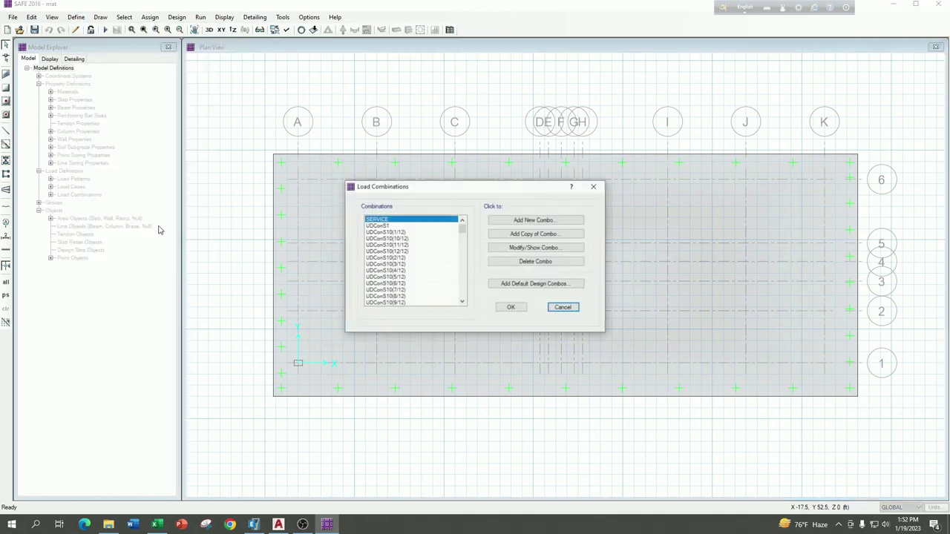
{"action": "left_click", "coordinate": [535, 248]}
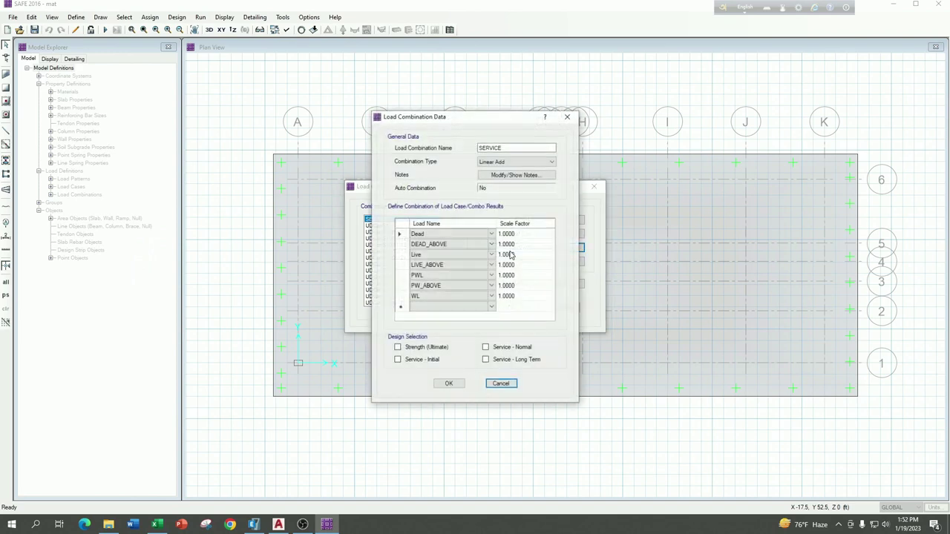
{"action": "left_click", "coordinate": [487, 305]}
{"action": "left_click", "coordinate": [491, 306]}
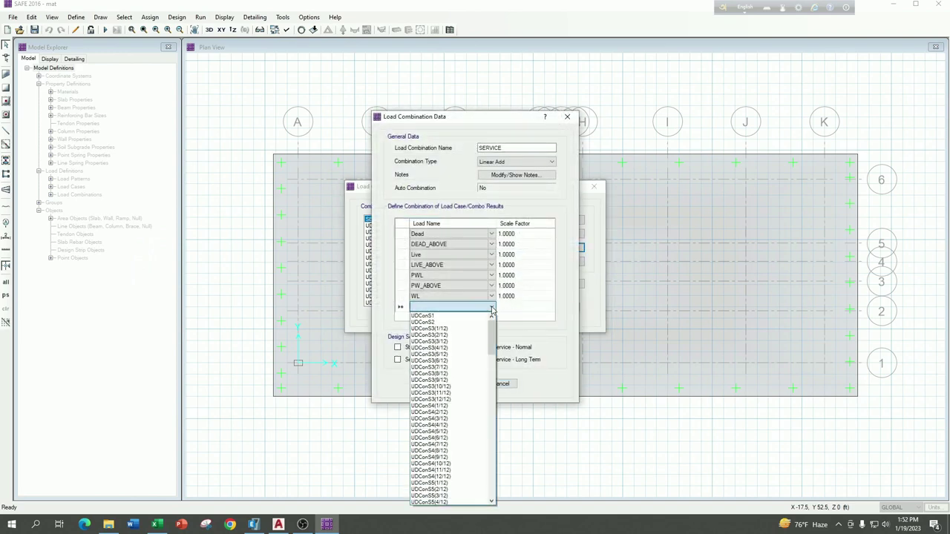
{"action": "scroll", "coordinate": [461, 430], "scroll_direction": "down", "scroll_amount": 8}
{"action": "scroll", "coordinate": [461, 438], "scroll_direction": "down", "scroll_amount": 16}
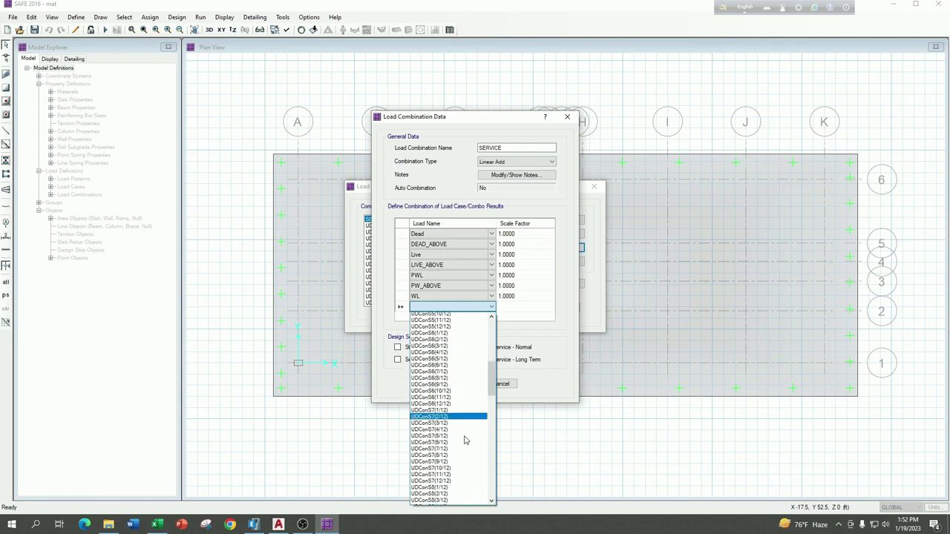
{"action": "scroll", "coordinate": [465, 440], "scroll_direction": "down", "scroll_amount": 13}
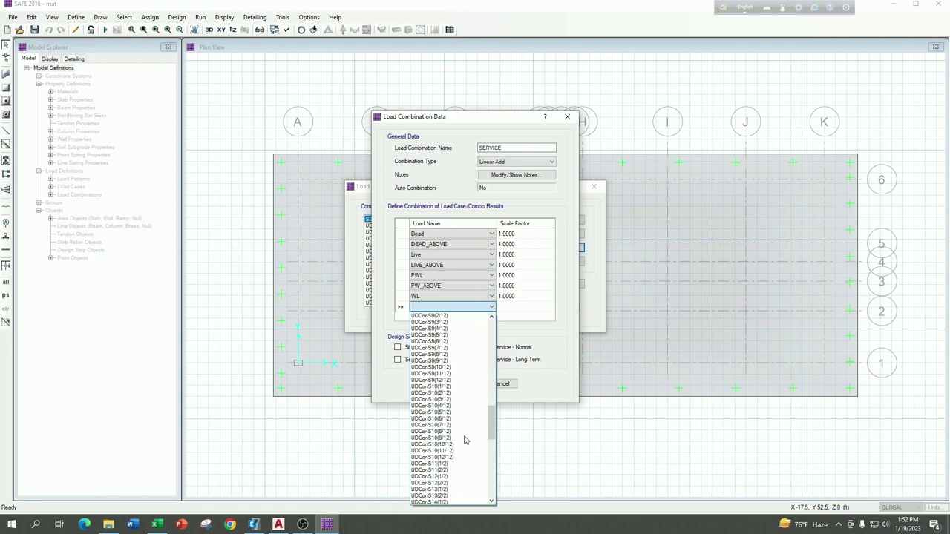
{"action": "scroll", "coordinate": [466, 440], "scroll_direction": "down", "scroll_amount": 8}
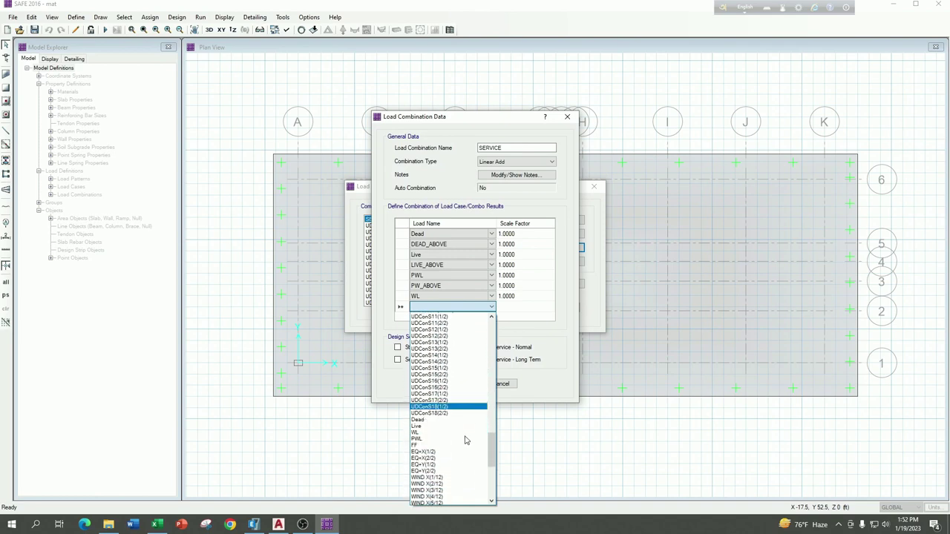
{"action": "scroll", "coordinate": [465, 440], "scroll_direction": "down", "scroll_amount": 3}
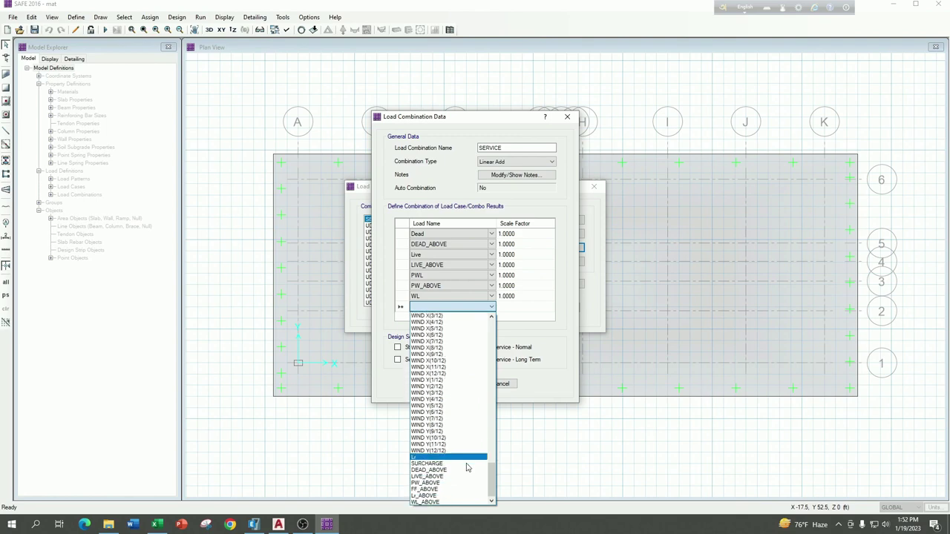
{"action": "left_click", "coordinate": [449, 502]}
{"action": "left_click", "coordinate": [511, 306]}
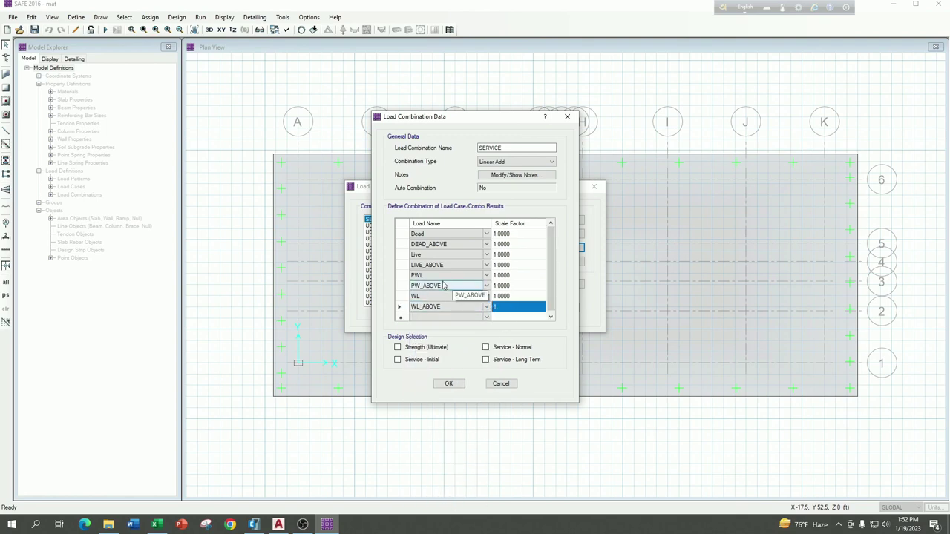
Add the FF load case to the SERVICE combination with a scale factor of 1
{"action": "scroll", "coordinate": [473, 298], "scroll_direction": "down", "scroll_amount": 1}
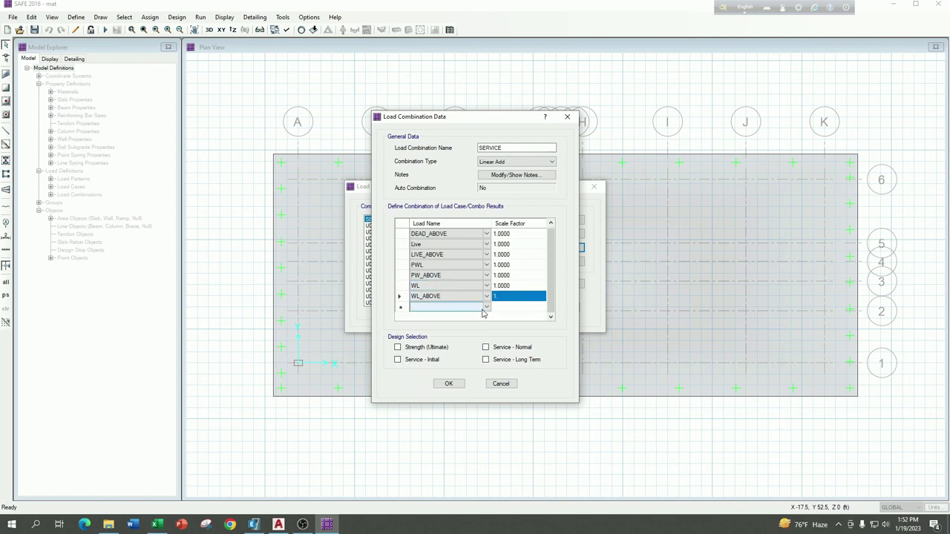
{"action": "left_click", "coordinate": [483, 308]}
{"action": "left_click", "coordinate": [484, 309]}
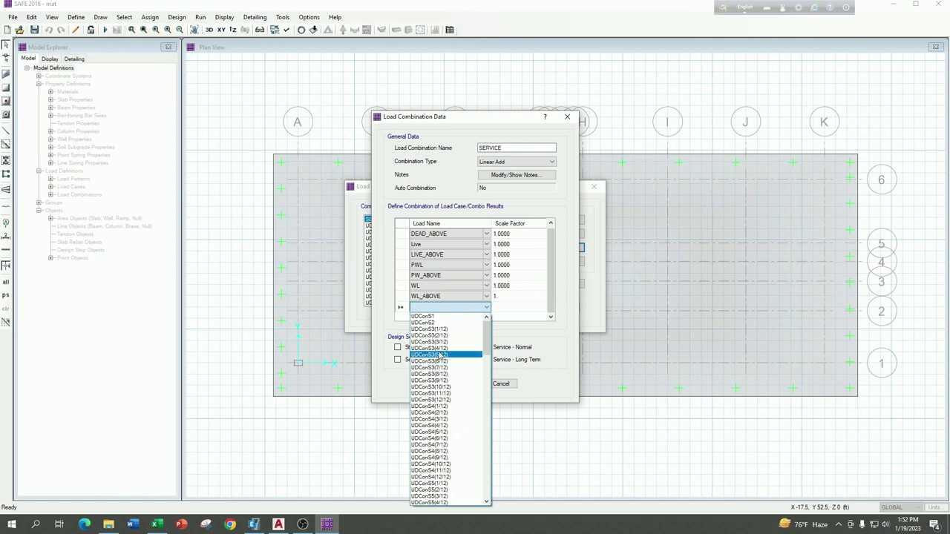
{"action": "scroll", "coordinate": [448, 353], "scroll_direction": "down", "scroll_amount": 11}
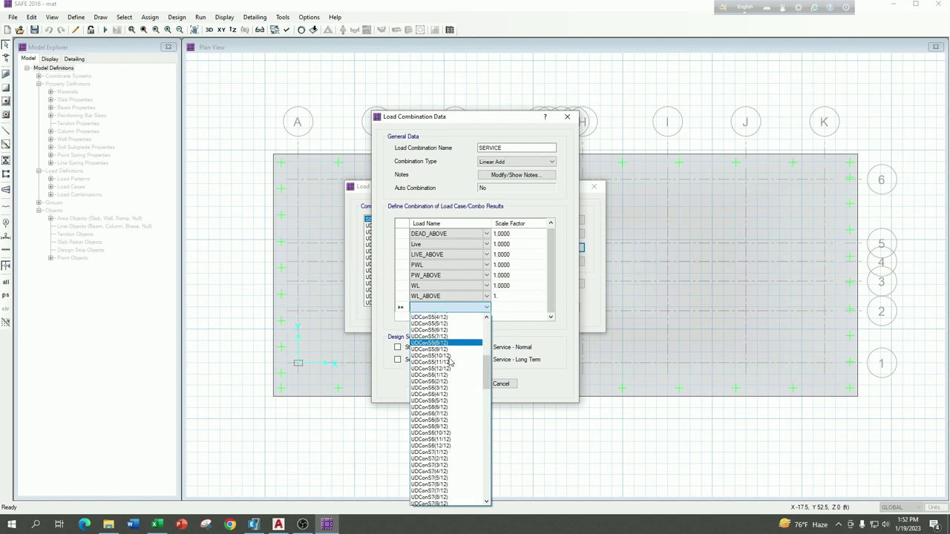
{"action": "scroll", "coordinate": [449, 362], "scroll_direction": "down", "scroll_amount": 16}
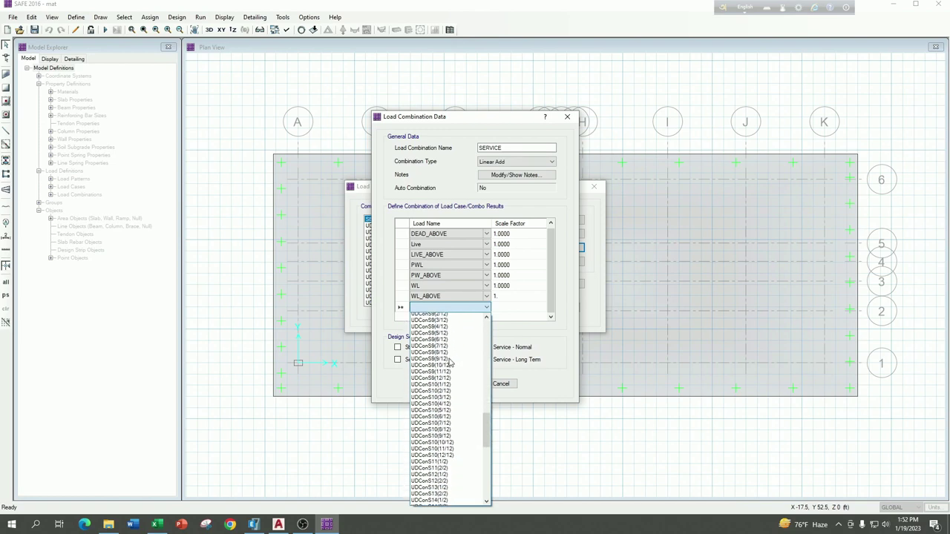
{"action": "scroll", "coordinate": [449, 367], "scroll_direction": "down", "scroll_amount": 8}
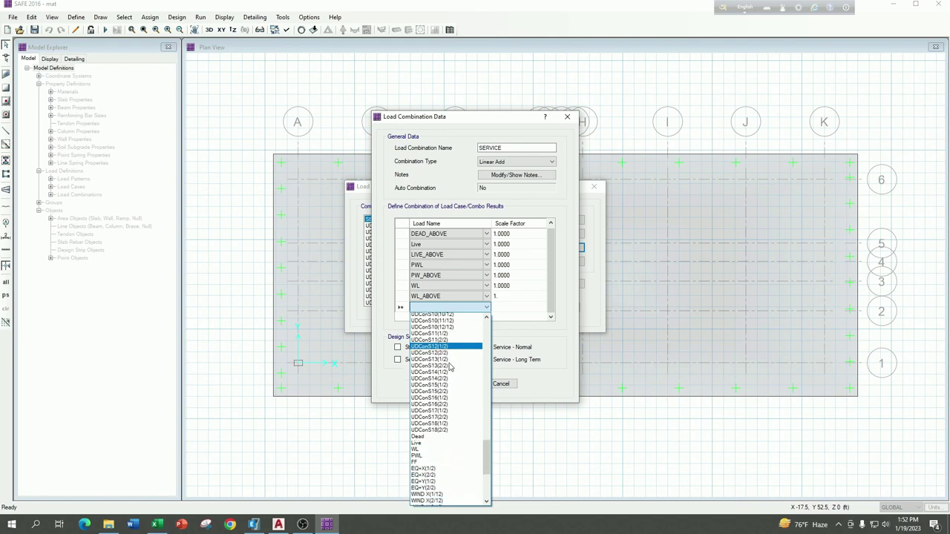
{"action": "left_click", "coordinate": [445, 400]}
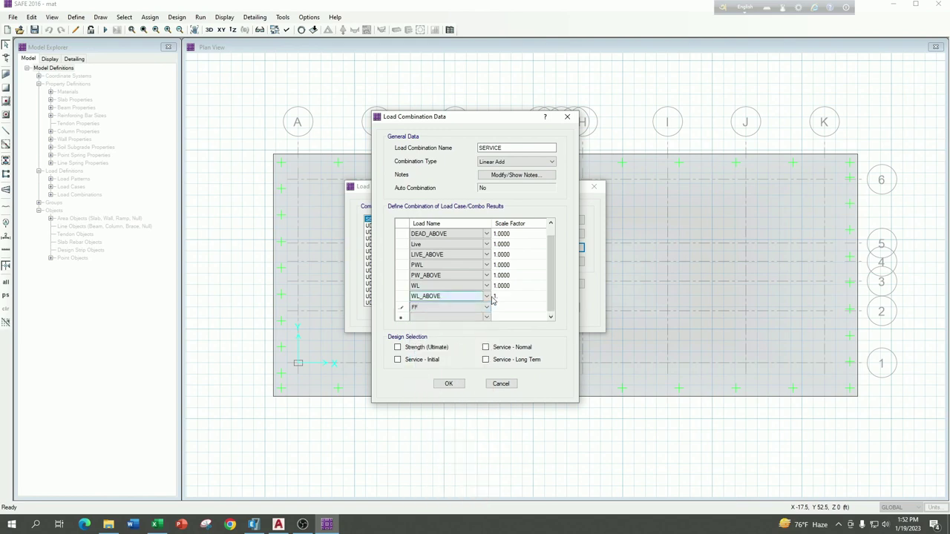
{"action": "left_click", "coordinate": [496, 310]}
Add the FF_ABOVE load case to the SERVICE combination with a scale factor of 1
{"action": "left_click", "coordinate": [488, 317]}
{"action": "left_click", "coordinate": [487, 317]}
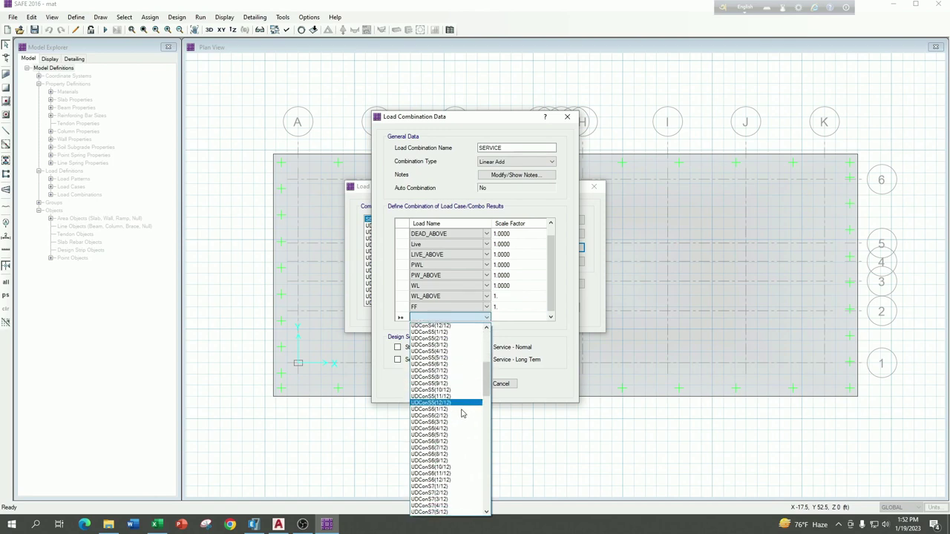
{"action": "scroll", "coordinate": [461, 414], "scroll_direction": "down", "scroll_amount": 10}
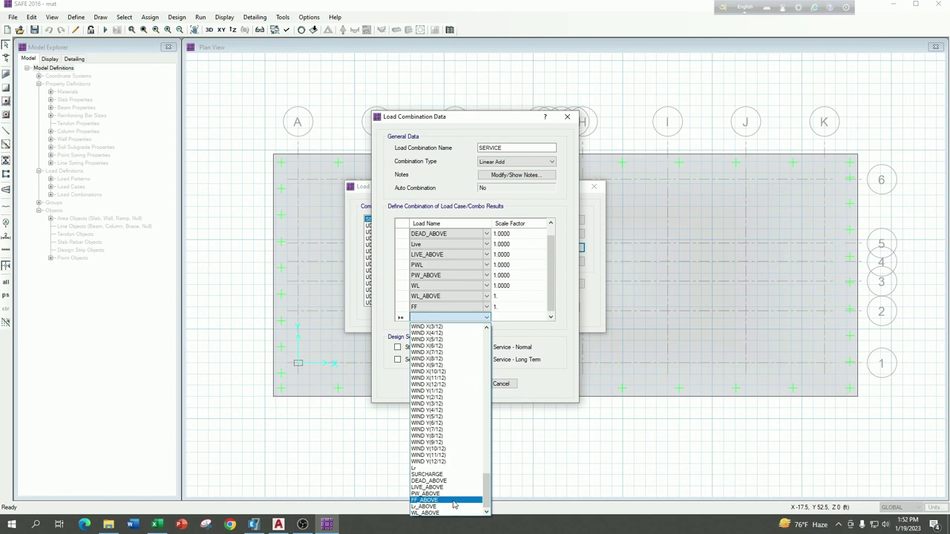
{"action": "left_click", "coordinate": [426, 500]}
{"action": "left_click", "coordinate": [511, 317]}
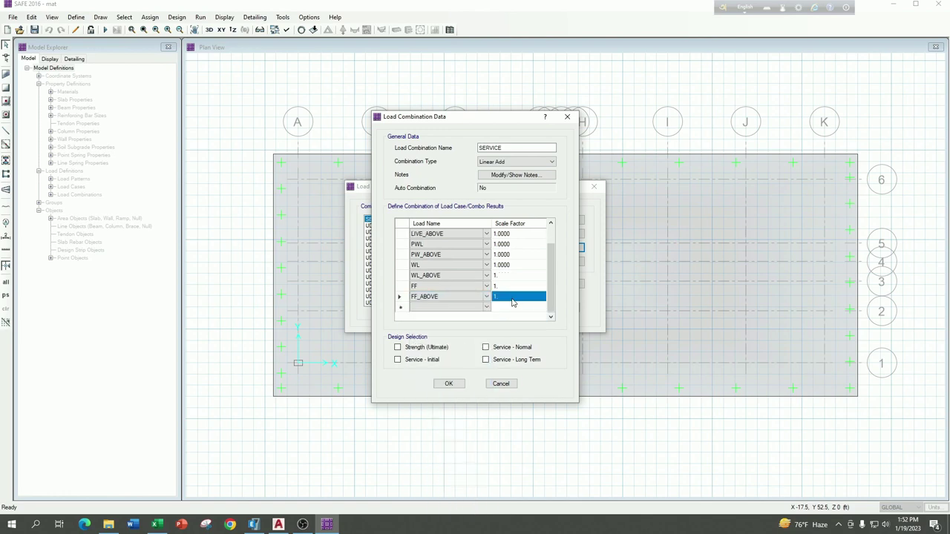
Add the Lr load case to the SERVICE combination with a scale factor of 1
{"action": "left_click", "coordinate": [489, 308]}
{"action": "left_click", "coordinate": [487, 309]}
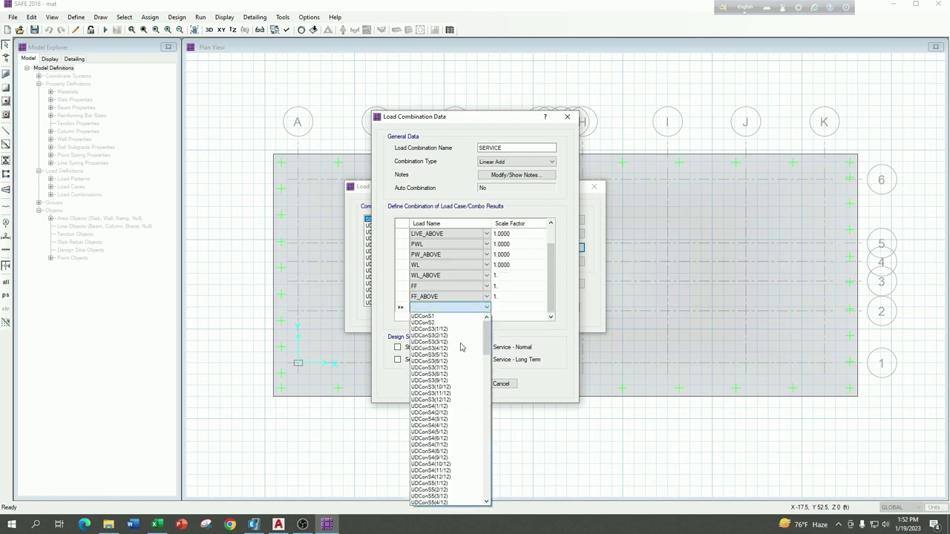
{"action": "scroll", "coordinate": [454, 421], "scroll_direction": "down", "scroll_amount": 20}
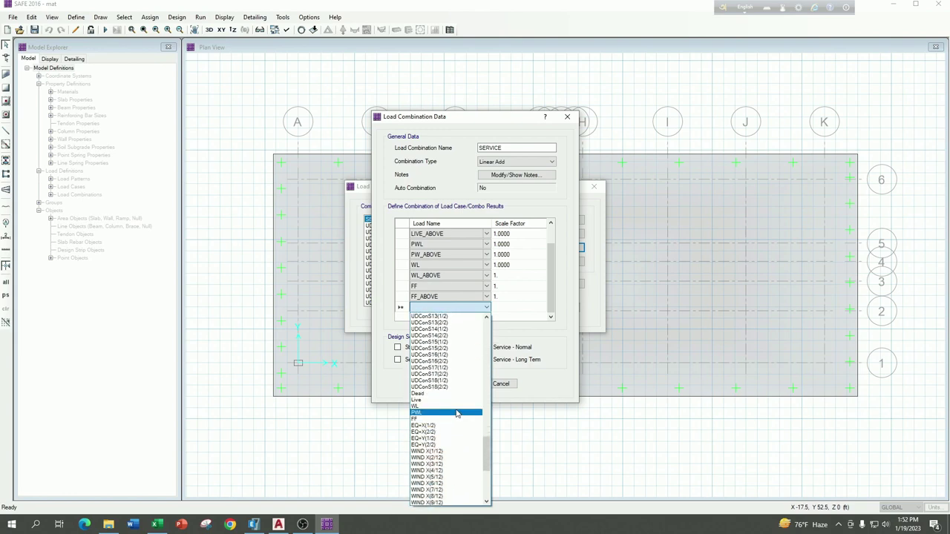
{"action": "scroll", "coordinate": [459, 411], "scroll_direction": "down", "scroll_amount": 2}
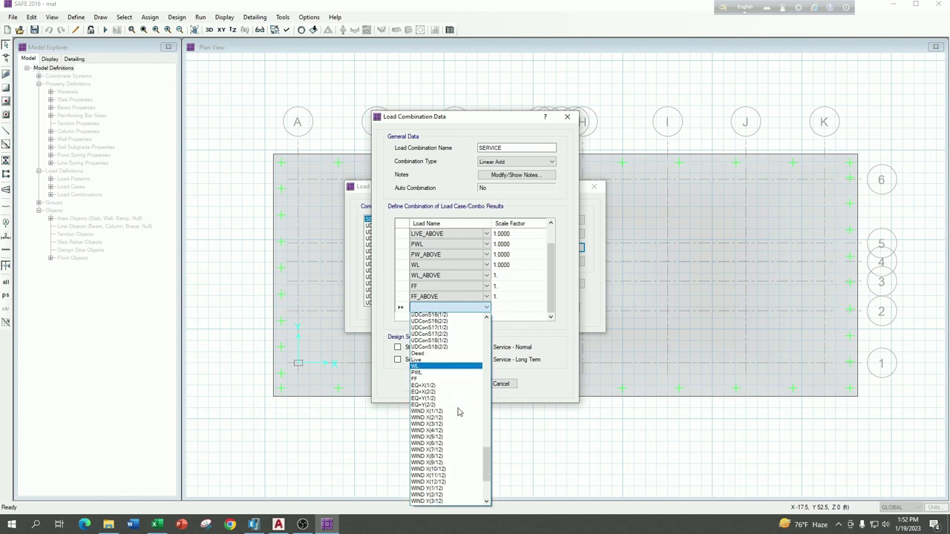
{"action": "scroll", "coordinate": [459, 412], "scroll_direction": "down", "scroll_amount": 4}
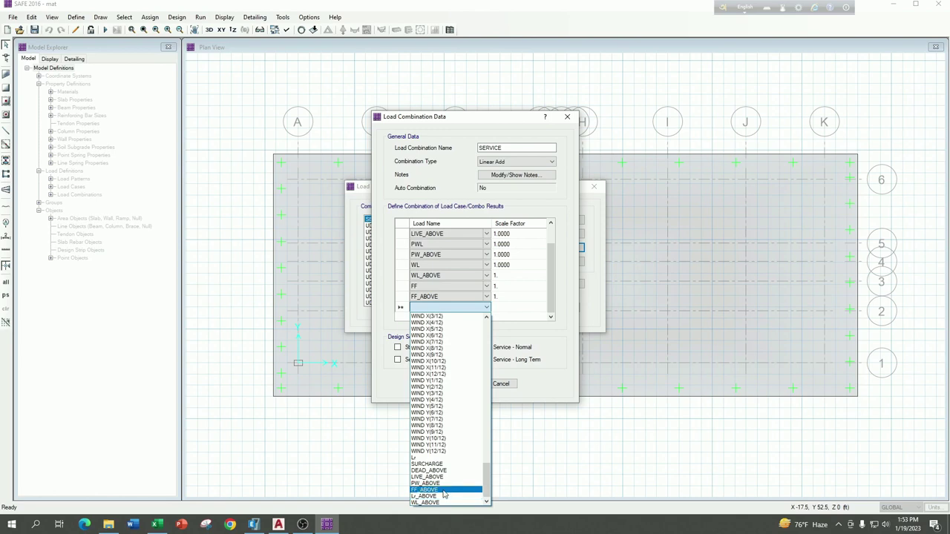
{"action": "left_click", "coordinate": [437, 457]}
{"action": "left_click", "coordinate": [509, 299]}
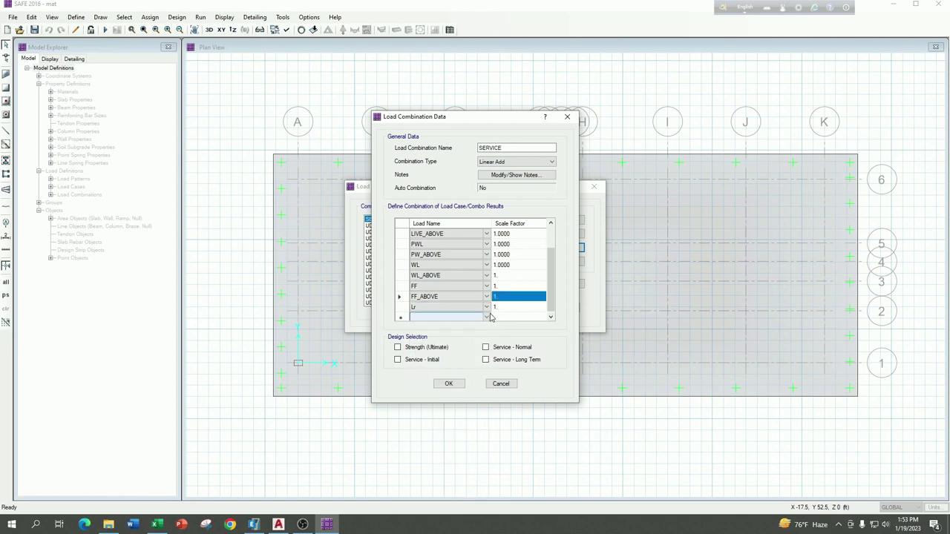
Add the Lr_ABOVE load case to the SERVICE combination with a scale factor of 1
{"action": "left_click", "coordinate": [487, 317]}
{"action": "left_click", "coordinate": [486, 317]}
{"action": "scroll", "coordinate": [449, 417], "scroll_direction": "down", "scroll_amount": 15}
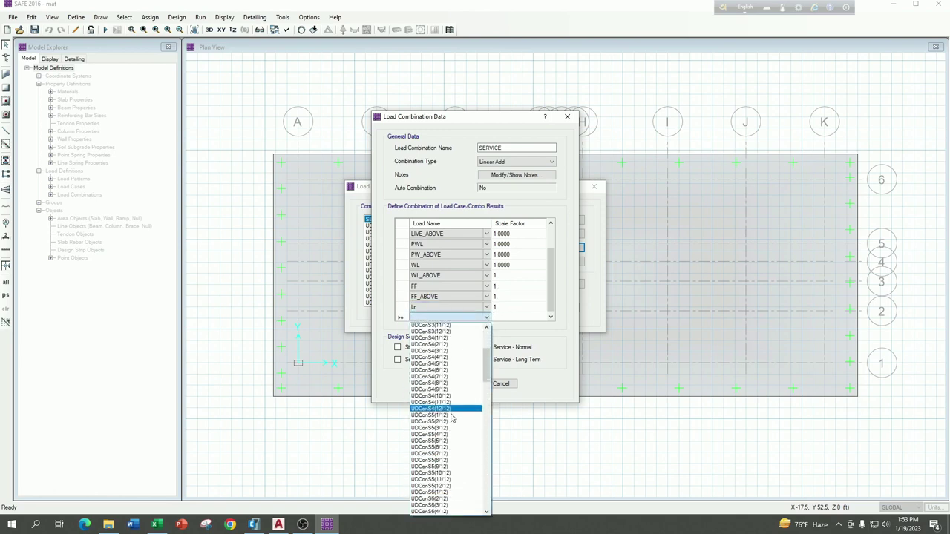
{"action": "scroll", "coordinate": [457, 423], "scroll_direction": "down", "scroll_amount": 15}
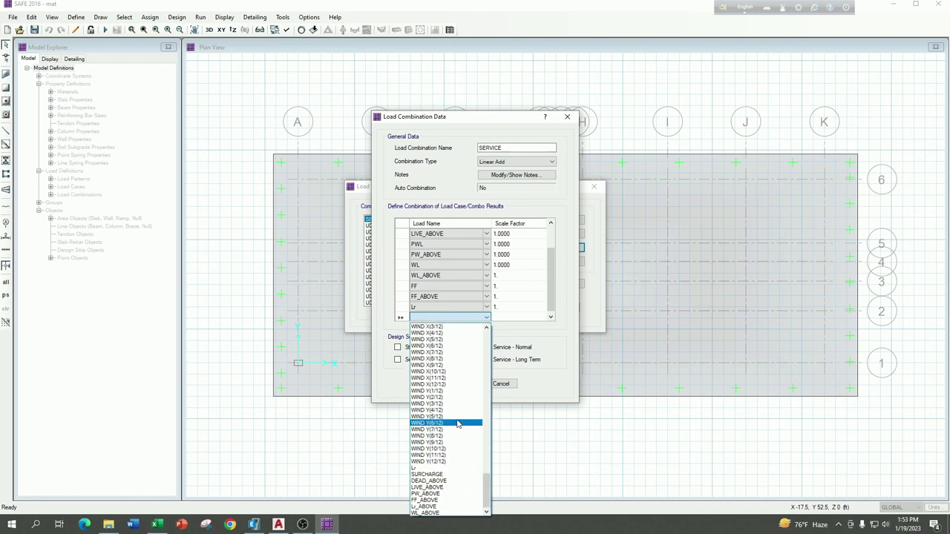
{"action": "left_click", "coordinate": [438, 506]}
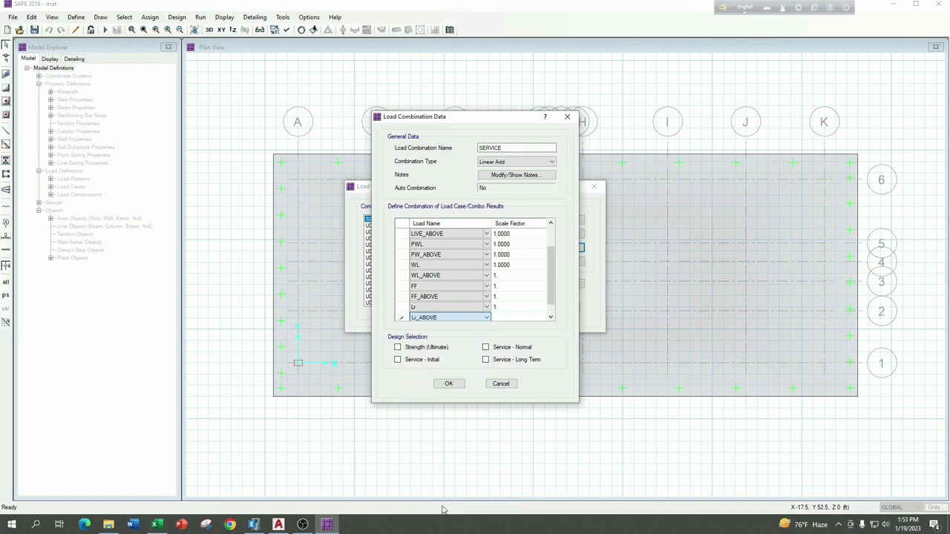
{"action": "left_click", "coordinate": [509, 319]}
Add the SURCHARGE load case to the SERVICE combination with a scale factor of 1
{"action": "scroll", "coordinate": [509, 319], "scroll_direction": "down", "scroll_amount": 1}
{"action": "left_click", "coordinate": [487, 311]}
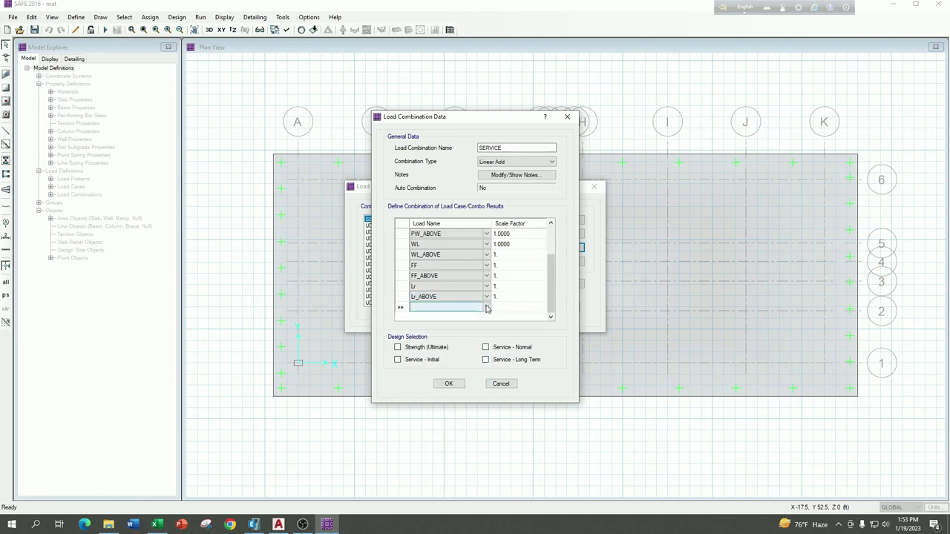
{"action": "left_click", "coordinate": [487, 312]}
{"action": "scroll", "coordinate": [452, 421], "scroll_direction": "down", "scroll_amount": 20}
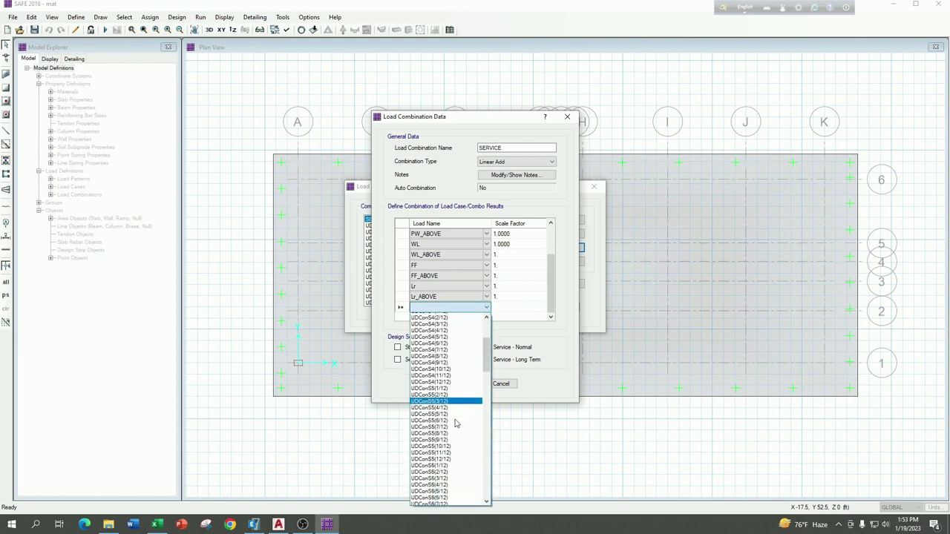
{"action": "scroll", "coordinate": [455, 425], "scroll_direction": "down", "scroll_amount": 15}
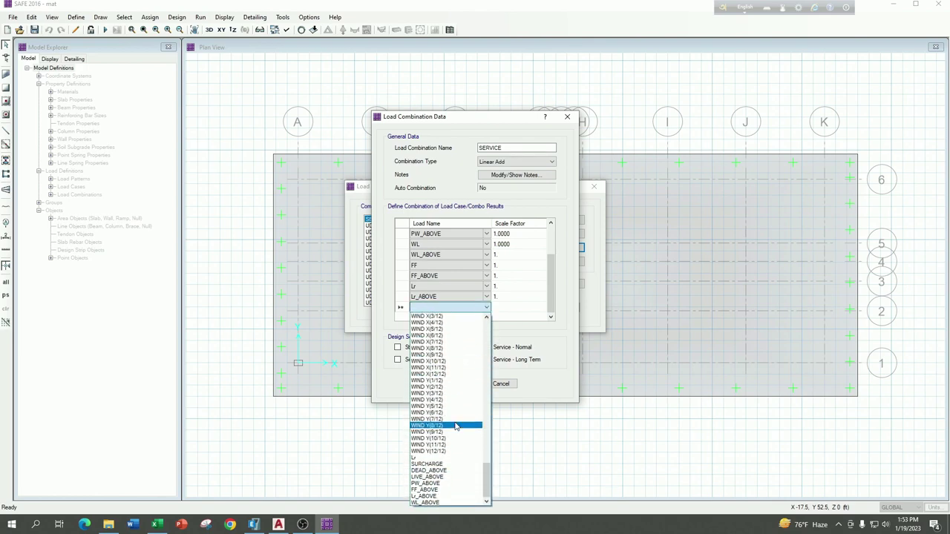
{"action": "left_click", "coordinate": [435, 464]}
{"action": "left_click", "coordinate": [522, 307]}
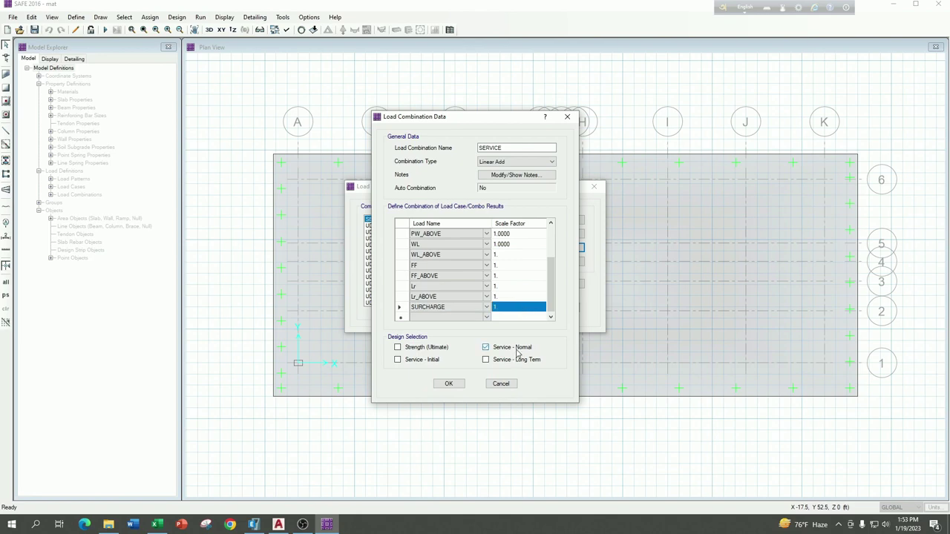
Accept the SERVICE combination with the Service - Normal design selection, and run the analysis
{"action": "left_click", "coordinate": [453, 385]}
{"action": "left_click", "coordinate": [519, 311]}
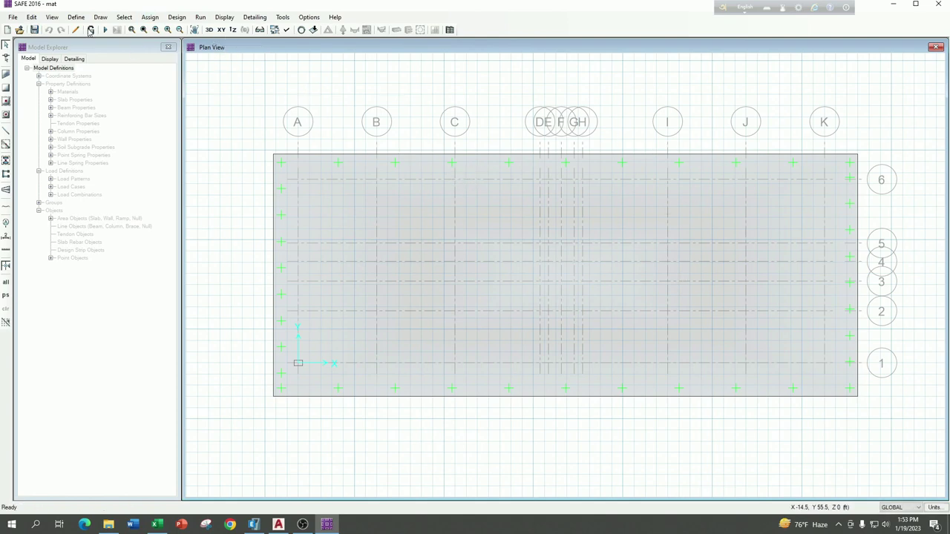
{"action": "left_click", "coordinate": [107, 29]}
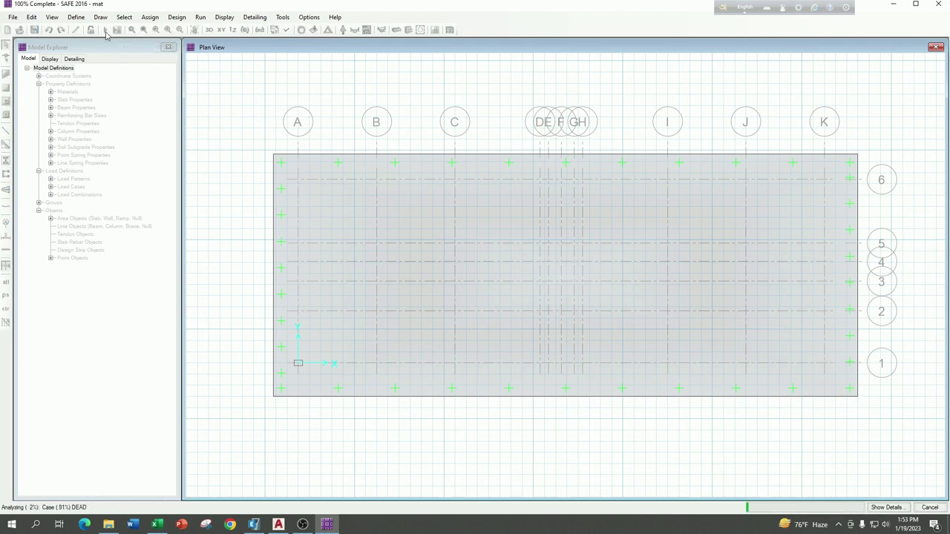
Display the deformed shape of the mat for the SERVICE load combination with automatic scaling and contours drawn
{"action": "left_click", "coordinate": [224, 18]}
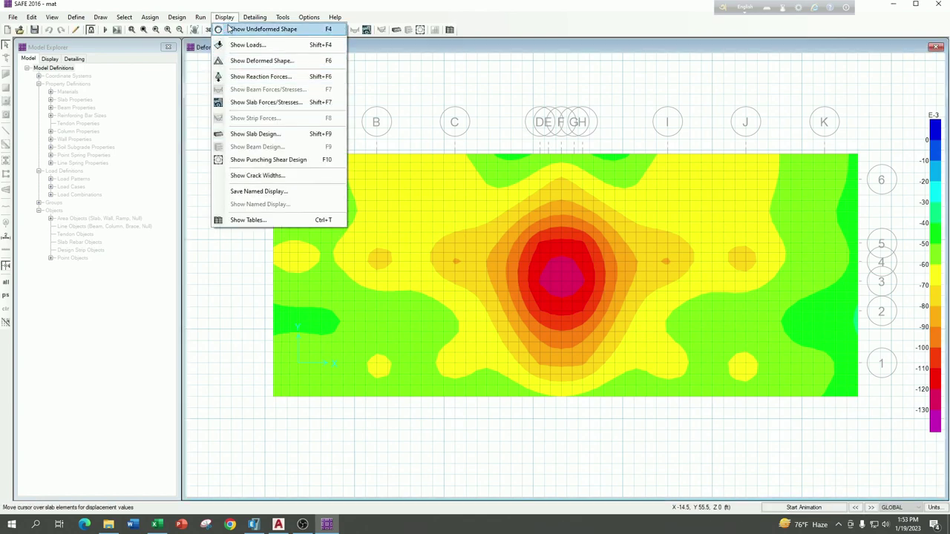
{"action": "left_click", "coordinate": [249, 60]}
{"action": "left_click_drag", "start_coordinate": [414, 160], "coordinate": [191, 118]}
{"action": "left_click", "coordinate": [181, 160]}
{"action": "left_click", "coordinate": [260, 162]}
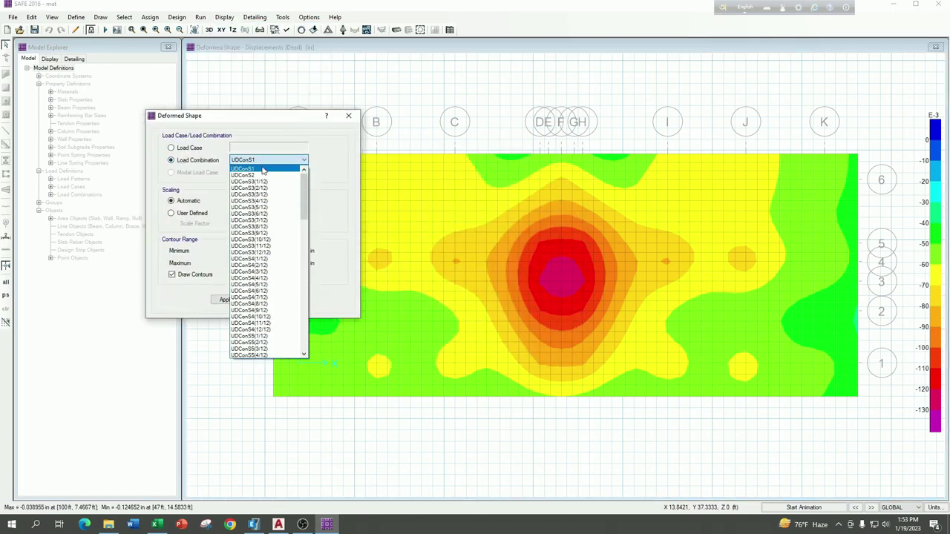
{"action": "scroll", "coordinate": [269, 241], "scroll_direction": "down", "scroll_amount": 10}
{"action": "scroll", "coordinate": [270, 241], "scroll_direction": "down", "scroll_amount": 17}
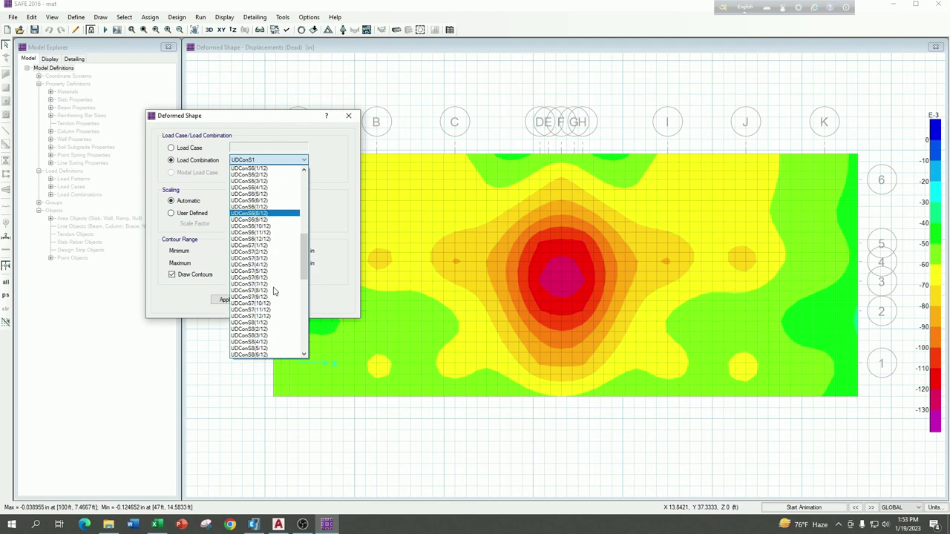
{"action": "scroll", "coordinate": [270, 325], "scroll_direction": "down", "scroll_amount": 5}
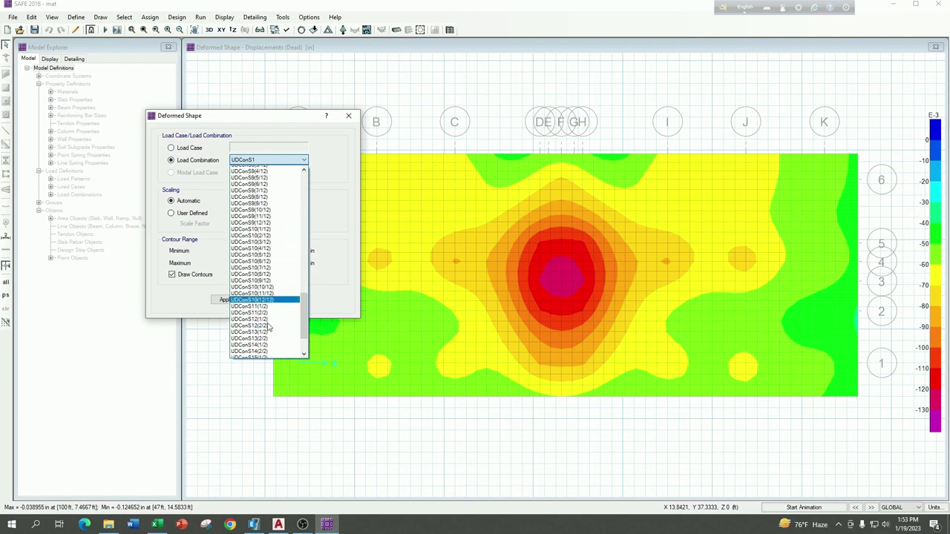
{"action": "left_click", "coordinate": [255, 356]}
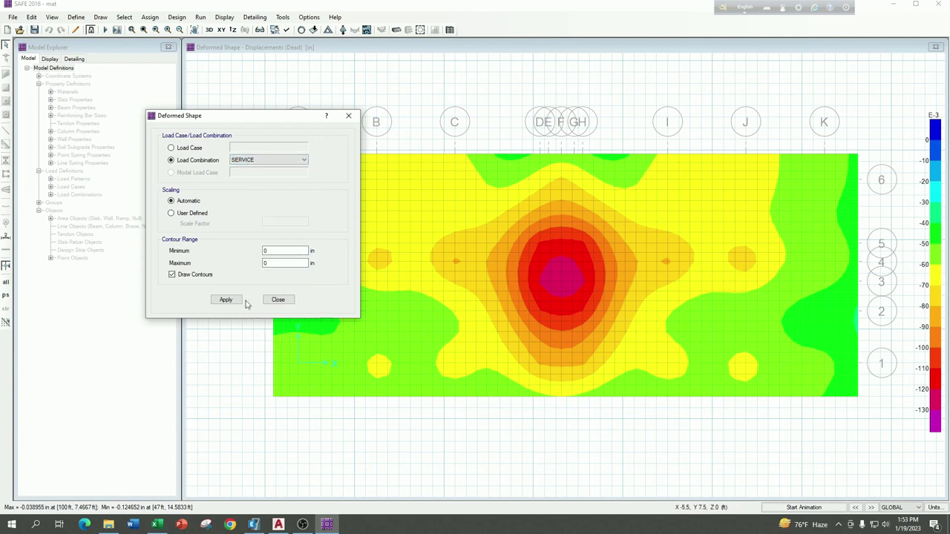
{"action": "left_click", "coordinate": [230, 302]}
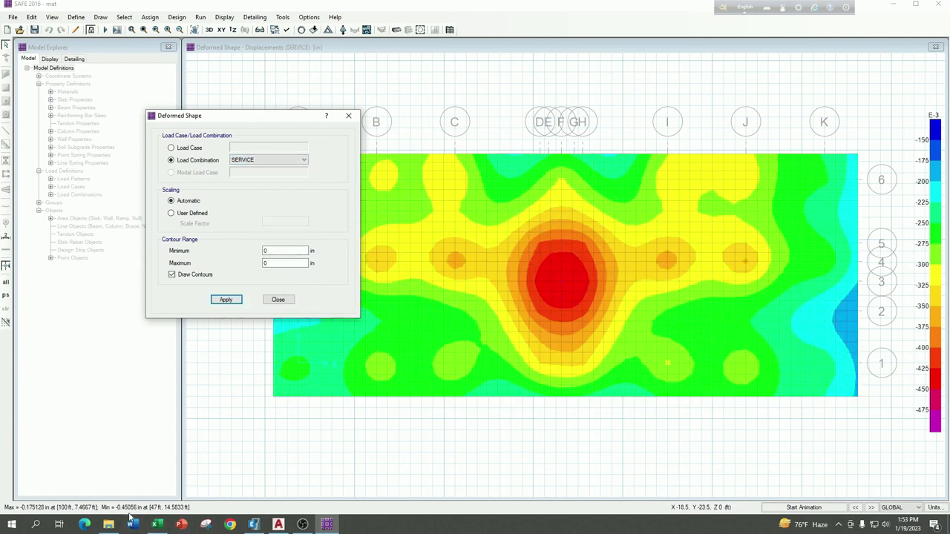
Set the model's units to the metric defaults so displacements are reported in millimetres
{"action": "left_click", "coordinate": [933, 508]}
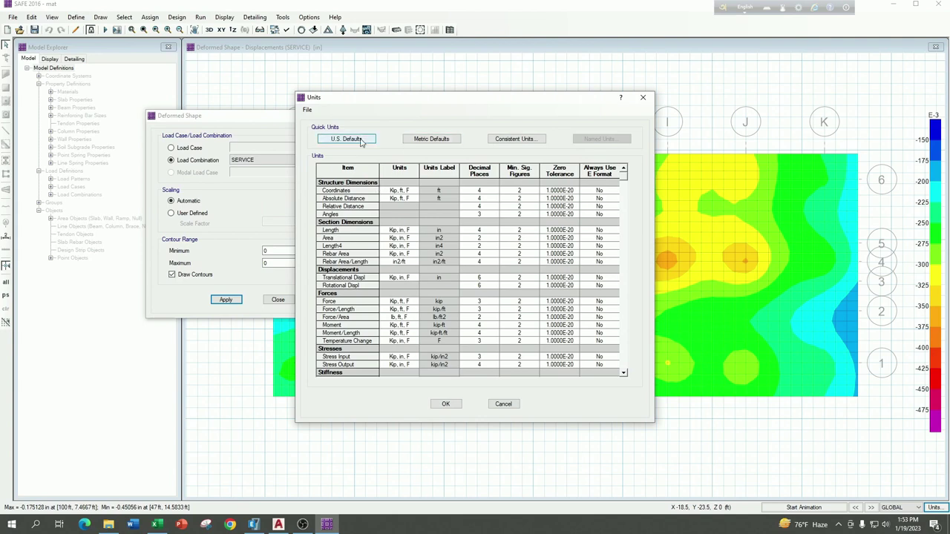
{"action": "left_click", "coordinate": [431, 139]}
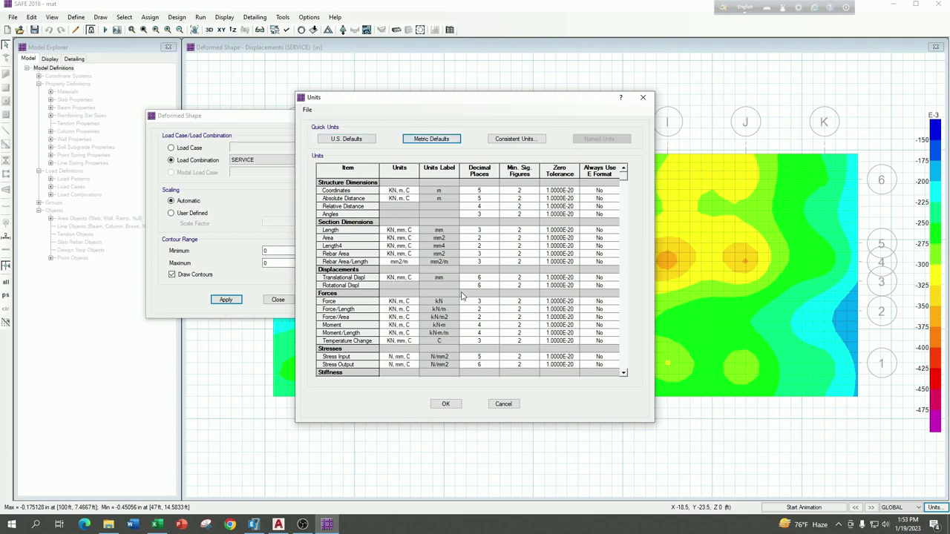
{"action": "left_click", "coordinate": [452, 405]}
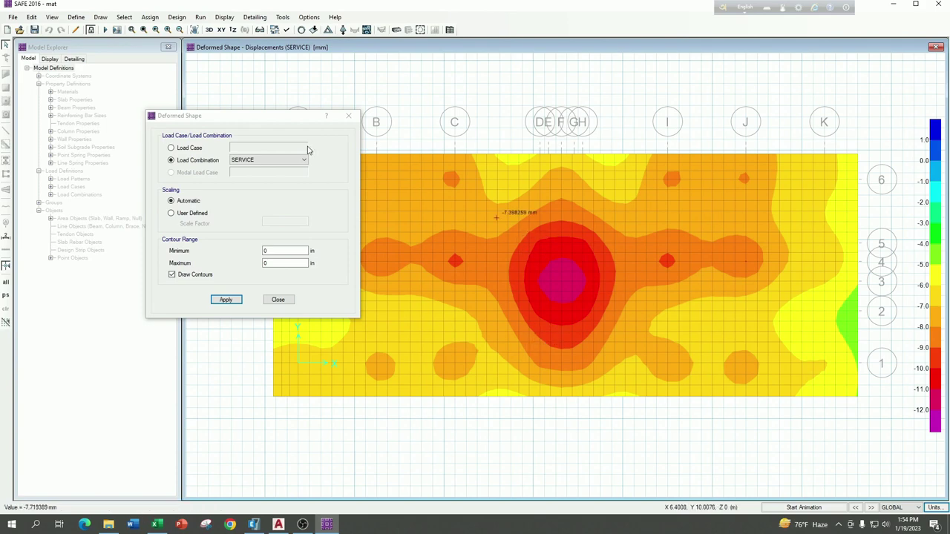
Clear the Deformed Shape dialog from over the mat and read the SERVICE displacements, including around its centre
{"action": "left_click_drag", "start_coordinate": [264, 120], "coordinate": [137, 95]}
{"action": "left_click", "coordinate": [247, 112]}
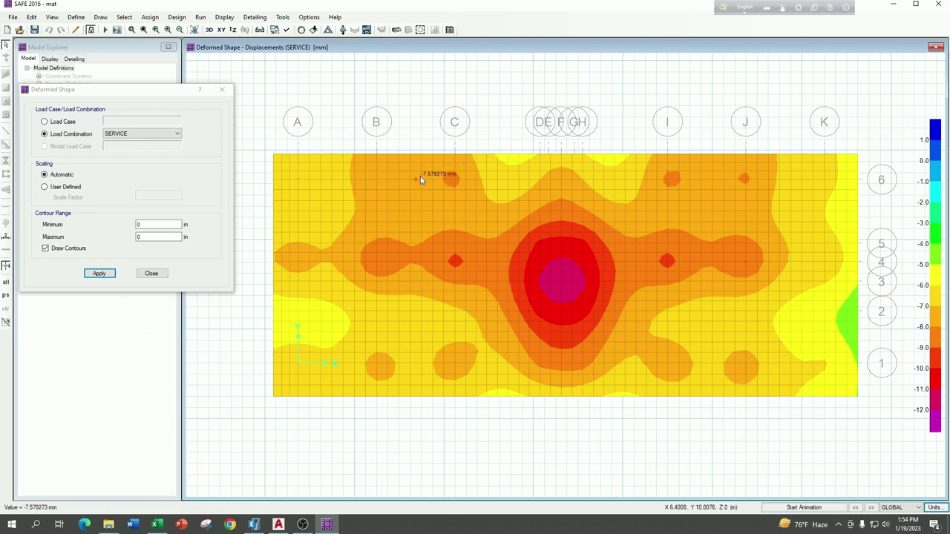
{"action": "mouse_move", "coordinate": [343, 321]}
{"action": "mouse_move", "coordinate": [561, 283]}
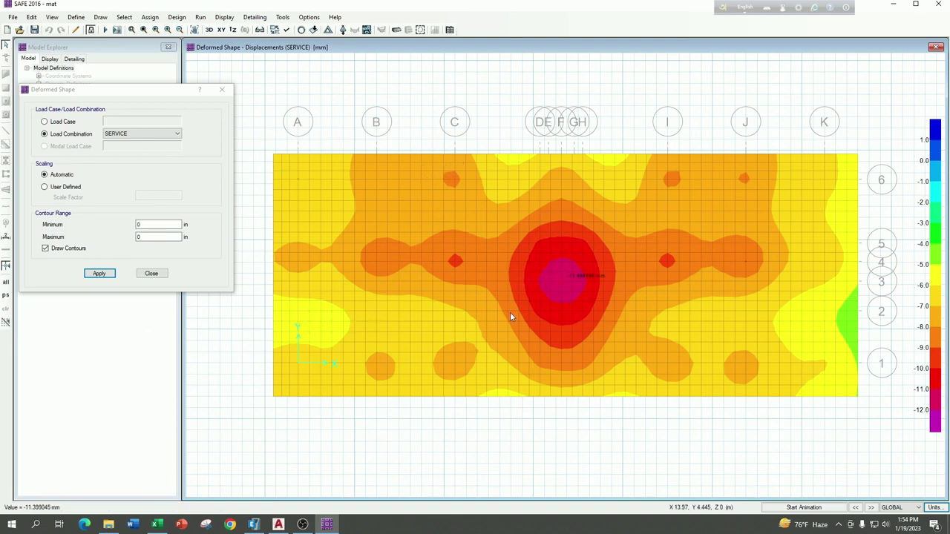
Check the allowable mat settlement on the Excel checklist's Modulus of Subgrade Reaction sheet, then return to SAFE and close the Deformed Shape dialog
{"action": "left_click", "coordinate": [158, 525]}
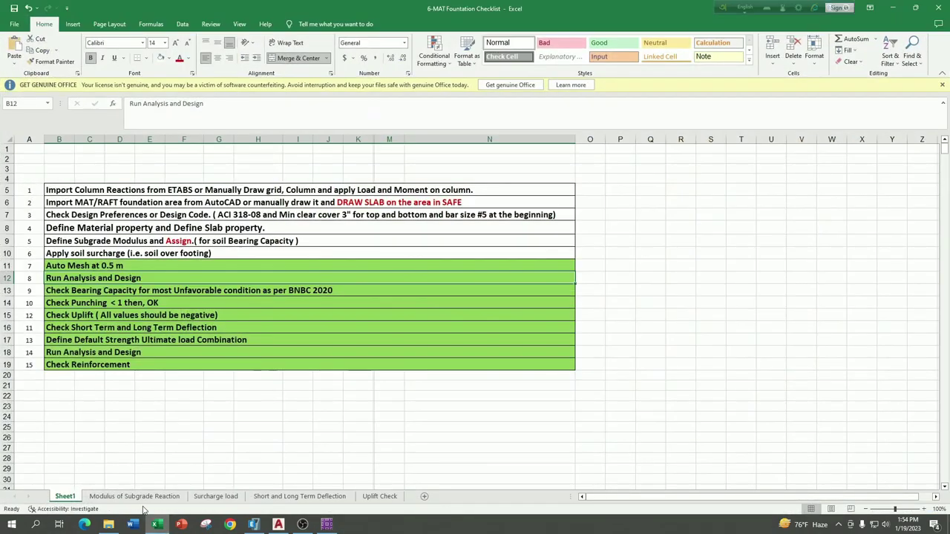
{"action": "left_click", "coordinate": [134, 496]}
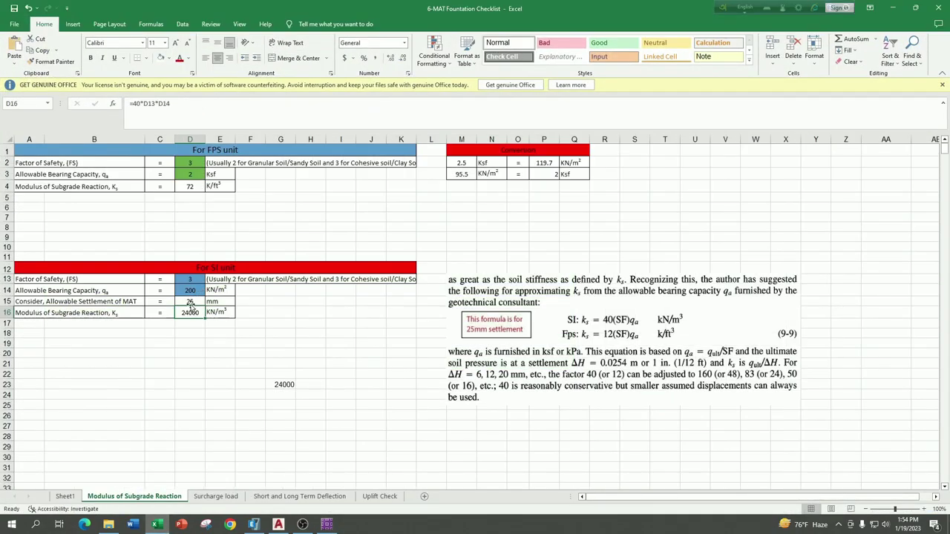
{"action": "left_click", "coordinate": [190, 301]}
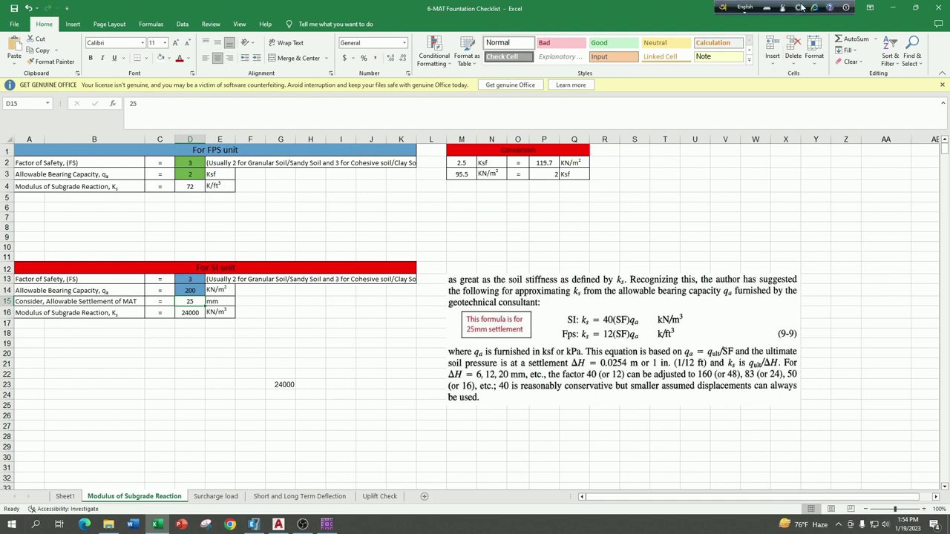
{"action": "left_click", "coordinate": [327, 525]}
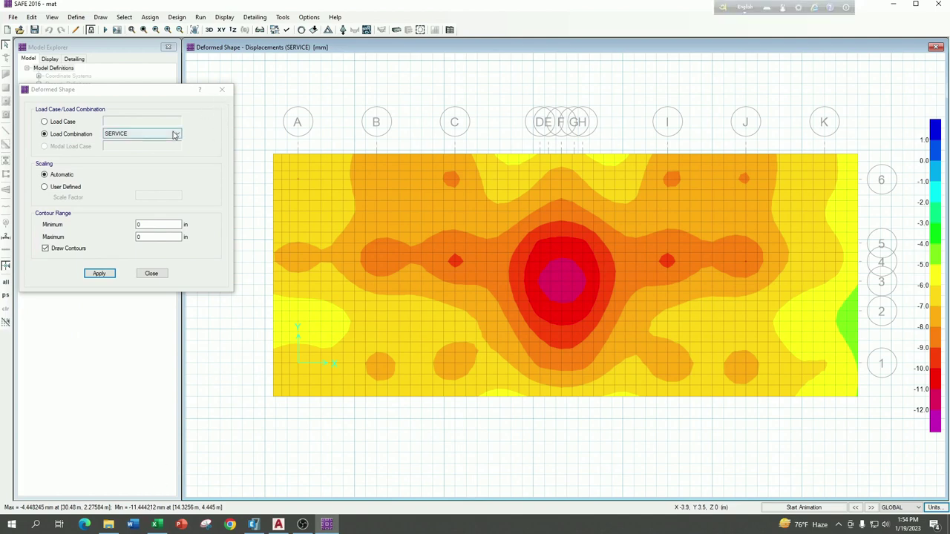
{"action": "left_click", "coordinate": [222, 90]}
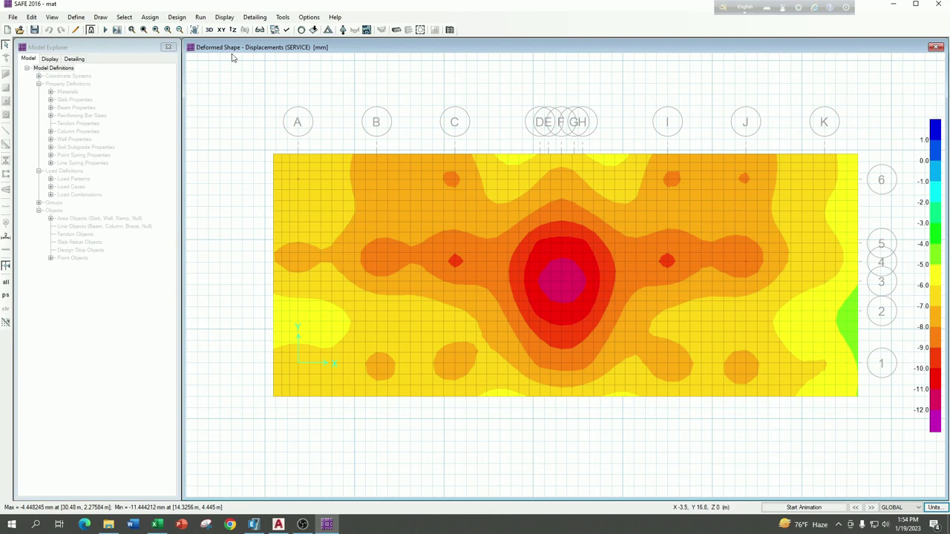
Display the soil pressure reactions for the SERVICE load combination, with contours on the deformed shape
{"action": "left_click", "coordinate": [223, 17]}
{"action": "left_click", "coordinate": [253, 77]}
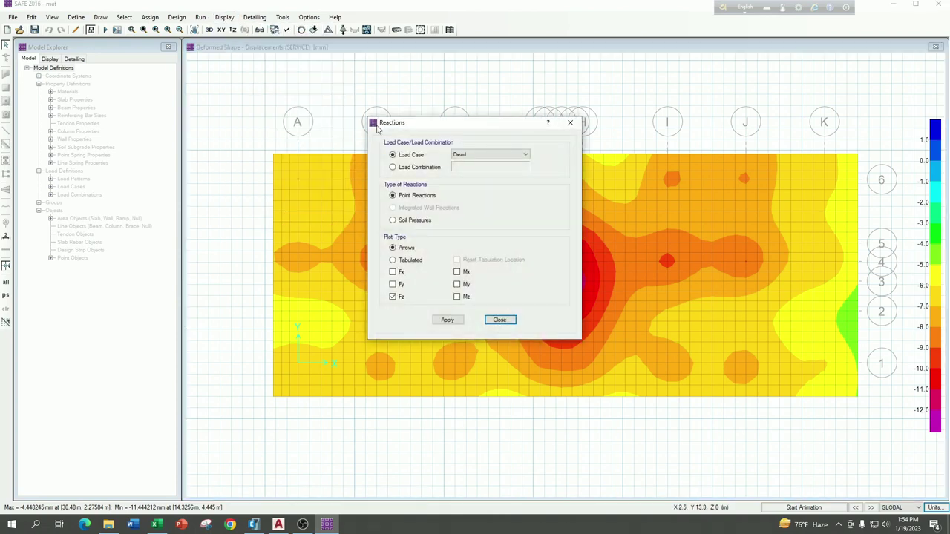
{"action": "left_click_drag", "start_coordinate": [412, 130], "coordinate": [179, 109]}
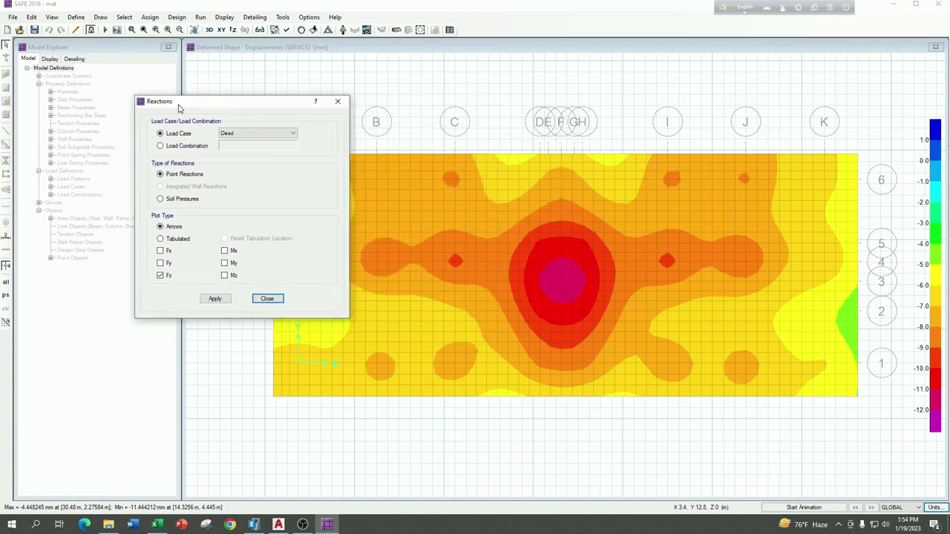
{"action": "left_click", "coordinate": [173, 147]}
{"action": "left_click", "coordinate": [287, 146]}
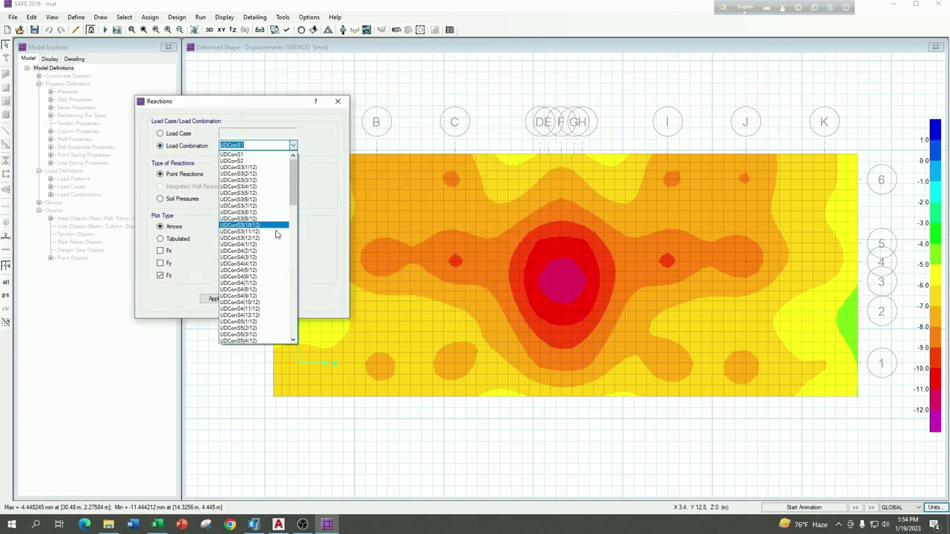
{"action": "scroll", "coordinate": [276, 288], "scroll_direction": "down", "scroll_amount": 5}
{"action": "scroll", "coordinate": [275, 288], "scroll_direction": "down", "scroll_amount": 20}
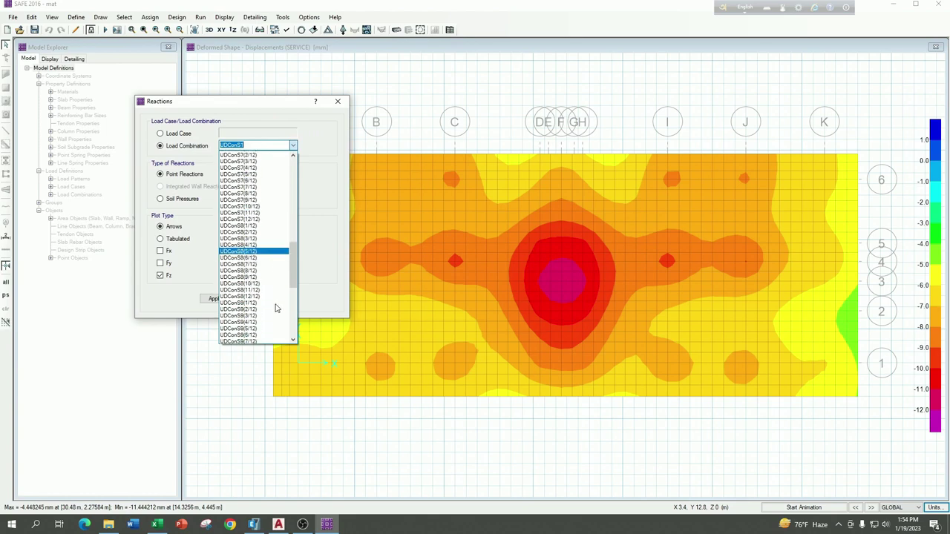
{"action": "left_click", "coordinate": [247, 341]}
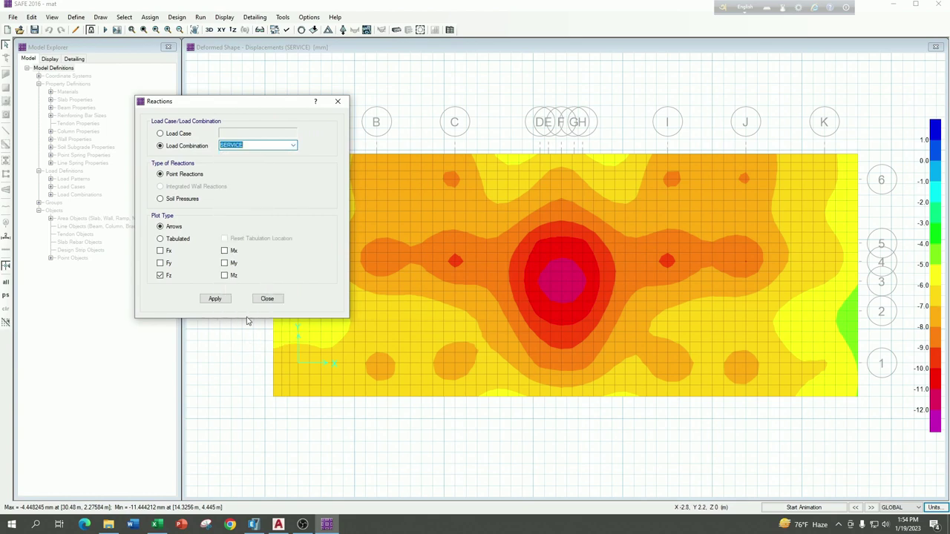
{"action": "left_click", "coordinate": [215, 299]}
{"action": "left_click", "coordinate": [182, 198]}
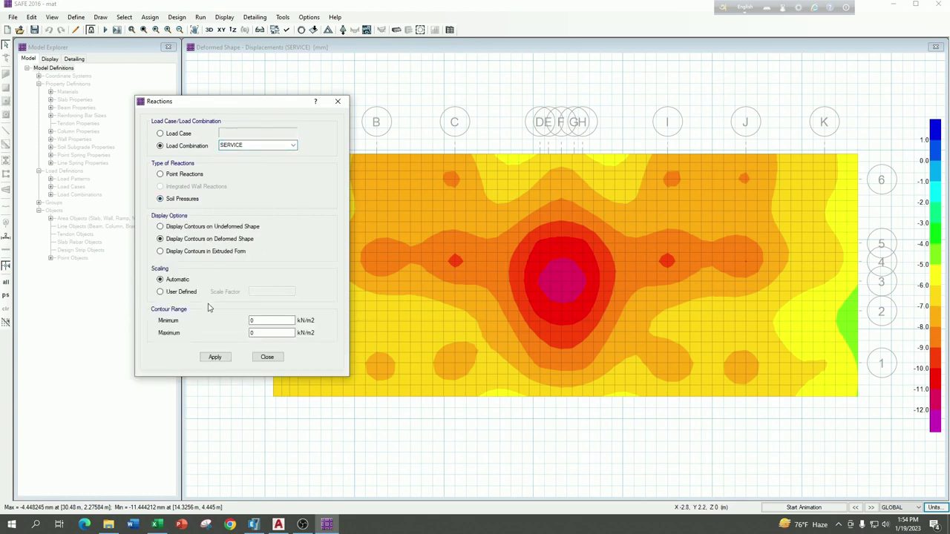
{"action": "left_click", "coordinate": [214, 359]}
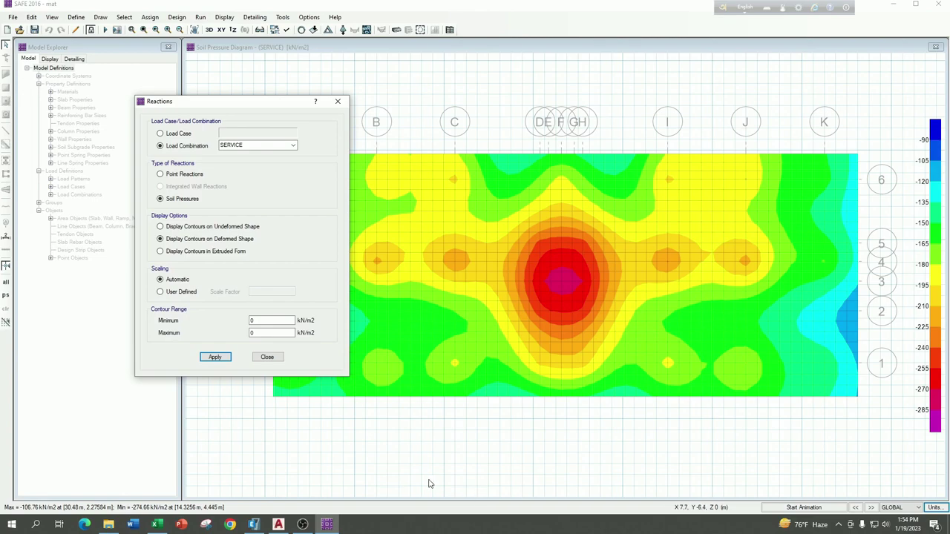
Switch to the Excel checklist and check the SI allowable bearing capacity in cell D14
{"action": "left_click", "coordinate": [156, 525]}
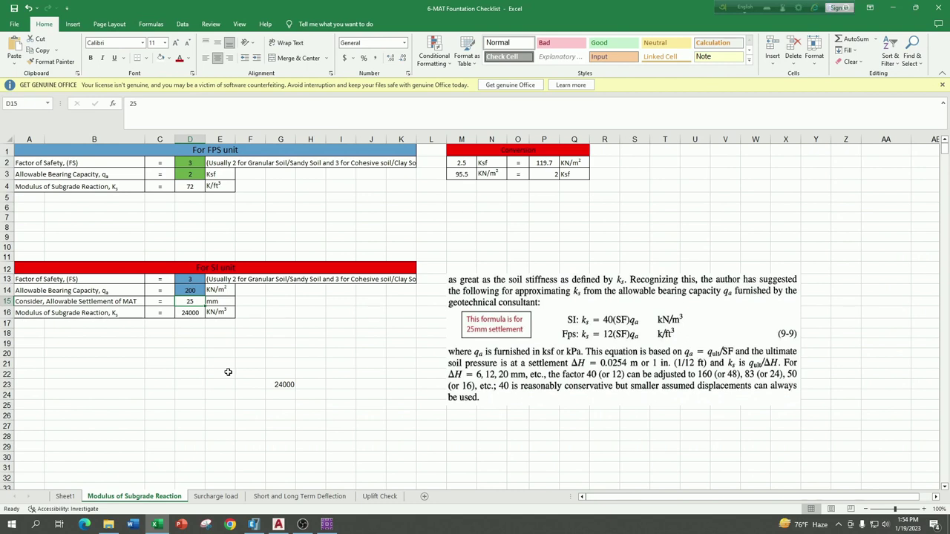
{"action": "left_click", "coordinate": [197, 290]}
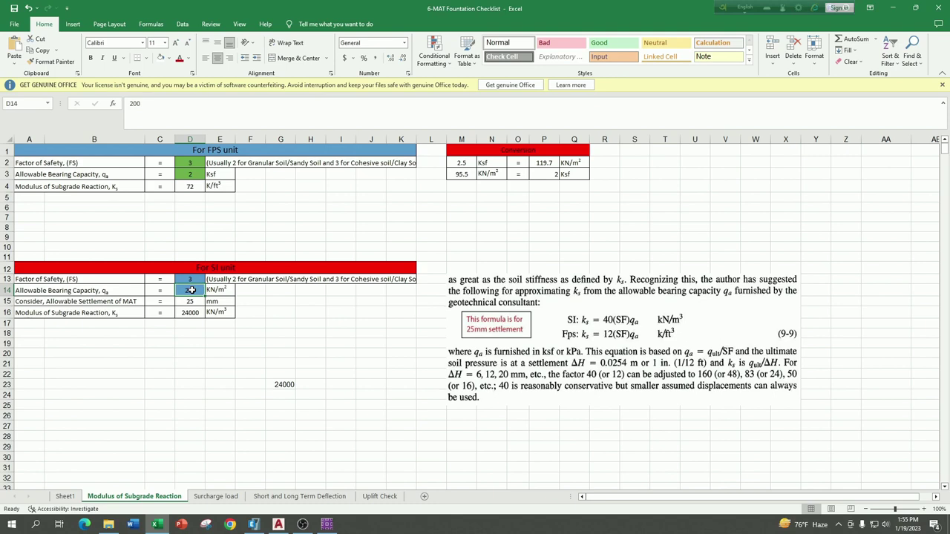
Switch to SAFE, close the Reactions dialog and inspect the SERVICE soil pressure contours across the mat
{"action": "key", "text": "alt+Tab"}
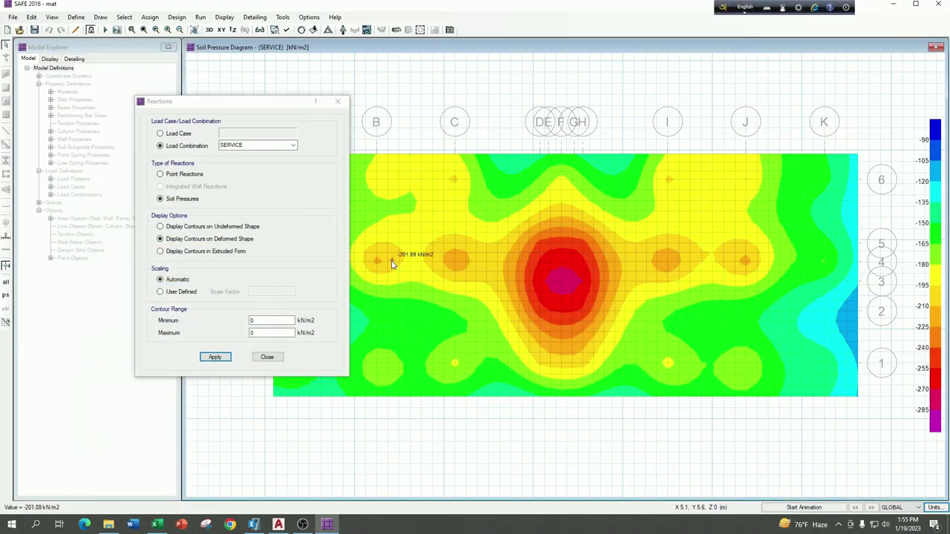
{"action": "left_click", "coordinate": [337, 103]}
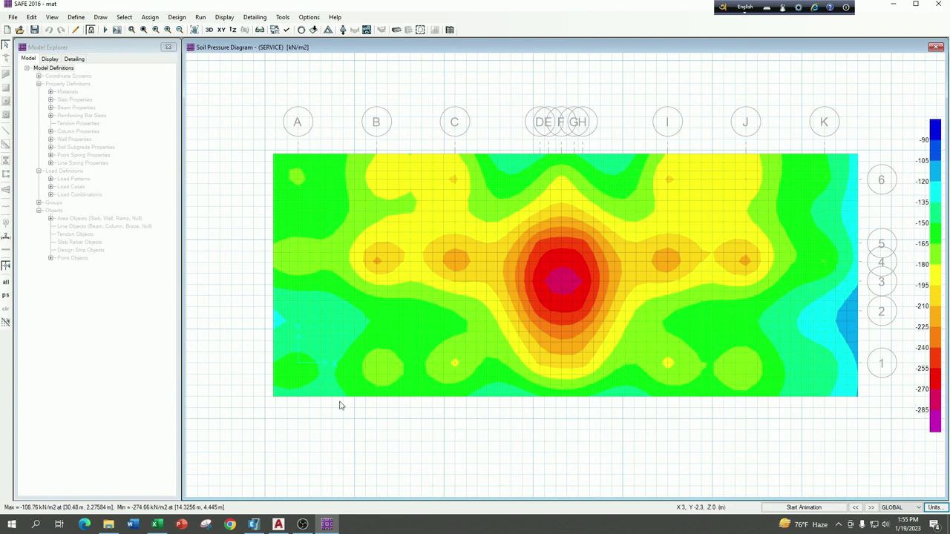
{"action": "mouse_move", "coordinate": [332, 374]}
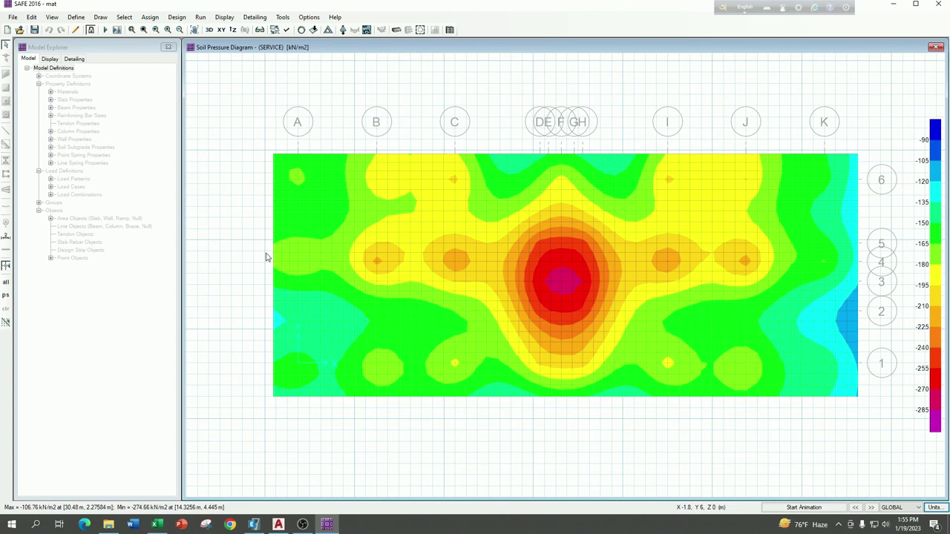
{"action": "mouse_move", "coordinate": [271, 258]}
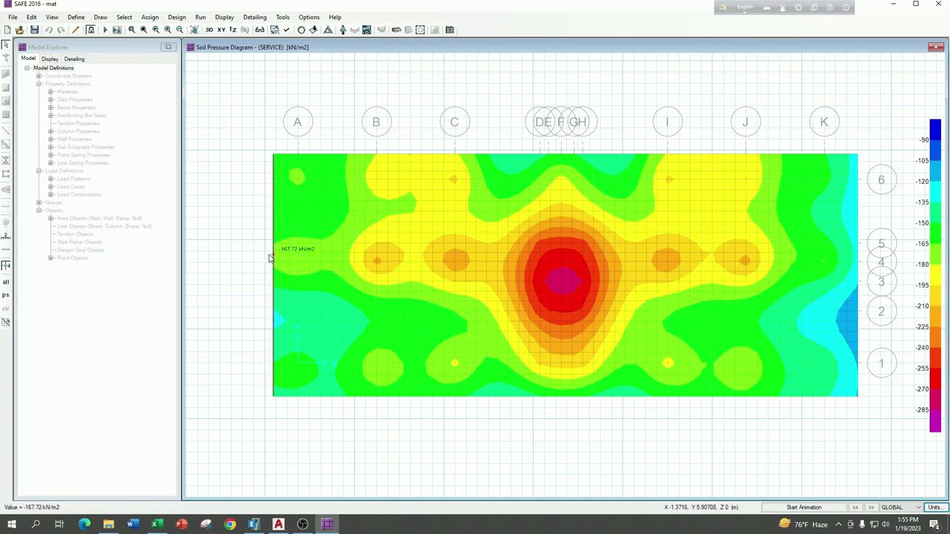
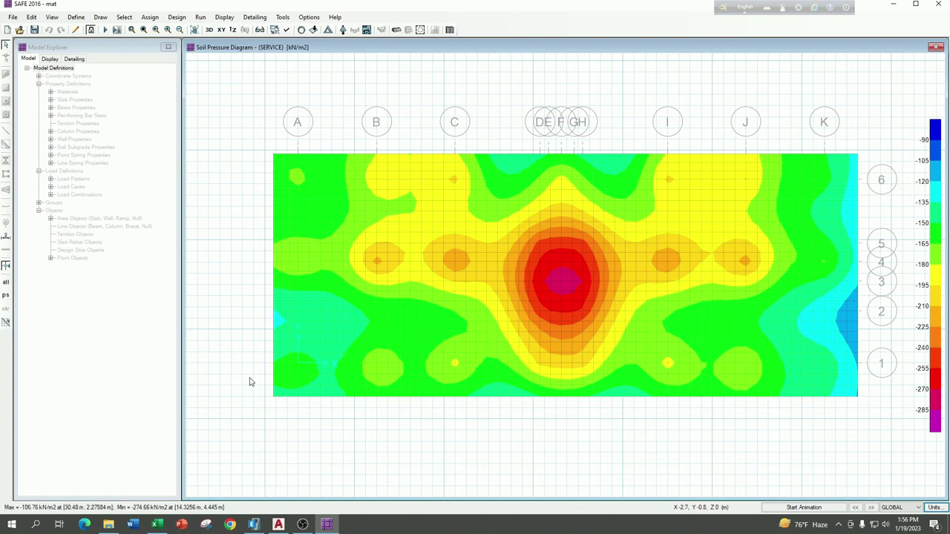
Display the punching shear design ratios, and unlock the model, accepting deletion of the analysis and design results
{"action": "left_click", "coordinate": [224, 16]}
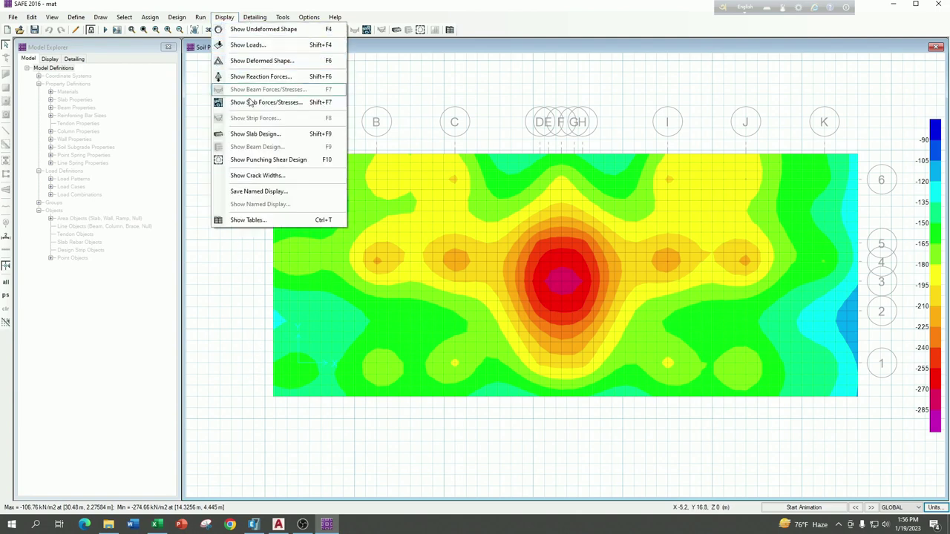
{"action": "left_click", "coordinate": [259, 161]}
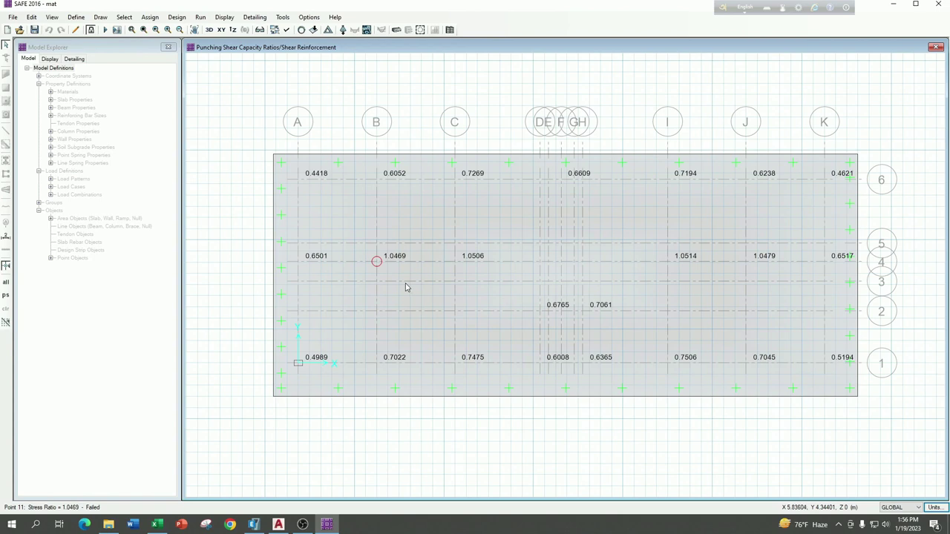
{"action": "left_click", "coordinate": [90, 31]}
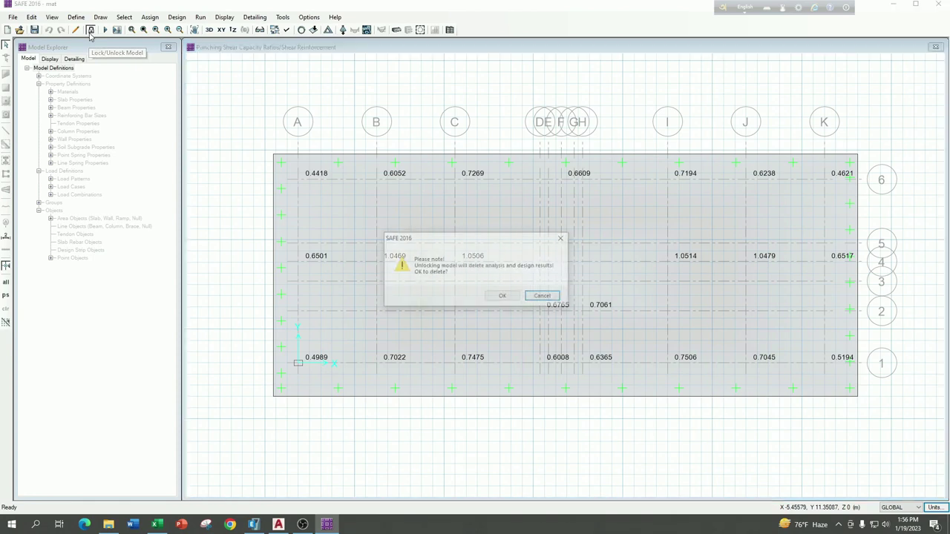
{"action": "left_click", "coordinate": [495, 298]}
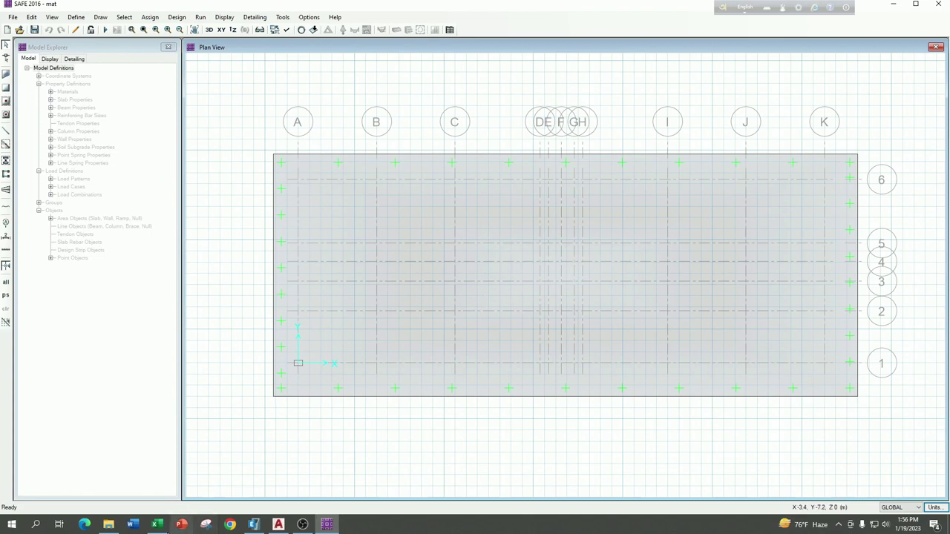
Switch to the Excel checklist and set the height of soil above footing to 7 ft on the Surcharge load sheet
{"action": "left_click", "coordinate": [157, 524]}
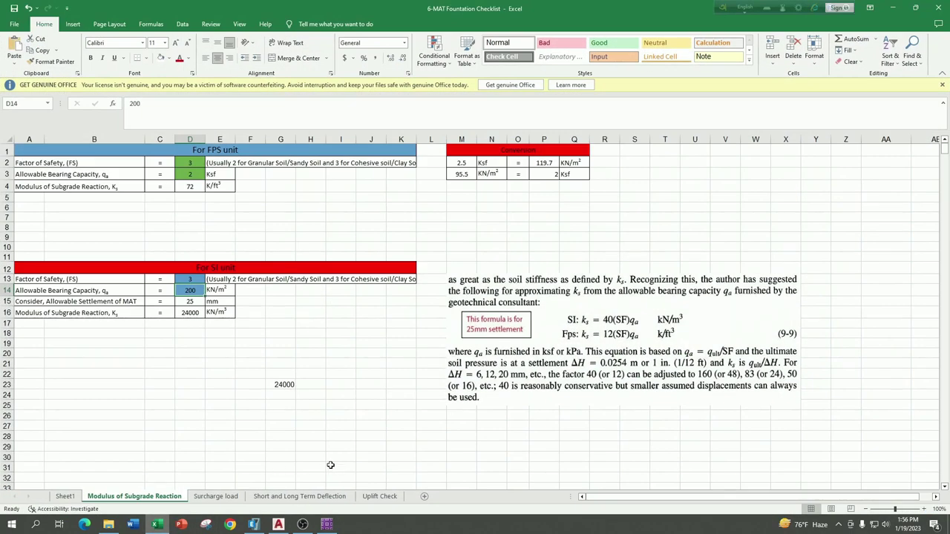
{"action": "left_click", "coordinate": [216, 496]}
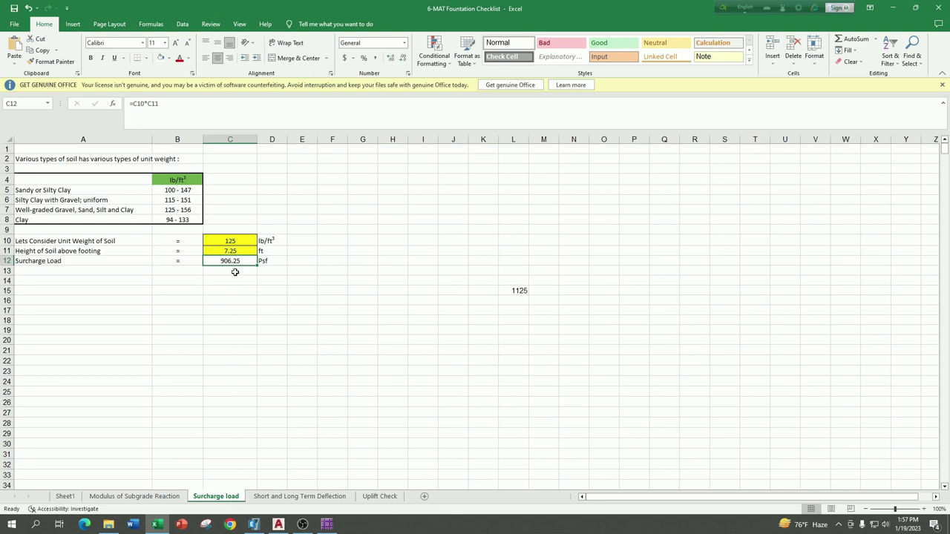
{"action": "left_click", "coordinate": [233, 253]}
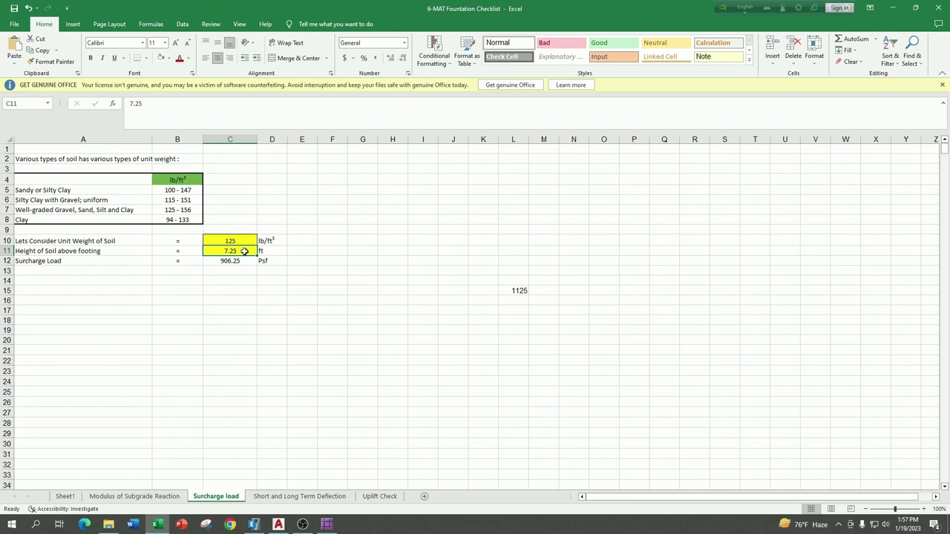
{"action": "type", "text": "7"}
{"action": "key", "text": "Return"}
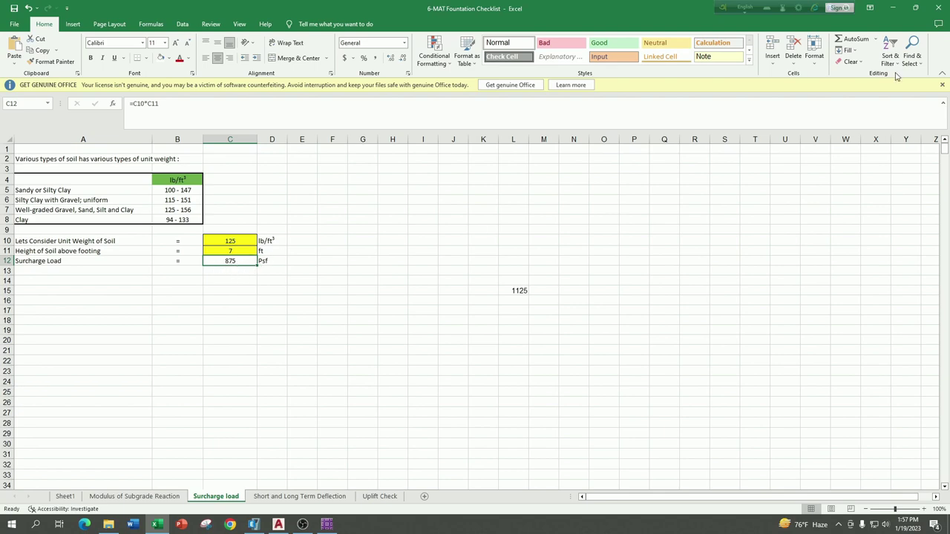
Return to SAFE, rename the mat slab property as mat slab 24 and set its thickness to 609.6 mm (24 in)
{"action": "left_click", "coordinate": [893, 8]}
{"action": "left_click", "coordinate": [77, 17]}
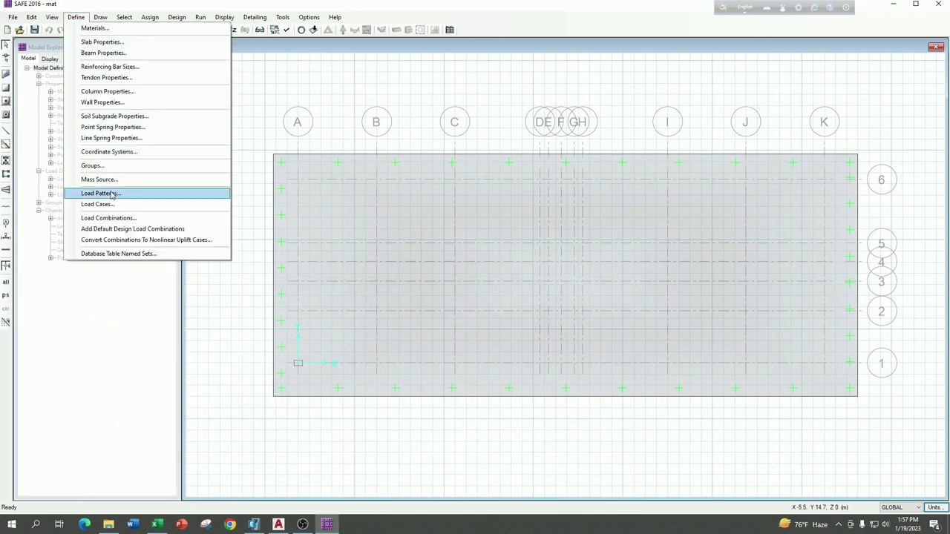
{"action": "left_click", "coordinate": [119, 42]}
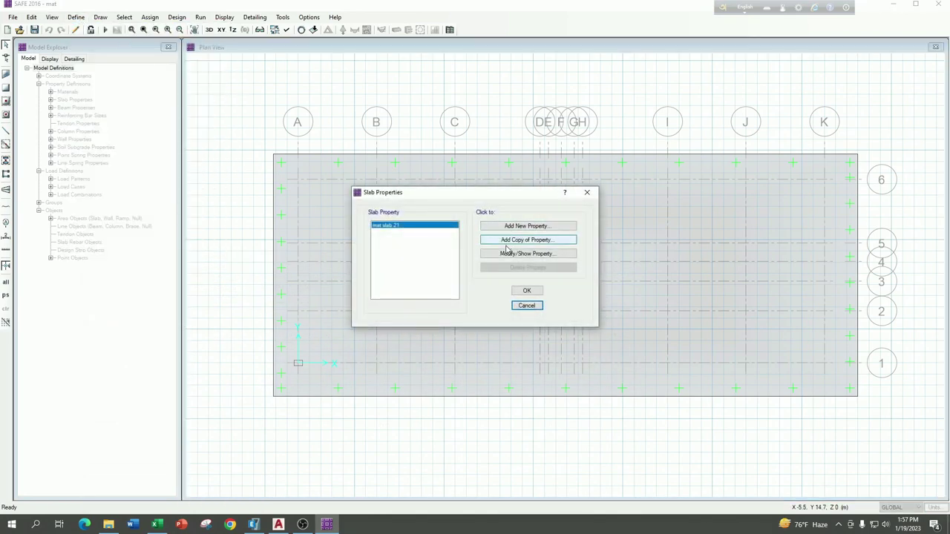
{"action": "left_click", "coordinate": [527, 253]}
{"action": "left_click", "coordinate": [500, 170]}
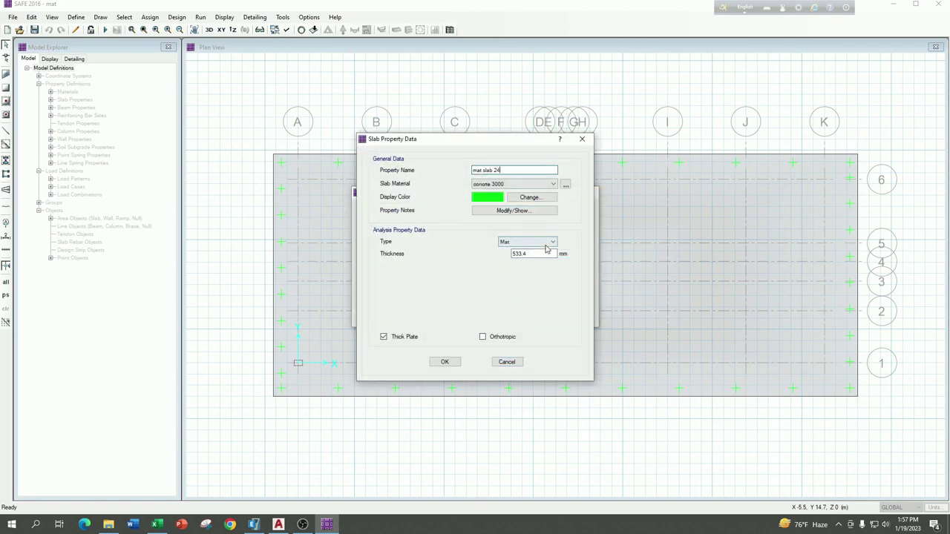
{"action": "double_click", "coordinate": [523, 254]}
{"action": "type", "text": "24"}
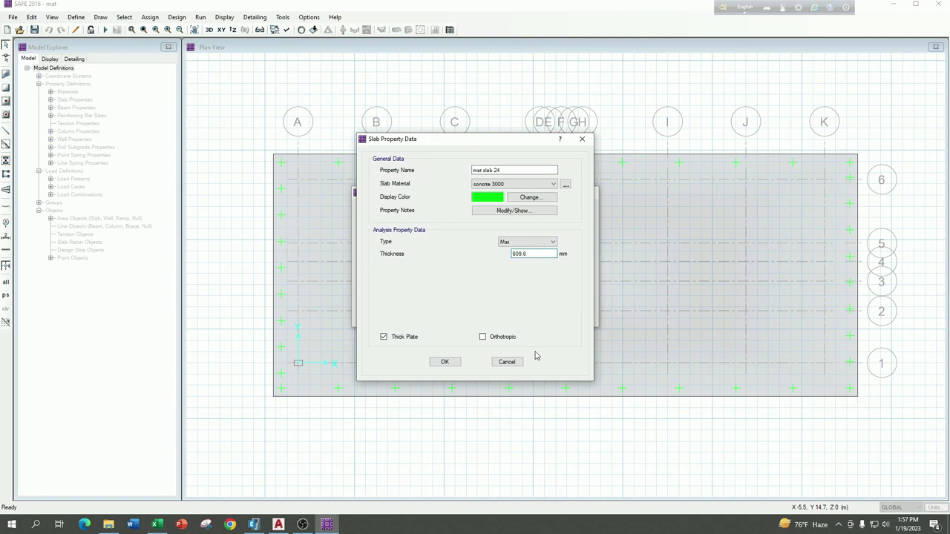
{"action": "left_click", "coordinate": [444, 364]}
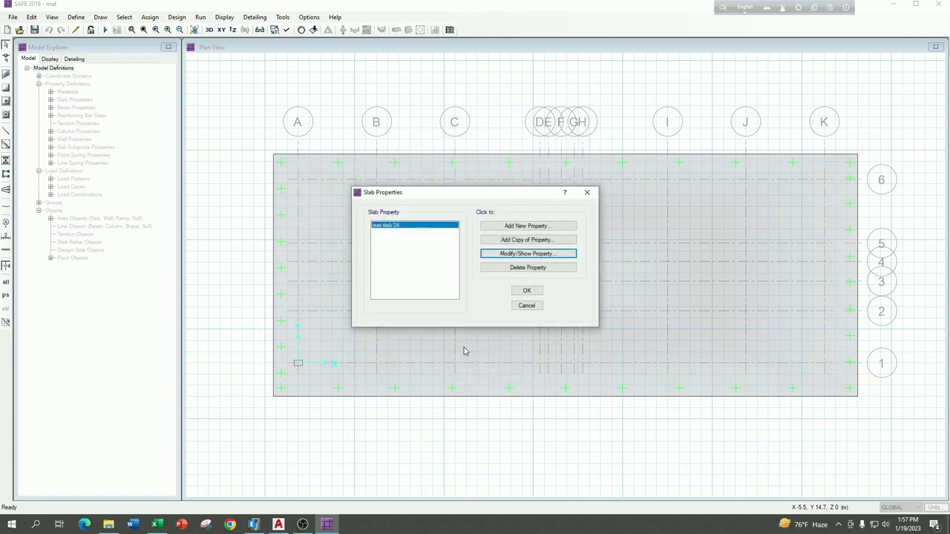
{"action": "left_click", "coordinate": [518, 292]}
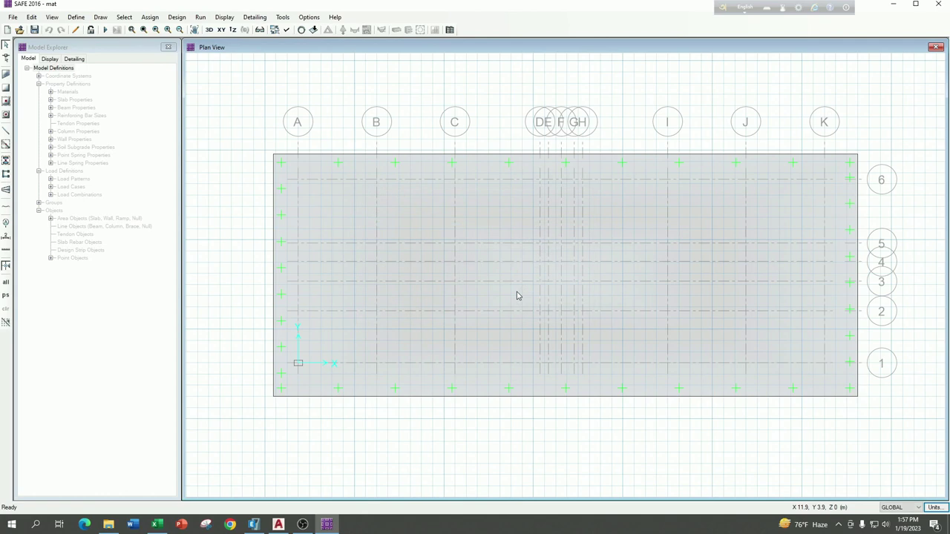
Run the analysis with the thicker mat and display the punching shear design ratios
{"action": "left_click", "coordinate": [105, 30]}
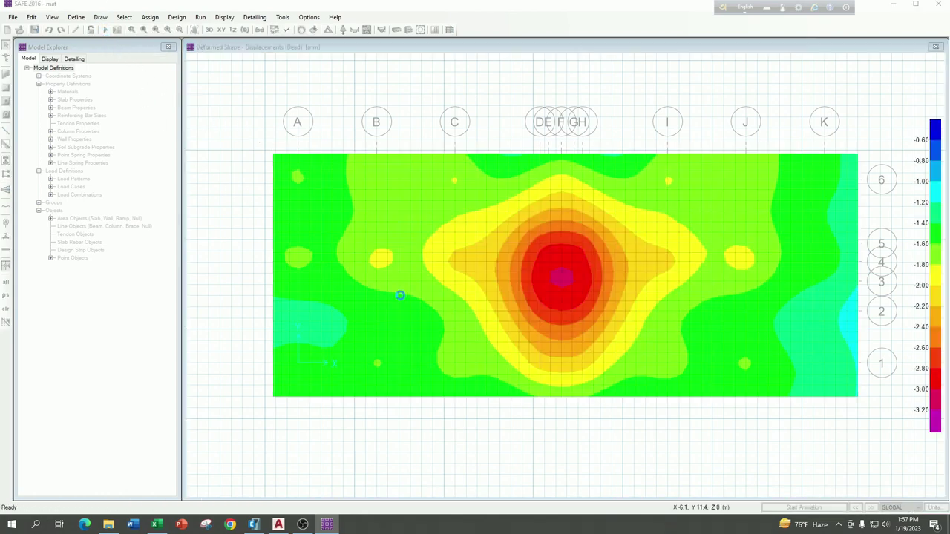
{"action": "left_click", "coordinate": [224, 17]}
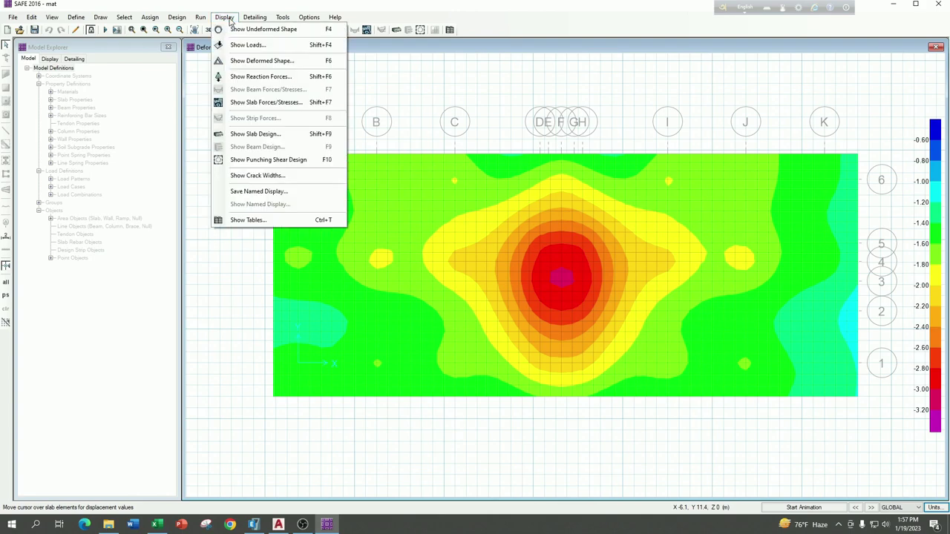
{"action": "left_click", "coordinate": [263, 160]}
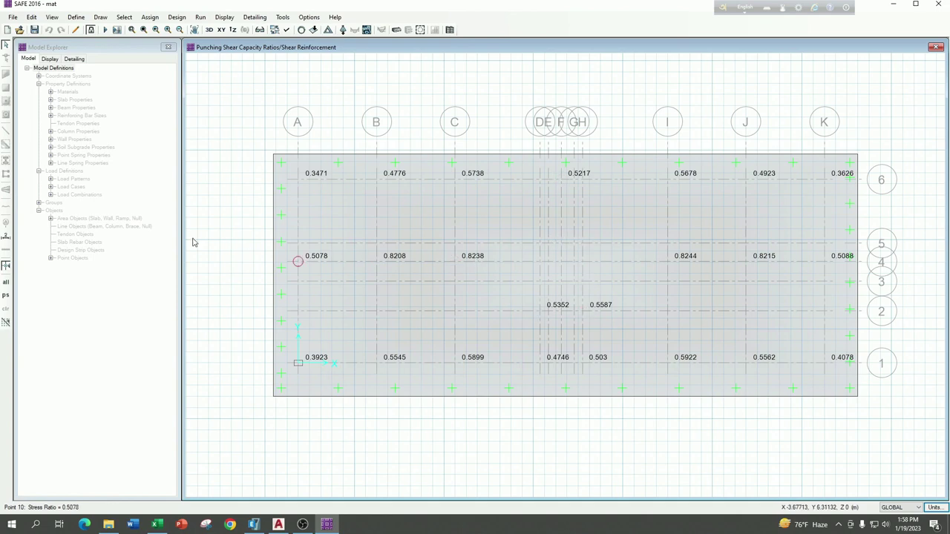
Display the soil pressures for the SERVICE load combination, and unlock the model, accepting deletion of its results
{"action": "left_click", "coordinate": [224, 17]}
{"action": "left_click", "coordinate": [257, 76]}
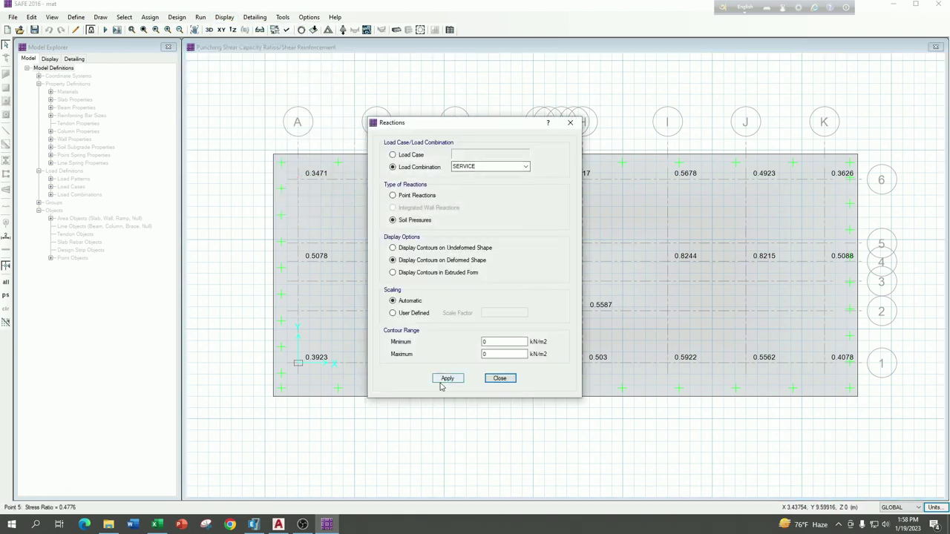
{"action": "left_click", "coordinate": [448, 379]}
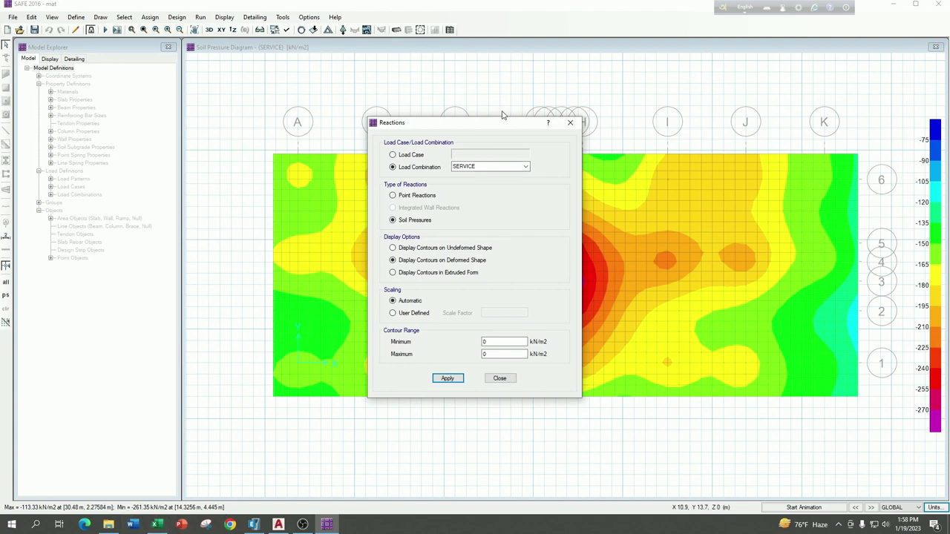
{"action": "left_click", "coordinate": [571, 123]}
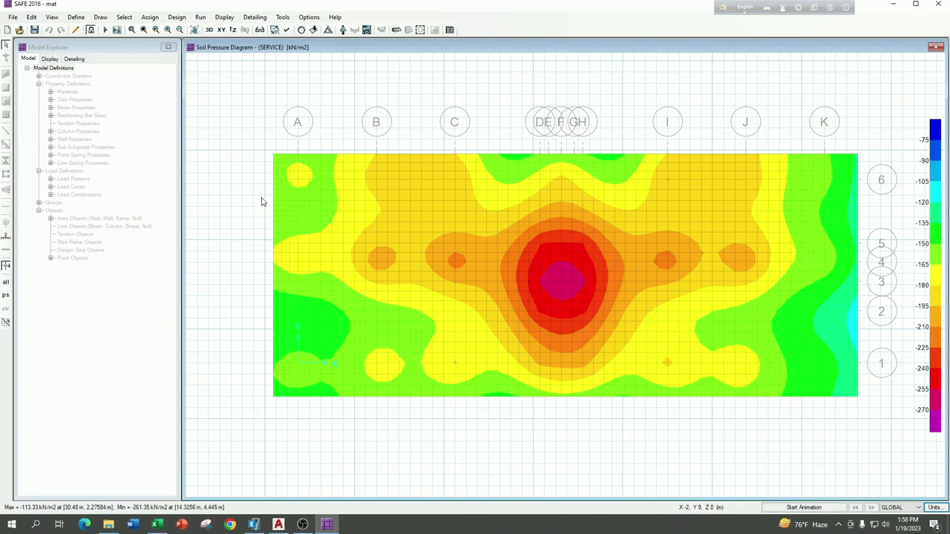
{"action": "left_click", "coordinate": [92, 32]}
{"action": "left_click", "coordinate": [492, 297]}
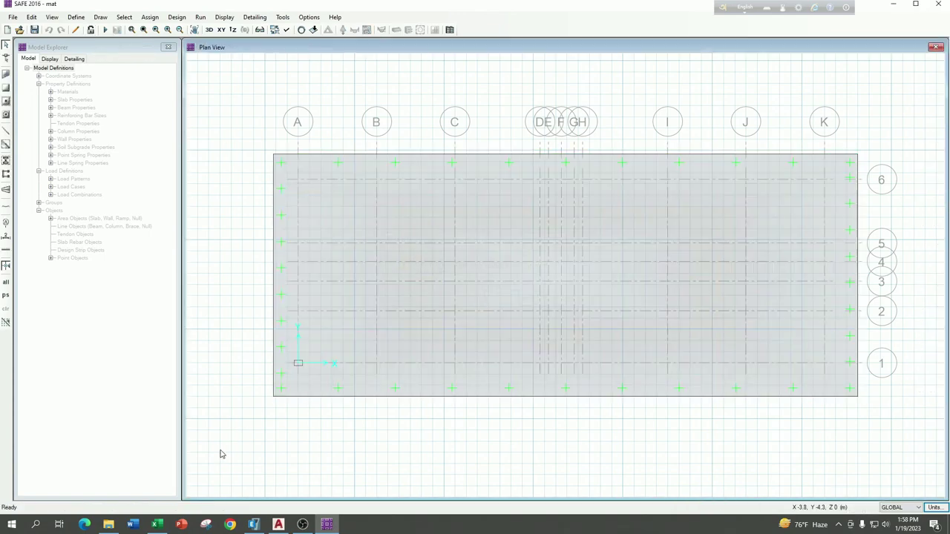
Switch to Excel and set the SI allowable bearing capacity to 280 kN/m² on the Modulus of Subgrade Reaction sheet
{"action": "left_click", "coordinate": [157, 525]}
{"action": "left_click", "coordinate": [153, 498]}
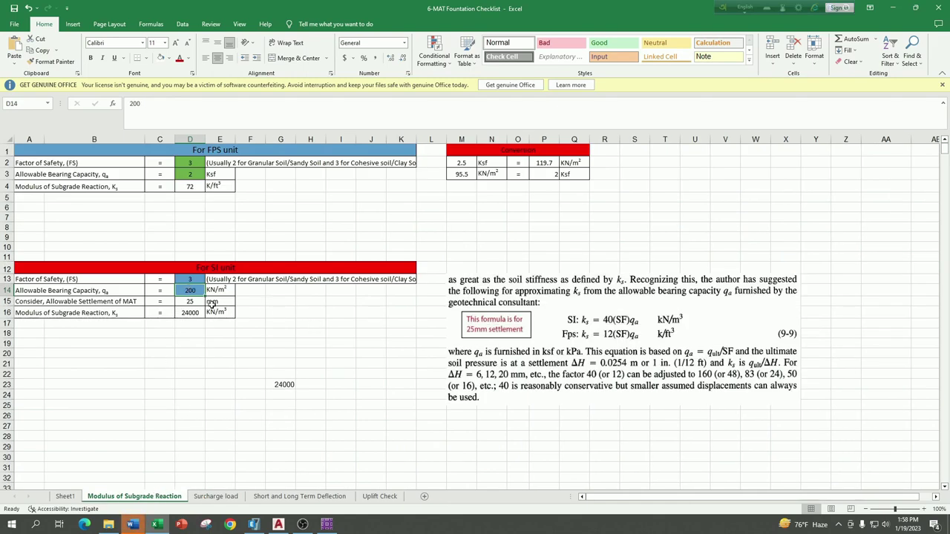
{"action": "type", "text": "28"}
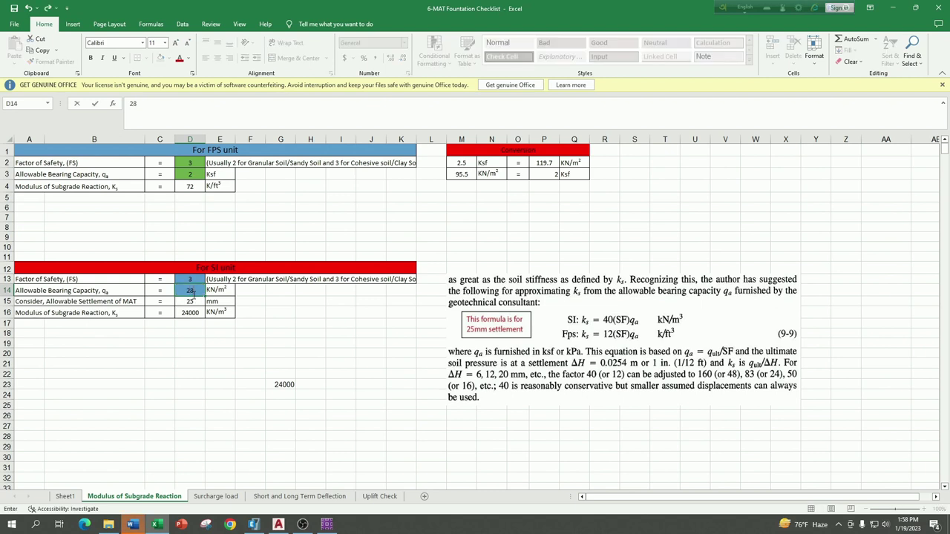
{"action": "left_click", "coordinate": [343, 328]}
{"action": "left_click", "coordinate": [196, 313]}
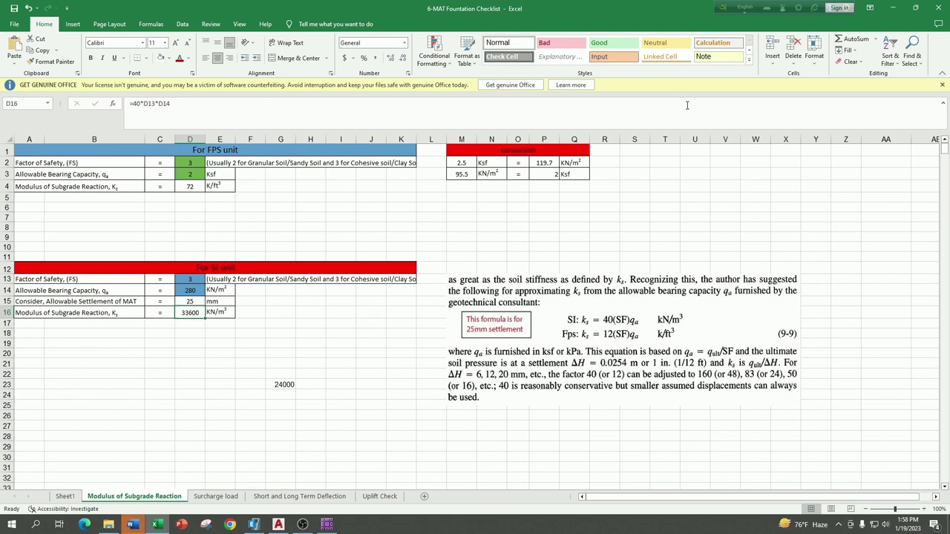
Switch to SAFE and set the SOIL1 subgrade modulus to 33600 kN/m³, the value calculated in the Excel sheet
{"action": "key", "text": "alt+Tab"}
{"action": "left_click", "coordinate": [75, 18]}
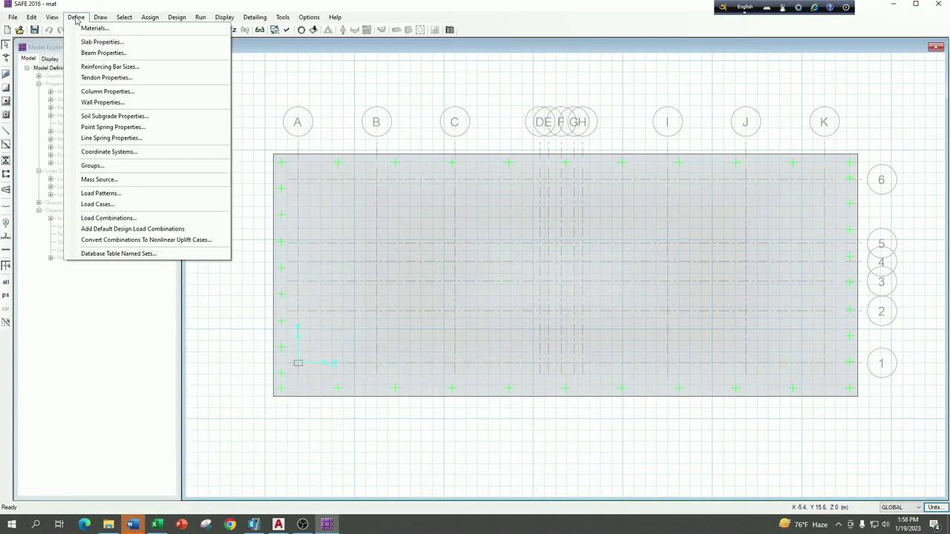
{"action": "left_click", "coordinate": [110, 116]}
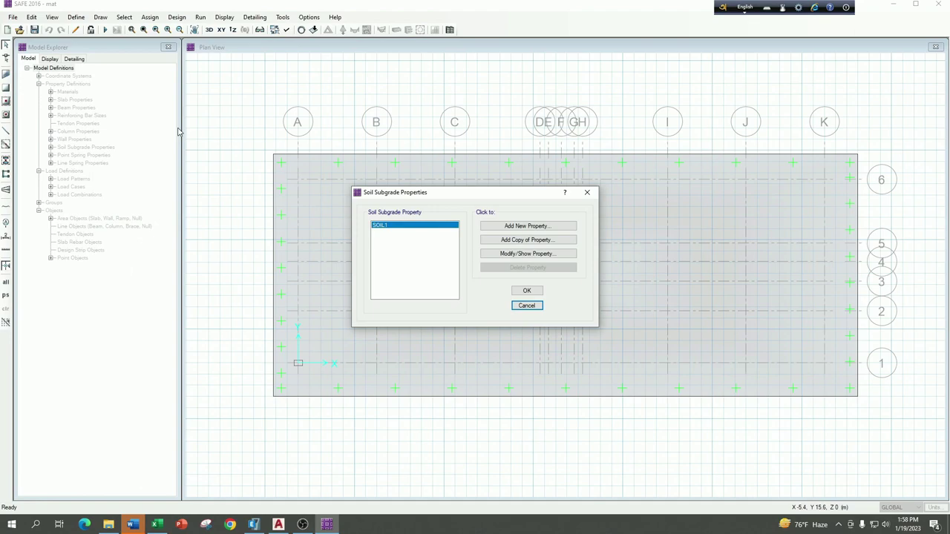
{"action": "left_click", "coordinate": [562, 258]}
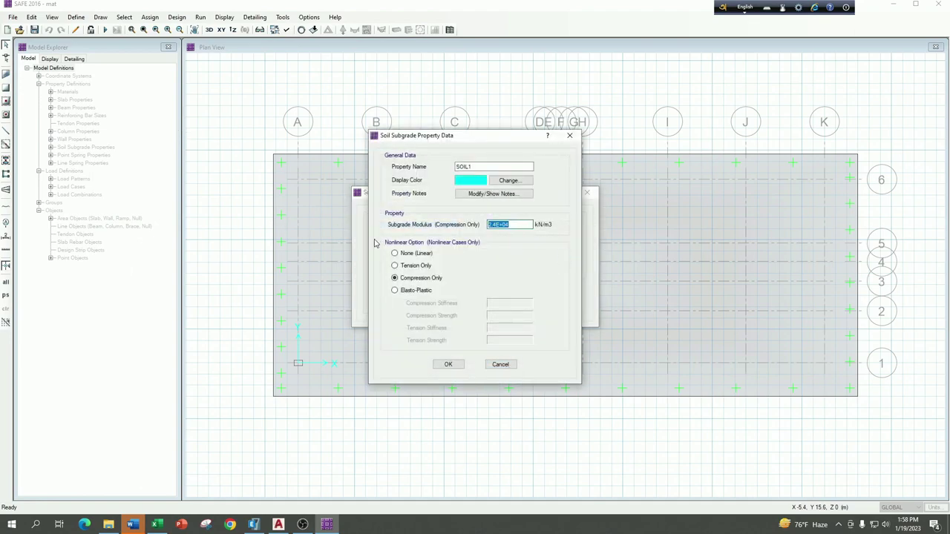
{"action": "left_click", "coordinate": [157, 526]}
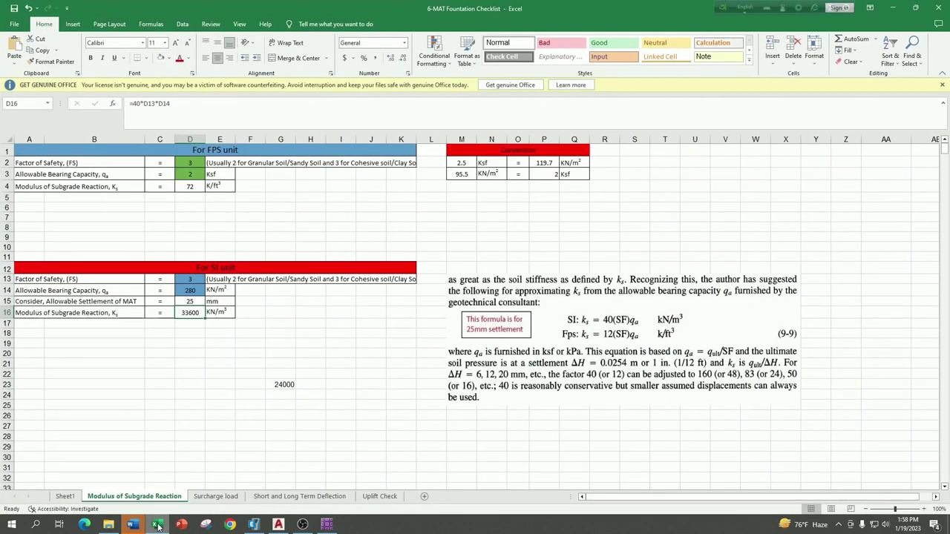
{"action": "left_click", "coordinate": [157, 525]}
{"action": "type", "text": "33600"}
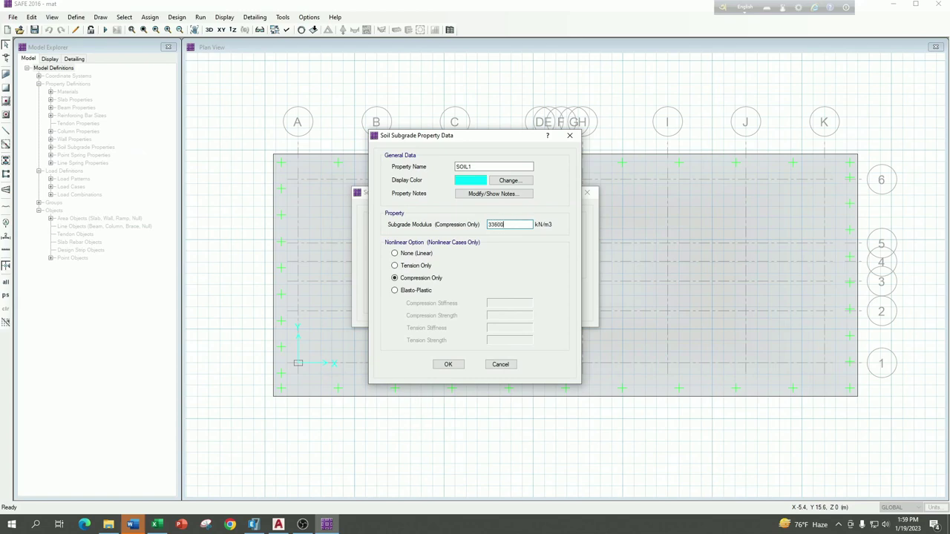
{"action": "left_click", "coordinate": [448, 363]}
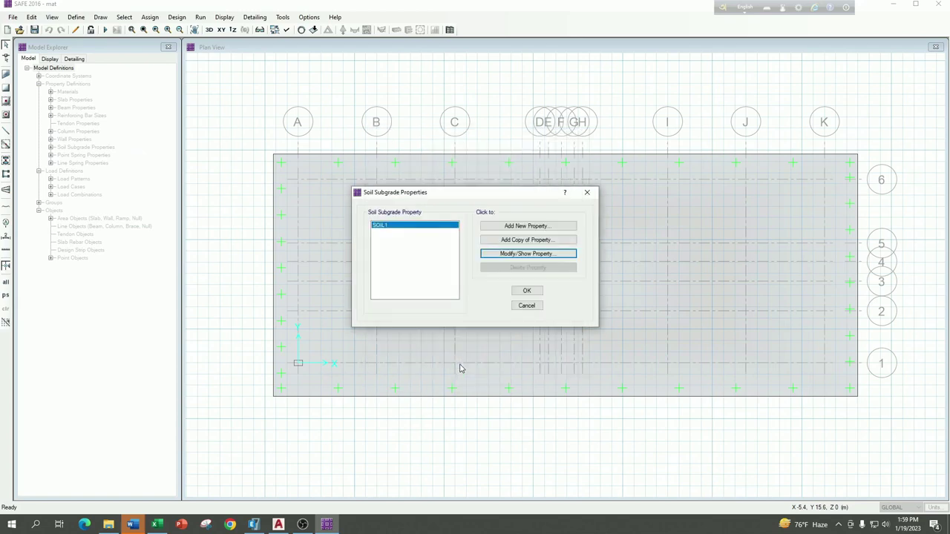
{"action": "left_click", "coordinate": [527, 291]}
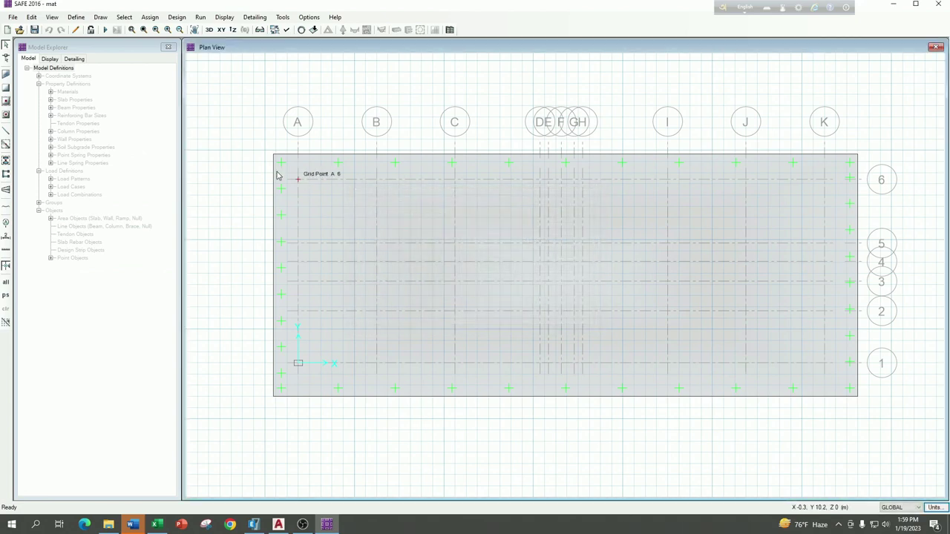
Run the analysis with the new subgrade modulus and display the soil pressures for the SERVICE load combination
{"action": "left_click", "coordinate": [105, 30]}
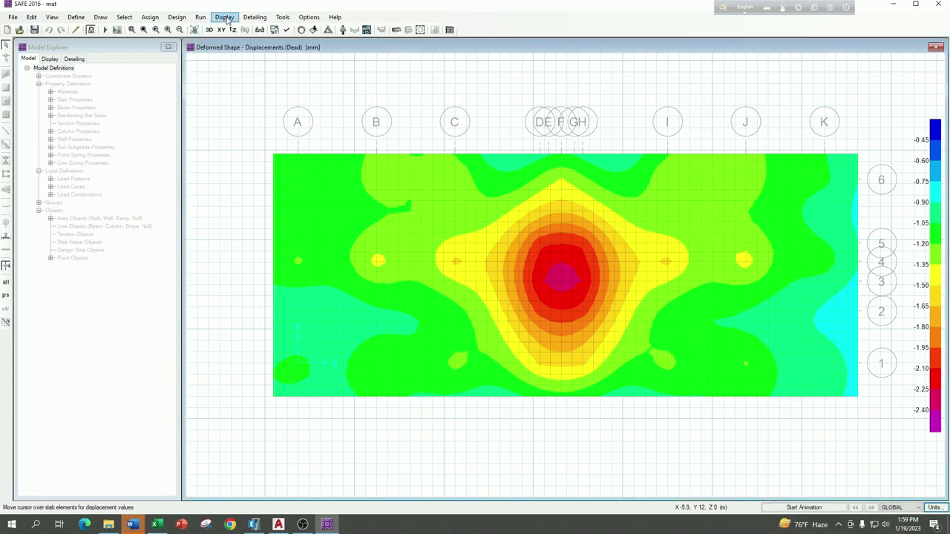
{"action": "left_click", "coordinate": [226, 18]}
{"action": "left_click", "coordinate": [256, 77]}
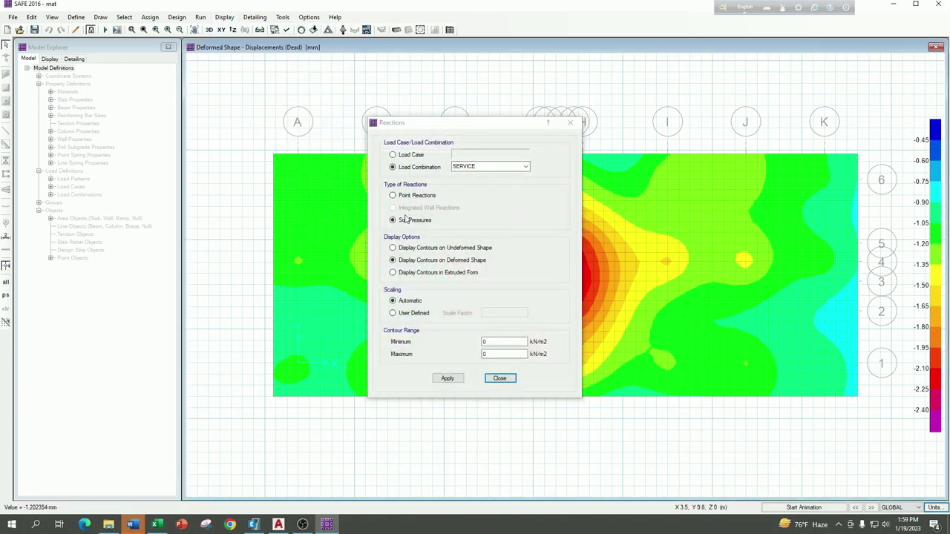
{"action": "left_click", "coordinate": [448, 378]}
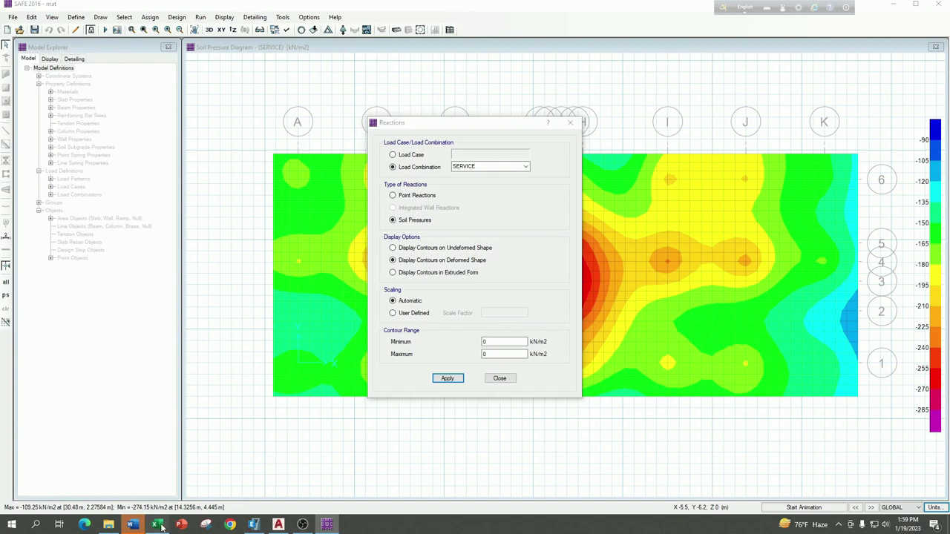
Compare the SERVICE soil pressures with the SI allowable bearing capacity in Excel, and close the Reactions dialog back in SAFE
{"action": "left_click", "coordinate": [157, 524]}
{"action": "left_click", "coordinate": [199, 291]}
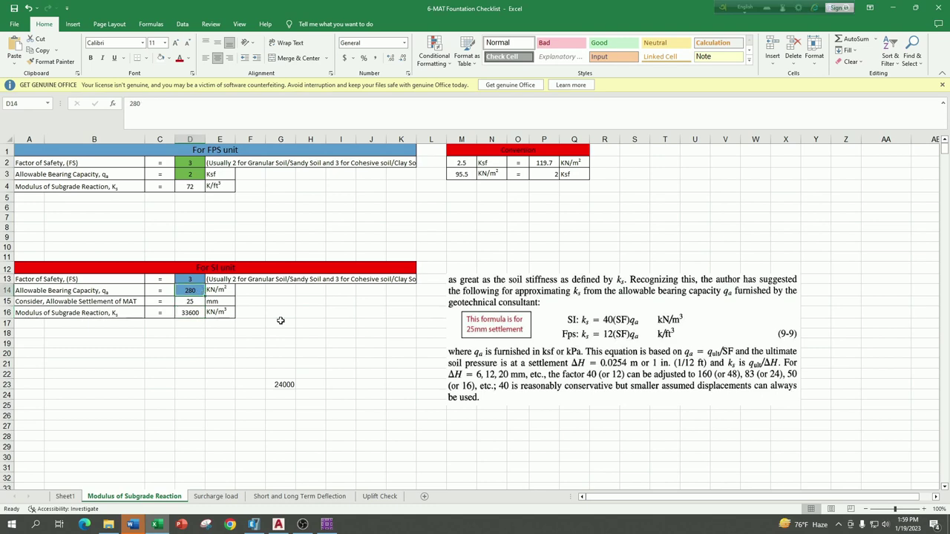
{"action": "left_click", "coordinate": [893, 8]}
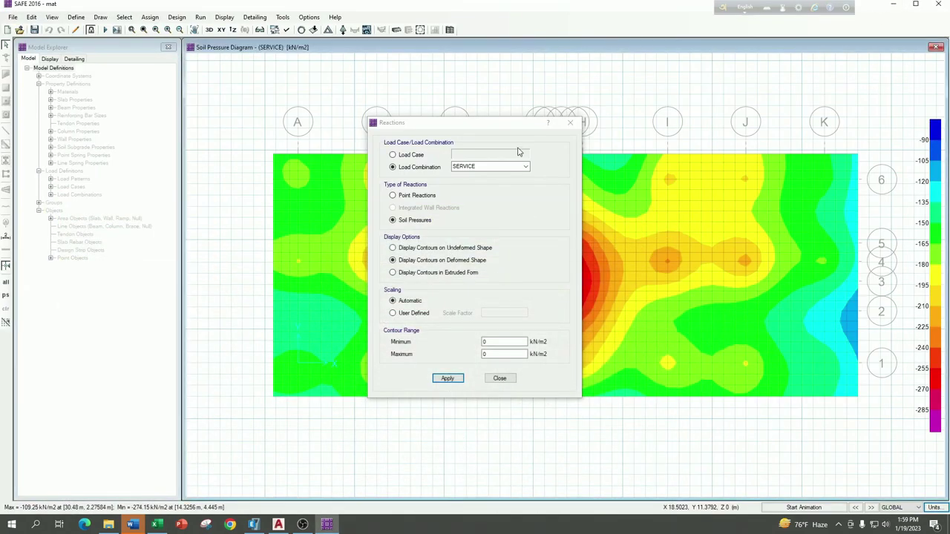
{"action": "left_click", "coordinate": [508, 125]}
{"action": "left_click", "coordinate": [569, 123]}
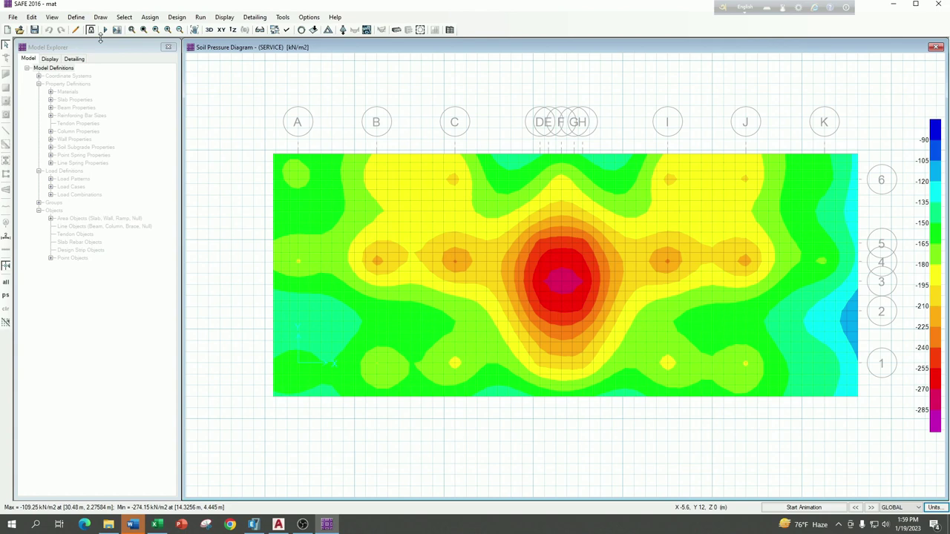
Display the deformed shape contours for the SERVICE load combination and check the mat's settlement
{"action": "left_click", "coordinate": [225, 17]}
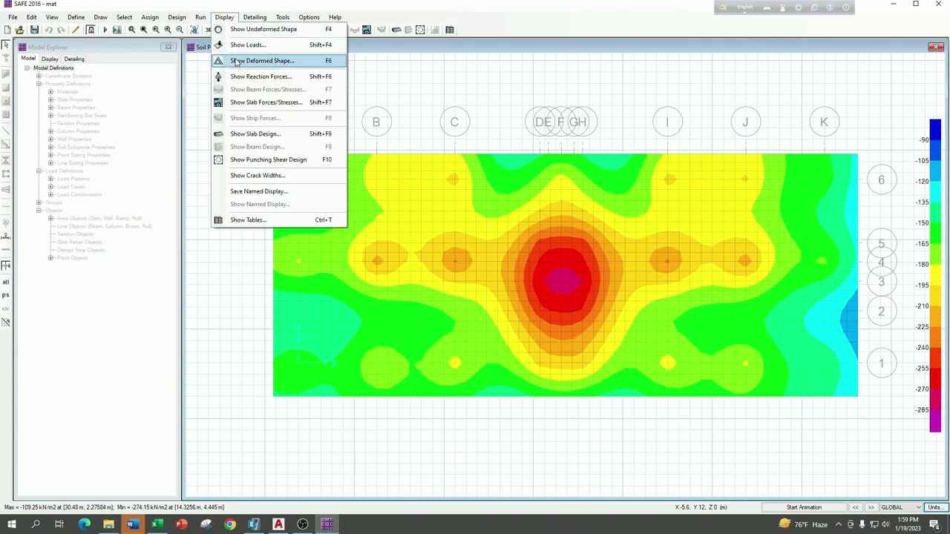
{"action": "left_click", "coordinate": [236, 62]}
{"action": "left_click", "coordinate": [428, 206]}
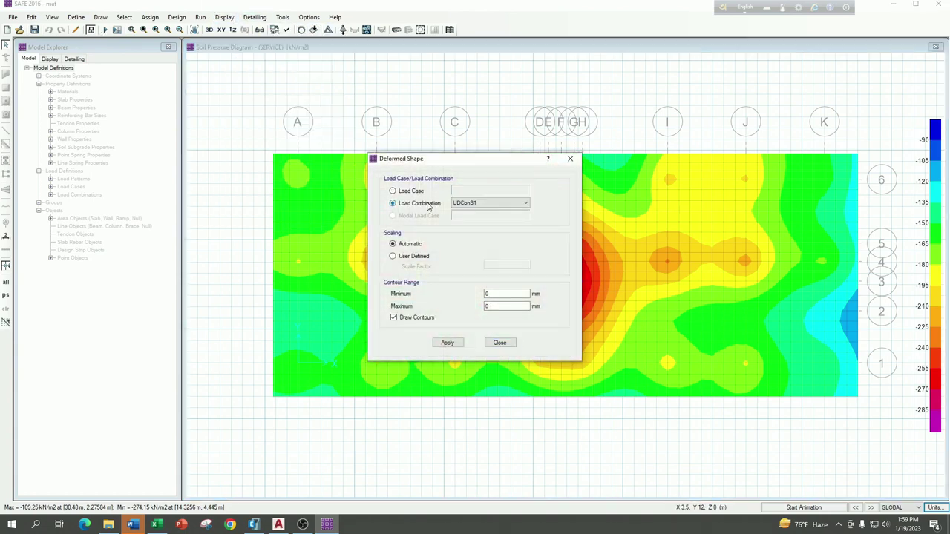
{"action": "left_click", "coordinate": [473, 203]}
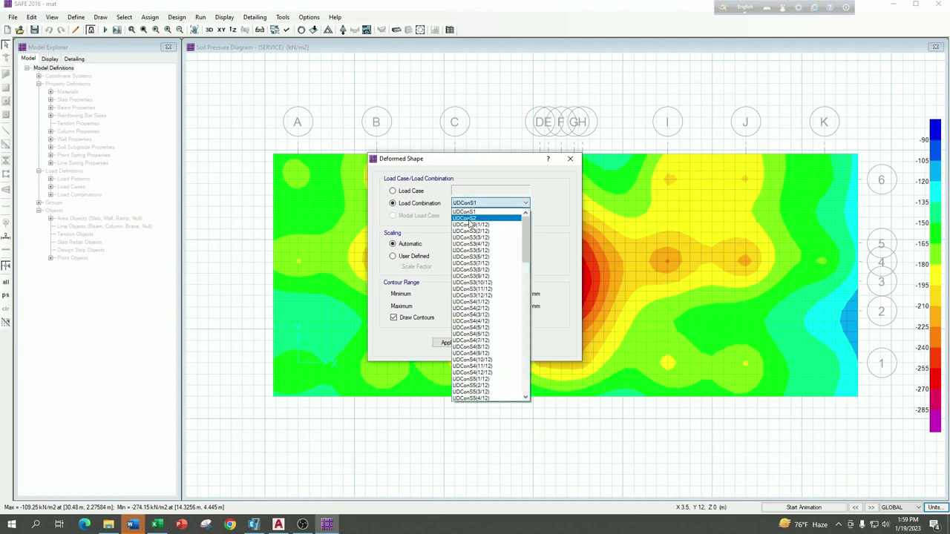
{"action": "scroll", "coordinate": [471, 371], "scroll_direction": "down", "scroll_amount": 10}
{"action": "scroll", "coordinate": [470, 382], "scroll_direction": "down", "scroll_amount": 20}
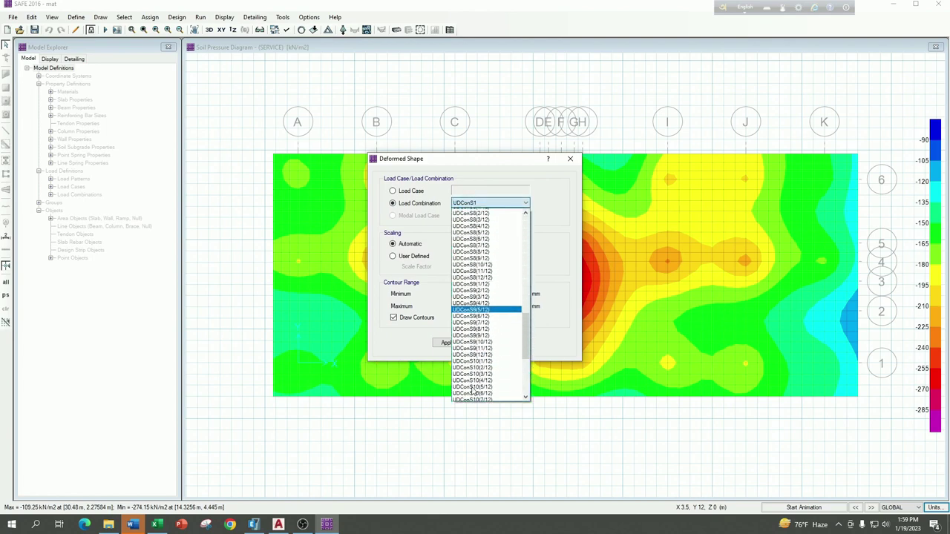
{"action": "scroll", "coordinate": [473, 393], "scroll_direction": "down", "scroll_amount": 5}
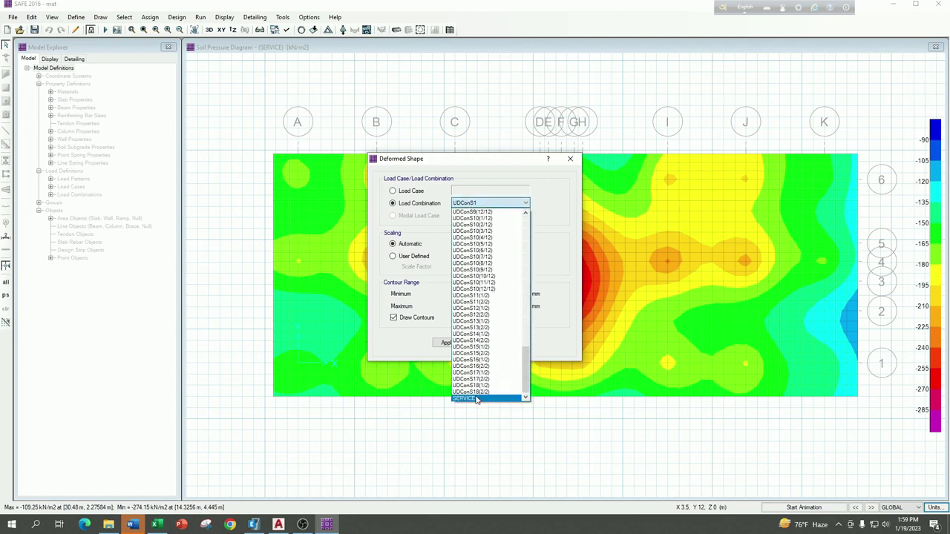
{"action": "left_click", "coordinate": [478, 398]}
{"action": "left_click", "coordinate": [447, 343]}
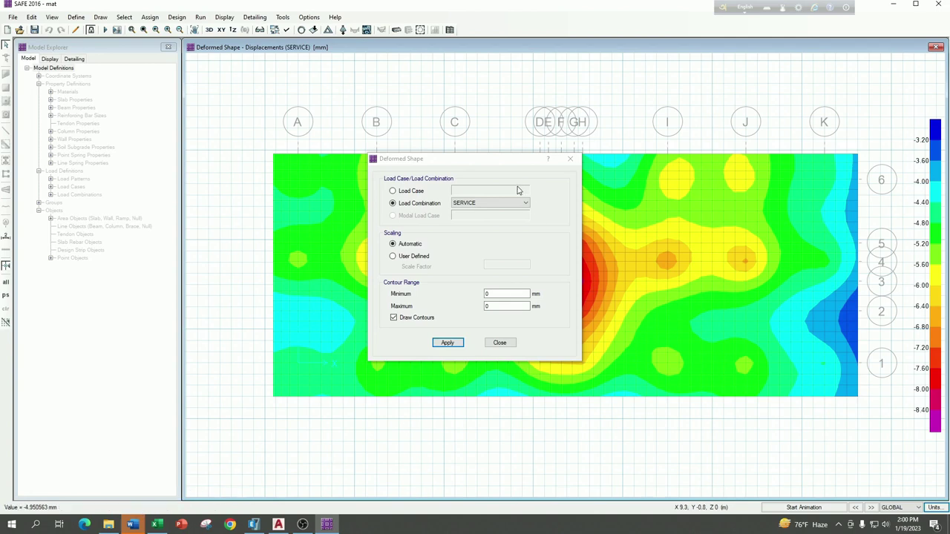
{"action": "left_click", "coordinate": [576, 162]}
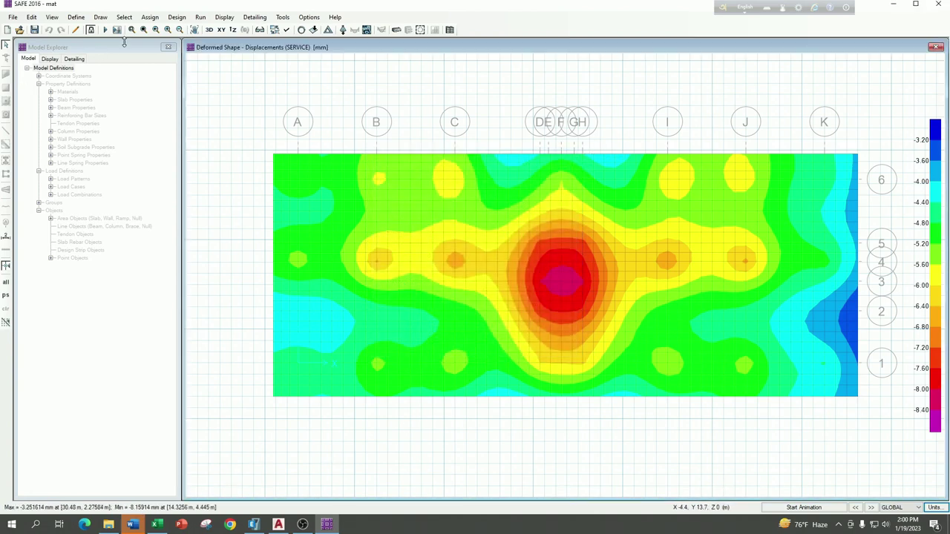
Unlock the model, accepting deletion of its results, and display the Dead_ABOVE point loads on the plan
{"action": "left_click", "coordinate": [92, 31]}
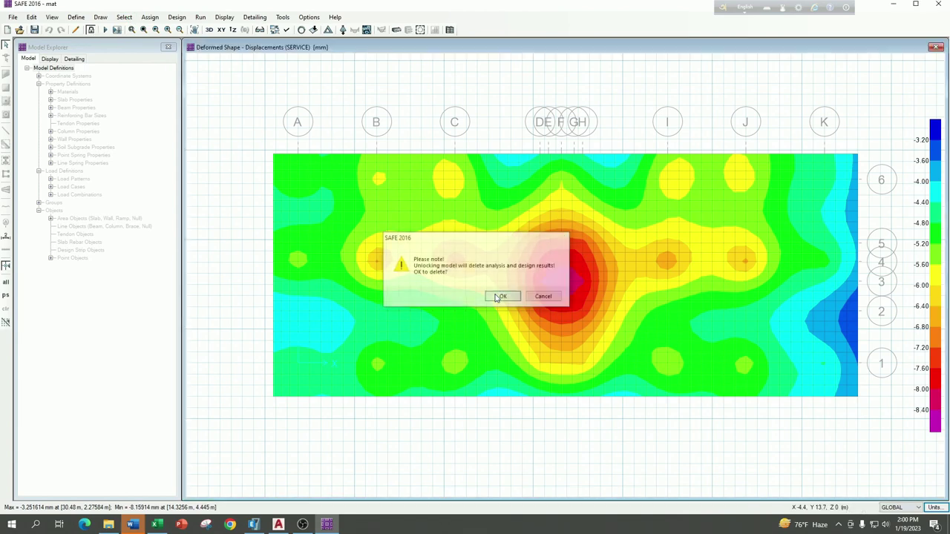
{"action": "left_click", "coordinate": [500, 296]}
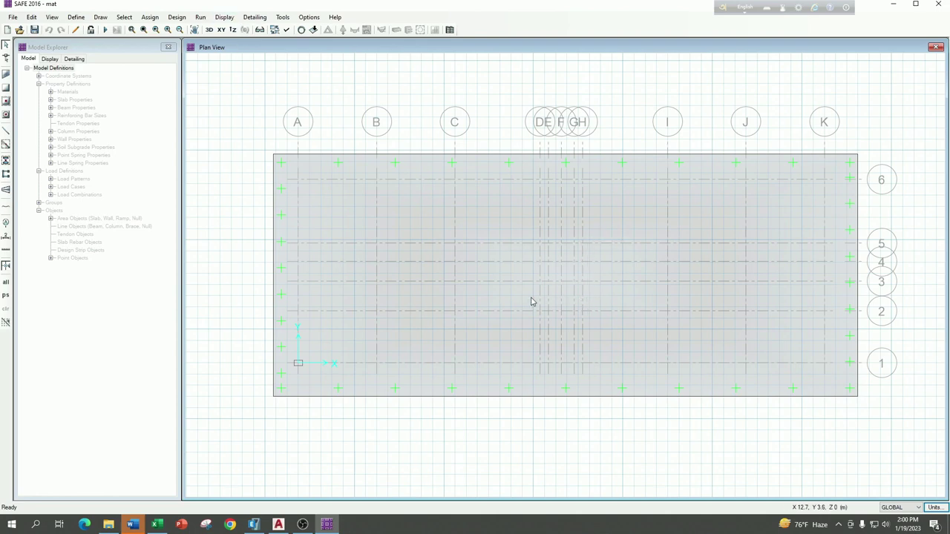
{"action": "left_click", "coordinate": [224, 17]}
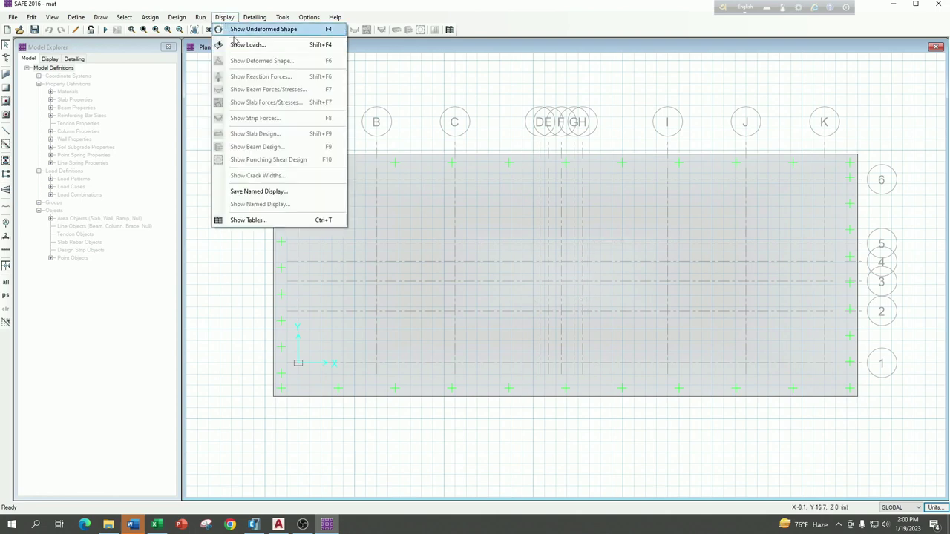
{"action": "left_click", "coordinate": [247, 45]}
{"action": "left_click", "coordinate": [448, 353]}
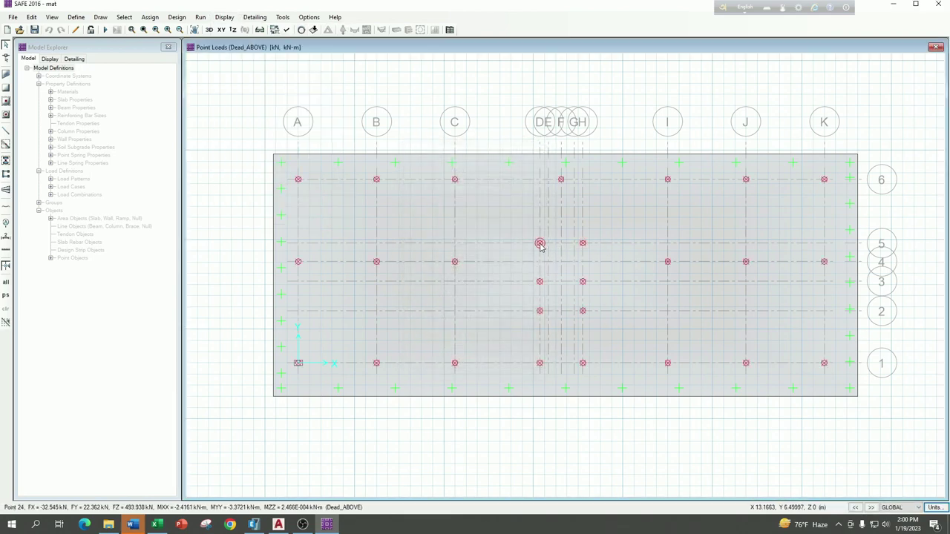
Check the point object information at grid D-5, and review the point loads and load size dimensions at grid A-4
{"action": "left_click", "coordinate": [539, 244]}
{"action": "right_click", "coordinate": [539, 244]}
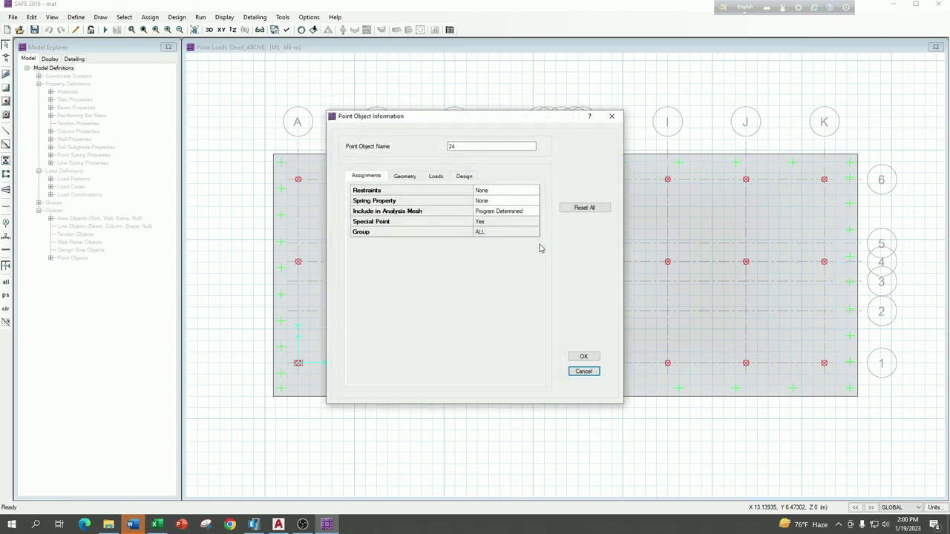
{"action": "key", "text": "Escape"}
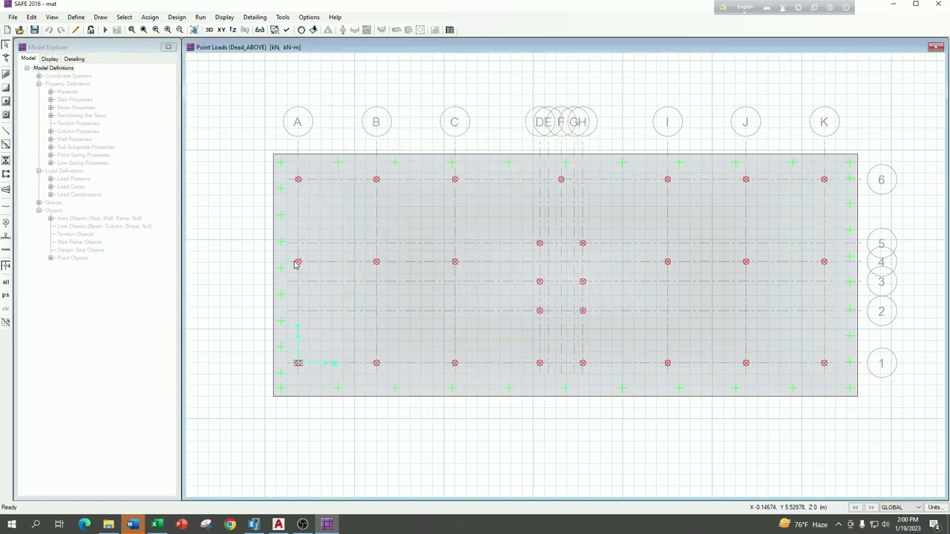
{"action": "right_click", "coordinate": [298, 262]}
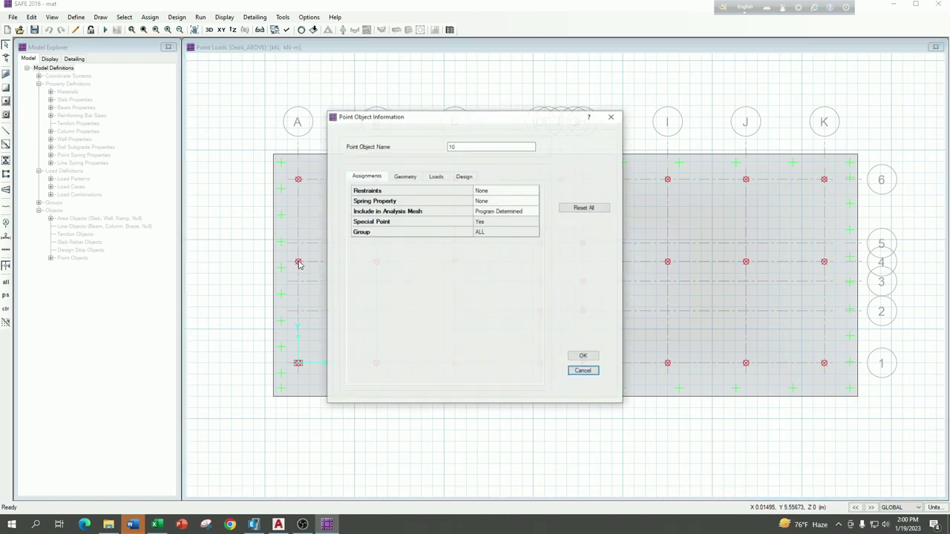
{"action": "left_click", "coordinate": [437, 177]}
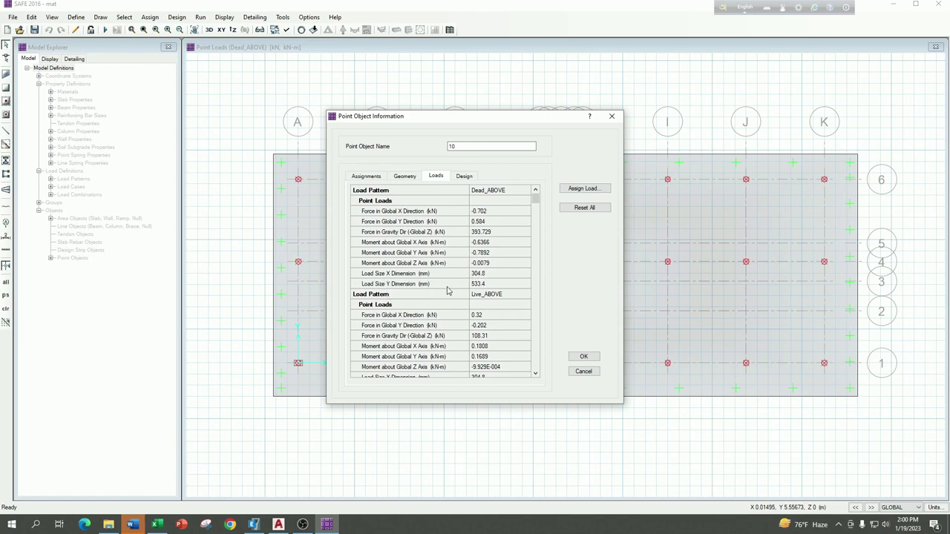
{"action": "left_click_drag", "start_coordinate": [469, 269], "coordinate": [462, 269]}
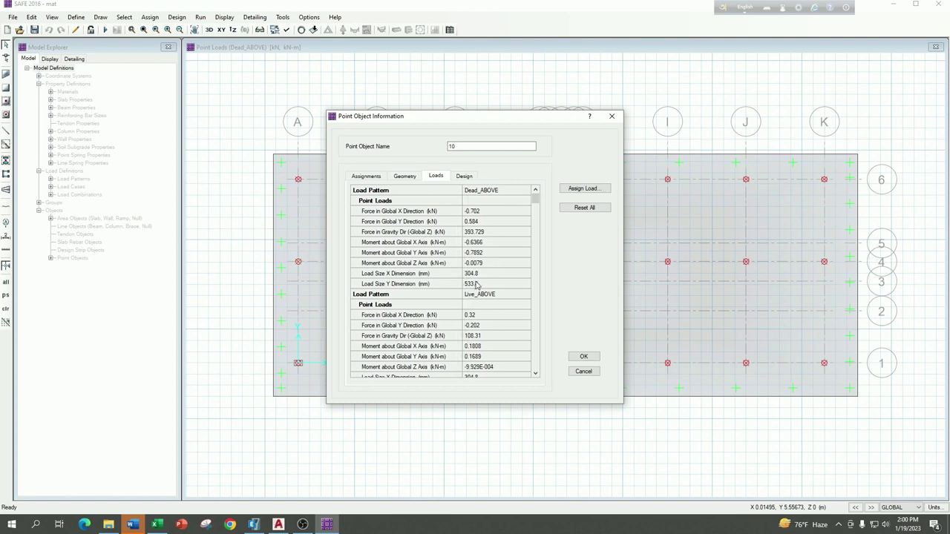
{"action": "left_click", "coordinate": [579, 356]}
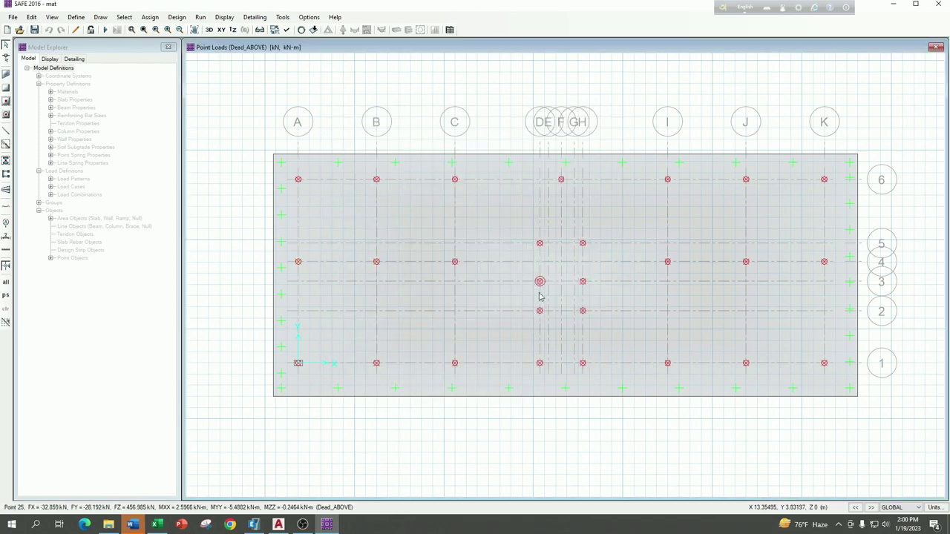
Select the point at grid D-5, switch to AutoCAD and examine the core wall dimensions in the Column Center Line plan
{"action": "right_click", "coordinate": [539, 243]}
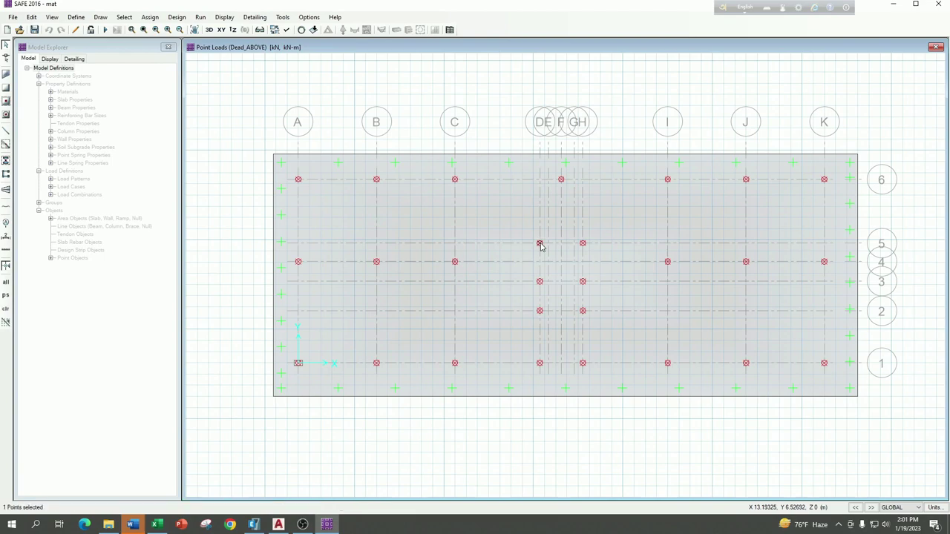
{"action": "left_click", "coordinate": [278, 524]}
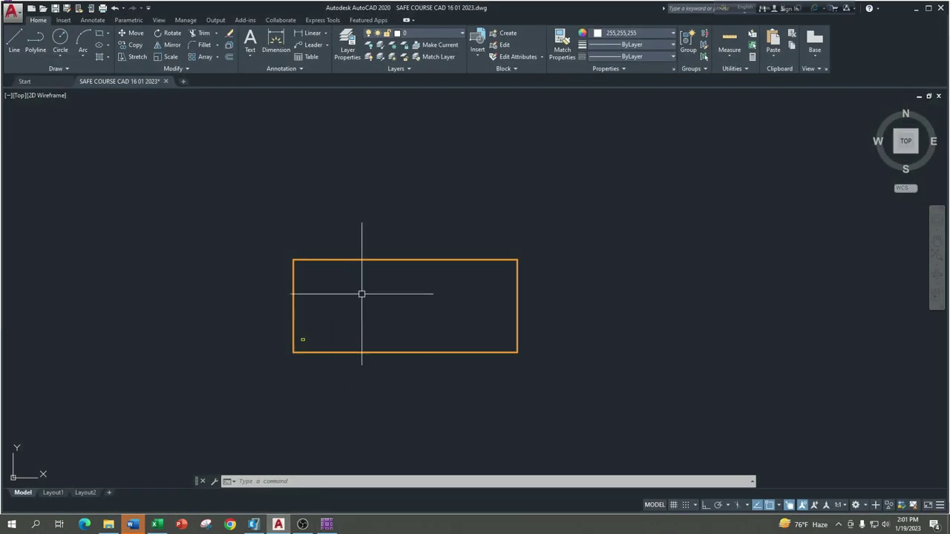
{"action": "scroll", "coordinate": [360, 292], "scroll_direction": "down", "scroll_amount": 3}
{"action": "scroll", "coordinate": [445, 297], "scroll_direction": "up", "scroll_amount": 3}
{"action": "scroll", "coordinate": [788, 378], "scroll_direction": "up", "scroll_amount": 3}
{"action": "middle_click_drag", "start_coordinate": [788, 378], "coordinate": [501, 265]}
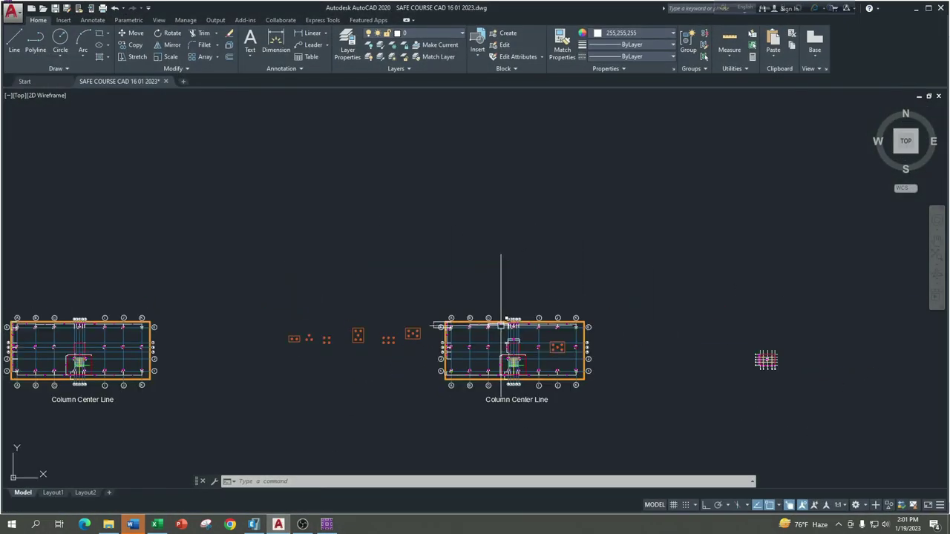
{"action": "scroll", "coordinate": [576, 343], "scroll_direction": "up", "scroll_amount": 2}
{"action": "scroll", "coordinate": [377, 297], "scroll_direction": "up", "scroll_amount": 3}
{"action": "scroll", "coordinate": [377, 218], "scroll_direction": "down", "scroll_amount": 2}
{"action": "scroll", "coordinate": [462, 312], "scroll_direction": "up", "scroll_amount": 4}
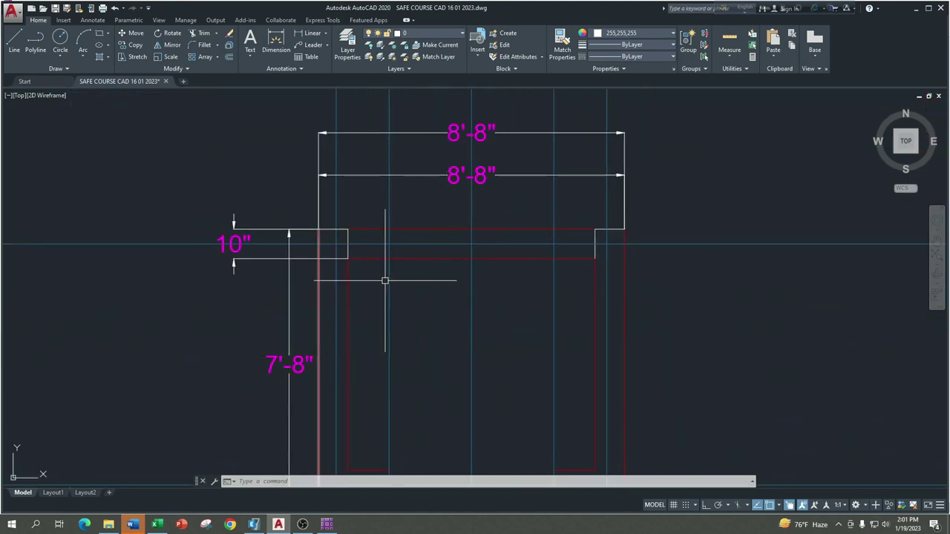
{"action": "scroll", "coordinate": [485, 275], "scroll_direction": "down", "scroll_amount": 5}
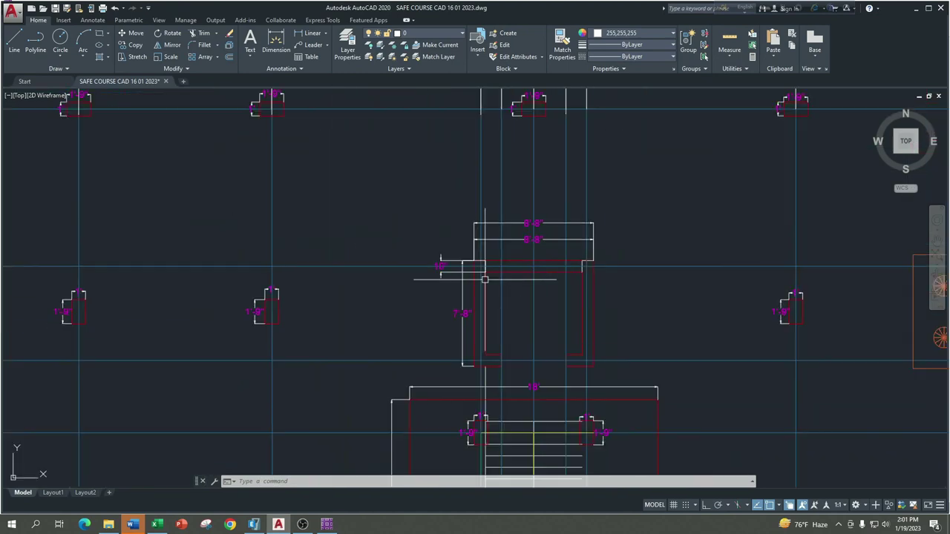
Examine the outline and dimensions of the column west of the core wall, and the core wall's dimensions
{"action": "scroll", "coordinate": [265, 307], "scroll_direction": "up", "scroll_amount": 5}
{"action": "left_click", "coordinate": [254, 277]}
{"action": "left_click", "coordinate": [272, 286]}
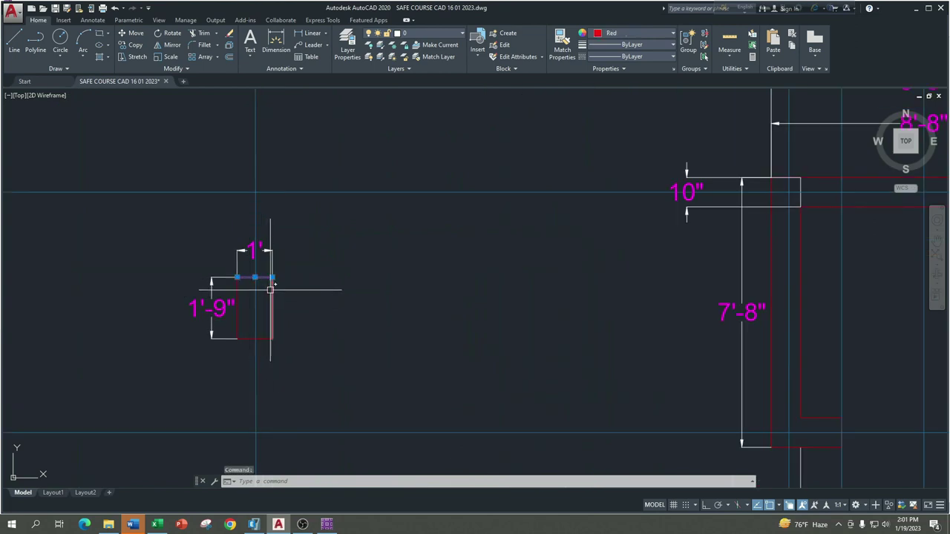
{"action": "left_click", "coordinate": [263, 338]}
{"action": "left_click", "coordinate": [237, 305]}
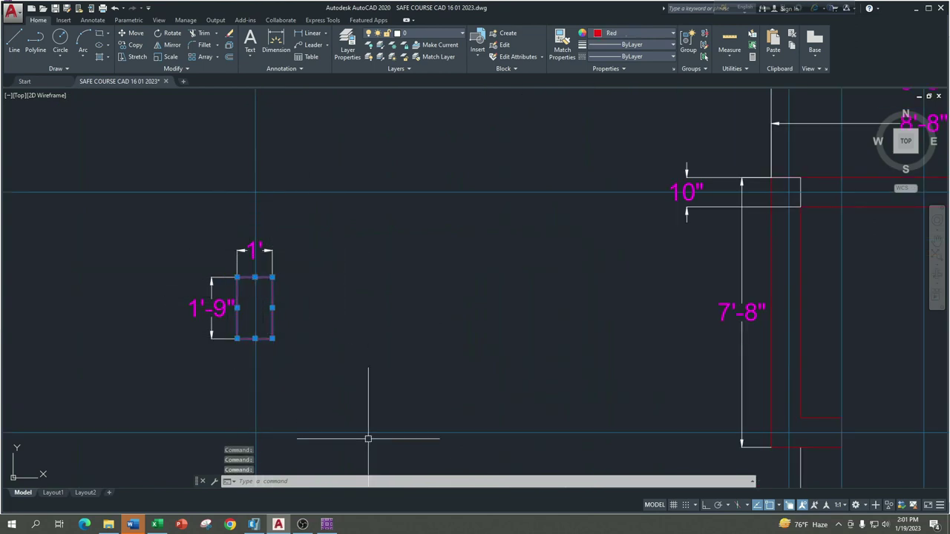
{"action": "scroll", "coordinate": [509, 279], "scroll_direction": "down", "scroll_amount": 2}
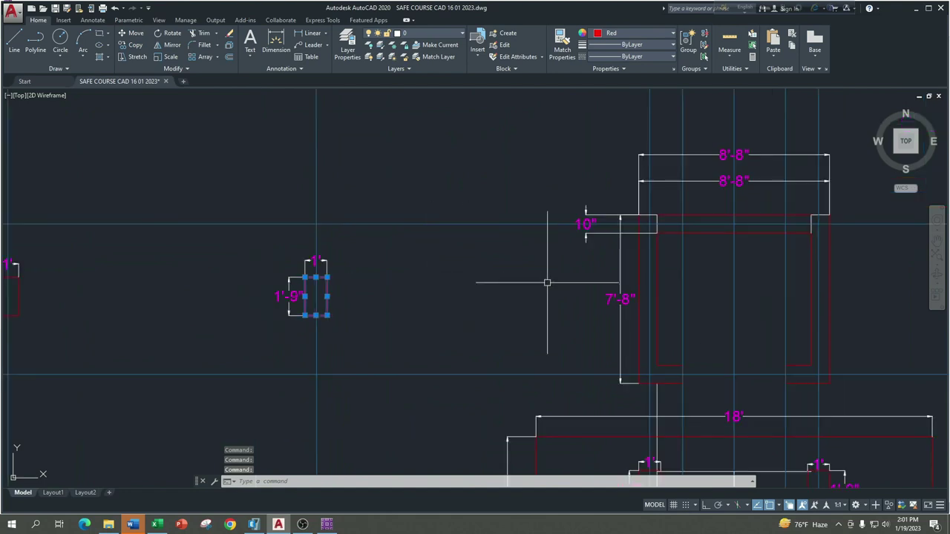
{"action": "middle_click_drag", "start_coordinate": [547, 282], "coordinate": [359, 304]}
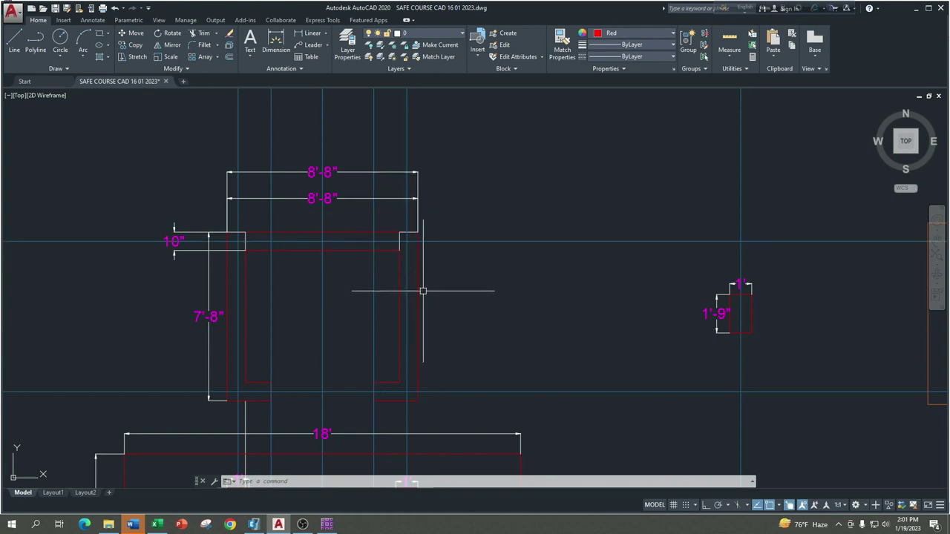
Switch to SAFE, show the loads of point object 24 and start a new force load assignment on it
{"action": "left_click", "coordinate": [916, 7]}
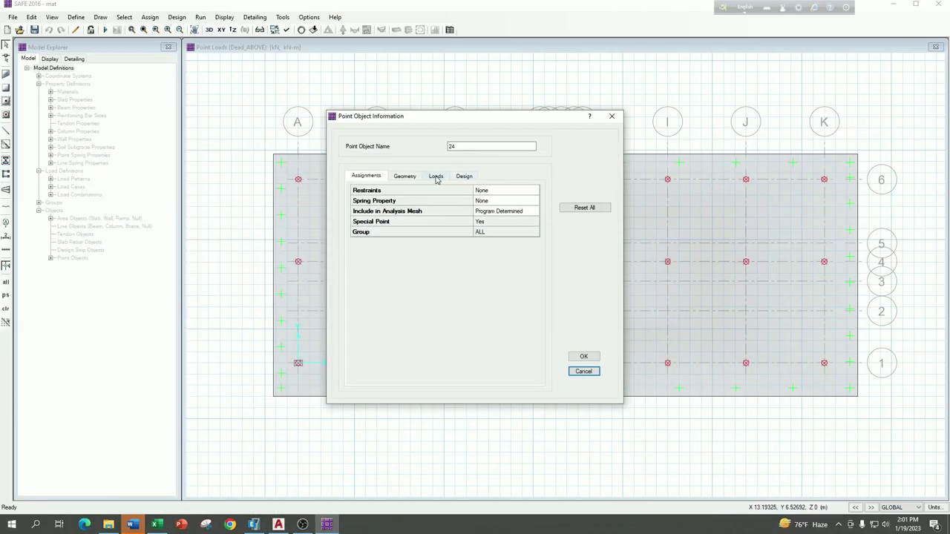
{"action": "left_click", "coordinate": [436, 178]}
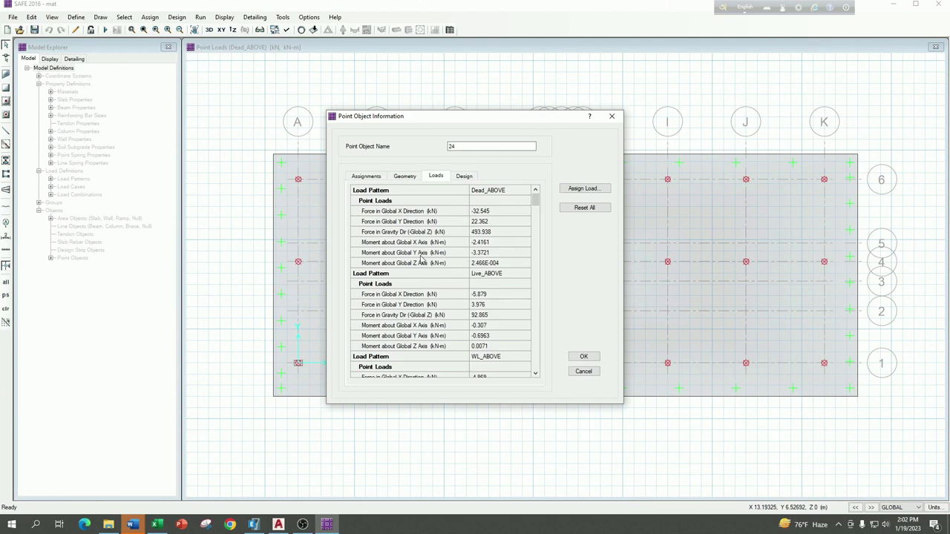
{"action": "left_click", "coordinate": [582, 190]}
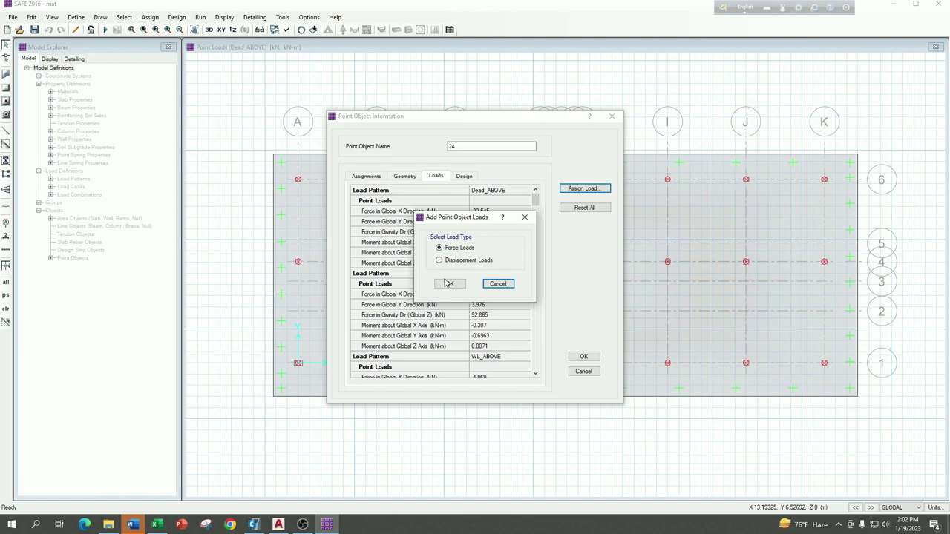
{"action": "left_click", "coordinate": [449, 284]}
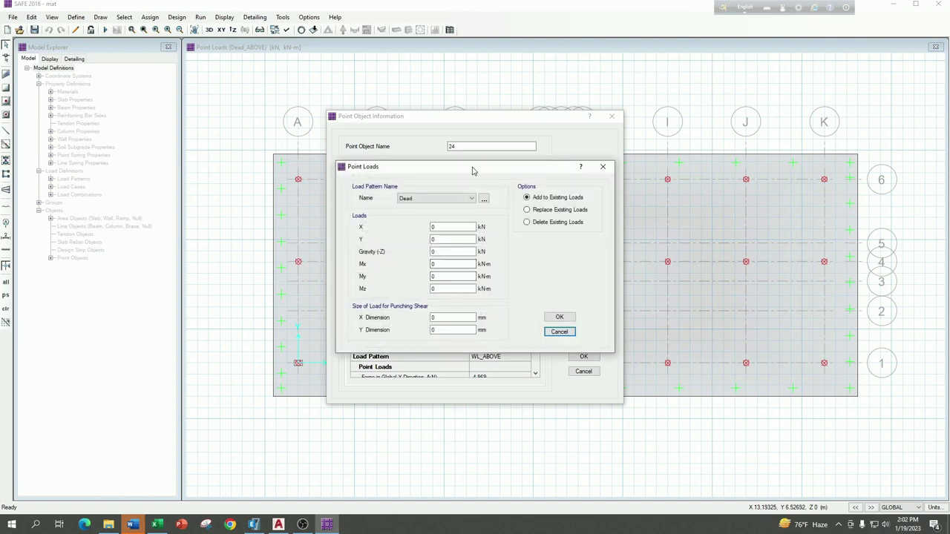
{"action": "left_click_drag", "start_coordinate": [473, 172], "coordinate": [310, 126]}
{"action": "left_click", "coordinate": [308, 148]}
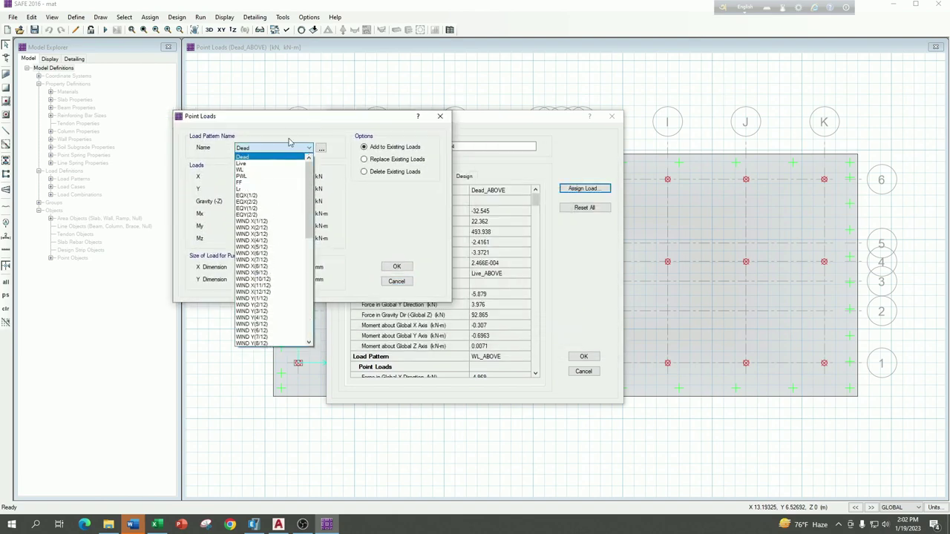
{"action": "left_click", "coordinate": [373, 131]}
{"action": "left_click_drag", "start_coordinate": [350, 123], "coordinate": [250, 123]}
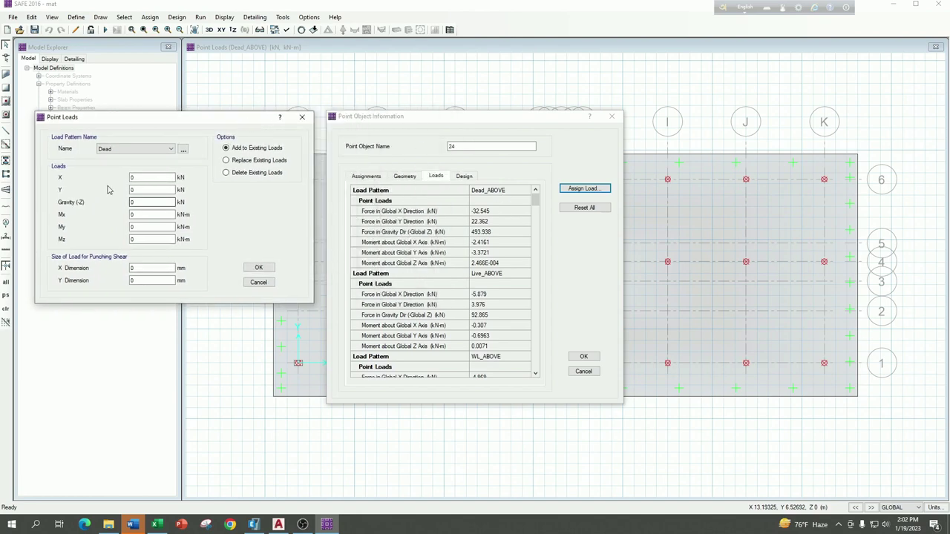
Give point 24's Dead_ABOVE load a punching shear load size of 1320.8 mm in both X and Y, added to the existing loads
{"action": "left_click", "coordinate": [132, 151]}
{"action": "scroll", "coordinate": [126, 273], "scroll_direction": "down", "scroll_amount": 12}
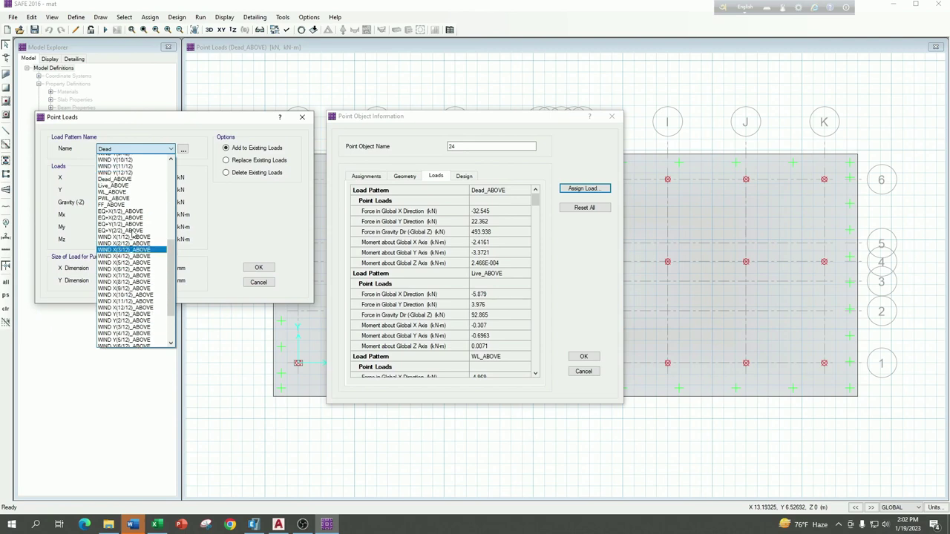
{"action": "scroll", "coordinate": [130, 267], "scroll_direction": "up", "scroll_amount": 4}
{"action": "left_click", "coordinate": [122, 222]}
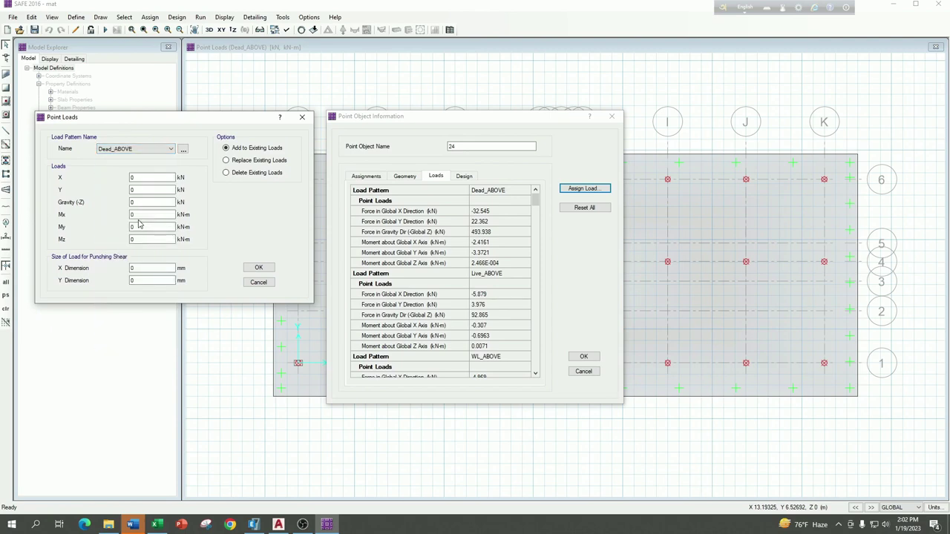
{"action": "double_click", "coordinate": [150, 268]}
{"action": "key", "text": "Tab"}
{"action": "left_click", "coordinate": [256, 268]}
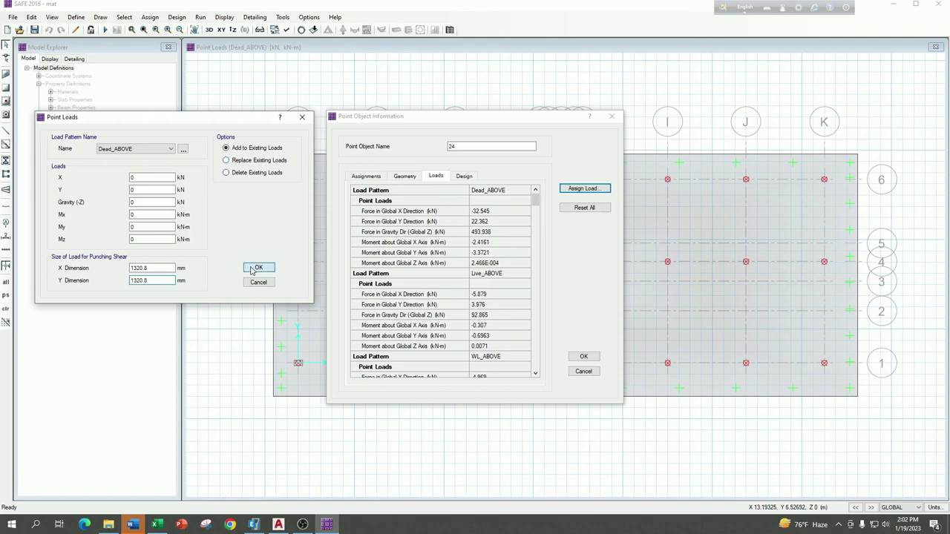
Add the 1320.8 by 1320.8 mm punching shear load size to point 24's Live_ABOVE load
{"action": "left_click", "coordinate": [584, 189]}
{"action": "left_click", "coordinate": [460, 285]}
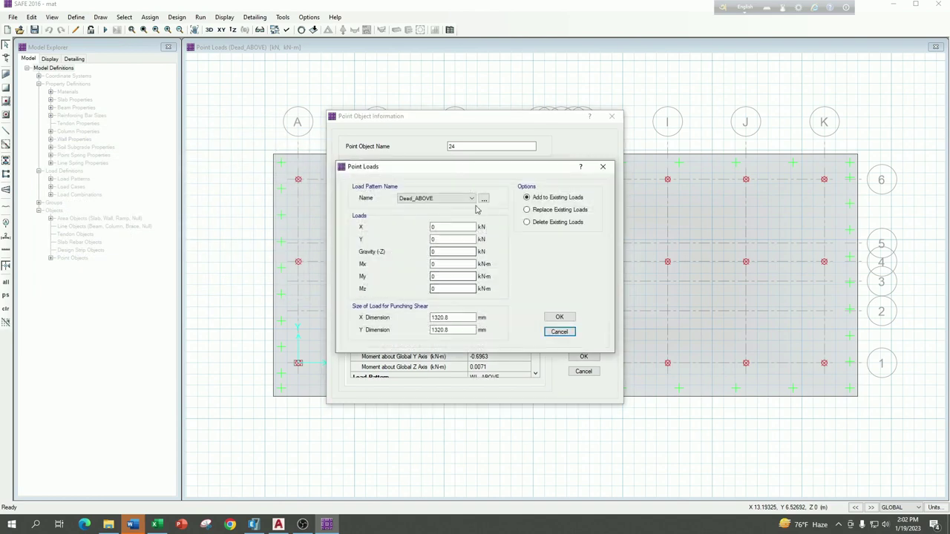
{"action": "left_click", "coordinate": [453, 198]}
{"action": "left_click", "coordinate": [449, 219]}
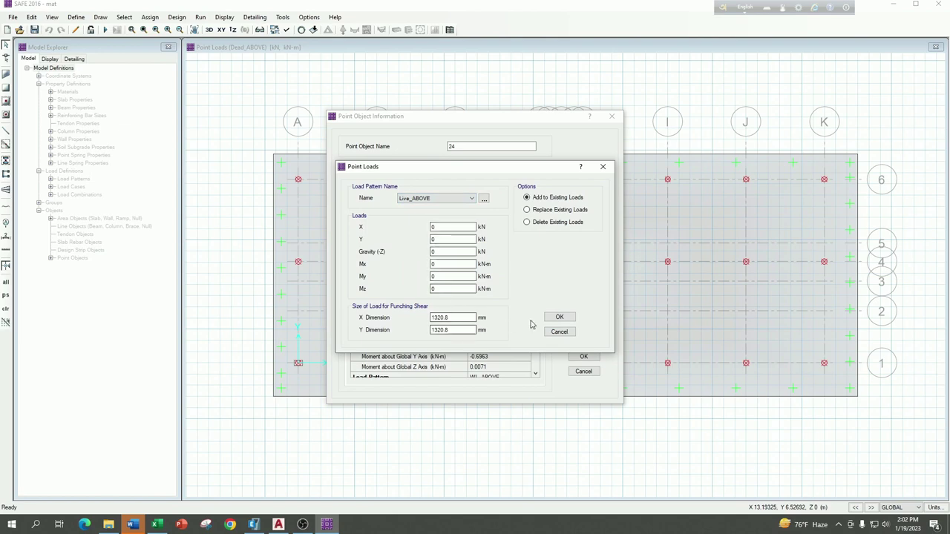
{"action": "double_click", "coordinate": [449, 321]}
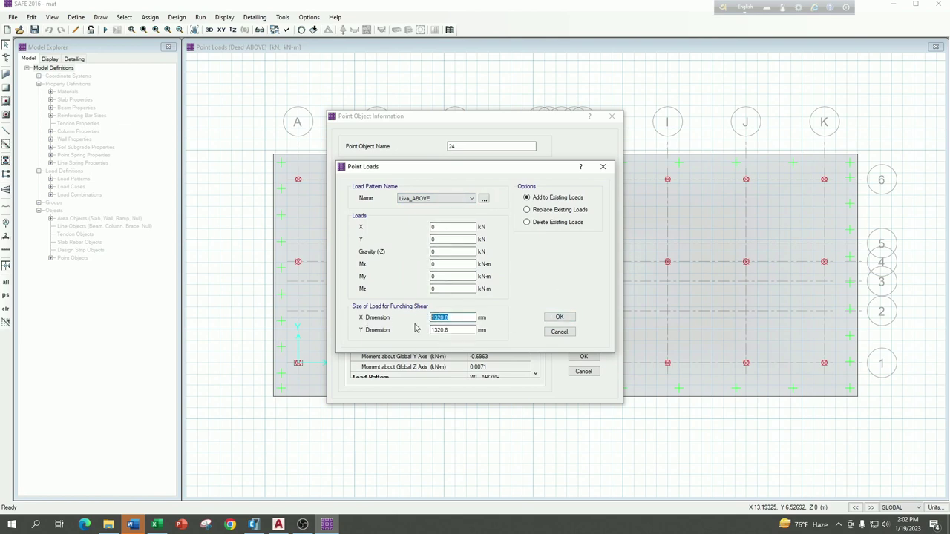
{"action": "key", "text": "Tab"}
{"action": "left_click_drag", "start_coordinate": [454, 166], "coordinate": [199, 154]}
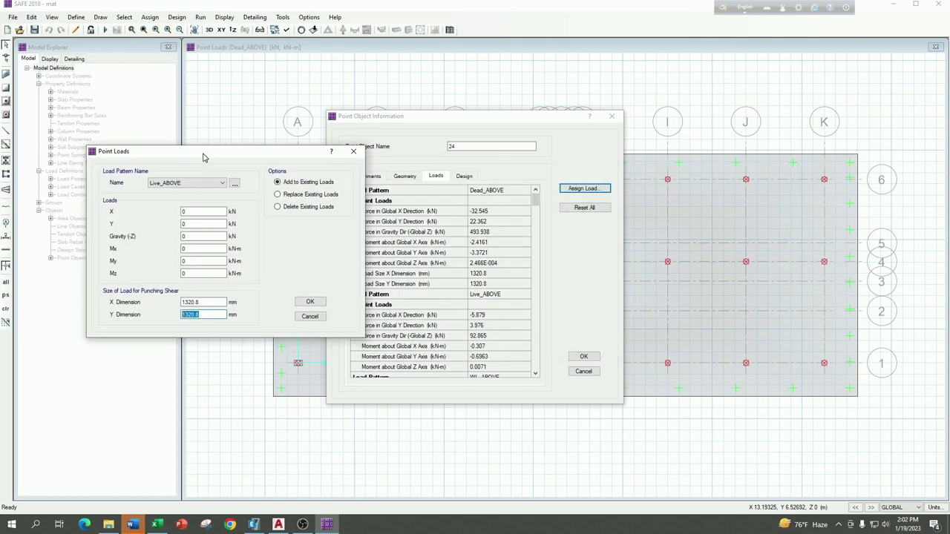
{"action": "left_click", "coordinate": [305, 303]}
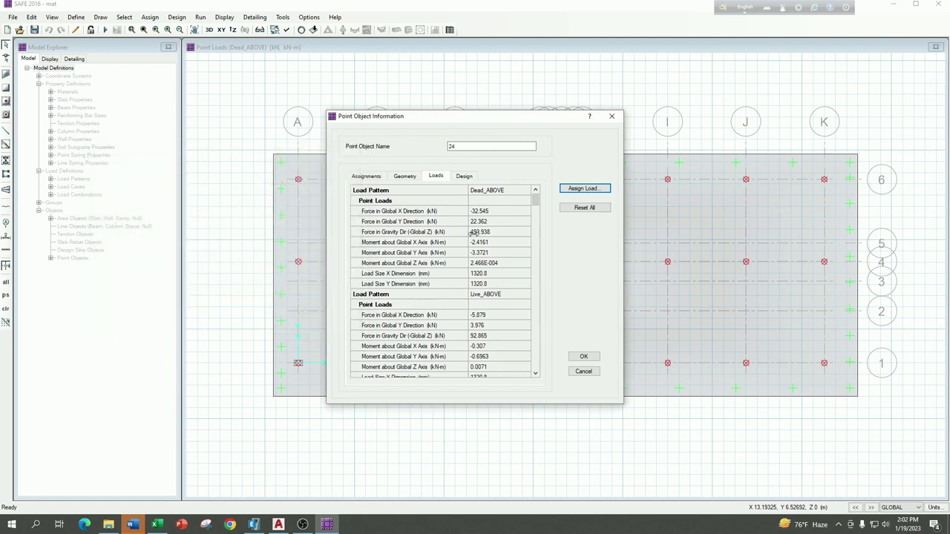
Assign the 1320.8 by 1320.8 mm punching shear load size to the WL_ABOVE pattern at point 24
{"action": "left_click", "coordinate": [584, 189]}
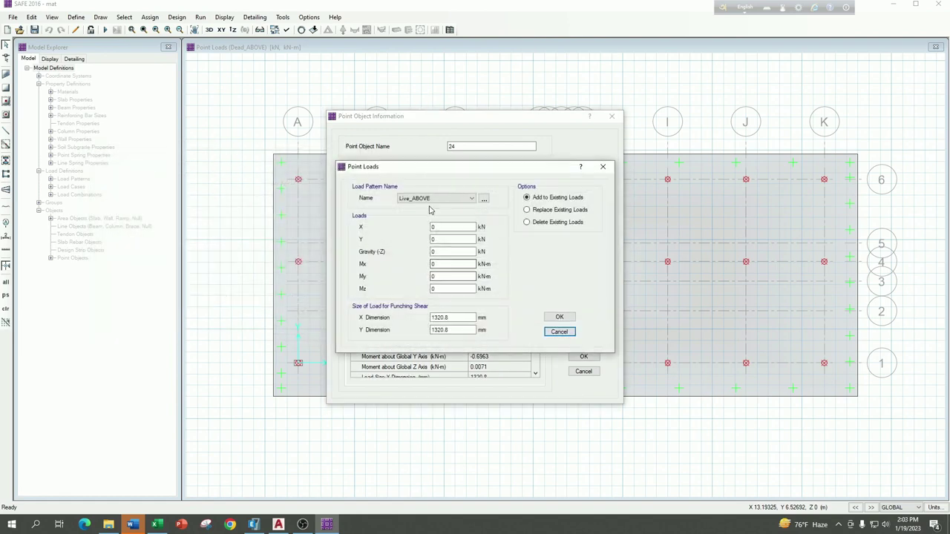
{"action": "left_click", "coordinate": [434, 199]}
{"action": "left_click", "coordinate": [425, 215]}
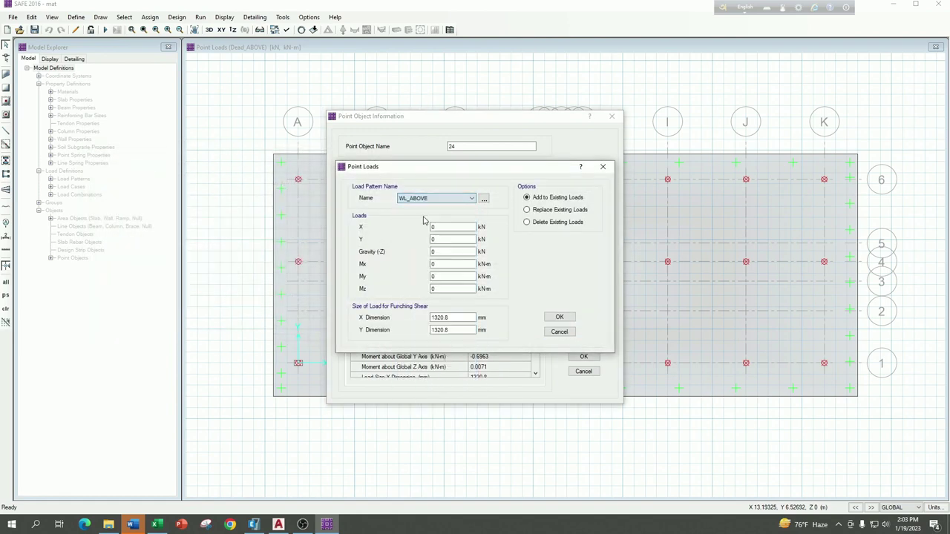
{"action": "left_click", "coordinate": [556, 317]}
Assign the 1320.8 by 1320.8 mm punching shear load size to the PWL_ABOVE pattern at point 24
{"action": "left_click", "coordinate": [585, 187]}
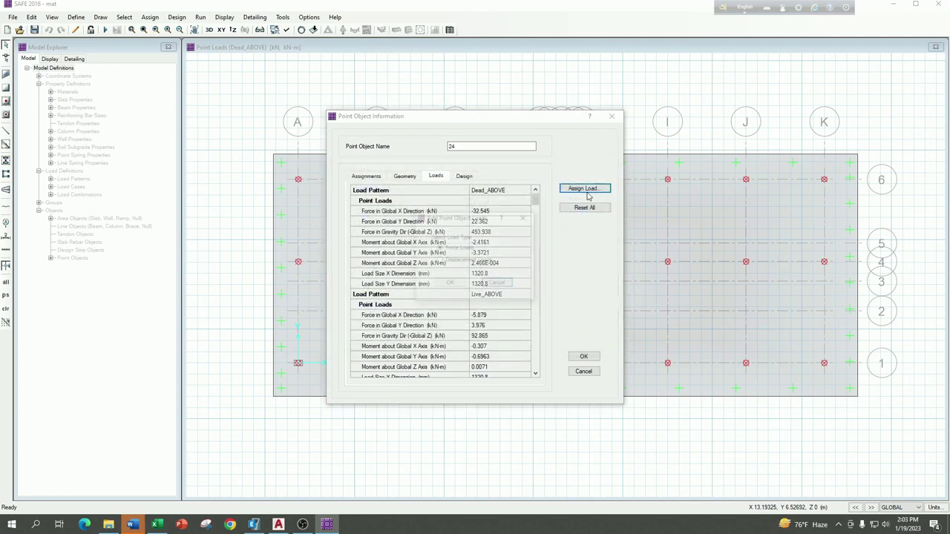
{"action": "left_click", "coordinate": [451, 284]}
{"action": "left_click", "coordinate": [465, 199]}
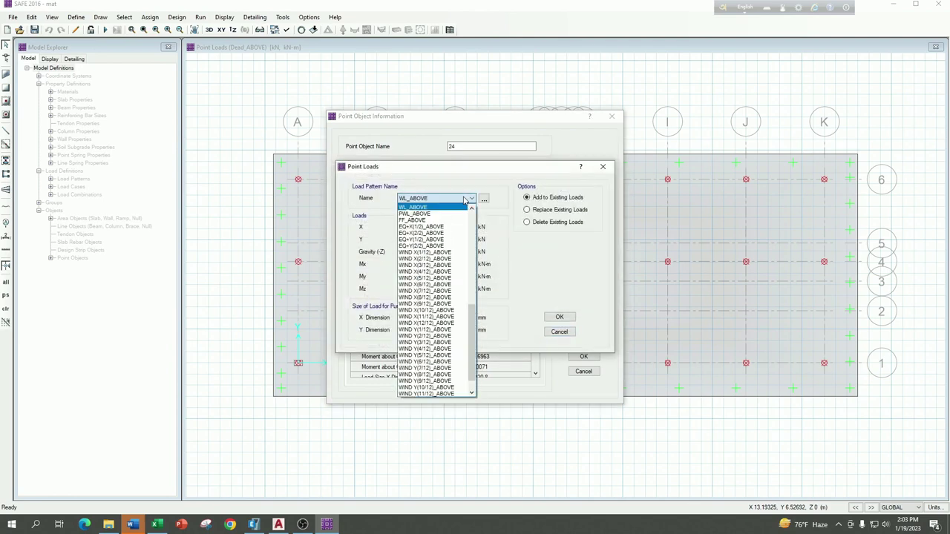
{"action": "left_click", "coordinate": [433, 214]}
{"action": "left_click", "coordinate": [558, 317]}
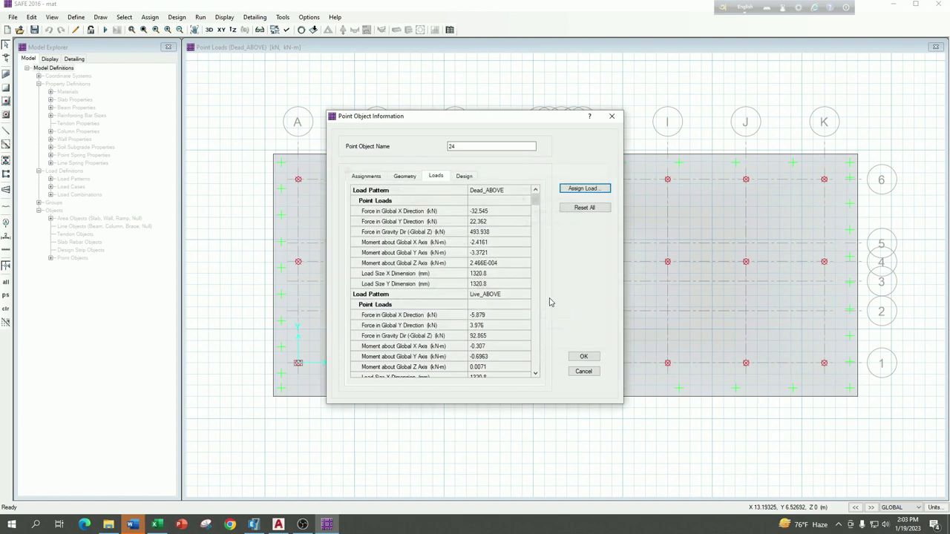
Assign the 1320.8 by 1320.8 mm punching shear load size to the FF_ABOVE pattern at point 24
{"action": "left_click", "coordinate": [584, 189]}
{"action": "left_click", "coordinate": [451, 285]}
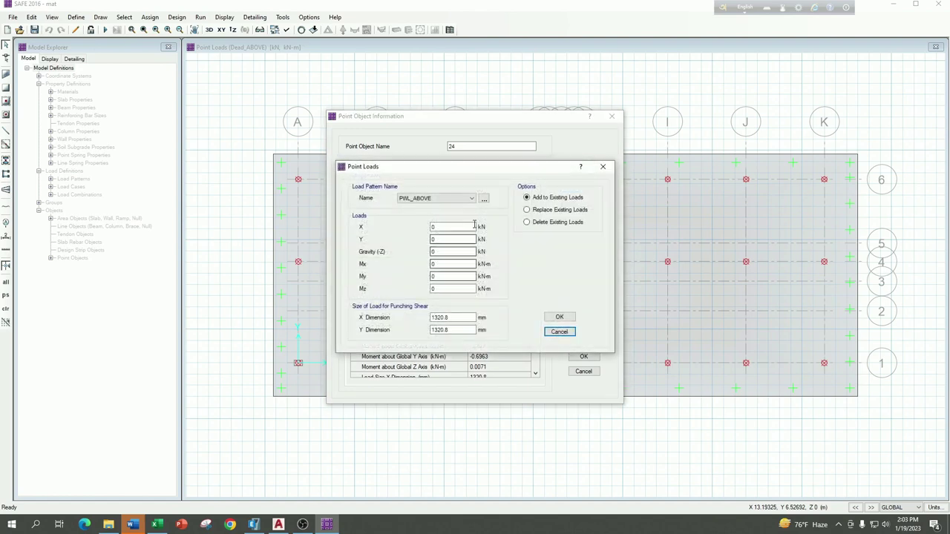
{"action": "left_click", "coordinate": [466, 199]}
{"action": "left_click", "coordinate": [450, 214]}
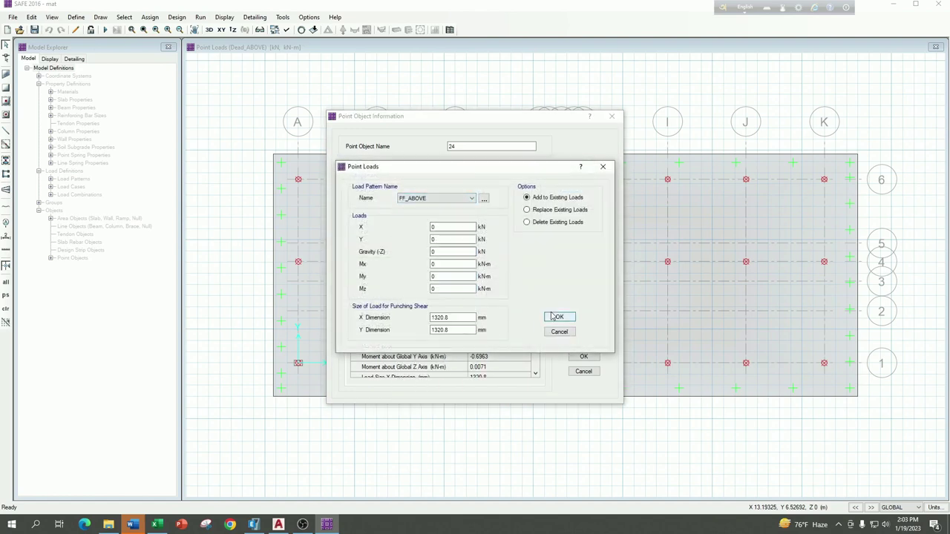
{"action": "left_click", "coordinate": [559, 317]}
Assign the 1320.8 by 1320.8 mm punching shear load size to the Lr_ABOVE pattern at point 24
{"action": "left_click", "coordinate": [566, 189]}
{"action": "left_click", "coordinate": [450, 284]}
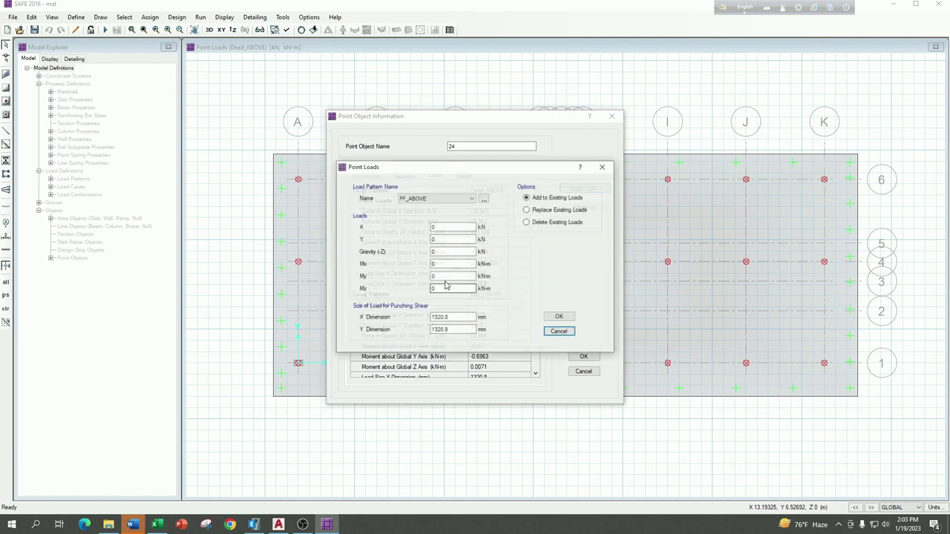
{"action": "left_click", "coordinate": [443, 199]}
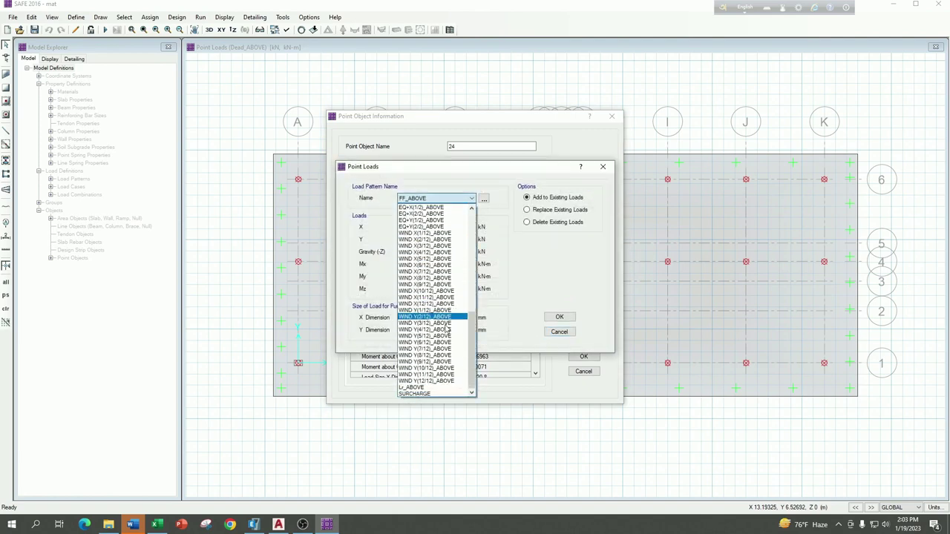
{"action": "scroll", "coordinate": [428, 391], "scroll_direction": "down", "scroll_amount": 1}
{"action": "left_click", "coordinate": [429, 388]}
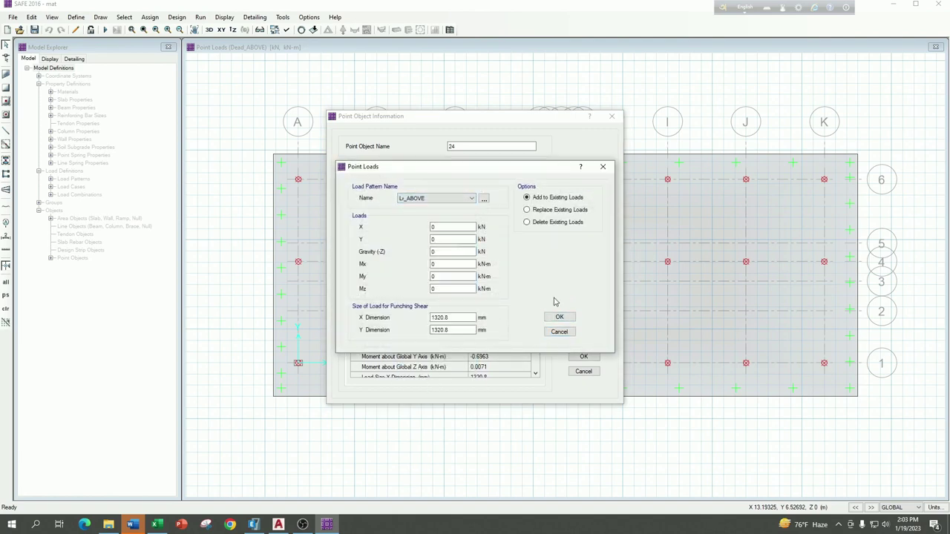
{"action": "left_click", "coordinate": [558, 317]}
Assign the 1320.8 by 1320.8 mm punching shear load size to the EQ+X(1/2)_ABOVE pattern at point 24
{"action": "left_click", "coordinate": [584, 188]}
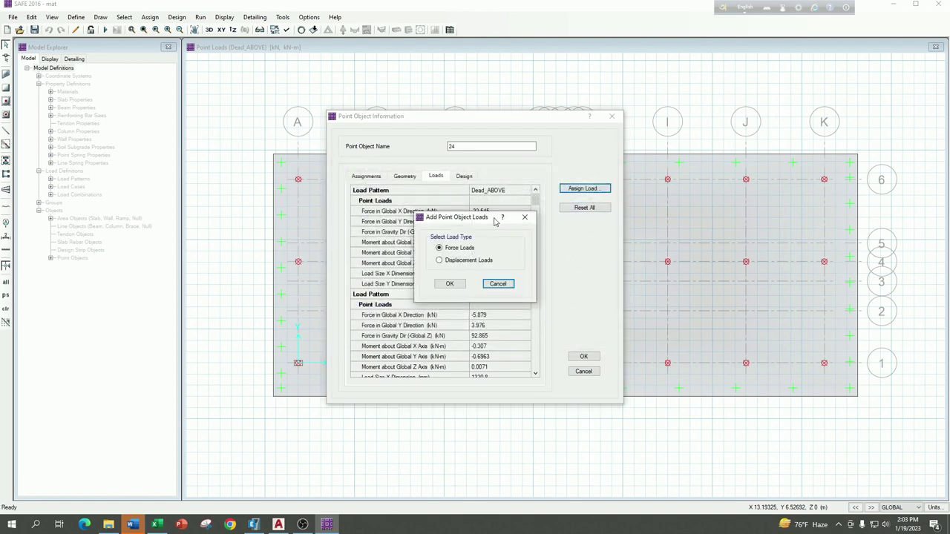
{"action": "left_click", "coordinate": [449, 285]}
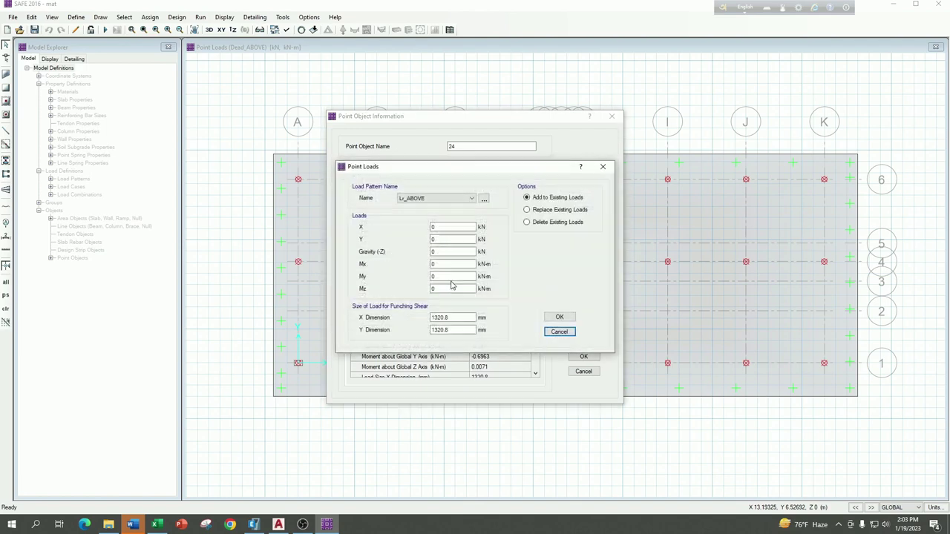
{"action": "left_click", "coordinate": [460, 199]}
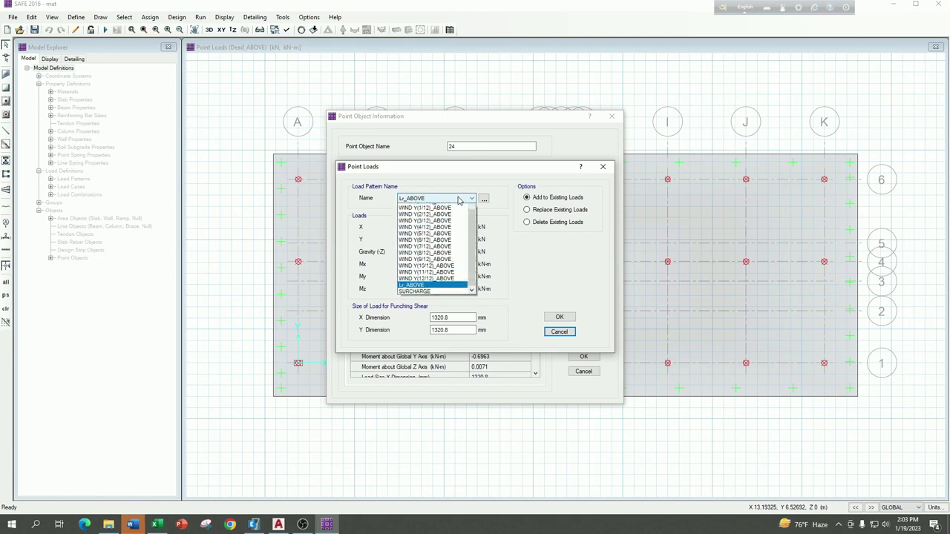
{"action": "scroll", "coordinate": [439, 257], "scroll_direction": "up", "scroll_amount": 5}
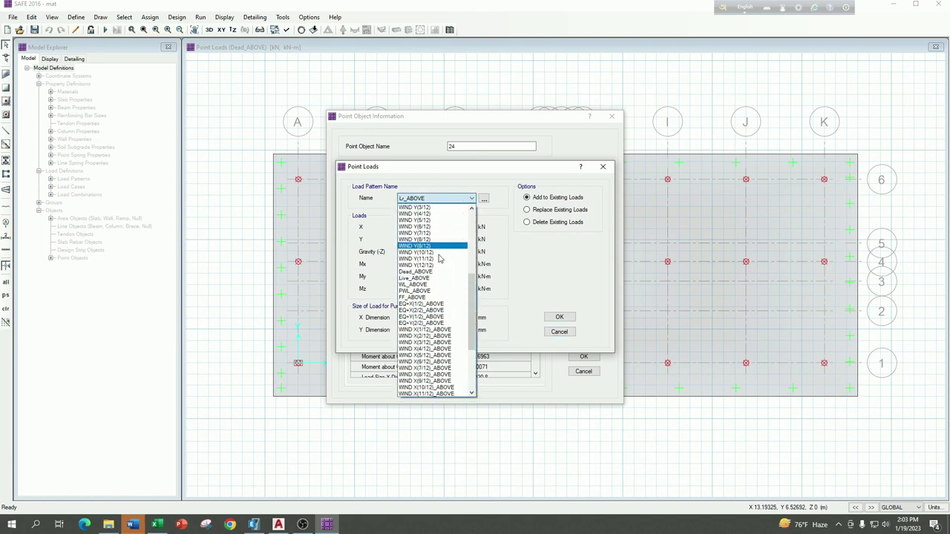
{"action": "left_click", "coordinate": [436, 304]}
{"action": "left_click", "coordinate": [548, 317]}
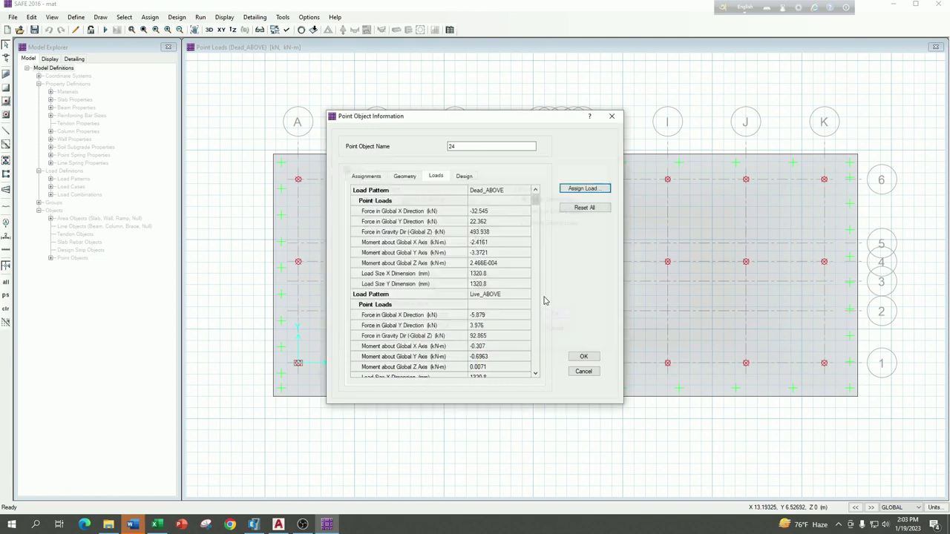
Assign the 1320.8 by 1320.8 mm punching shear load size to the EQ+X(2/2)_ABOVE pattern at point 24
{"action": "left_click", "coordinate": [584, 188]}
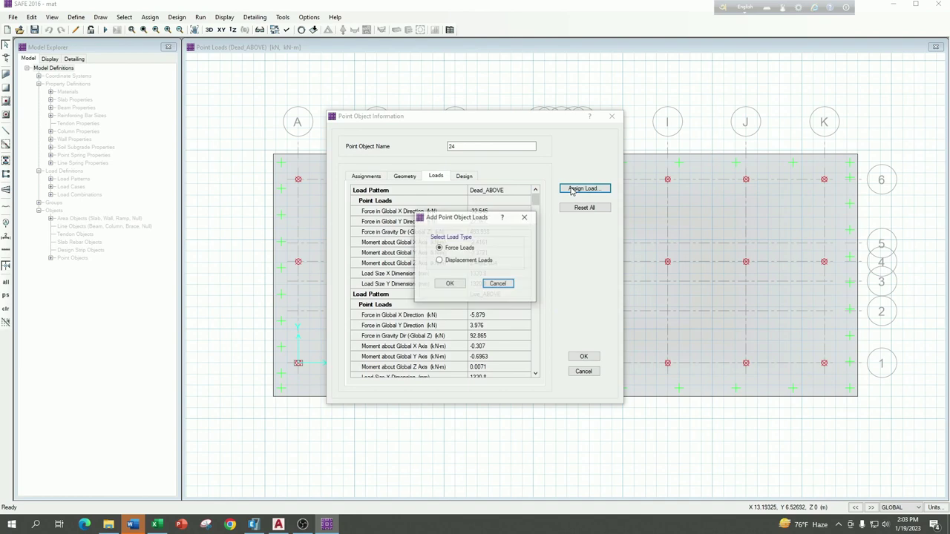
{"action": "left_click", "coordinate": [451, 284]}
{"action": "left_click", "coordinate": [445, 198]}
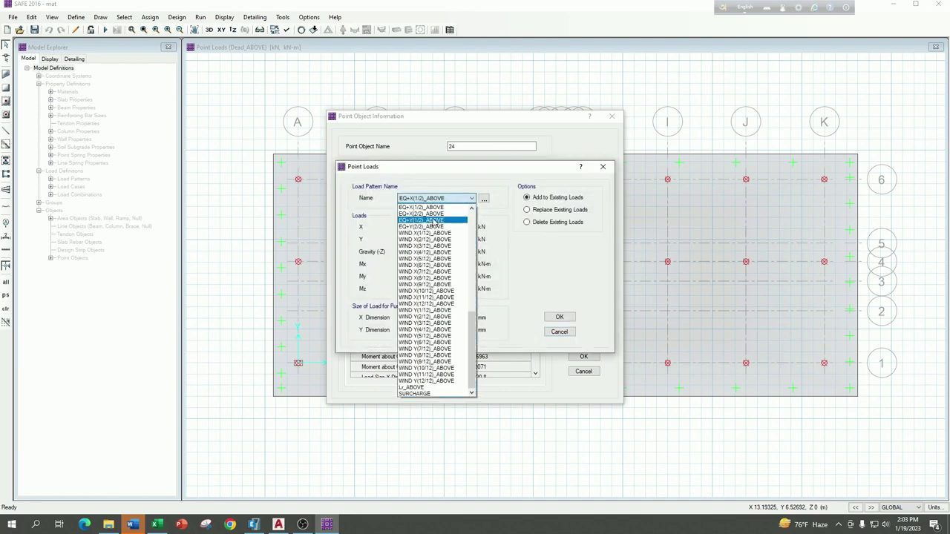
{"action": "left_click", "coordinate": [434, 222]}
{"action": "left_click", "coordinate": [558, 317]}
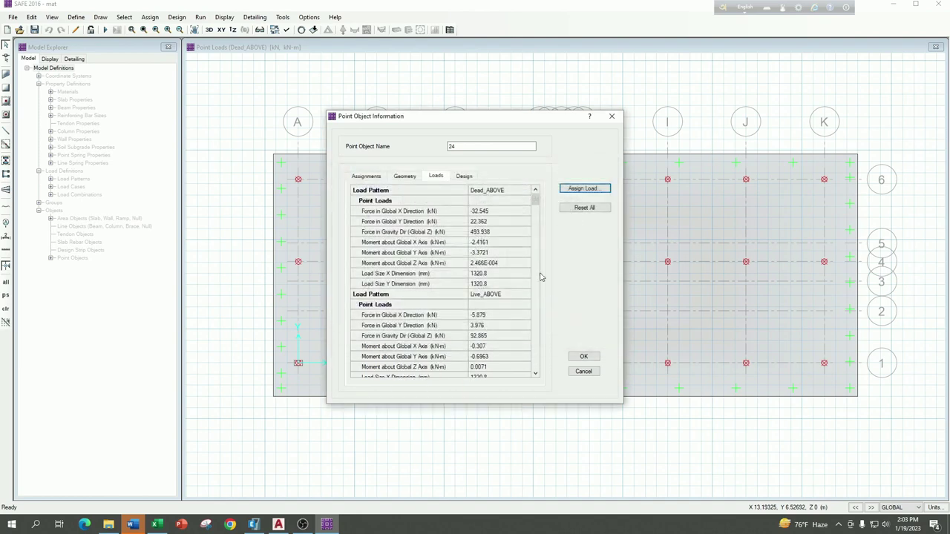
Assign the 1320.8 by 1320.8 mm punching shear load size to the EQ+Y(1/2)_ABOVE pattern at point 24
{"action": "left_click", "coordinate": [584, 189]}
{"action": "left_click", "coordinate": [451, 284]}
{"action": "left_click", "coordinate": [445, 198]}
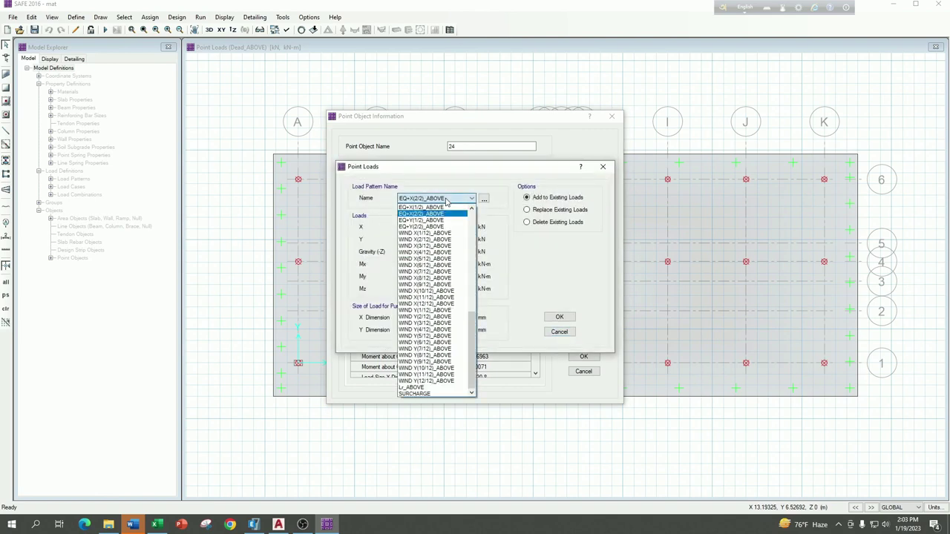
{"action": "left_click", "coordinate": [434, 226]}
{"action": "left_click", "coordinate": [559, 317]}
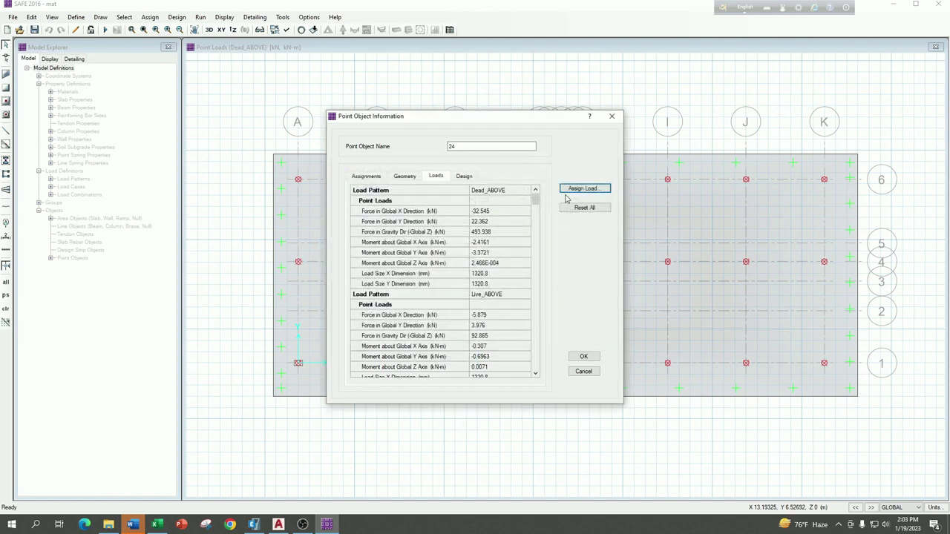
Assign the 1320.8 by 1320.8 mm punching shear load size to the EQ+Y(2/2)_ABOVE pattern and accept the point 24 load changes
{"action": "left_click", "coordinate": [568, 190]}
{"action": "left_click", "coordinate": [449, 284]}
{"action": "left_click", "coordinate": [442, 198]}
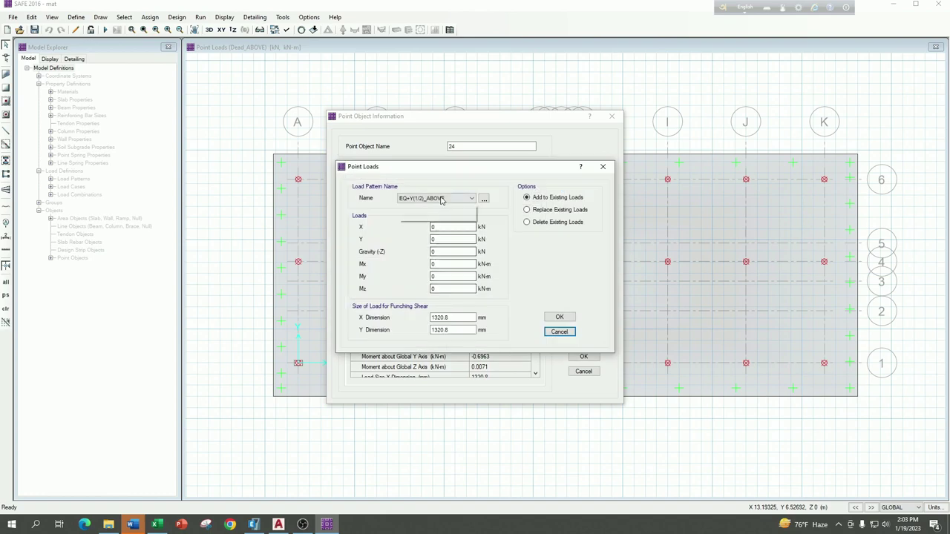
{"action": "left_click", "coordinate": [428, 233]}
{"action": "left_click", "coordinate": [442, 200]}
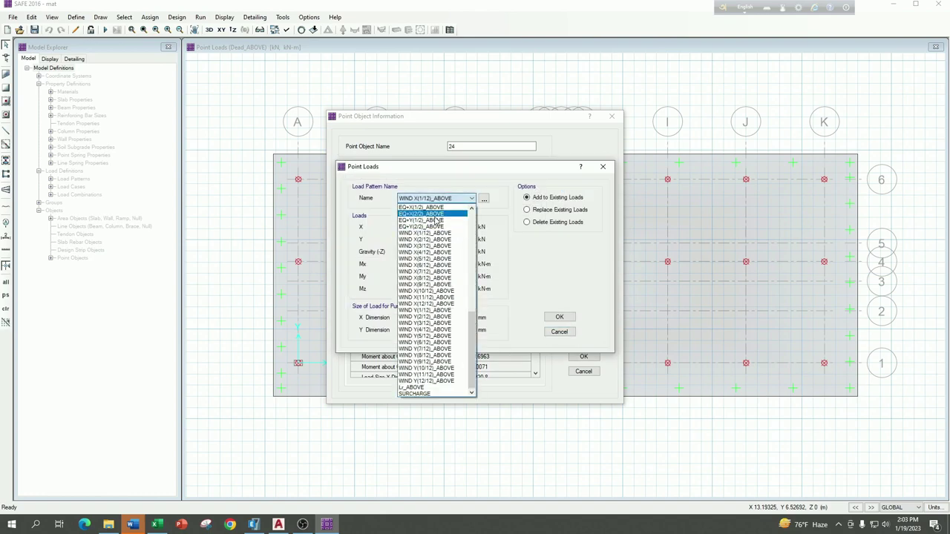
{"action": "left_click", "coordinate": [432, 227]}
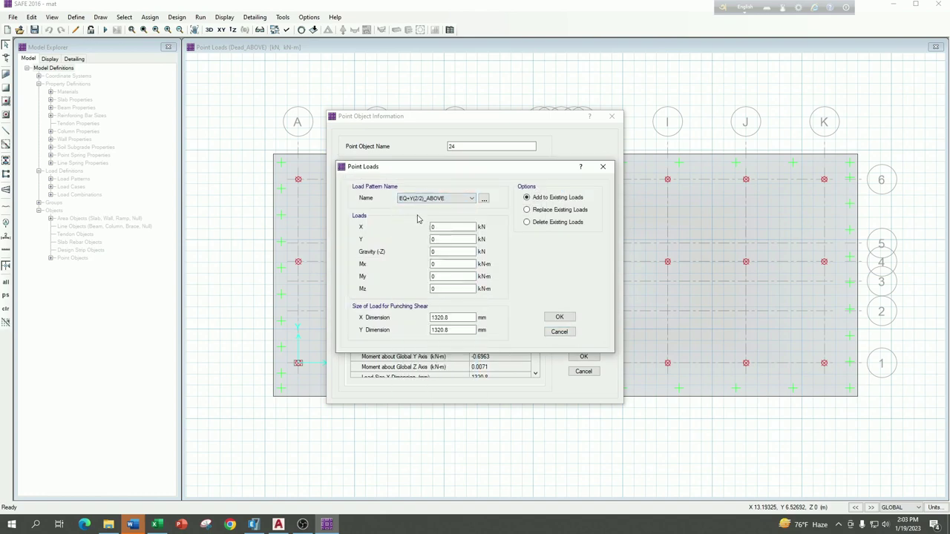
{"action": "left_click", "coordinate": [559, 318]}
{"action": "left_click", "coordinate": [582, 356]}
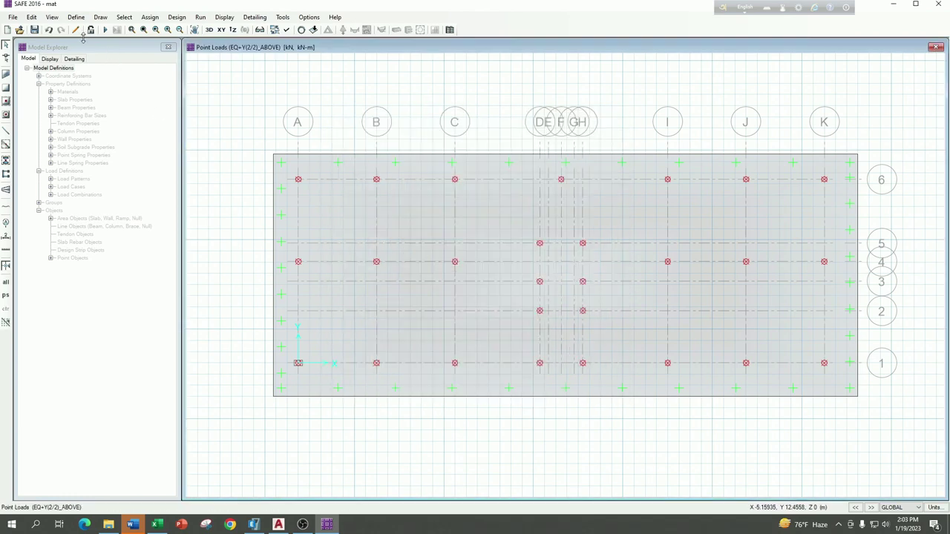
Run the analysis and design of the mat and display the punching shear capacity ratios
{"action": "left_click", "coordinate": [104, 31]}
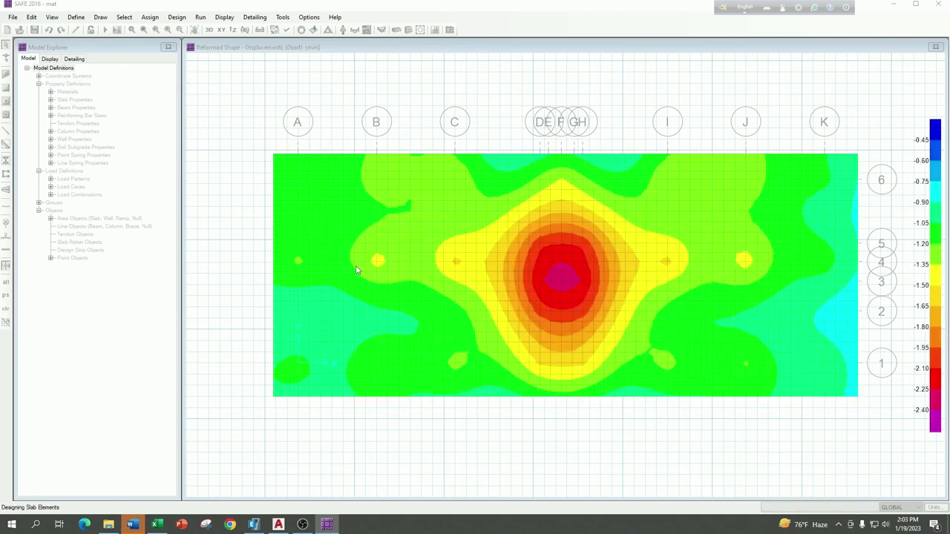
{"action": "left_click", "coordinate": [224, 17]}
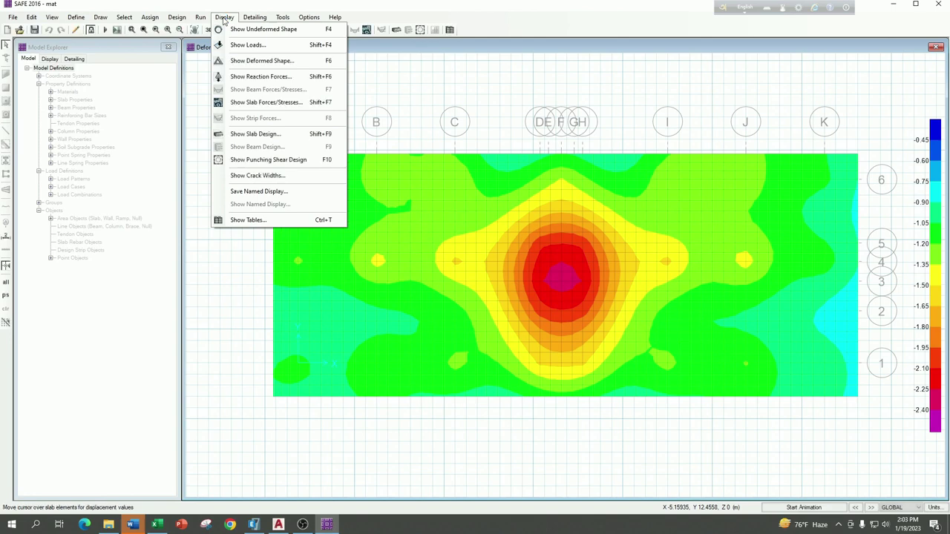
{"action": "left_click", "coordinate": [268, 160]}
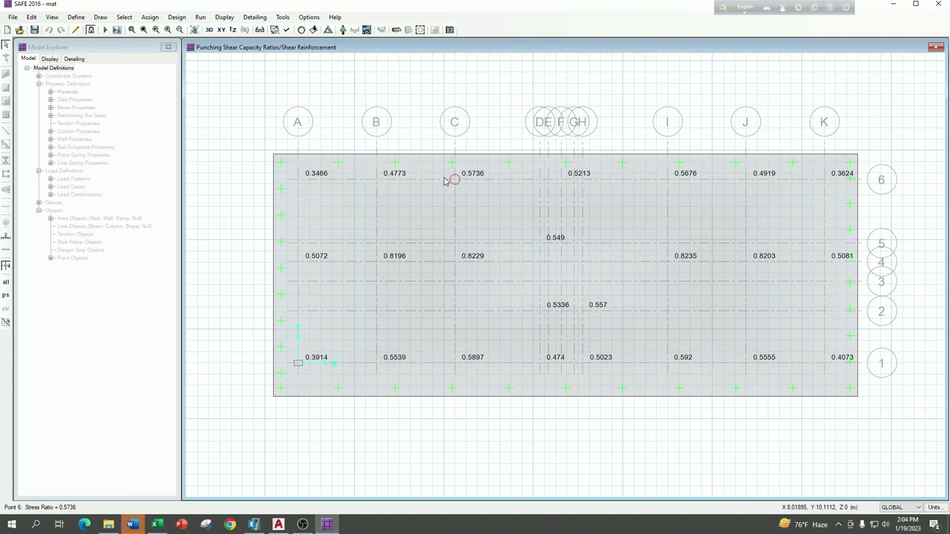
Examine the punching shear design details and governing combination for the column at grid B-6
{"action": "right_click", "coordinate": [377, 181]}
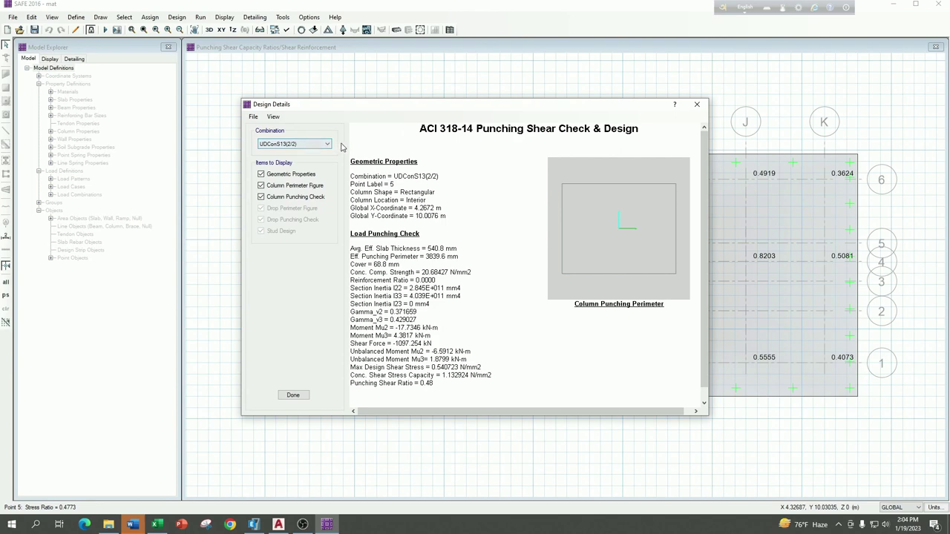
{"action": "left_click", "coordinate": [697, 105]}
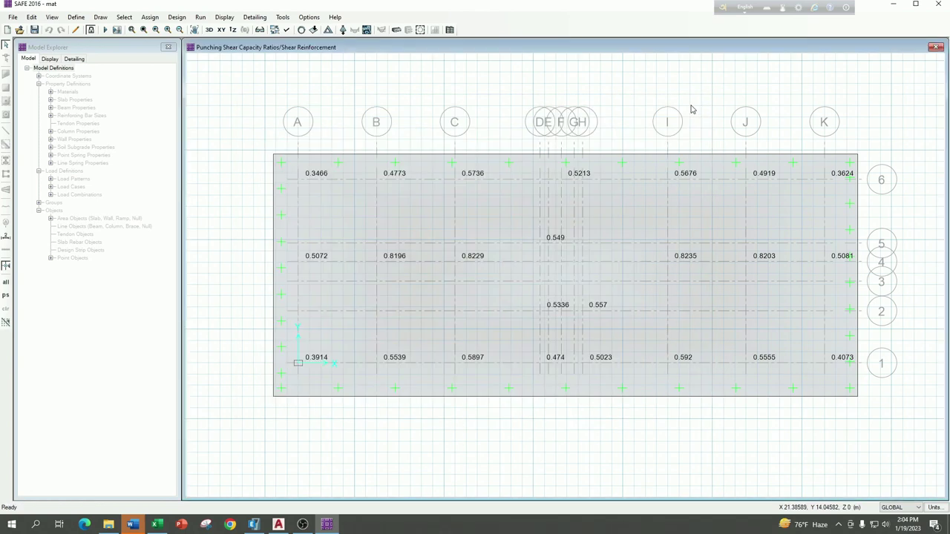
{"action": "left_click", "coordinate": [72, 18]}
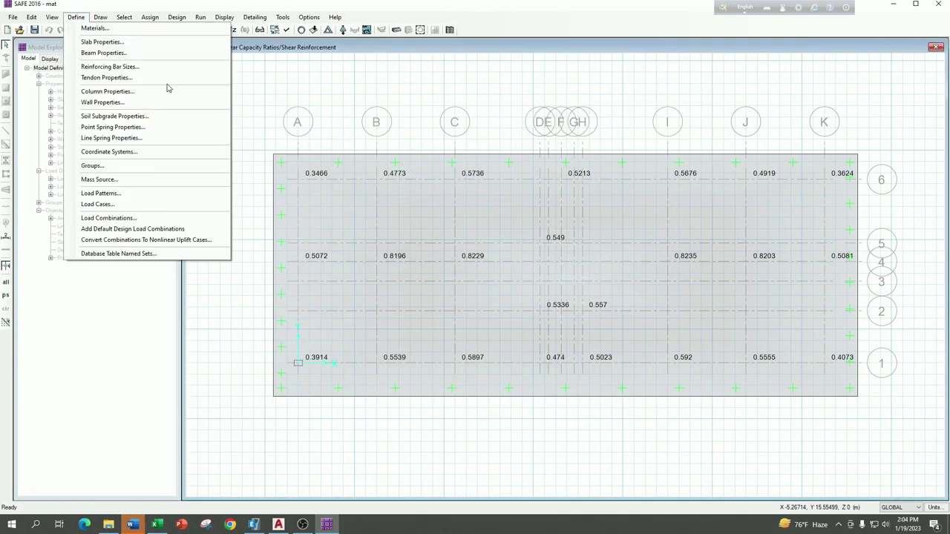
{"action": "left_click", "coordinate": [375, 184]}
{"action": "right_click", "coordinate": [376, 182]}
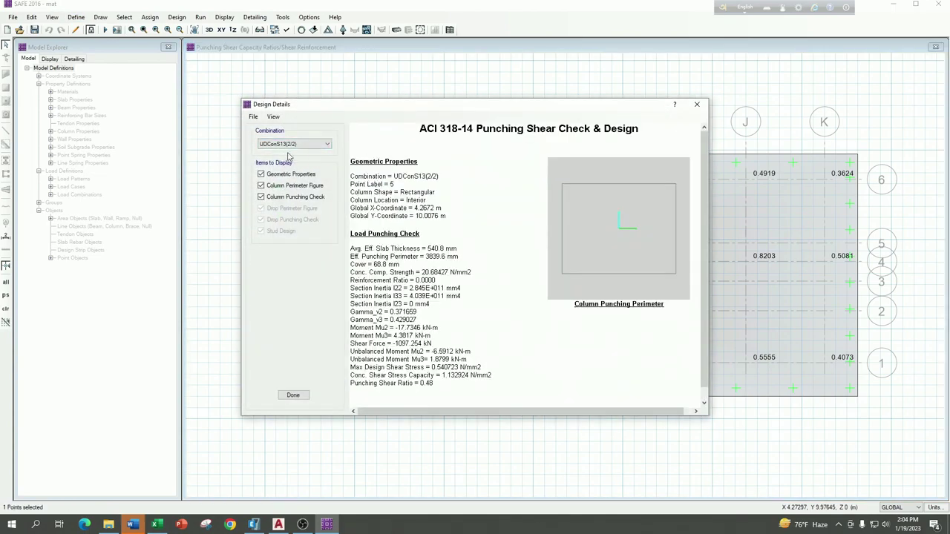
{"action": "left_click", "coordinate": [697, 105]}
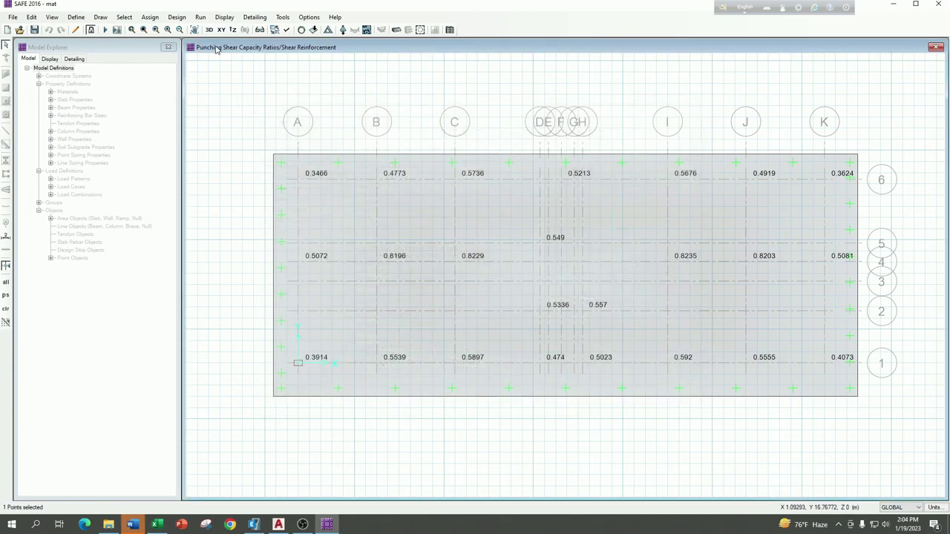
Review the load cases and scale factors in the UDConS13(2/2) load combination, accepting the deletion of the design results on closing
{"action": "left_click", "coordinate": [30, 18]}
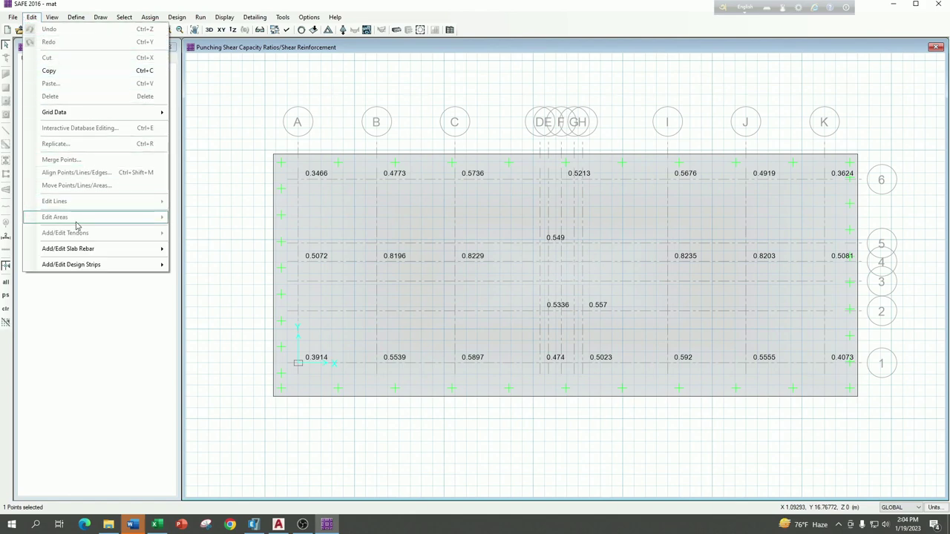
{"action": "left_click", "coordinate": [32, 17]}
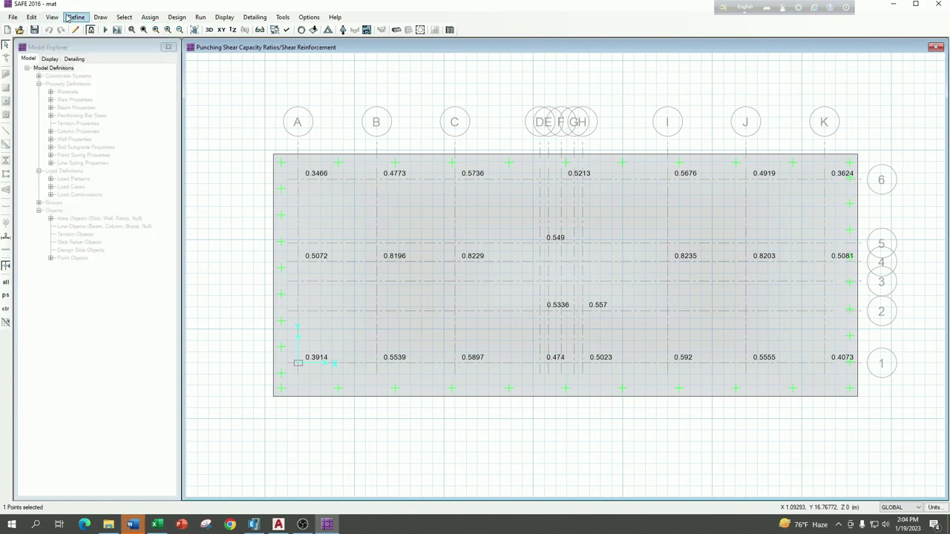
{"action": "left_click", "coordinate": [76, 17]}
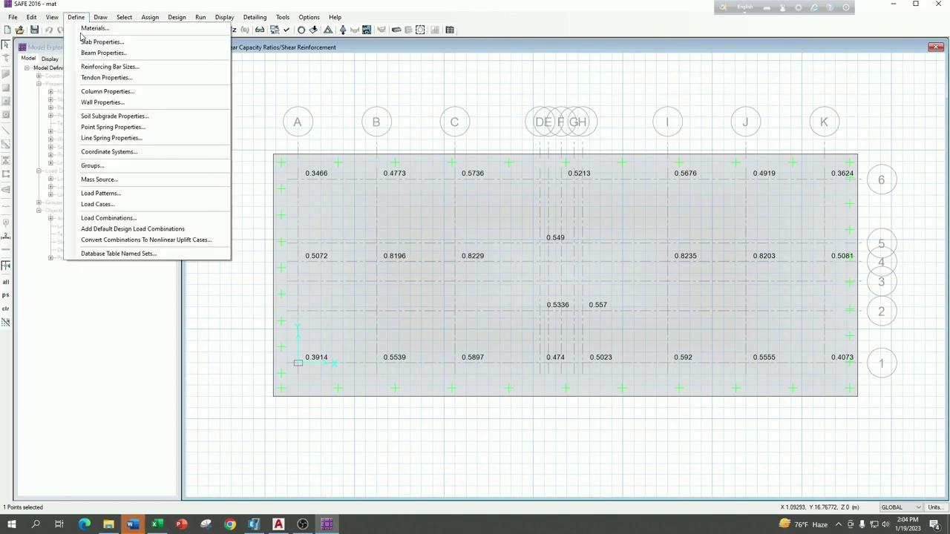
{"action": "left_click", "coordinate": [108, 217]}
{"action": "scroll", "coordinate": [401, 280], "scroll_direction": "down", "scroll_amount": 2}
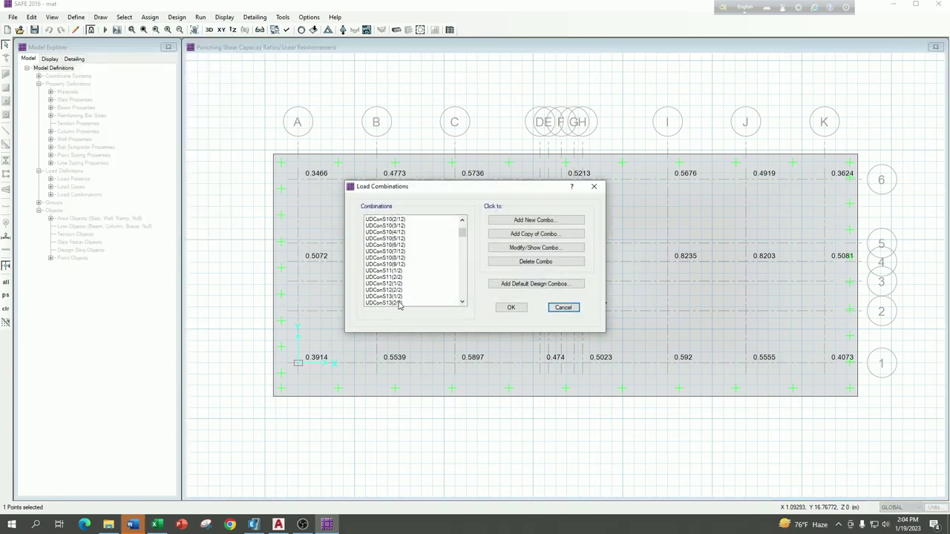
{"action": "scroll", "coordinate": [398, 301], "scroll_direction": "down", "scroll_amount": 3}
{"action": "left_click", "coordinate": [401, 284]}
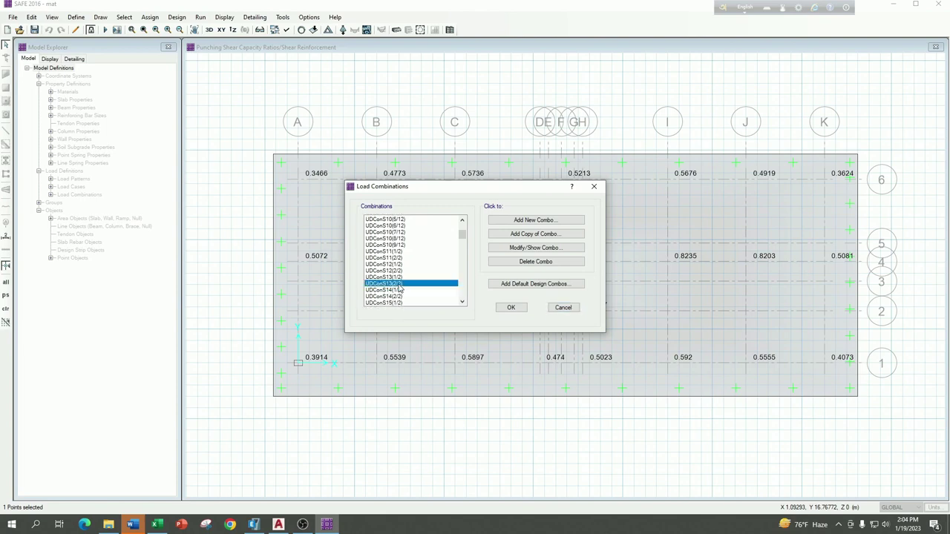
{"action": "left_click", "coordinate": [529, 250]}
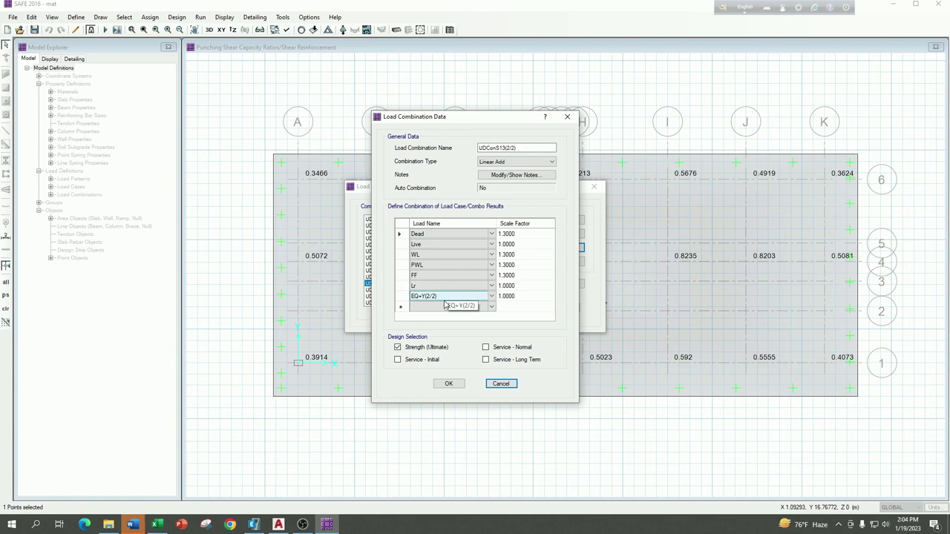
{"action": "left_click", "coordinate": [449, 384]}
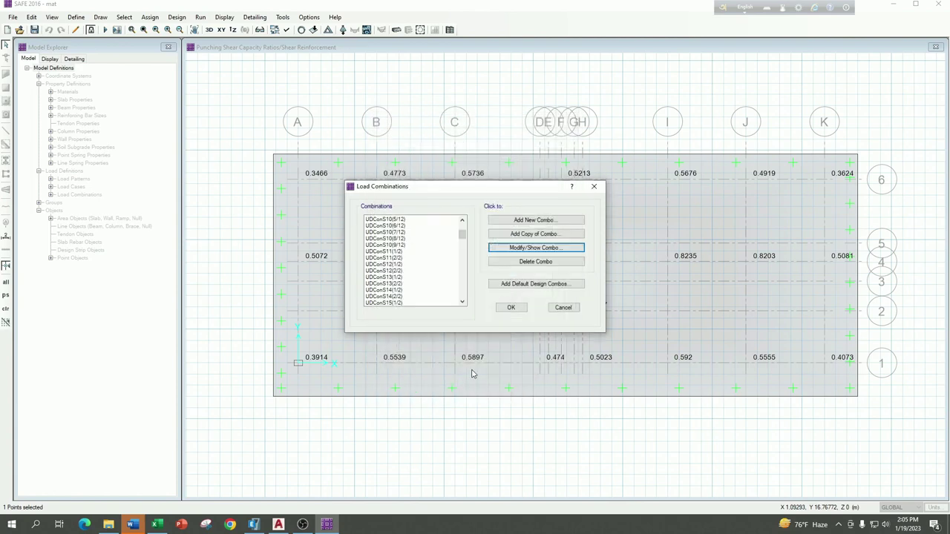
{"action": "left_click", "coordinate": [511, 308]}
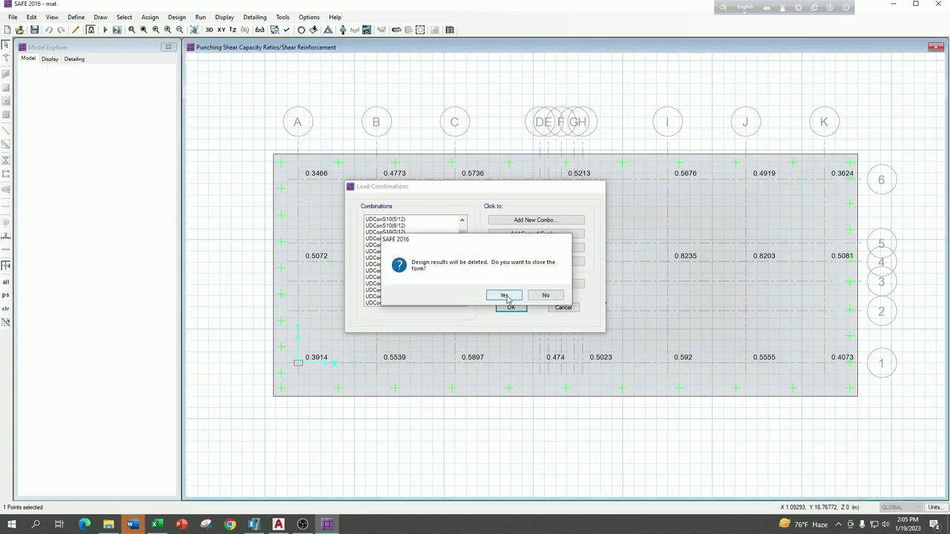
{"action": "left_click", "coordinate": [511, 294]}
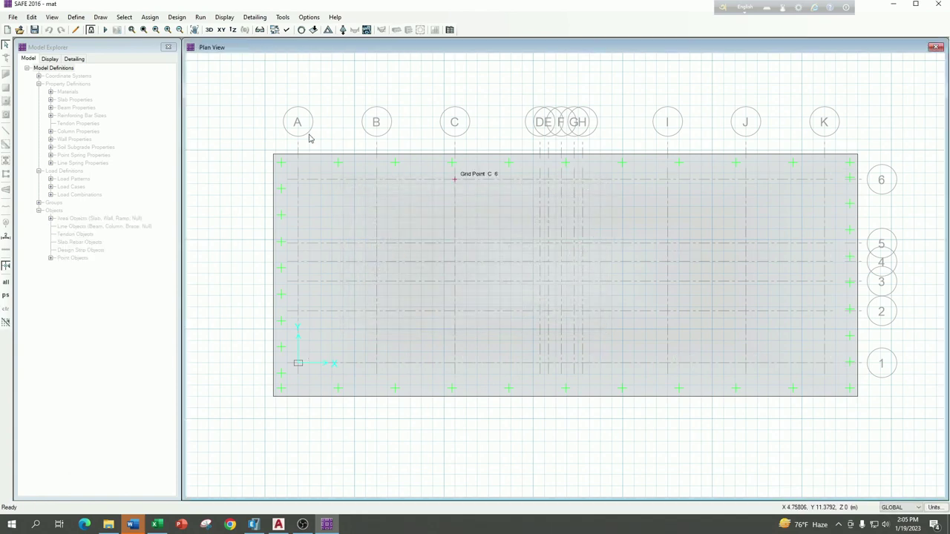
Unlock the model, rerun the analysis and design, and display the punching shear capacity ratios again
{"action": "left_click", "coordinate": [104, 30]}
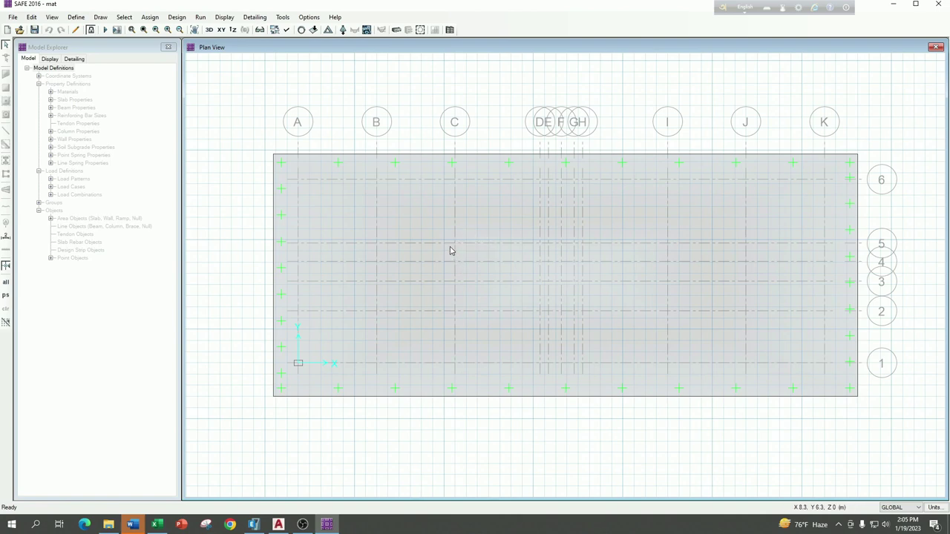
{"action": "left_click", "coordinate": [91, 30]}
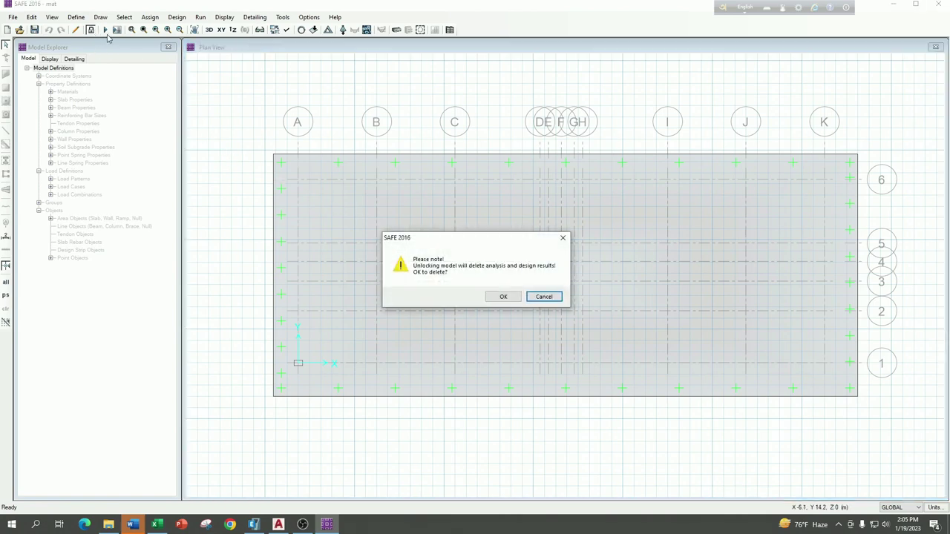
{"action": "left_click", "coordinate": [504, 297]}
{"action": "left_click", "coordinate": [106, 30]}
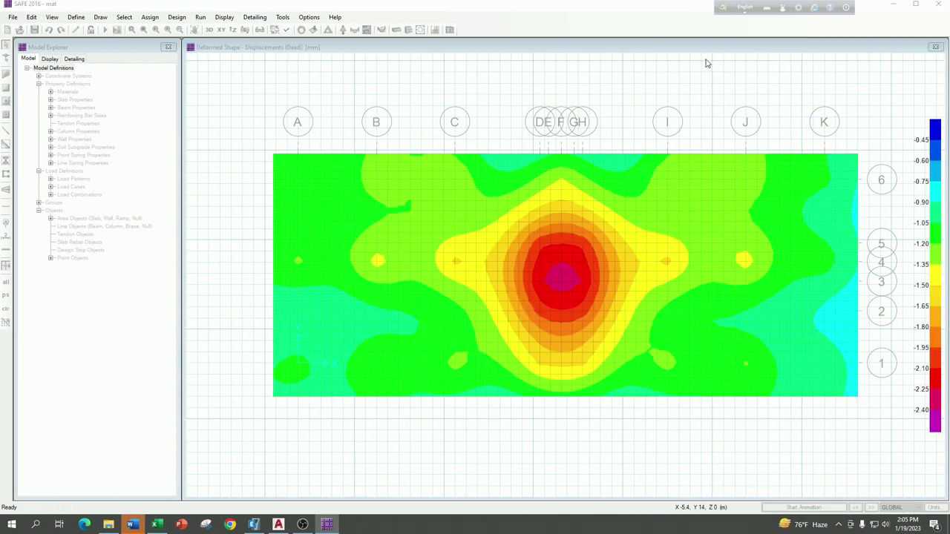
{"action": "left_click", "coordinate": [225, 17]}
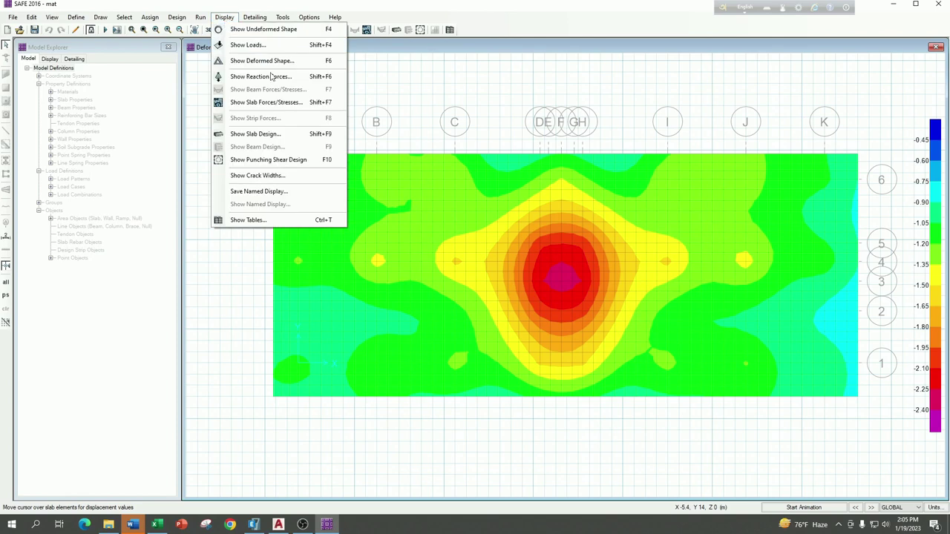
{"action": "left_click", "coordinate": [282, 160]}
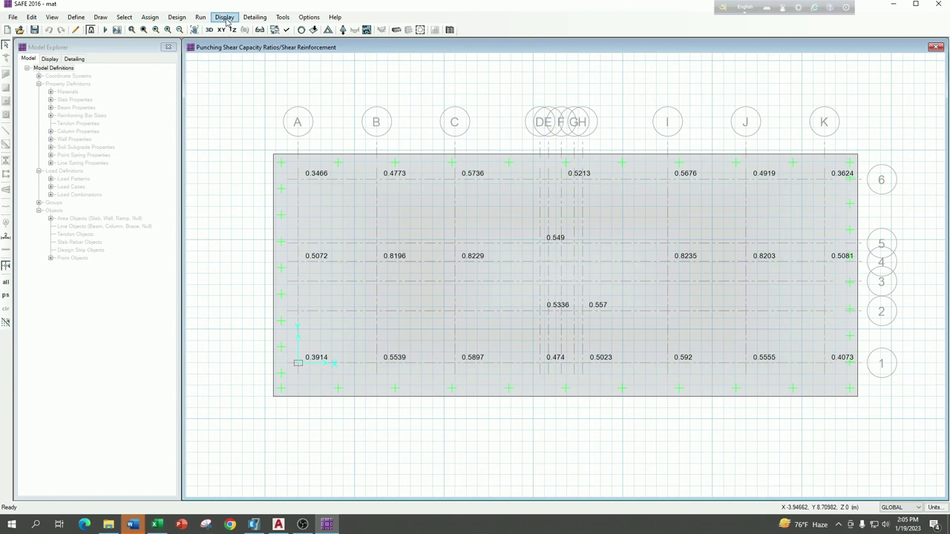
Examine the display types available for the strip-based slab design results without applying any change
{"action": "left_click", "coordinate": [224, 16]}
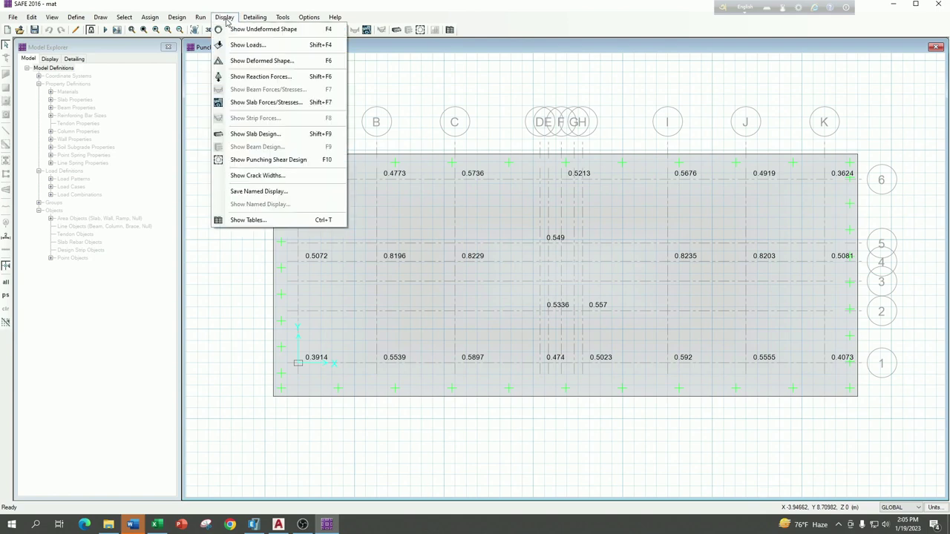
{"action": "left_click", "coordinate": [277, 134]}
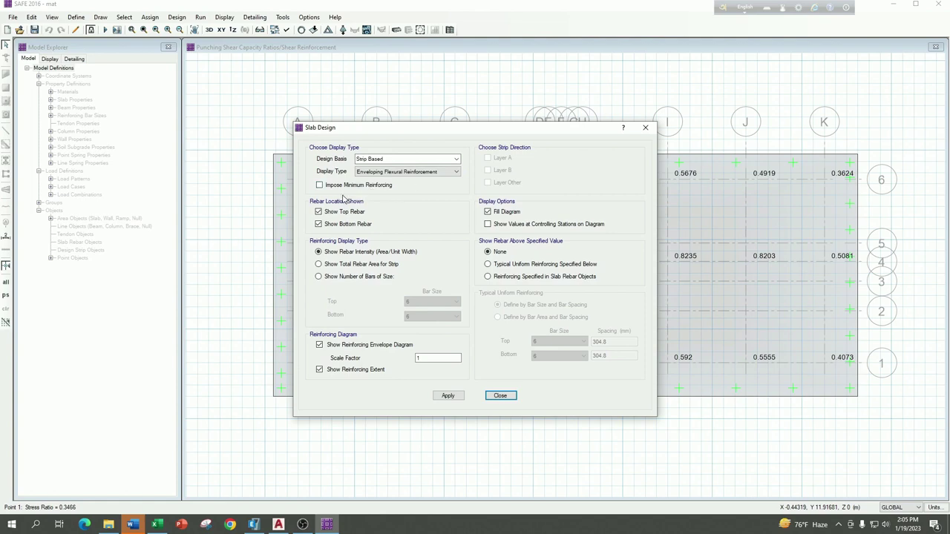
{"action": "left_click", "coordinate": [408, 171]}
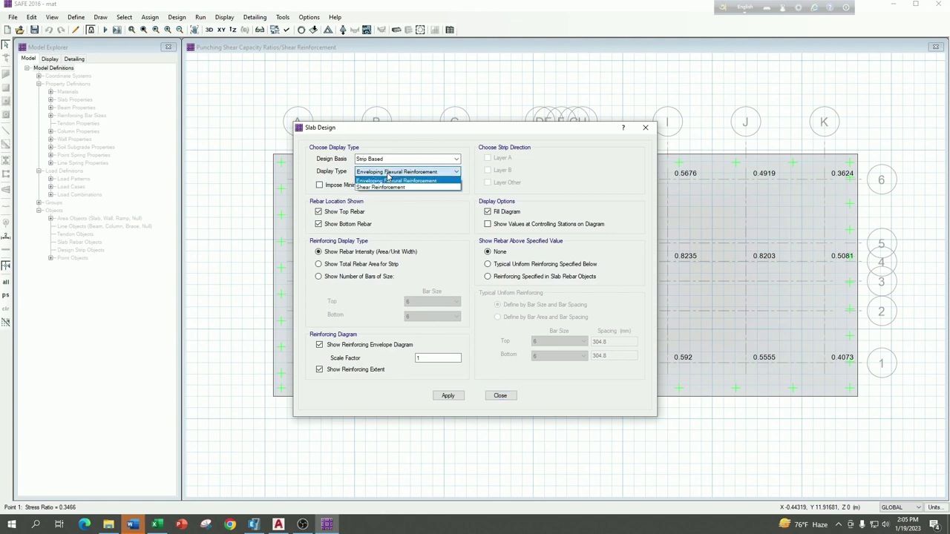
{"action": "left_click", "coordinate": [405, 179]}
{"action": "left_click", "coordinate": [645, 128]}
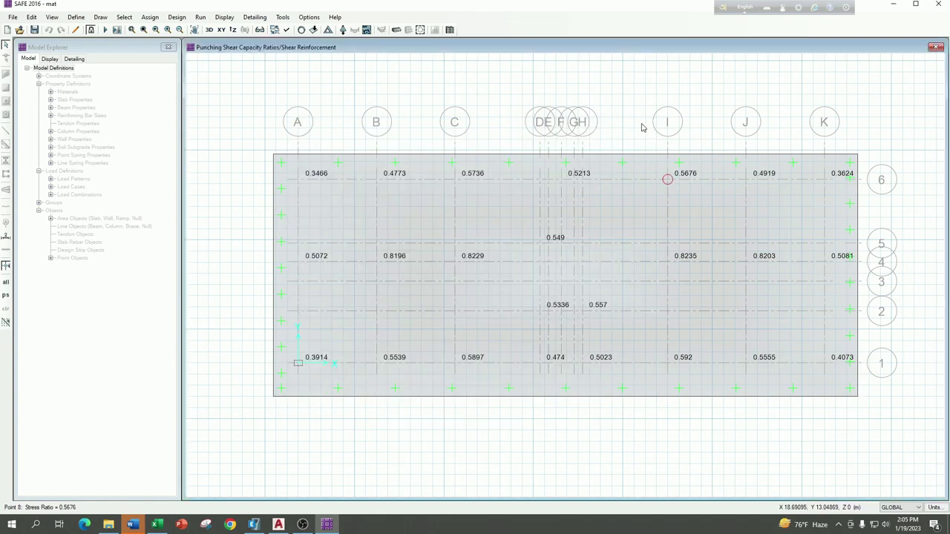
Unlock the model and set up column design strips on layer A with left and right start and end widths of 0.5 m
{"action": "left_click", "coordinate": [92, 30]}
{"action": "left_click", "coordinate": [498, 297]}
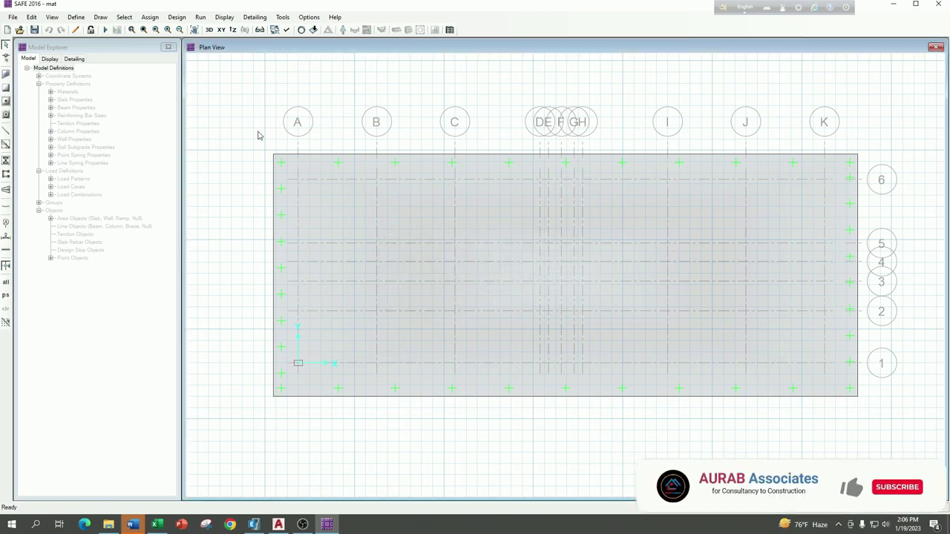
{"action": "left_click", "coordinate": [102, 18]}
{"action": "left_click", "coordinate": [141, 184]}
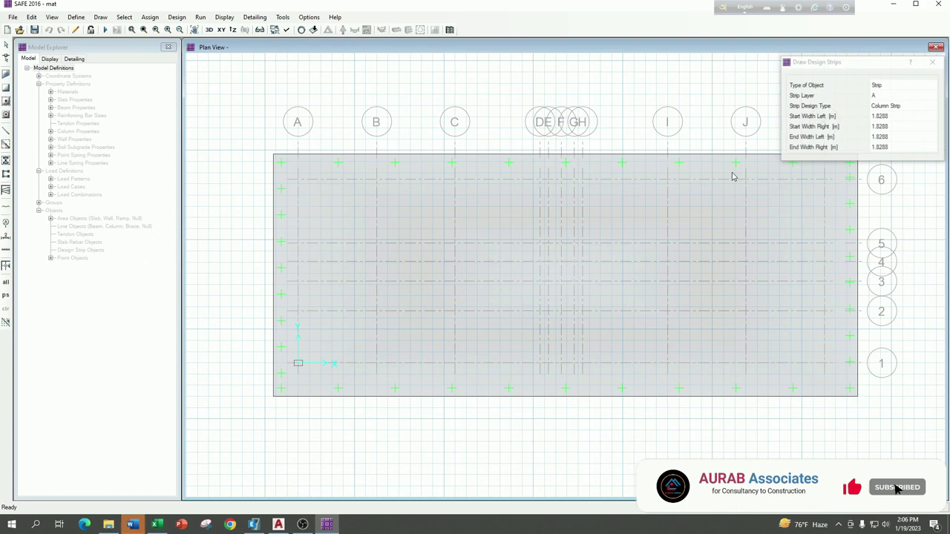
{"action": "left_click", "coordinate": [900, 118]}
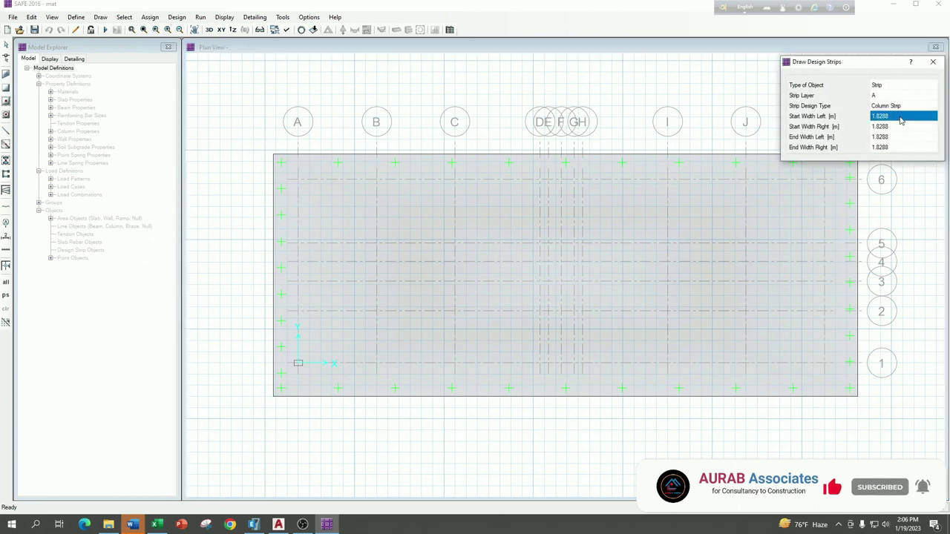
{"action": "type", "text": "5"}
{"action": "left_click", "coordinate": [905, 125]}
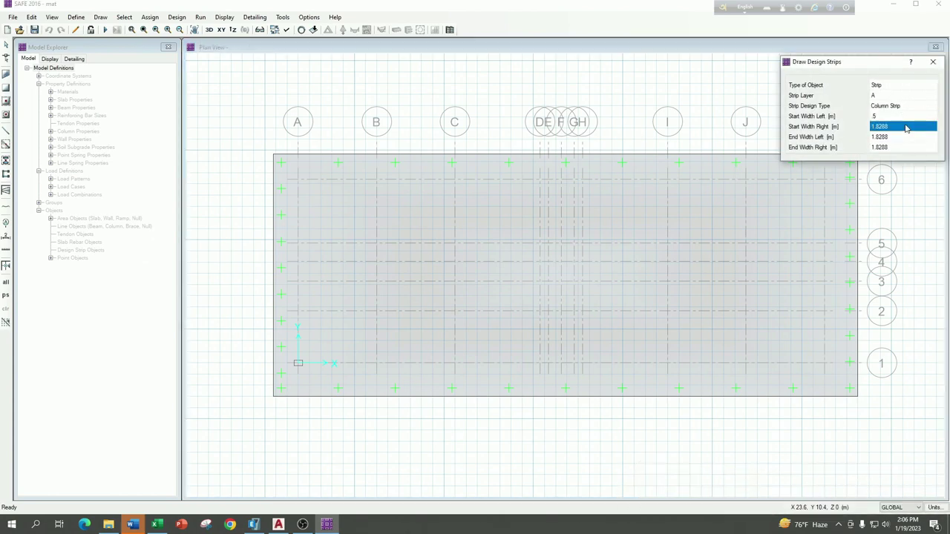
{"action": "key", "text": "BackSpace"}
{"action": "left_click", "coordinate": [901, 139]}
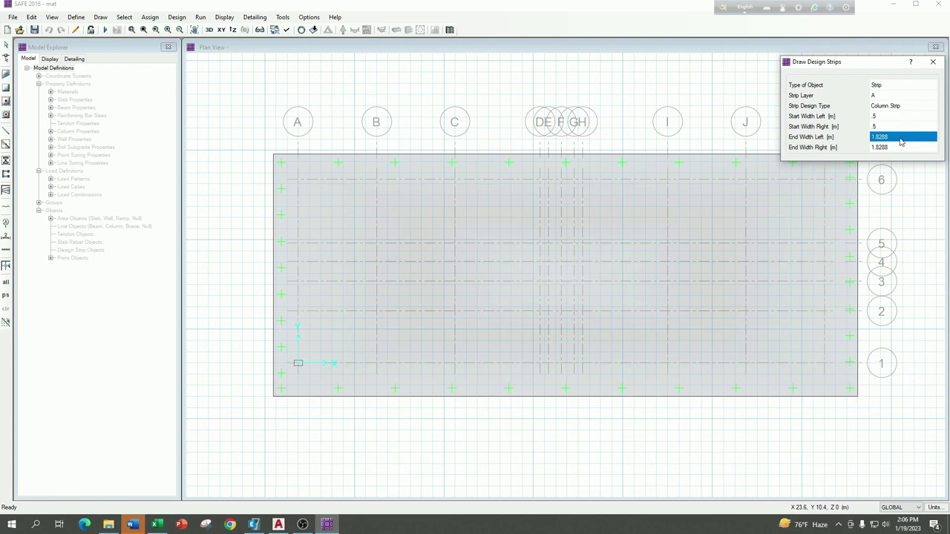
{"action": "key", "text": "BackSpace"}
{"action": "type", "text": ".5"}
{"action": "left_click", "coordinate": [901, 149]}
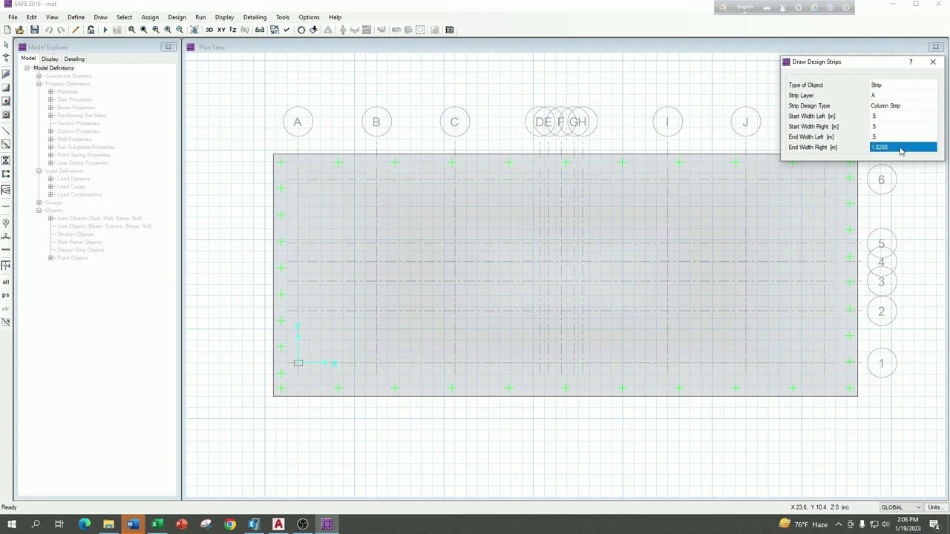
{"action": "key", "text": "BackSpace"}
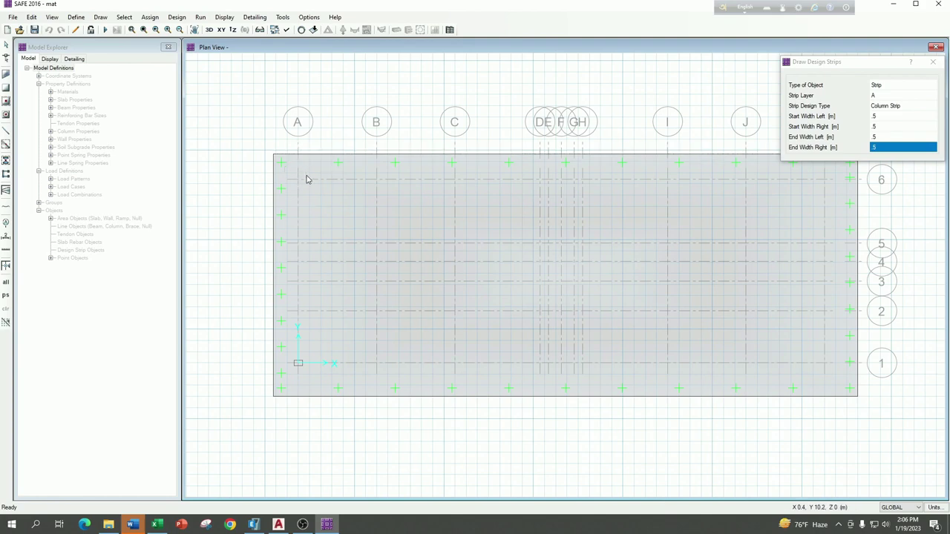
Try to draw column strips down grid lines B and C starting from grid line 6
{"action": "left_click", "coordinate": [377, 182]}
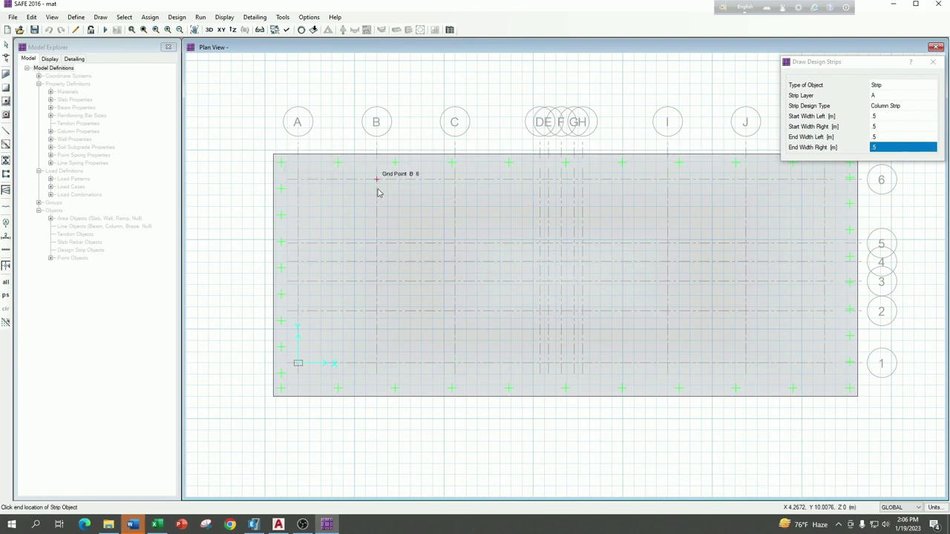
{"action": "left_click", "coordinate": [377, 364]}
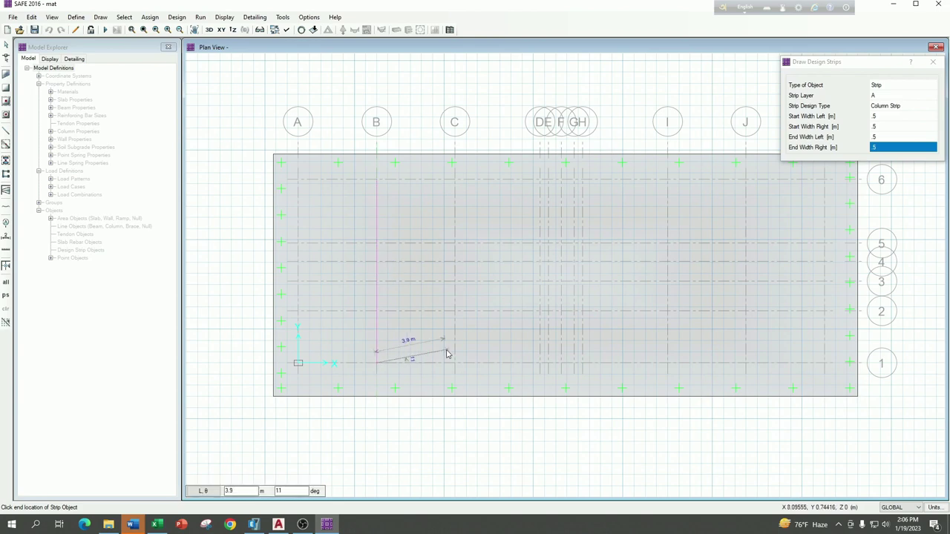
{"action": "key", "text": "Return"}
{"action": "left_click", "coordinate": [455, 181]}
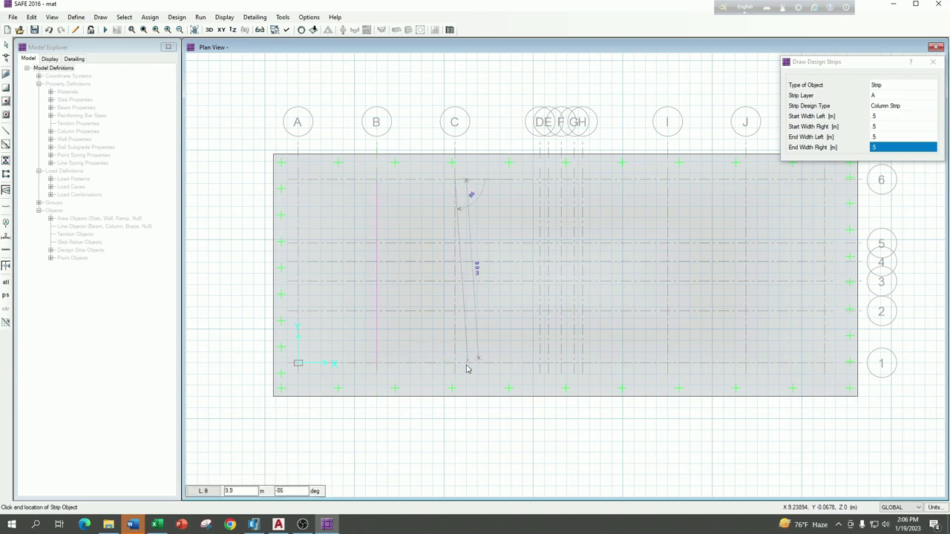
{"action": "left_click", "coordinate": [456, 448]}
{"action": "key", "text": "Return"}
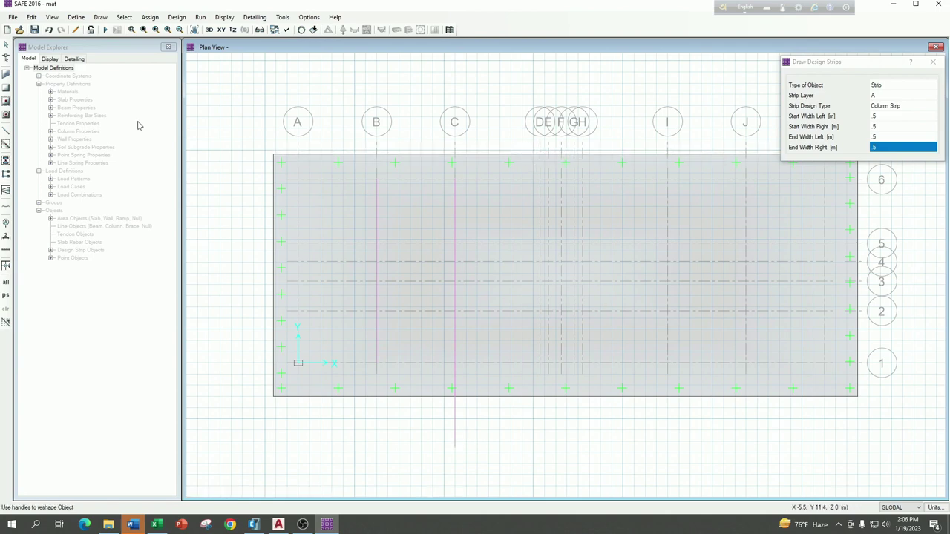
{"action": "left_click", "coordinate": [621, 155]}
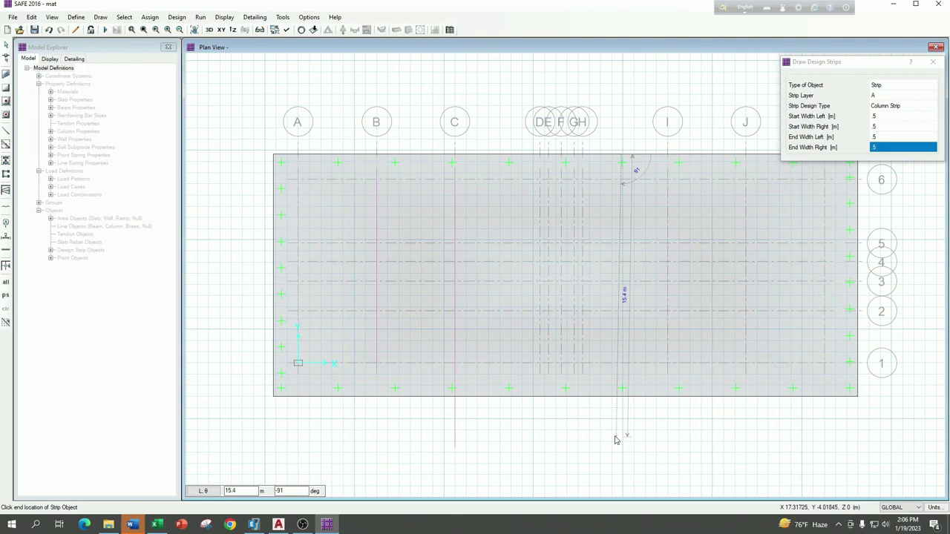
{"action": "key", "text": "Escape"}
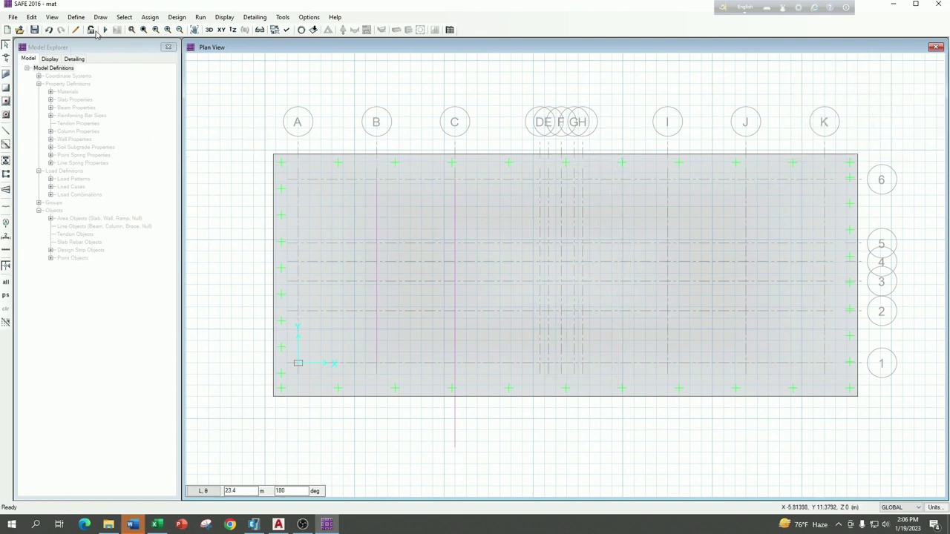
Delete the two design strips drawn on grid lines B and C
{"action": "left_click", "coordinate": [377, 199]}
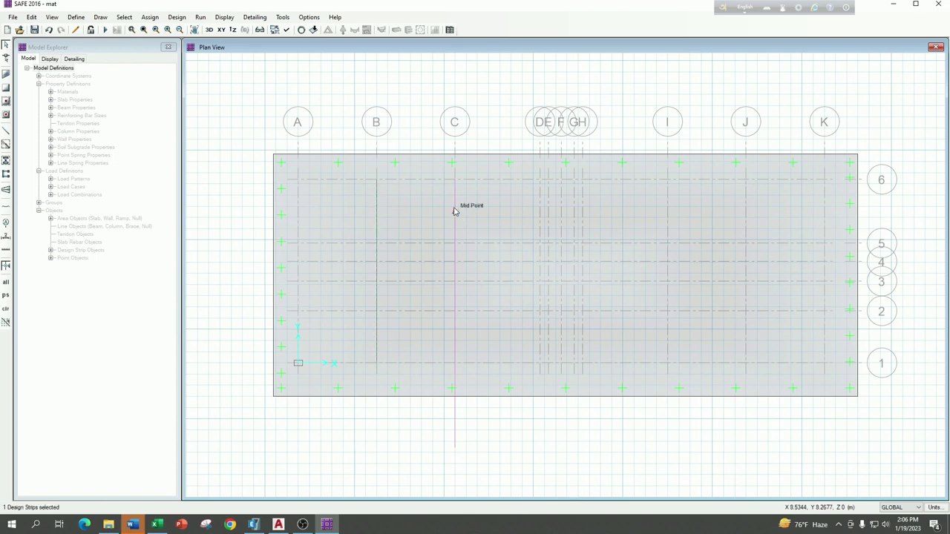
{"action": "left_click", "coordinate": [455, 202]}
{"action": "left_click", "coordinate": [455, 199]}
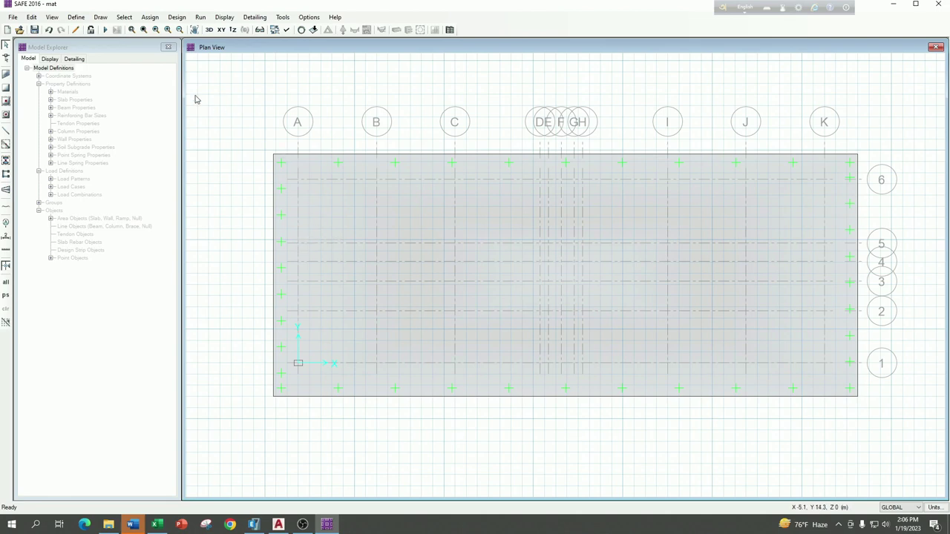
Draw 0.5 m half-width column strips on layer A along grid lines A, B and C, running from grid 6 to grid 1
{"action": "left_click", "coordinate": [75, 17]}
{"action": "left_click", "coordinate": [99, 17]}
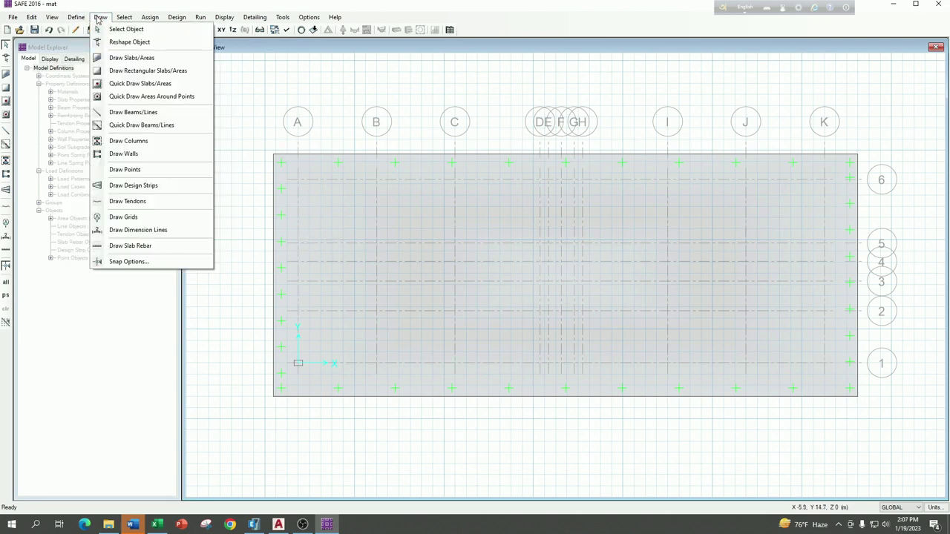
{"action": "left_click", "coordinate": [165, 186]}
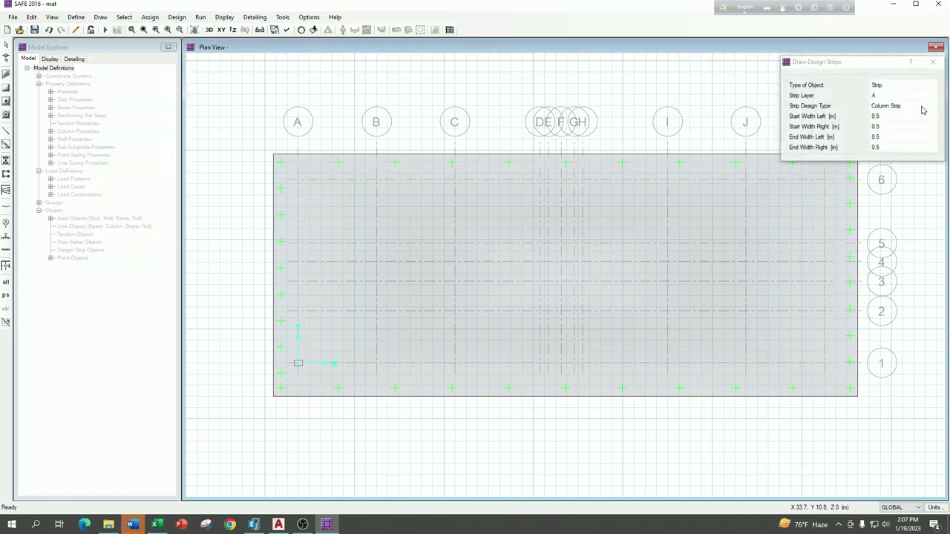
{"action": "left_click", "coordinate": [297, 181]}
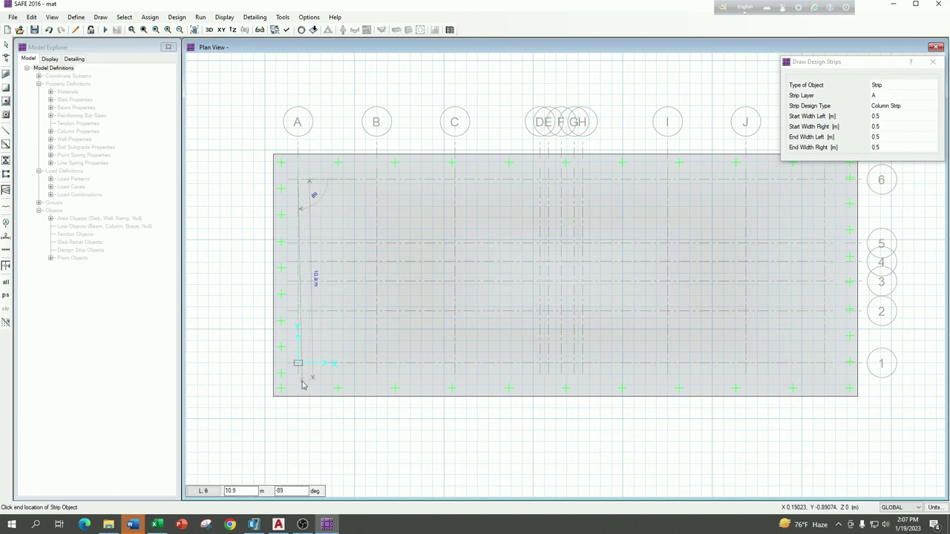
{"action": "scroll", "coordinate": [297, 365], "scroll_direction": "up", "scroll_amount": 2}
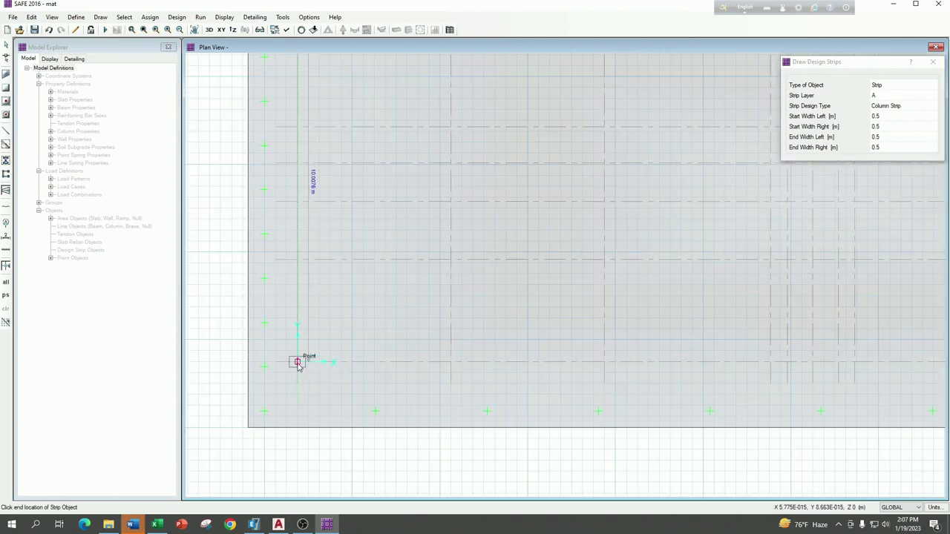
{"action": "left_click", "coordinate": [297, 365]}
{"action": "scroll", "coordinate": [363, 396], "scroll_direction": "down", "scroll_amount": 1}
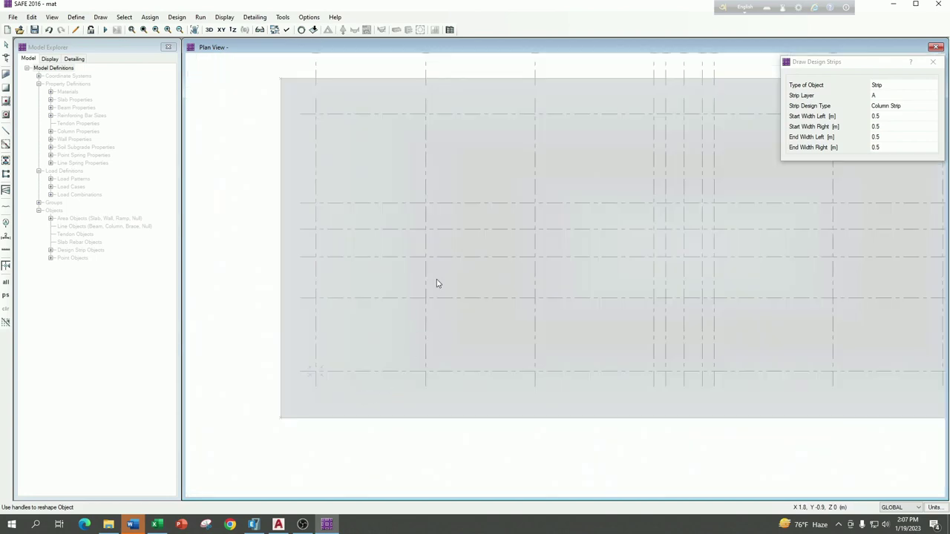
{"action": "left_click", "coordinate": [426, 115]}
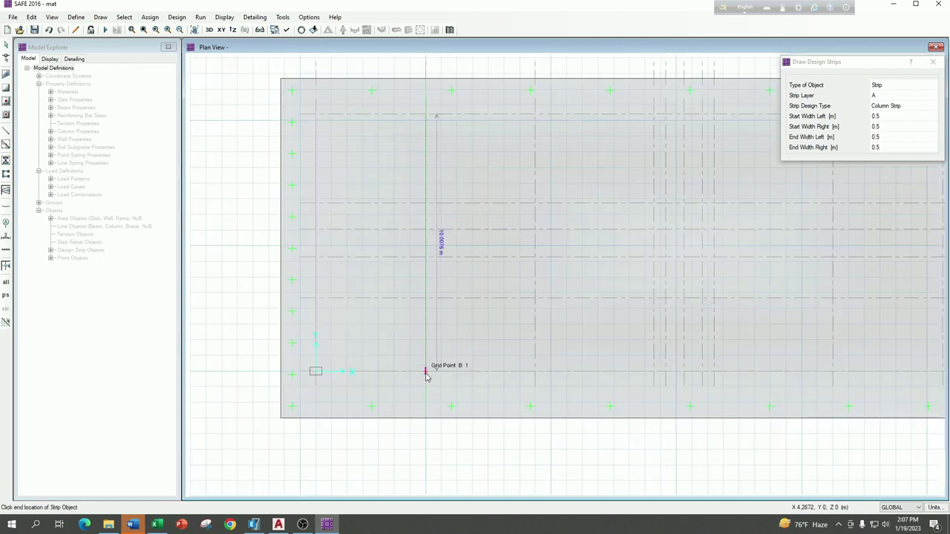
{"action": "left_click", "coordinate": [426, 373]}
{"action": "left_click", "coordinate": [535, 117]}
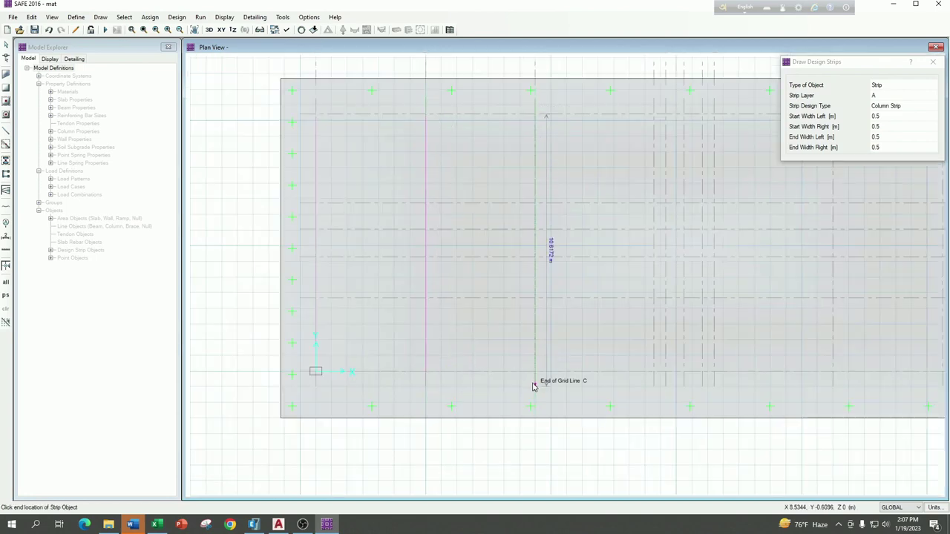
{"action": "left_click", "coordinate": [535, 373]}
Draw column strips along grid lines D, F and H from grid 6 to grid 1
{"action": "middle_click_drag", "start_coordinate": [649, 286], "coordinate": [520, 311]}
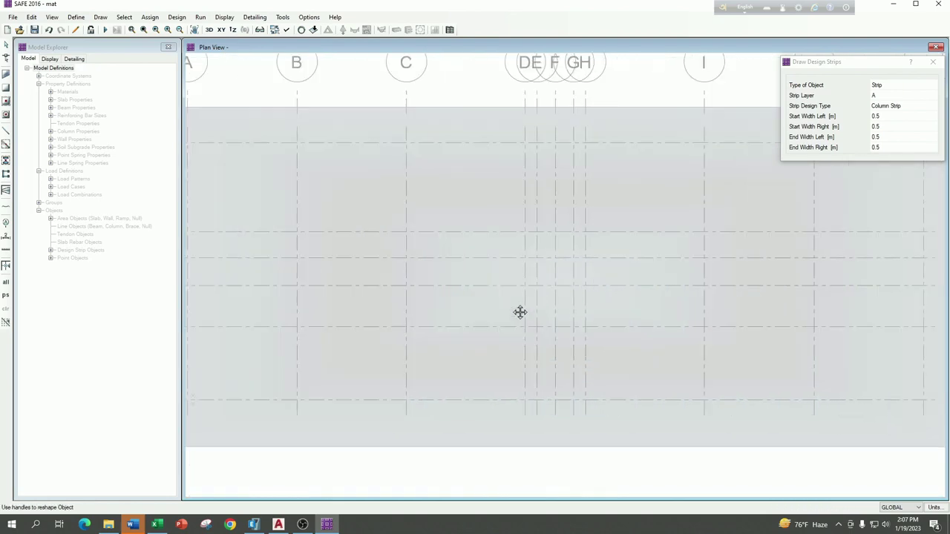
{"action": "left_click", "coordinate": [529, 144]}
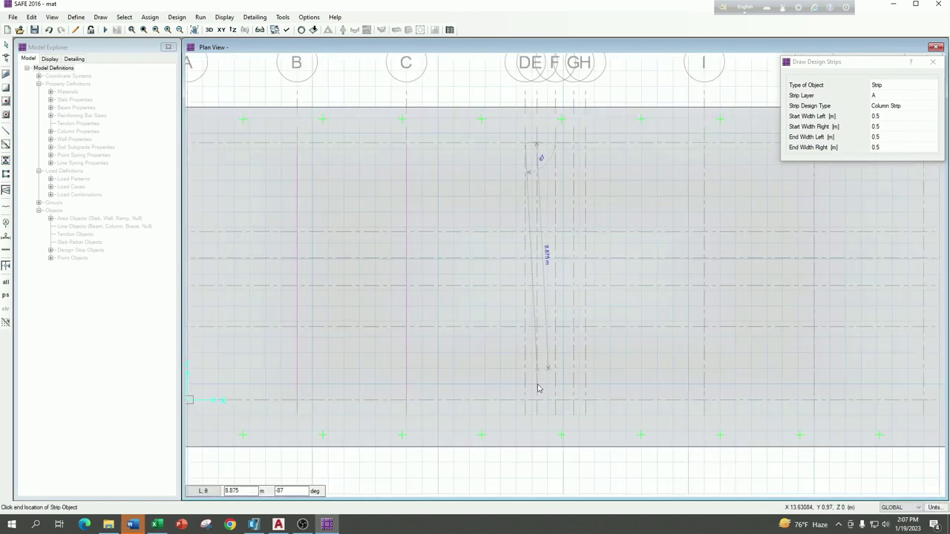
{"action": "left_click", "coordinate": [527, 400]}
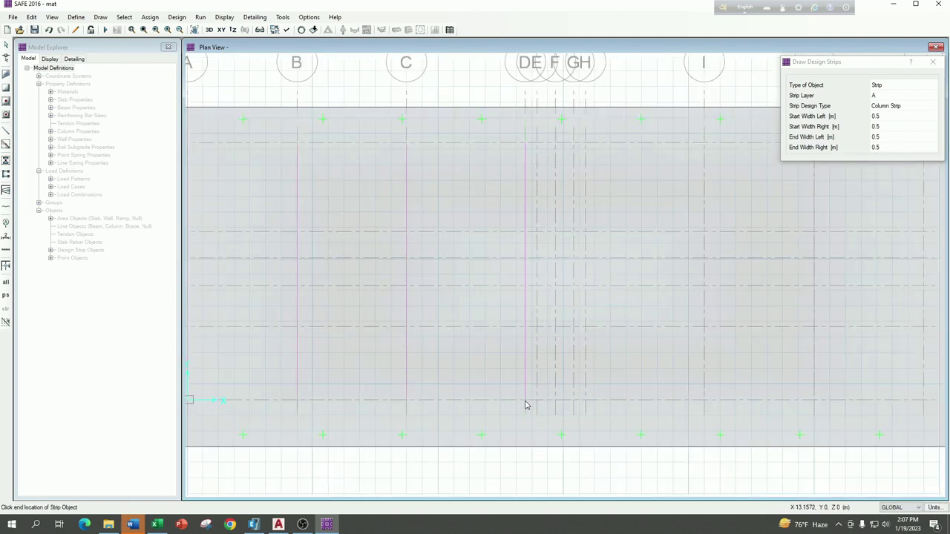
{"action": "left_click", "coordinate": [556, 143]}
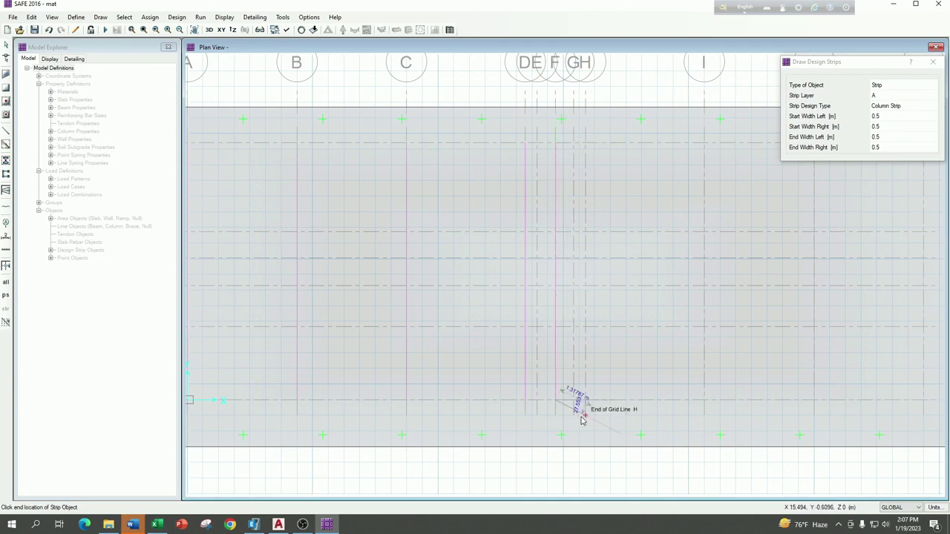
{"action": "key", "text": "Escape"}
{"action": "left_click", "coordinate": [587, 146]}
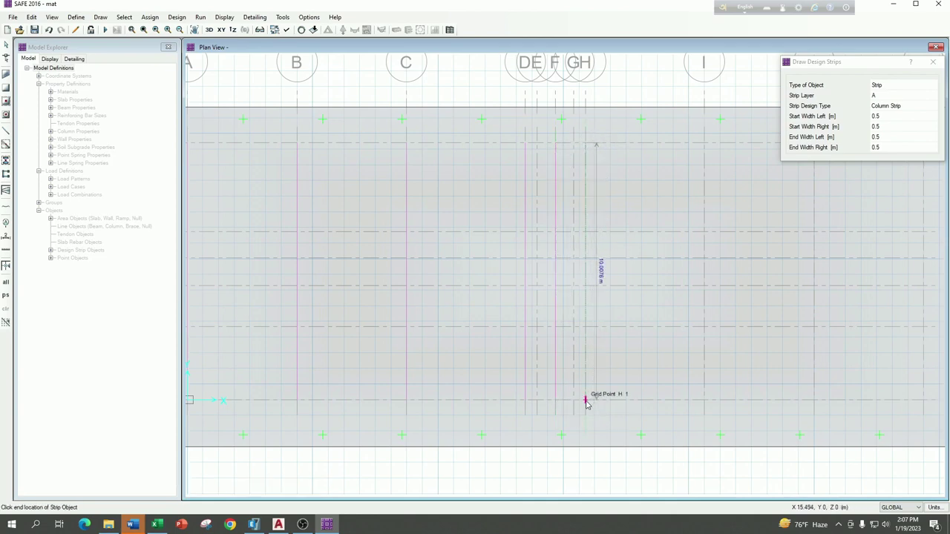
{"action": "left_click", "coordinate": [586, 400]}
Draw column strips from grid 6 down to grid 1 along grid lines I, J and K
{"action": "left_click", "coordinate": [703, 144]}
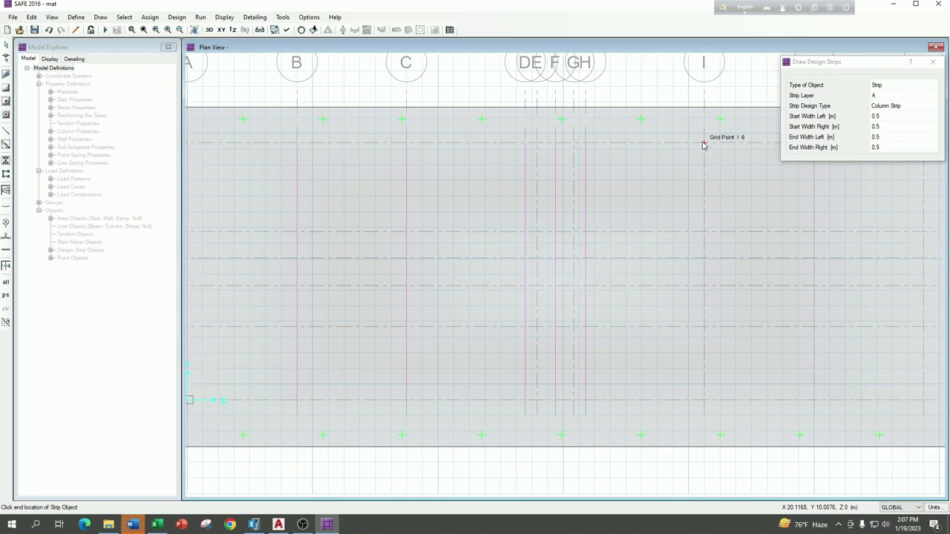
{"action": "left_click", "coordinate": [705, 400]}
{"action": "scroll", "coordinate": [498, 269], "scroll_direction": "down", "scroll_amount": 1}
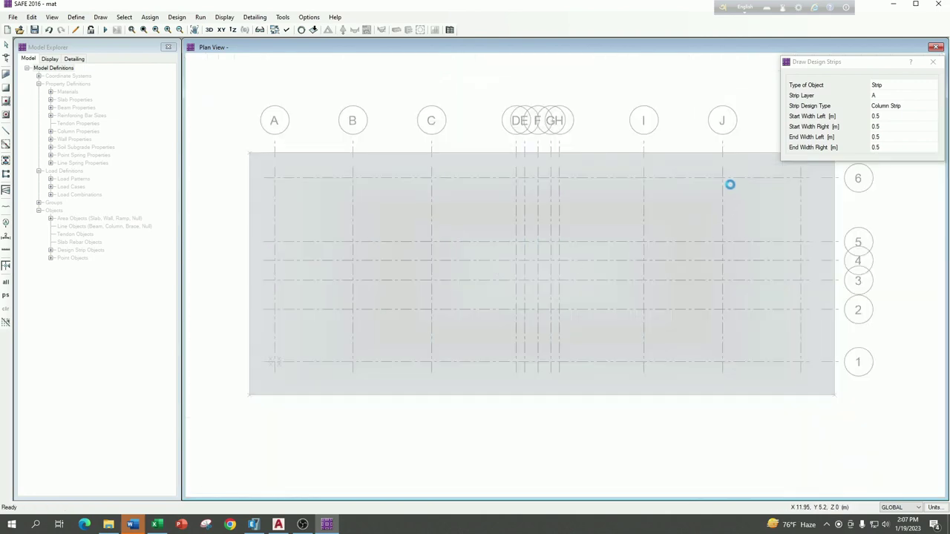
{"action": "left_click", "coordinate": [723, 179]}
{"action": "left_click", "coordinate": [722, 362]}
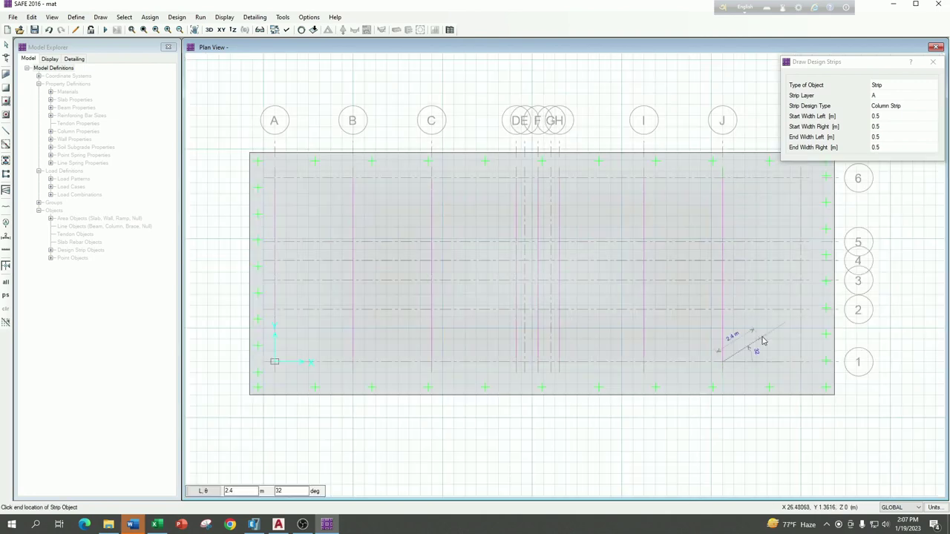
{"action": "key", "text": "Return"}
{"action": "left_click", "coordinate": [803, 179]}
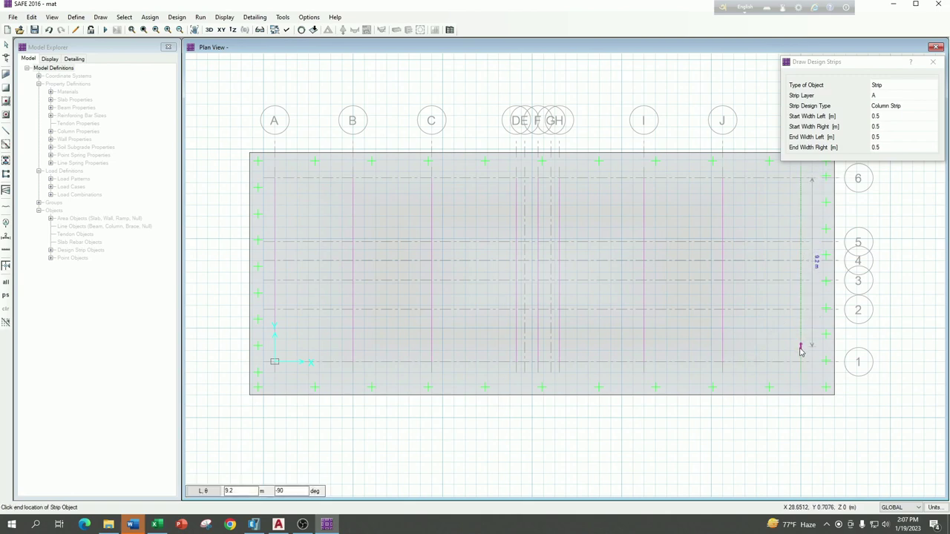
{"action": "left_click", "coordinate": [800, 377]}
{"action": "key", "text": "Return"}
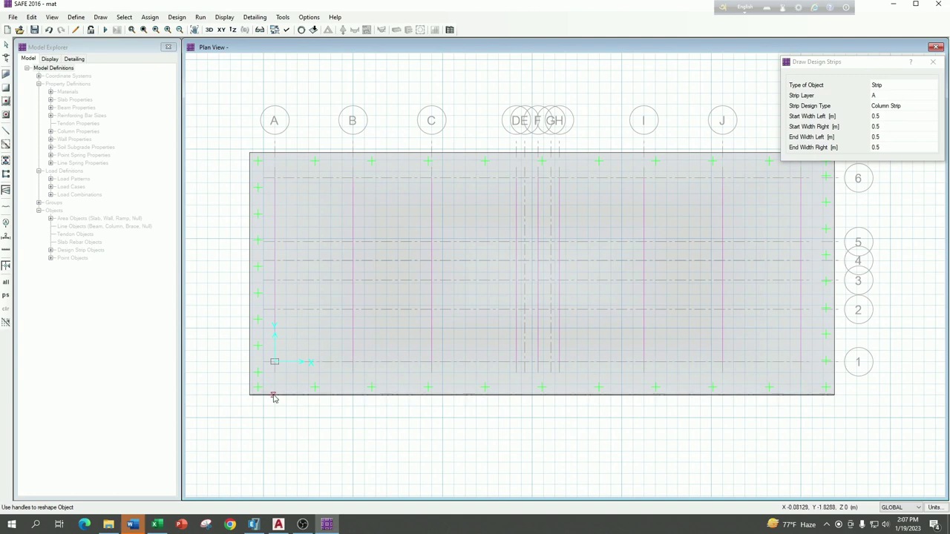
Draw 0.5 m half-width middle strips on layer A down the slab's left and right edges, from top corner to bottom corner
{"action": "left_click", "coordinate": [923, 104]}
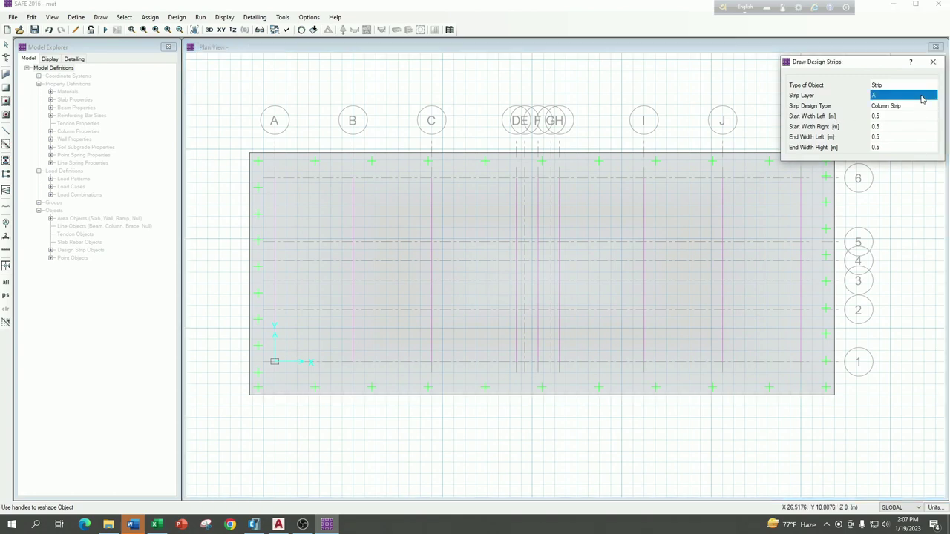
{"action": "left_click", "coordinate": [921, 107]}
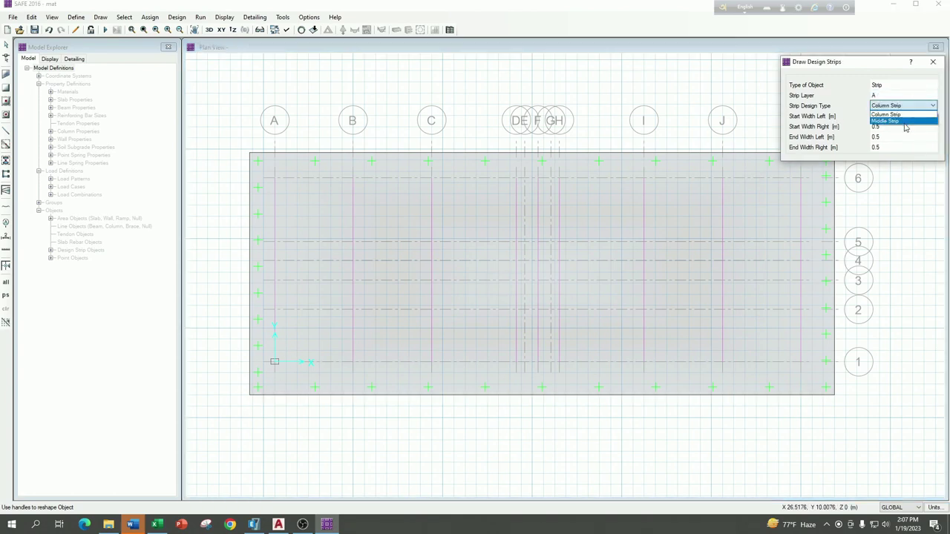
{"action": "left_click", "coordinate": [908, 120]}
{"action": "left_click", "coordinate": [249, 153]}
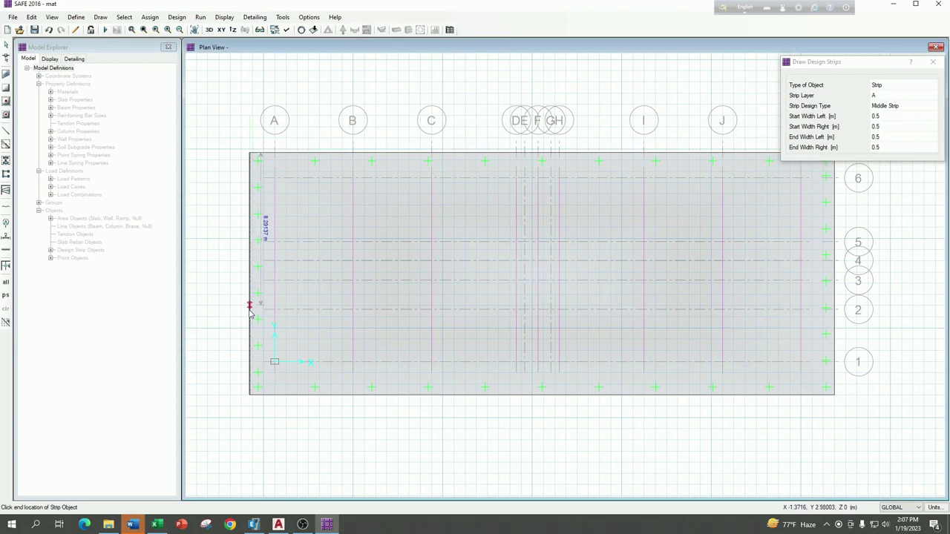
{"action": "double_click", "coordinate": [249, 395]}
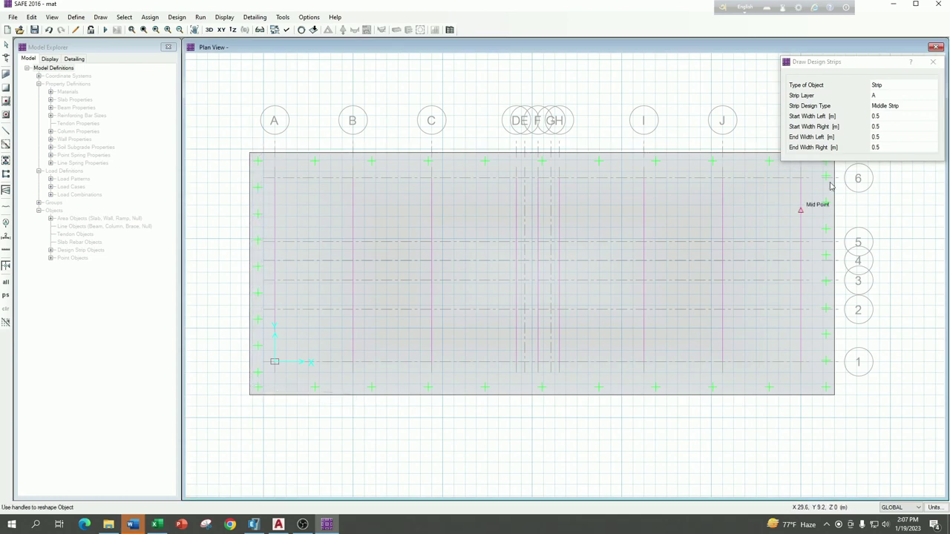
{"action": "left_click", "coordinate": [800, 65]}
{"action": "left_click_drag", "start_coordinate": [801, 65], "coordinate": [554, 26]}
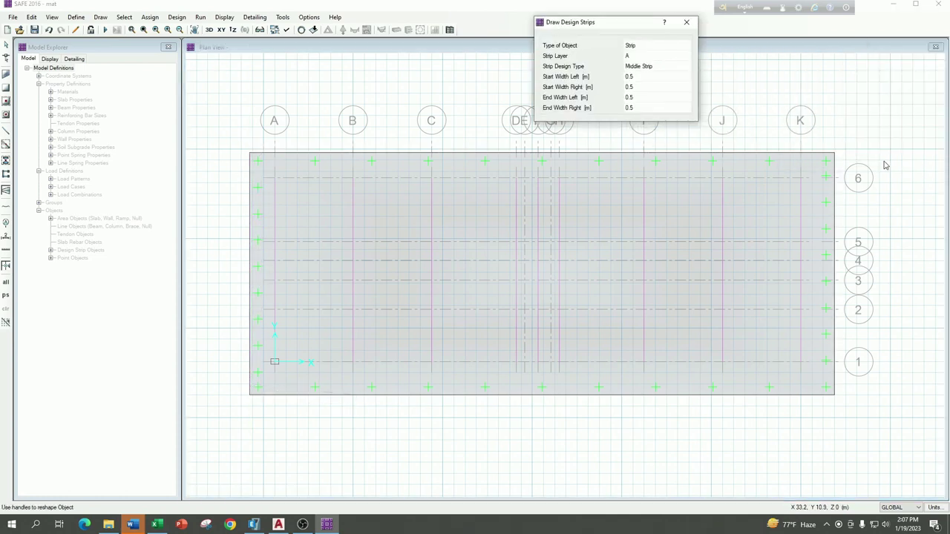
{"action": "left_click", "coordinate": [834, 154]}
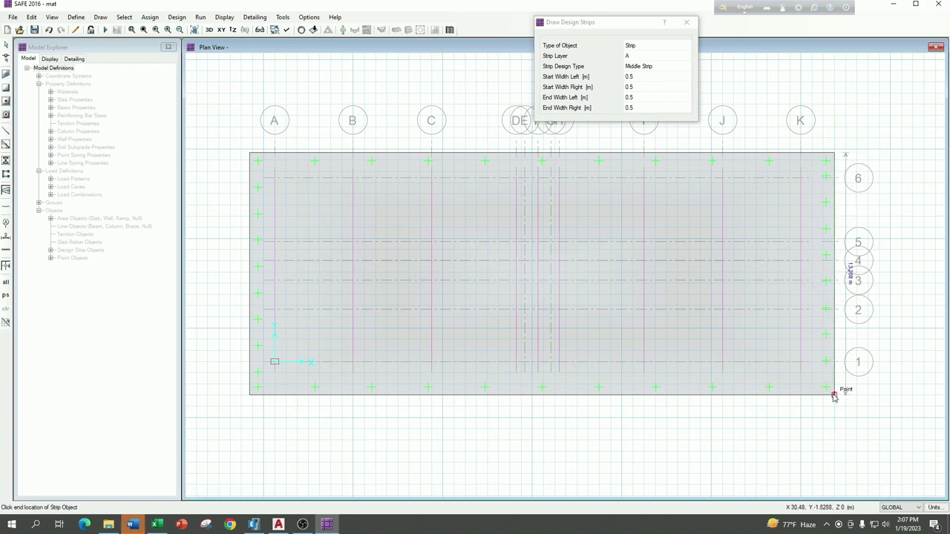
{"action": "double_click", "coordinate": [832, 415]}
Draw layer B middle strips along the slab's top and bottom edges, from the left corner to the right corner
{"action": "left_click", "coordinate": [644, 55]}
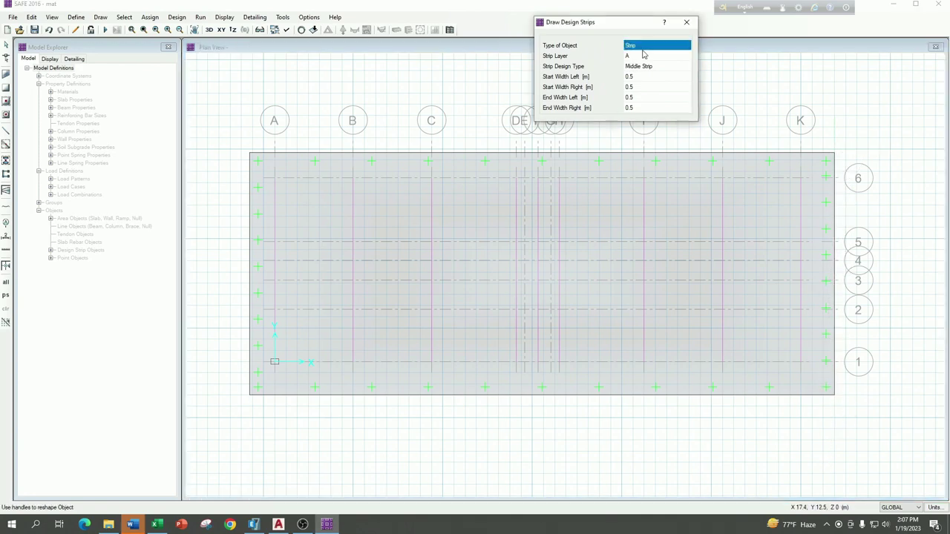
{"action": "left_click", "coordinate": [644, 56]}
{"action": "left_click", "coordinate": [643, 56]}
{"action": "left_click", "coordinate": [636, 78]}
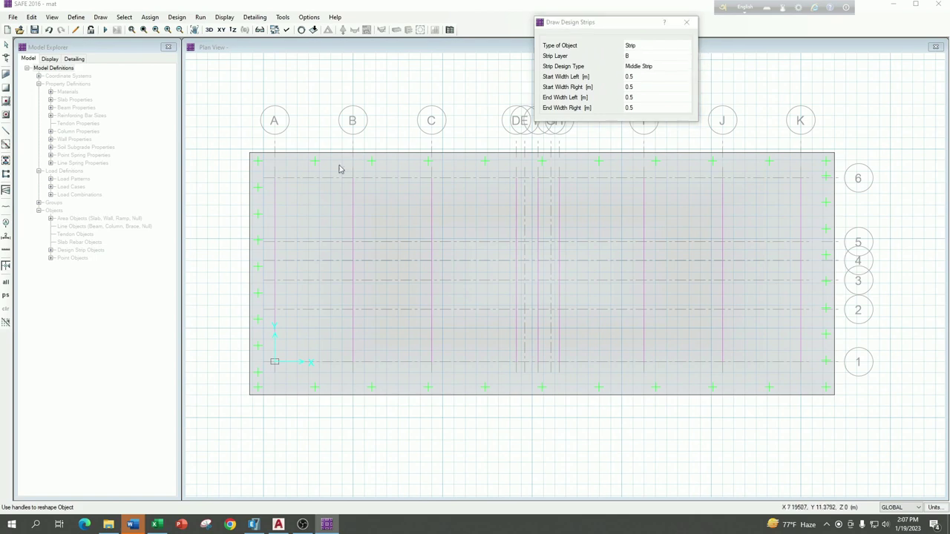
{"action": "left_click", "coordinate": [251, 142]}
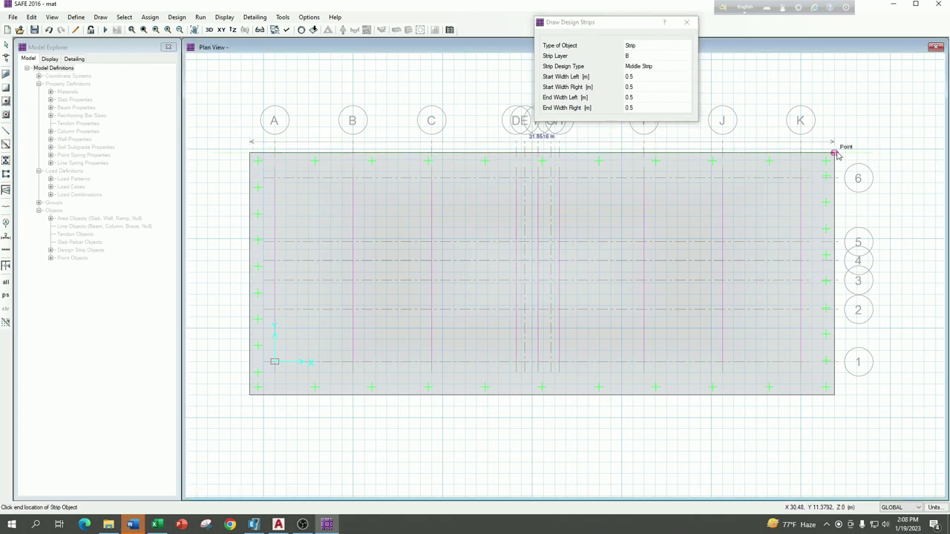
{"action": "double_click", "coordinate": [859, 135]}
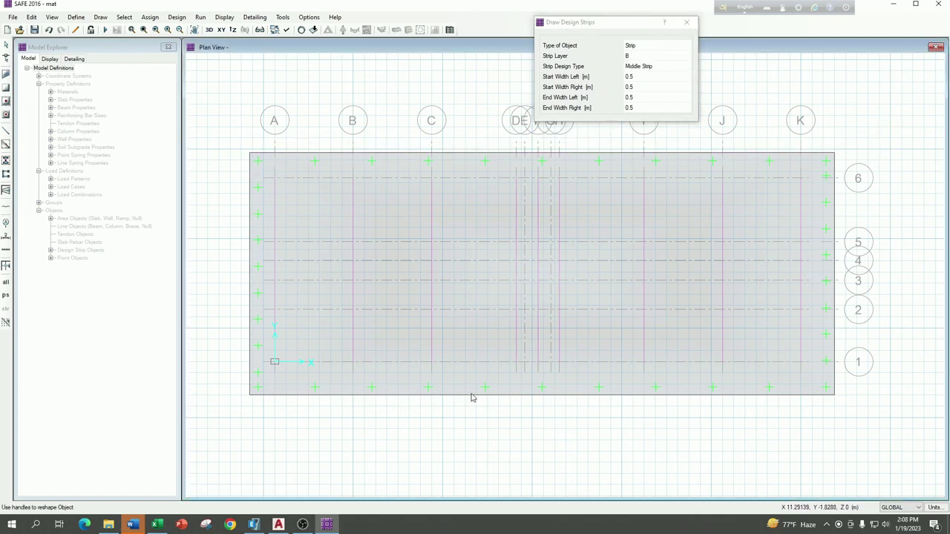
{"action": "left_click", "coordinate": [250, 395]}
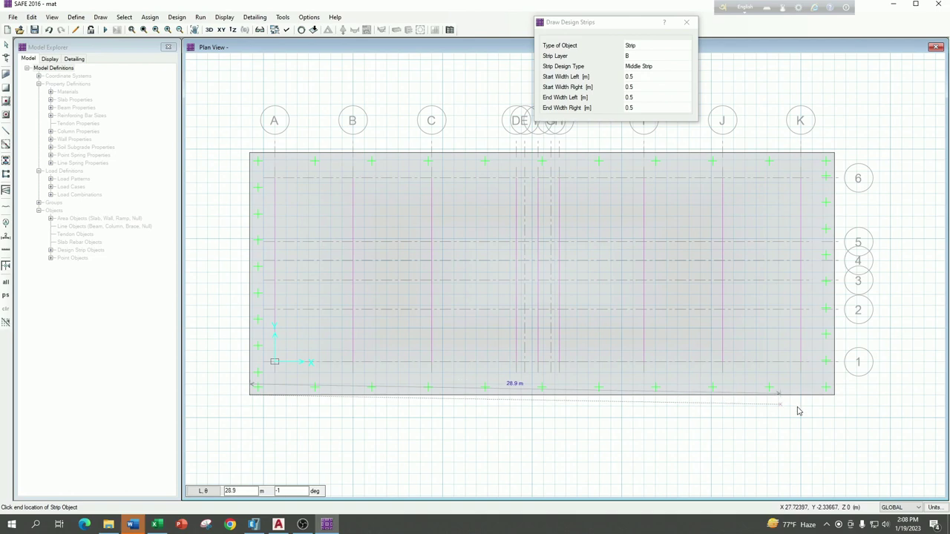
{"action": "double_click", "coordinate": [835, 397]}
Draw layer B column strips along grid lines 6, 5 and 4, running from grid A to grid K
{"action": "left_click", "coordinate": [647, 68]}
{"action": "left_click", "coordinate": [648, 68]}
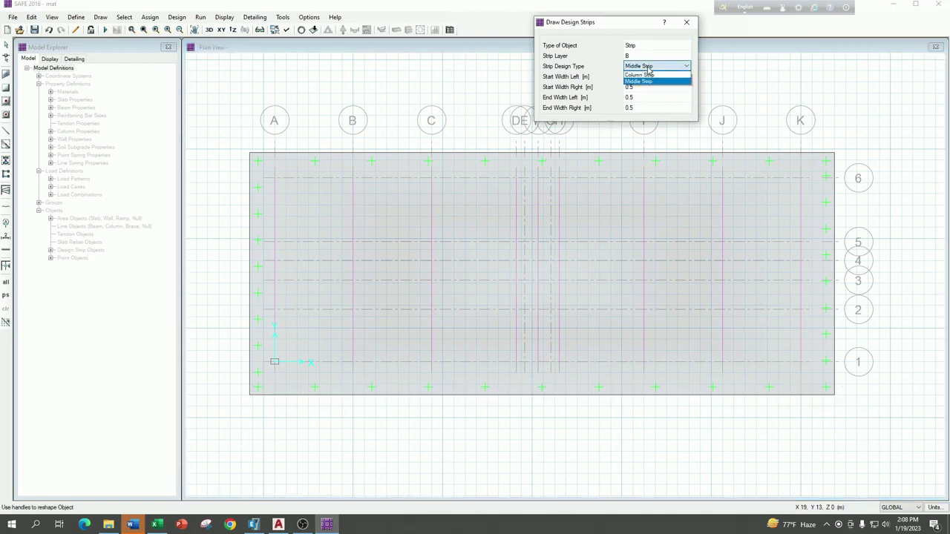
{"action": "left_click", "coordinate": [638, 75]}
{"action": "left_click", "coordinate": [274, 180]}
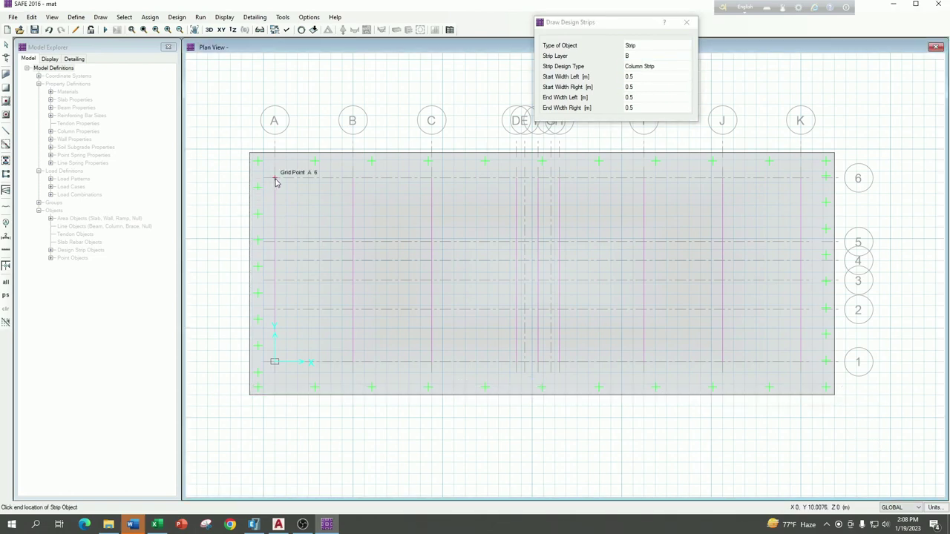
{"action": "double_click", "coordinate": [801, 178]}
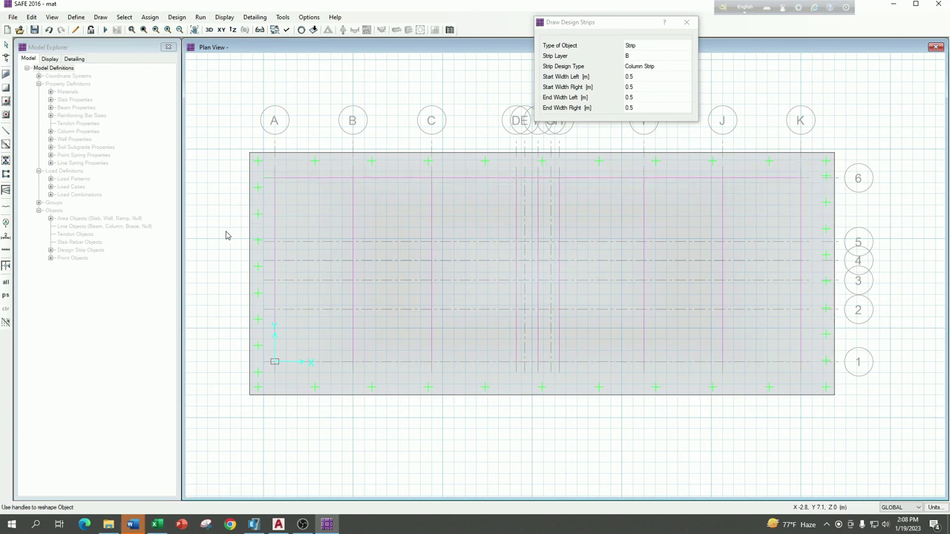
{"action": "left_click", "coordinate": [274, 241]}
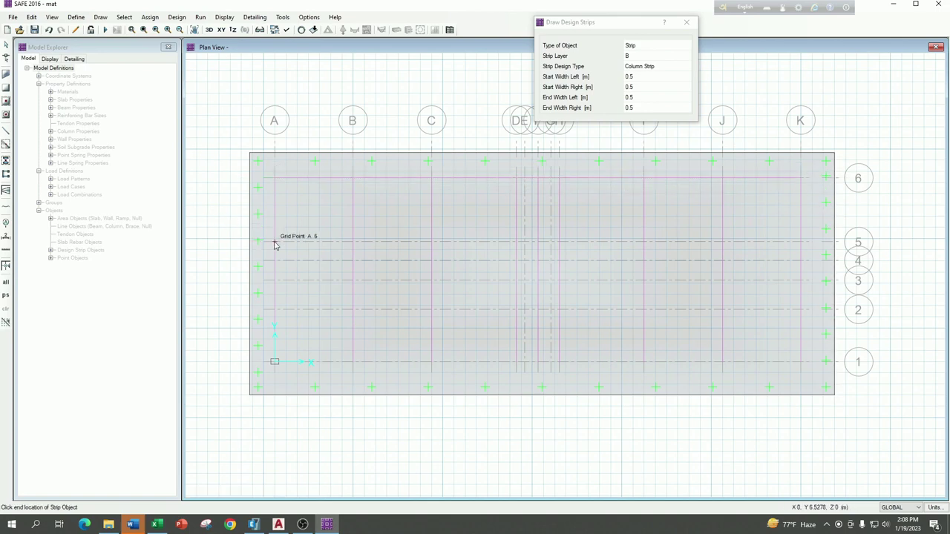
{"action": "left_click", "coordinate": [801, 241]}
{"action": "key", "text": "Return"}
{"action": "left_click", "coordinate": [275, 250]}
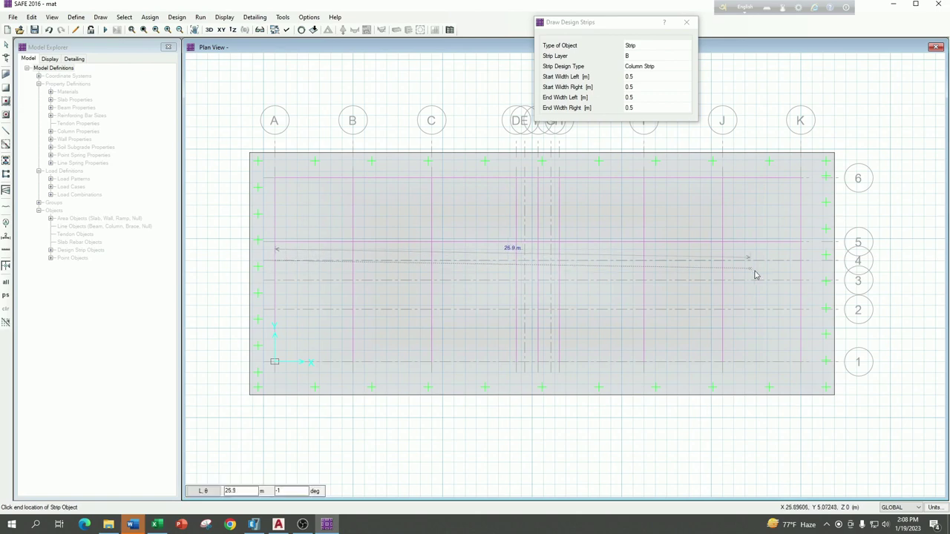
{"action": "double_click", "coordinate": [801, 260]}
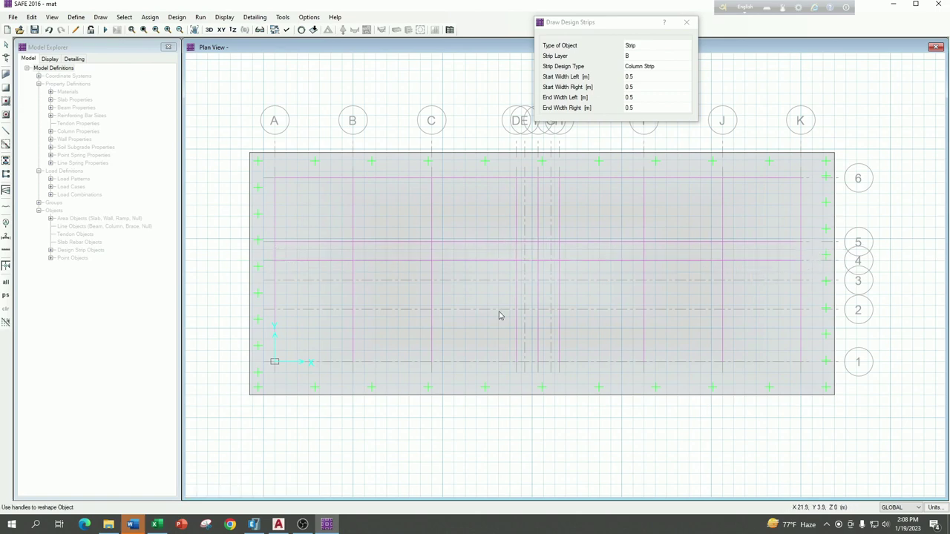
Draw column strips from grid A to grid K along grid lines 3, 2 and 1
{"action": "left_click", "coordinate": [273, 283]}
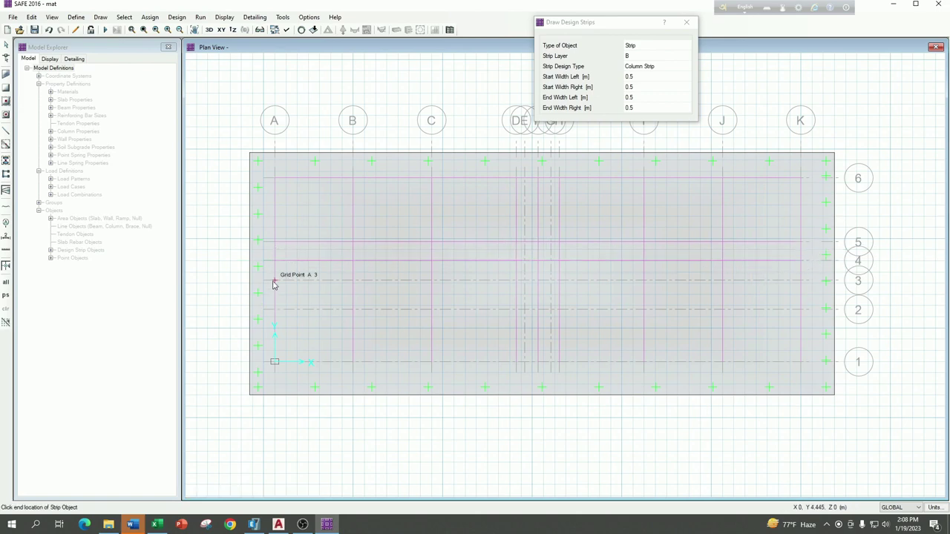
{"action": "double_click", "coordinate": [802, 281]}
{"action": "left_click", "coordinate": [274, 309]}
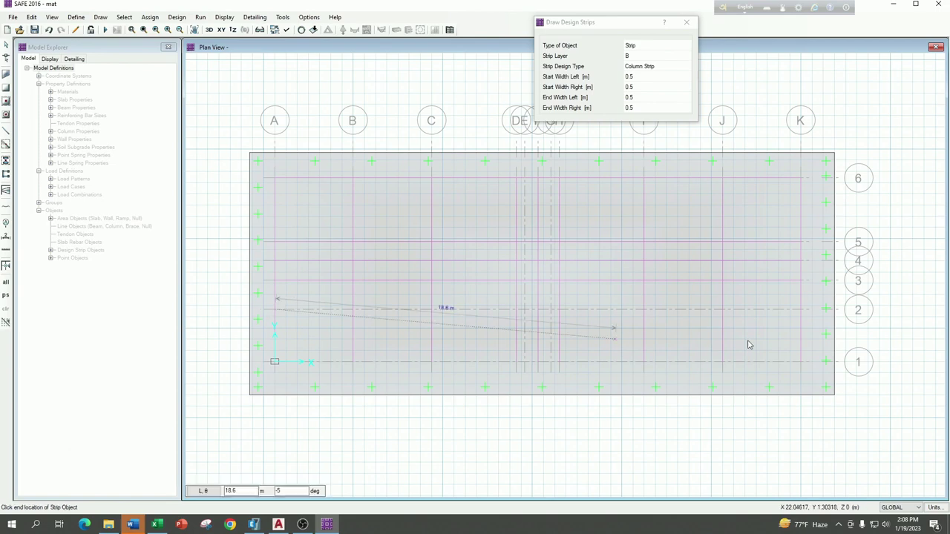
{"action": "double_click", "coordinate": [802, 310]}
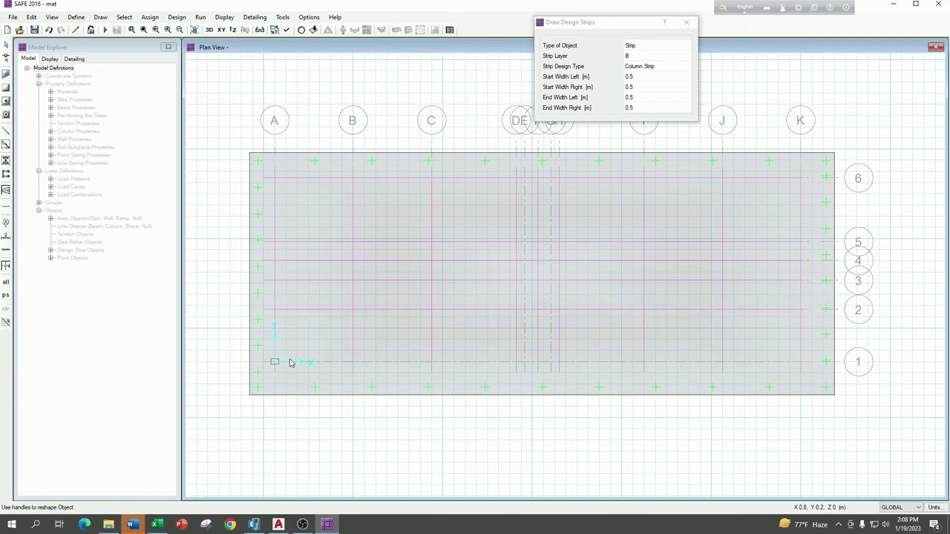
{"action": "scroll", "coordinate": [280, 370], "scroll_direction": "up", "scroll_amount": 2}
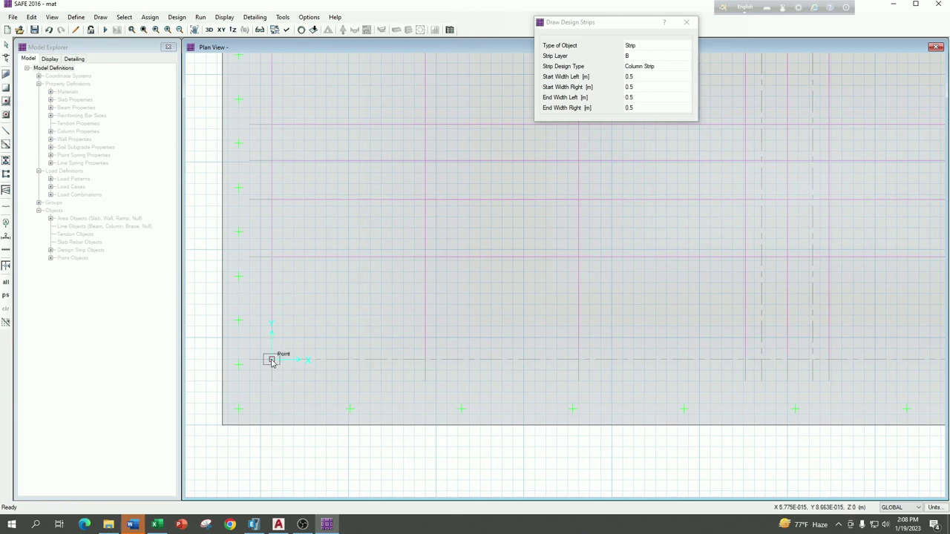
{"action": "left_click", "coordinate": [271, 362]}
{"action": "scroll", "coordinate": [327, 376], "scroll_direction": "down", "scroll_amount": 2}
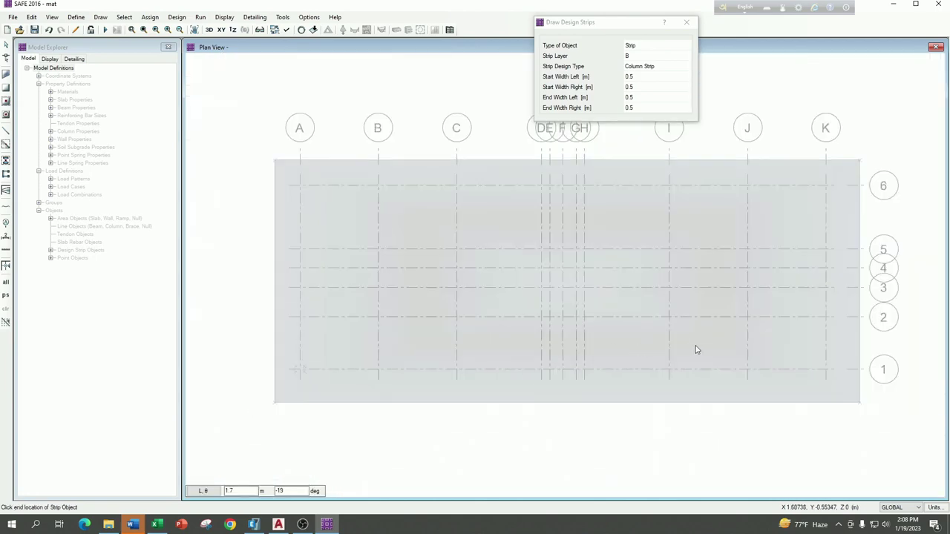
{"action": "double_click", "coordinate": [827, 369]}
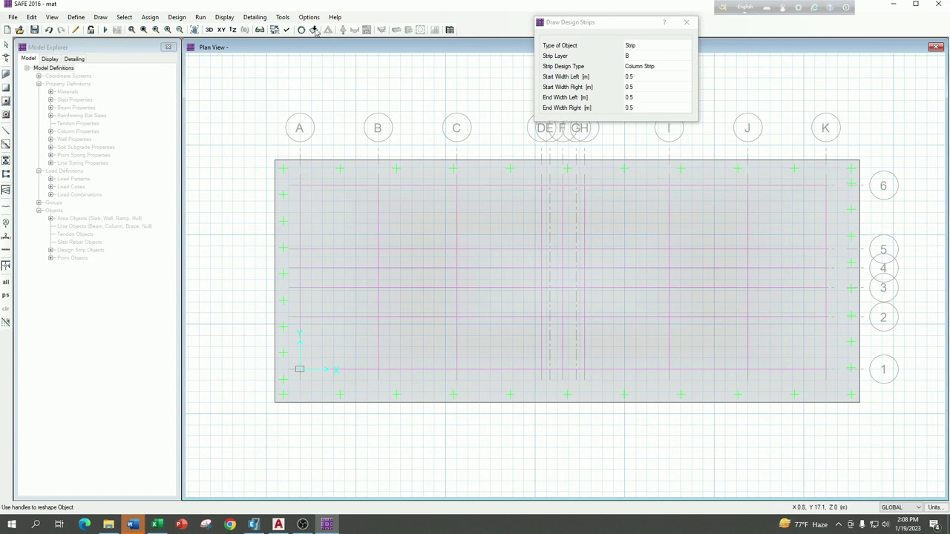
Display the design strip widths in the plan view and finish drawing design strips
{"action": "left_click", "coordinate": [289, 30]}
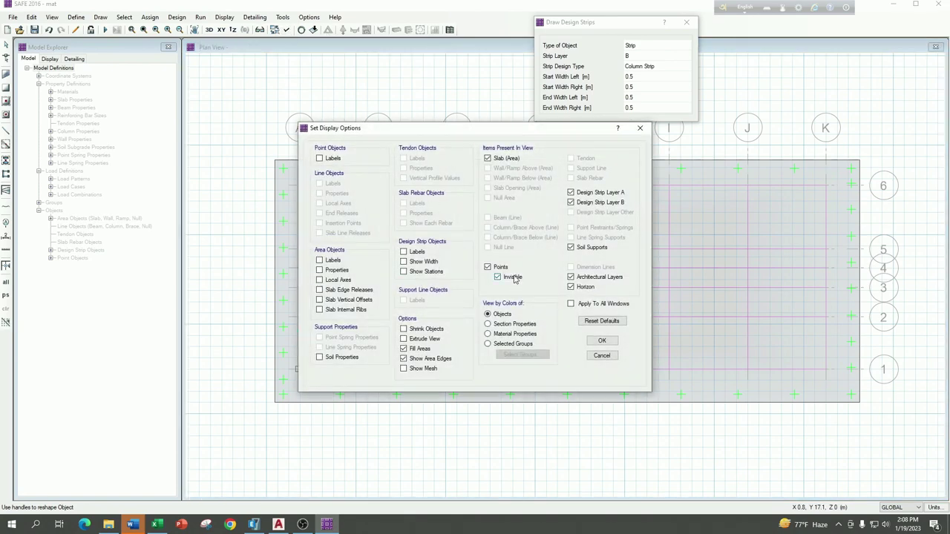
{"action": "left_click", "coordinate": [602, 340]}
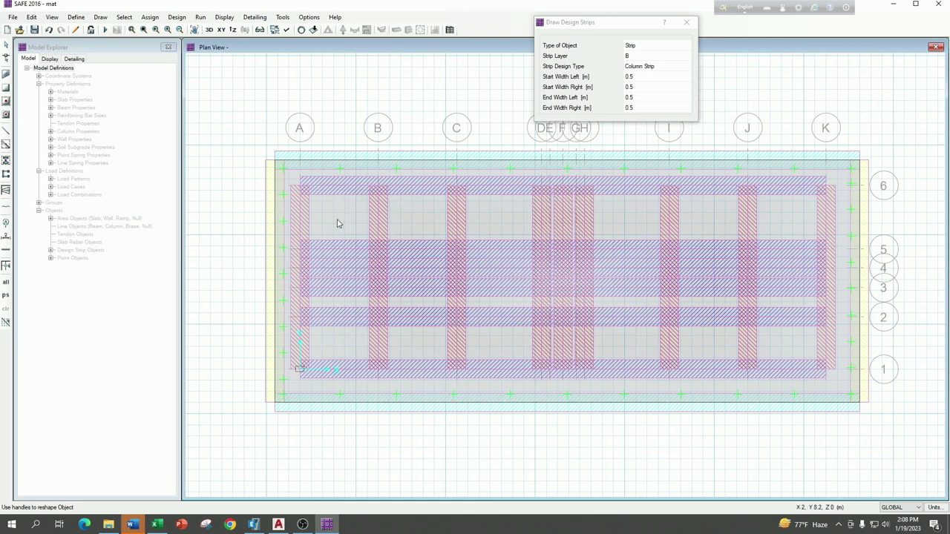
{"action": "left_click", "coordinate": [635, 29]}
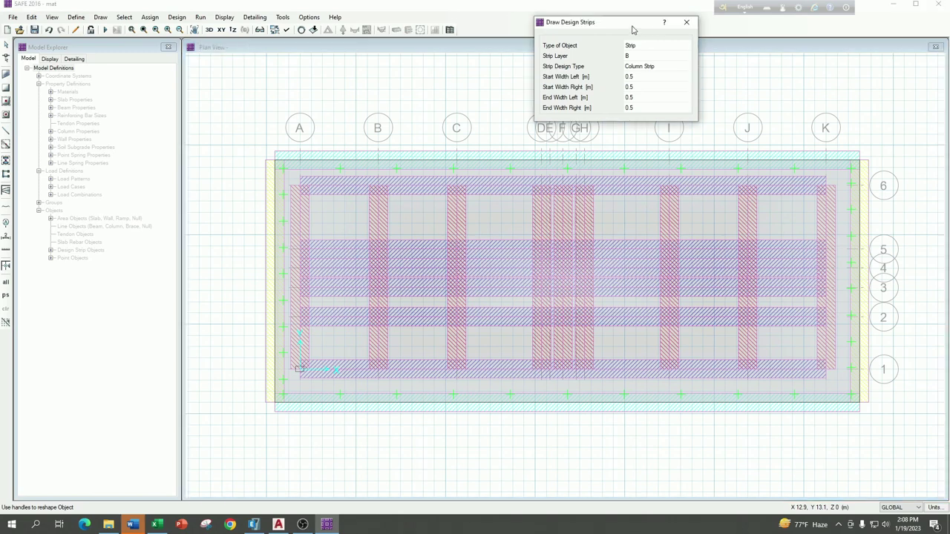
{"action": "left_click", "coordinate": [687, 23]}
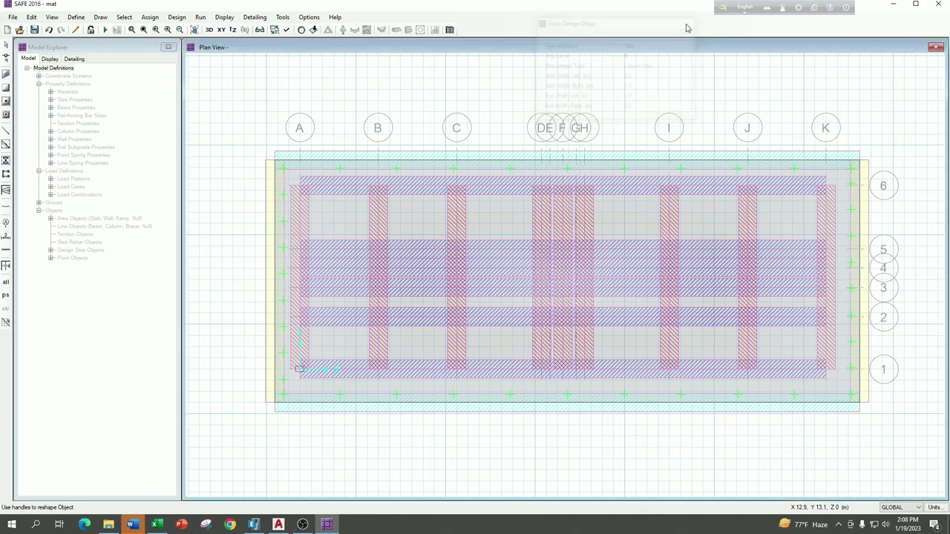
Run the analysis and design of the mat with the drawn design strips
{"action": "left_click", "coordinate": [224, 16]}
{"action": "left_click", "coordinate": [225, 17]}
{"action": "left_click", "coordinate": [178, 17]}
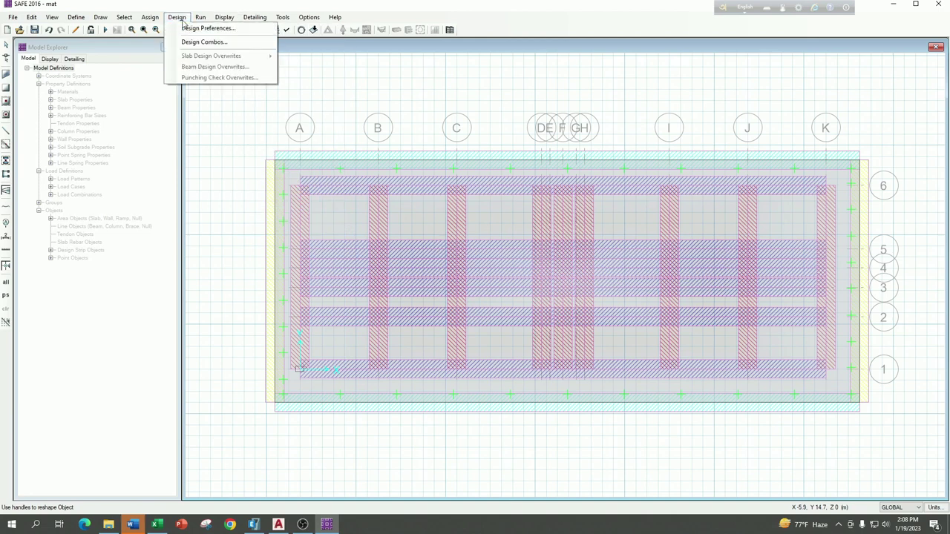
{"action": "left_click", "coordinate": [178, 17]}
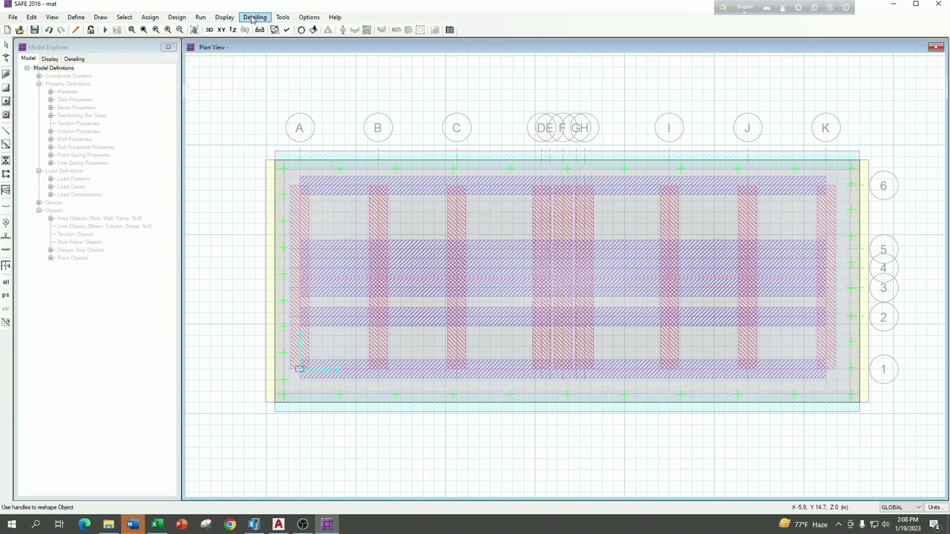
{"action": "left_click", "coordinate": [105, 29]}
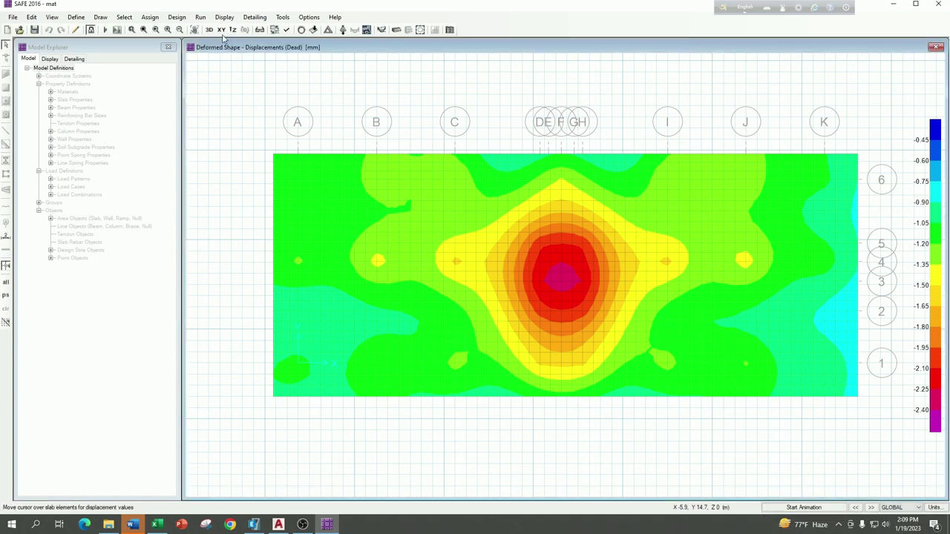
Examine the dead-load deformed shape of the mat in 3D and briefly play its displacement animation
{"action": "left_click", "coordinate": [209, 29]}
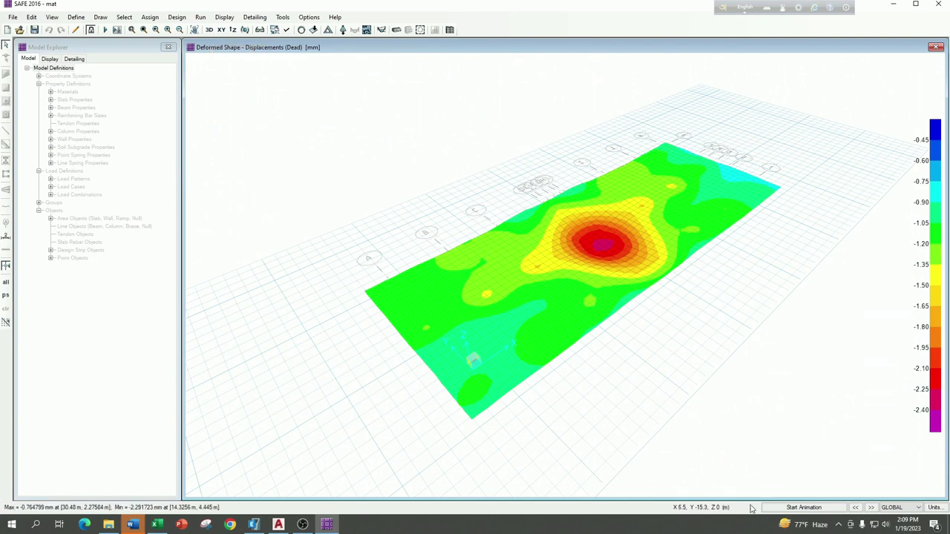
{"action": "left_click", "coordinate": [804, 509]}
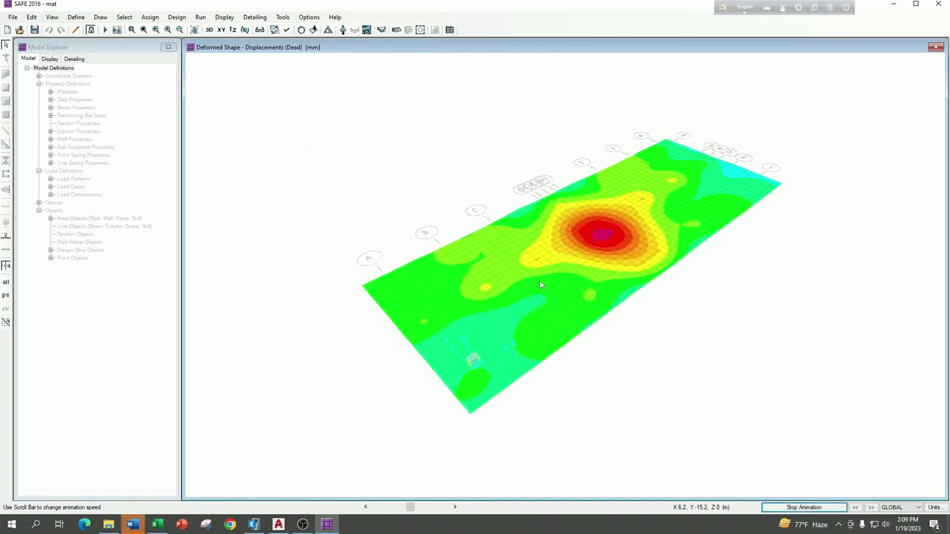
{"action": "left_click", "coordinate": [815, 507]}
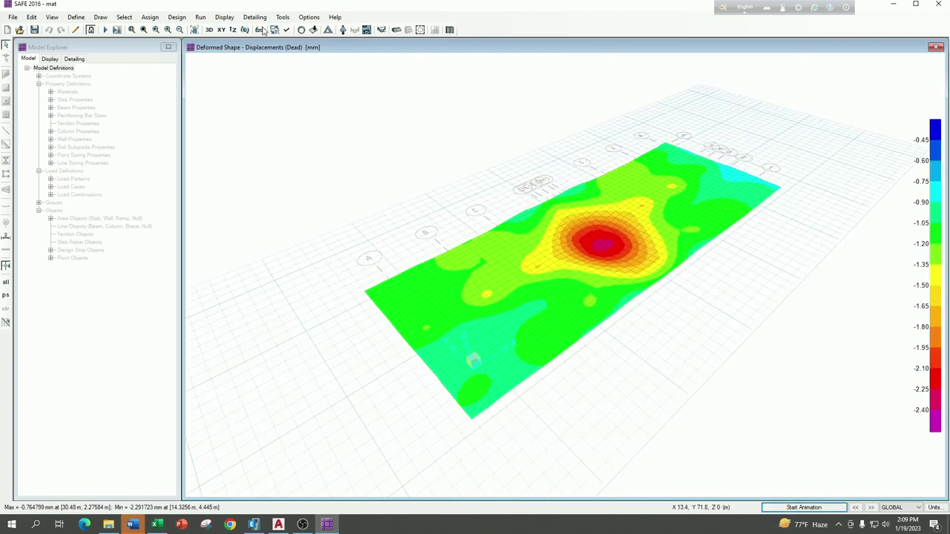
{"action": "left_click", "coordinate": [224, 17]}
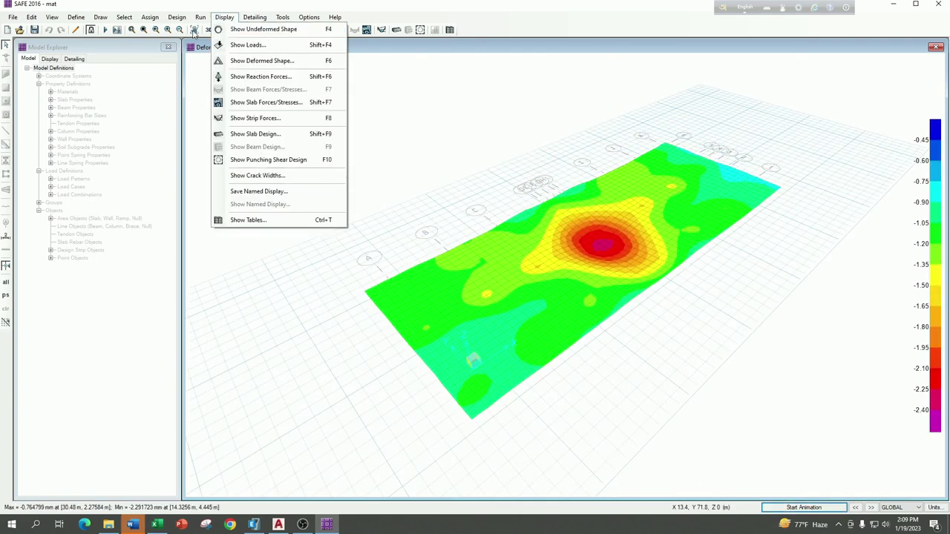
{"action": "left_click", "coordinate": [198, 72]}
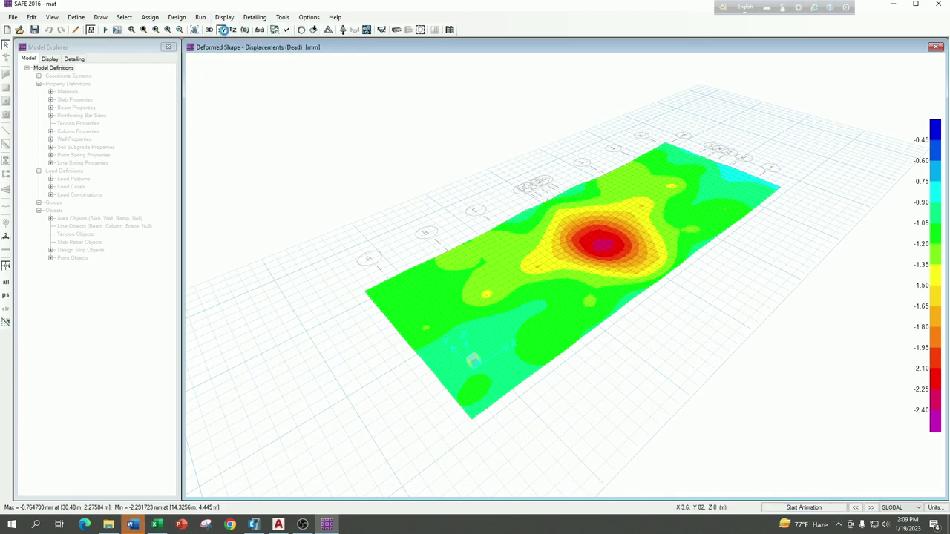
Display the strip-based slab design in plan with minimum reinforcing imposed, showing bottom rebar only for strip layers A and B
{"action": "left_click", "coordinate": [223, 30]}
{"action": "left_click", "coordinate": [224, 17]}
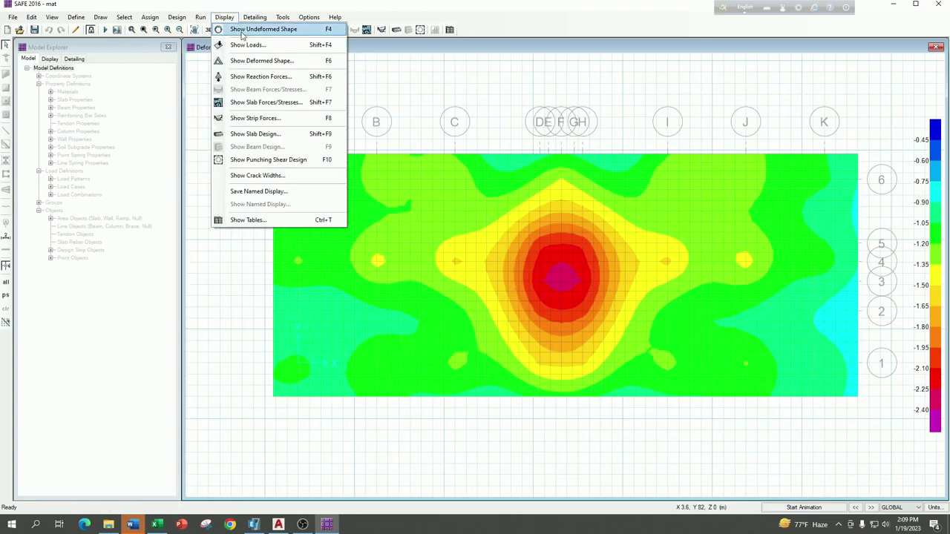
{"action": "left_click", "coordinate": [256, 134]}
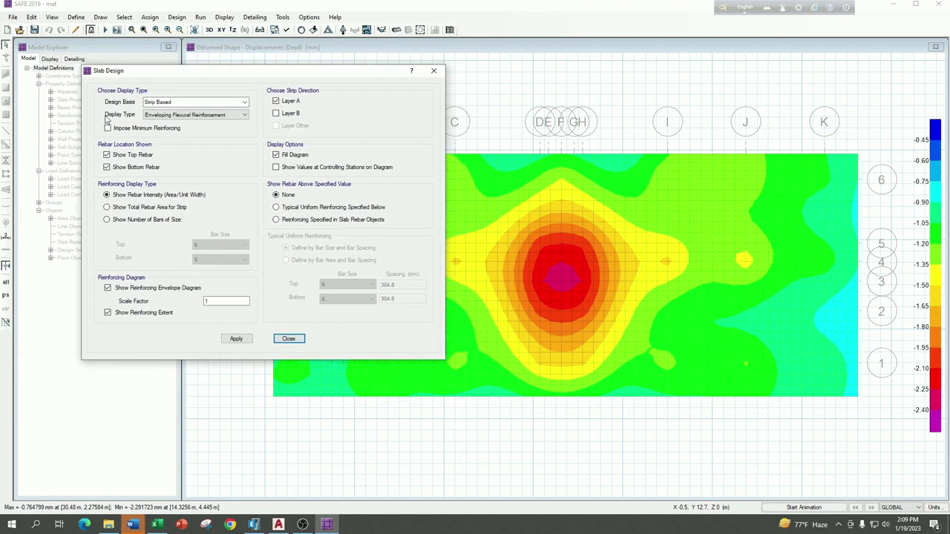
{"action": "left_click", "coordinate": [109, 129]}
{"action": "left_click", "coordinate": [233, 118]}
{"action": "left_click", "coordinate": [232, 121]}
{"action": "left_click", "coordinate": [276, 114]}
{"action": "left_click", "coordinate": [542, 160]}
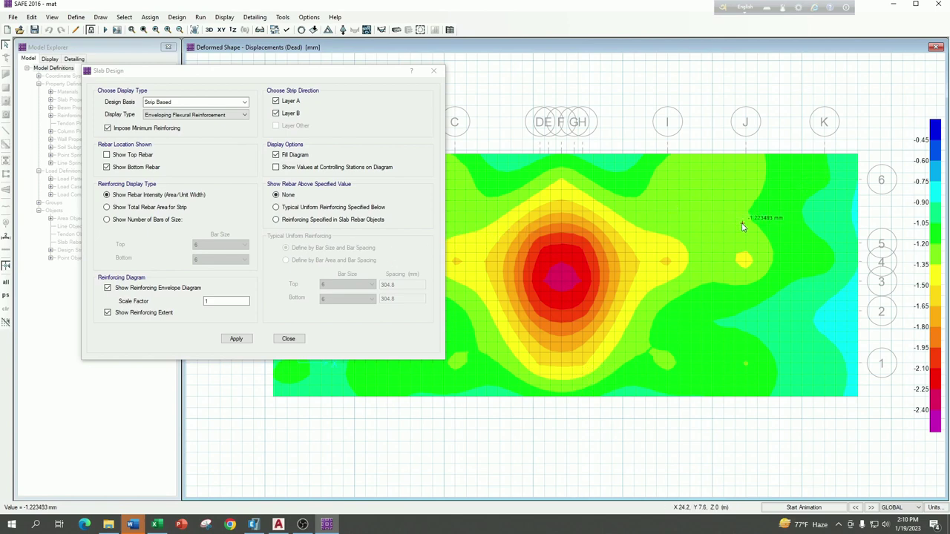
{"action": "left_click", "coordinate": [236, 339]}
{"action": "left_click_drag", "start_coordinate": [288, 74], "coordinate": [188, 59]}
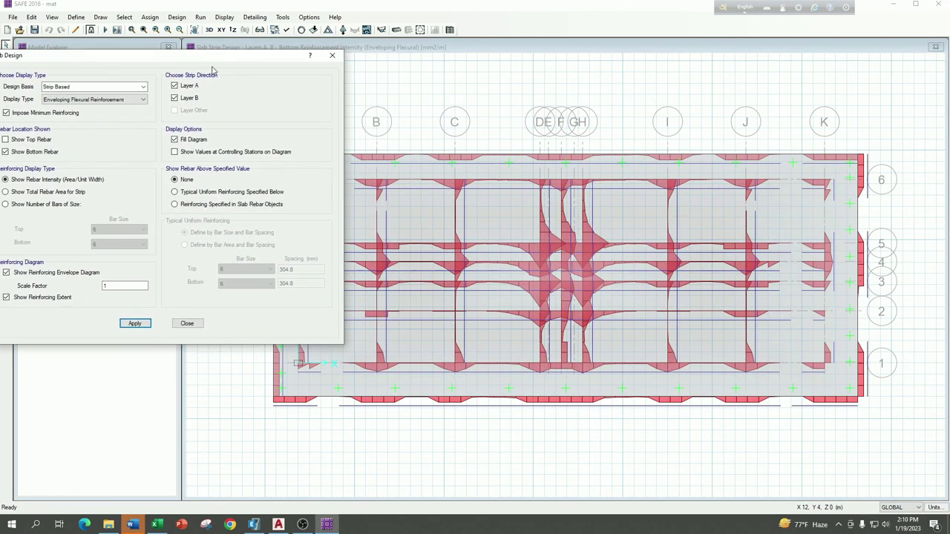
Show bottom rebar demand above typical uniform reinforcing of 20 mm bars, trying spacings of 304.8, 200 and 150 mm
{"action": "left_click", "coordinate": [190, 192]}
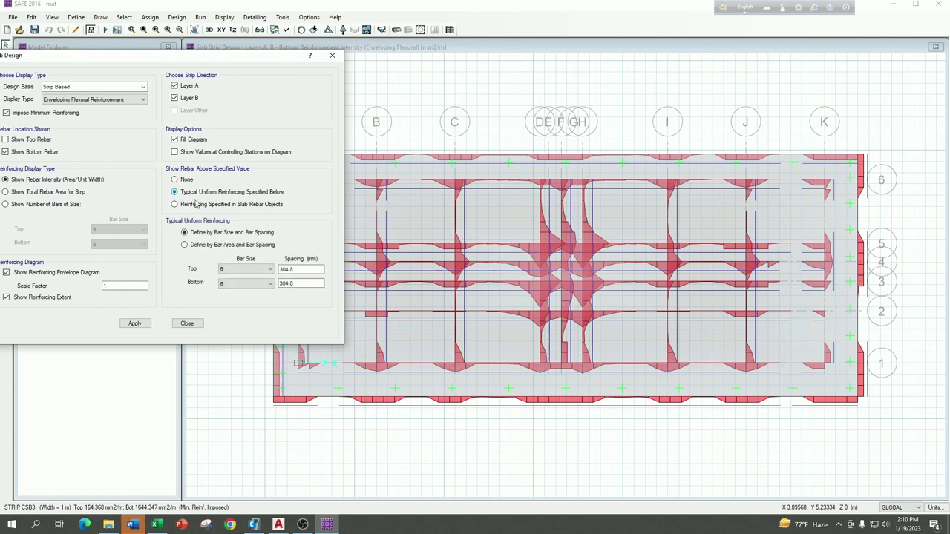
{"action": "left_click", "coordinate": [246, 283]}
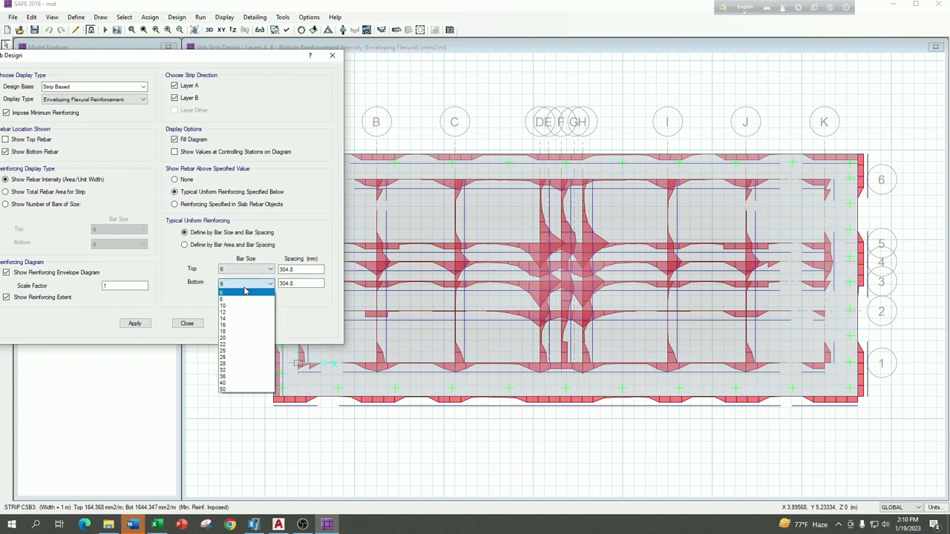
{"action": "left_click", "coordinate": [236, 338]}
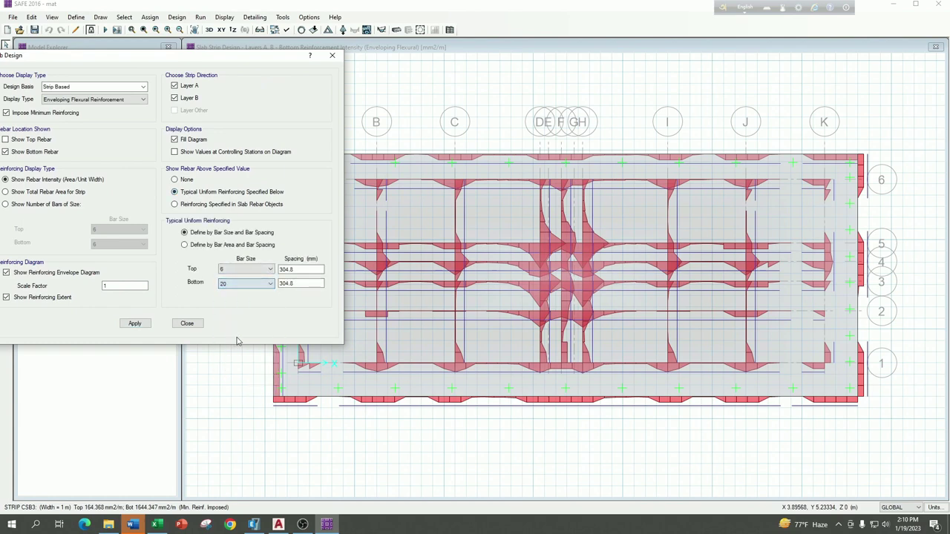
{"action": "left_click", "coordinate": [134, 323]}
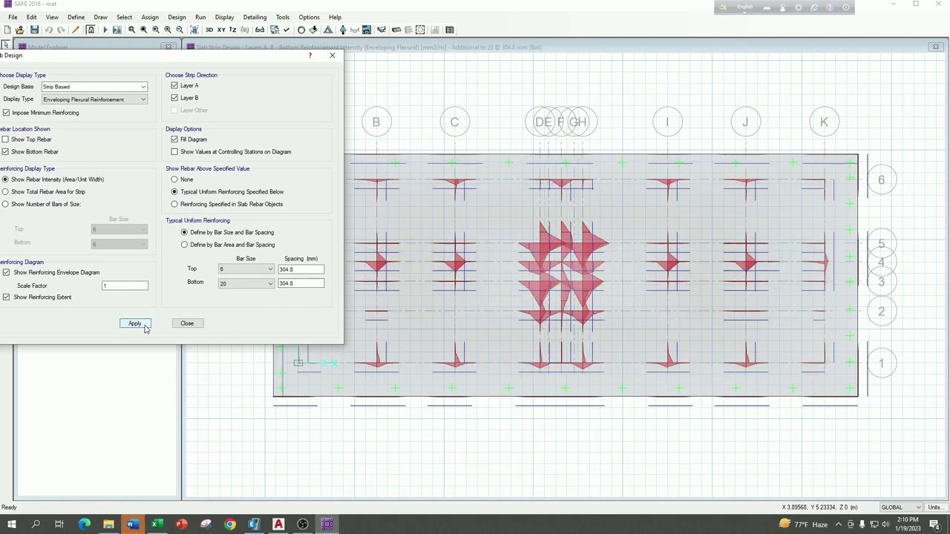
{"action": "double_click", "coordinate": [299, 284]}
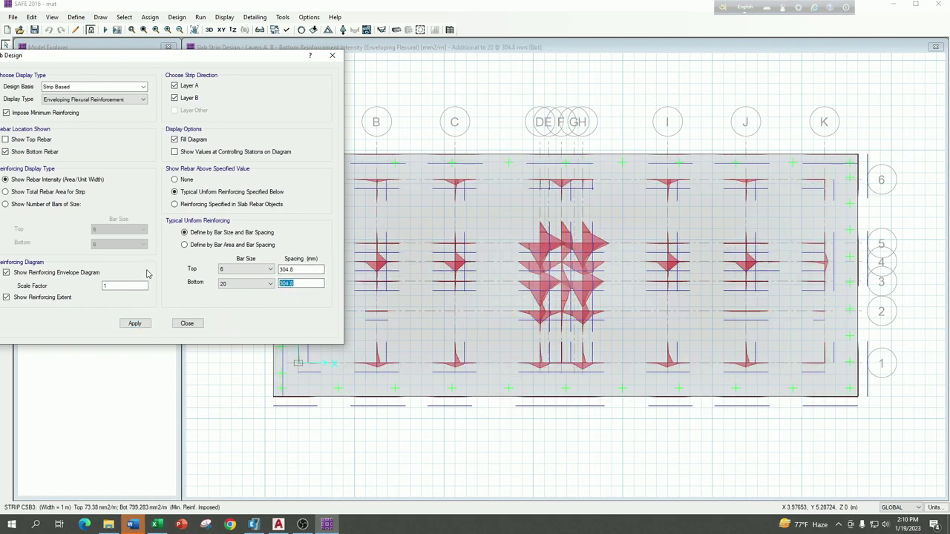
{"action": "type", "text": "200"}
{"action": "left_click", "coordinate": [134, 323]}
{"action": "double_click", "coordinate": [299, 284]}
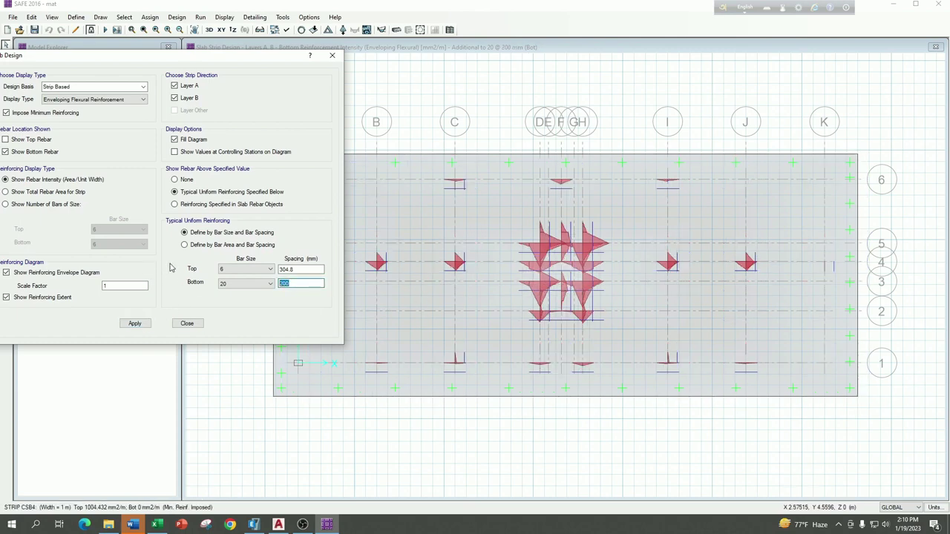
{"action": "left_click", "coordinate": [135, 324]}
{"action": "double_click", "coordinate": [300, 284]}
Set the bottom uniform bar size to 25 and check the bottom rebar demand at spacings of 150, 125 and 100 mm
{"action": "left_click", "coordinate": [226, 285]}
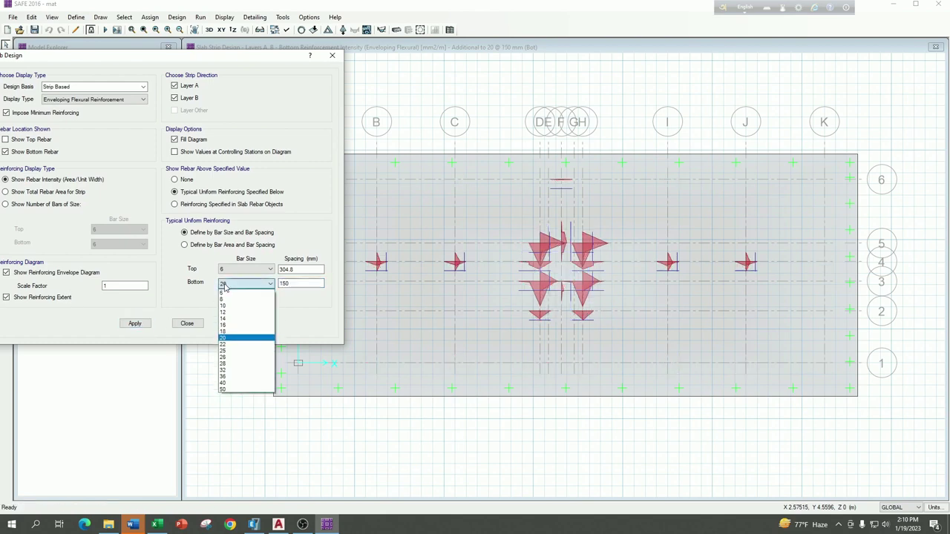
{"action": "left_click", "coordinate": [229, 353]}
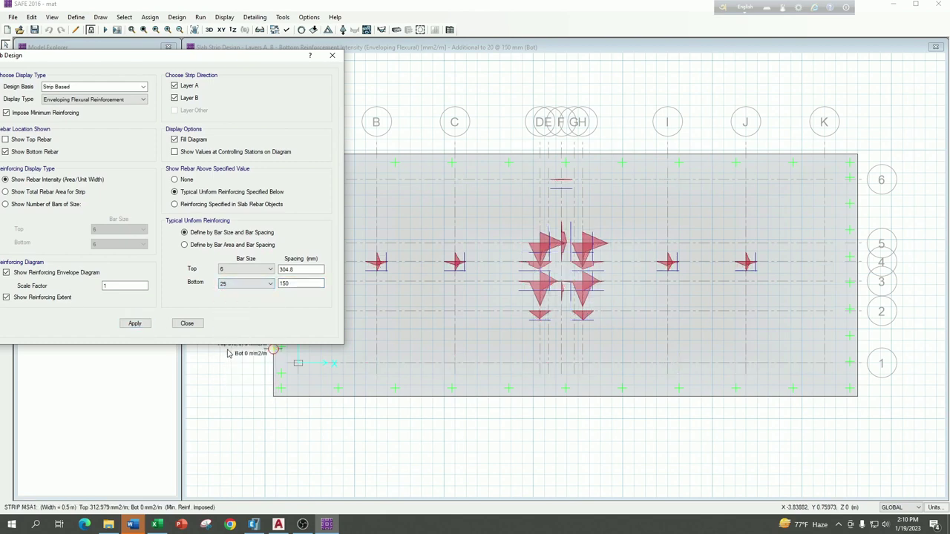
{"action": "left_click", "coordinate": [135, 323]}
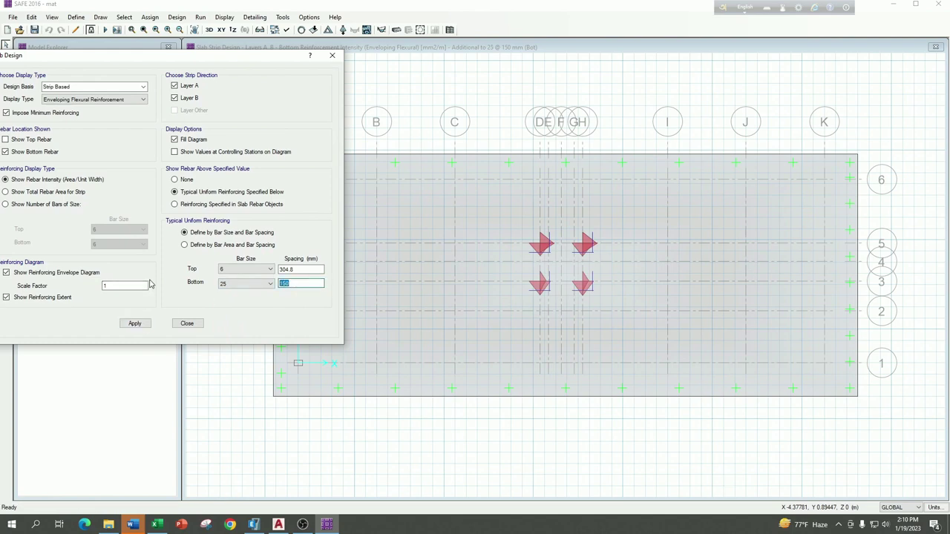
{"action": "type", "text": "1"}
{"action": "left_click", "coordinate": [135, 324]}
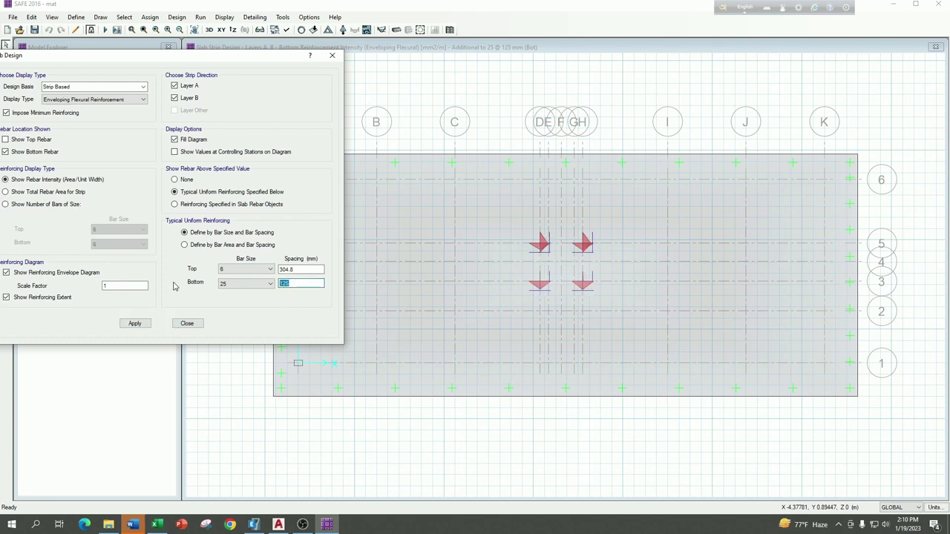
{"action": "type", "text": "100"}
{"action": "left_click", "coordinate": [133, 323]}
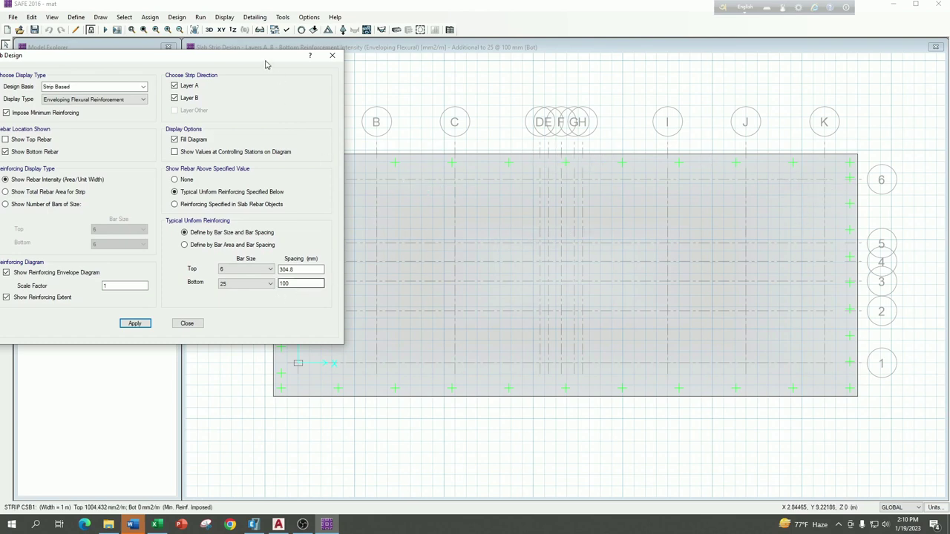
{"action": "left_click_drag", "start_coordinate": [265, 61], "coordinate": [322, 67]}
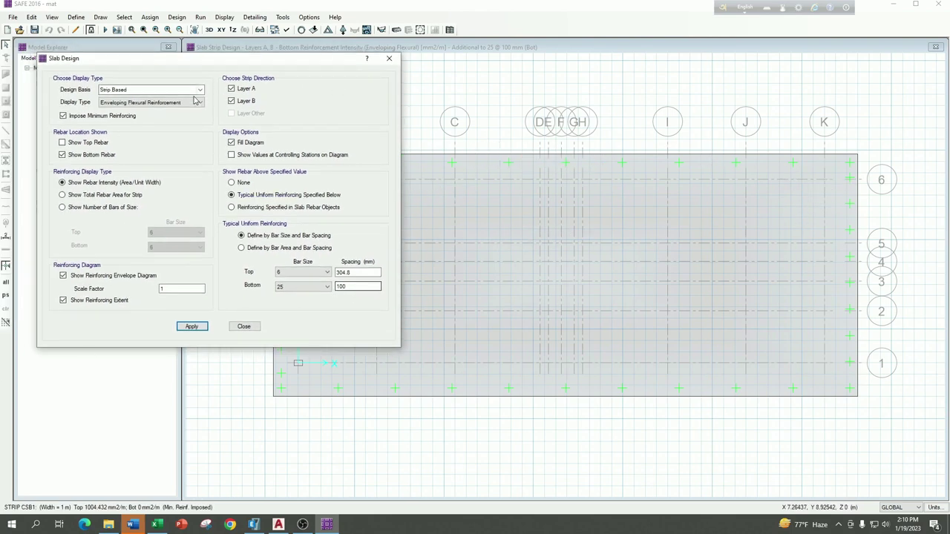
Show the top rebar instead of the bottom rebar, with no uniform reinforcing deducted
{"action": "left_click", "coordinate": [82, 143]}
{"action": "left_click", "coordinate": [83, 156]}
{"action": "left_click", "coordinate": [245, 183]}
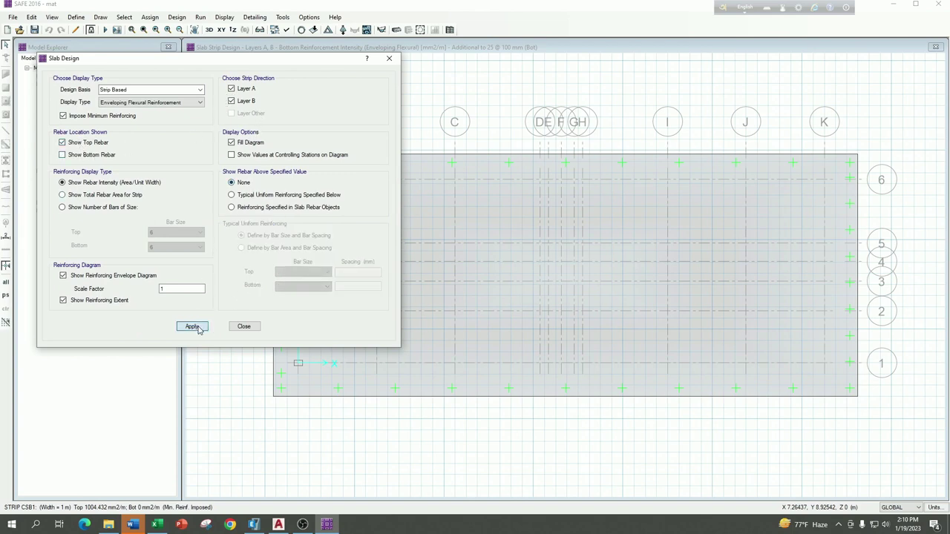
{"action": "left_click", "coordinate": [191, 327]}
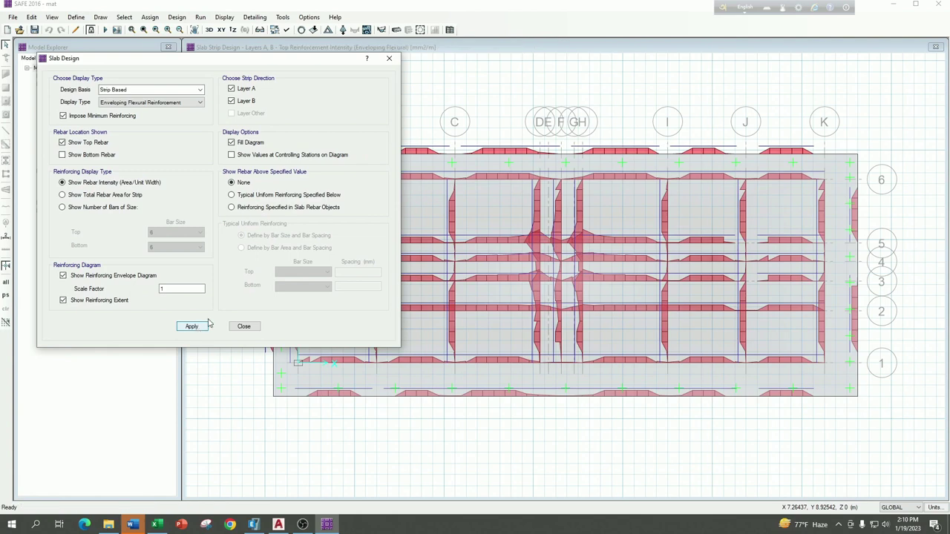
Show the top rebar demand above typical uniform reinforcing of 16 mm bars at 200 mm spacing
{"action": "left_click", "coordinate": [249, 196]}
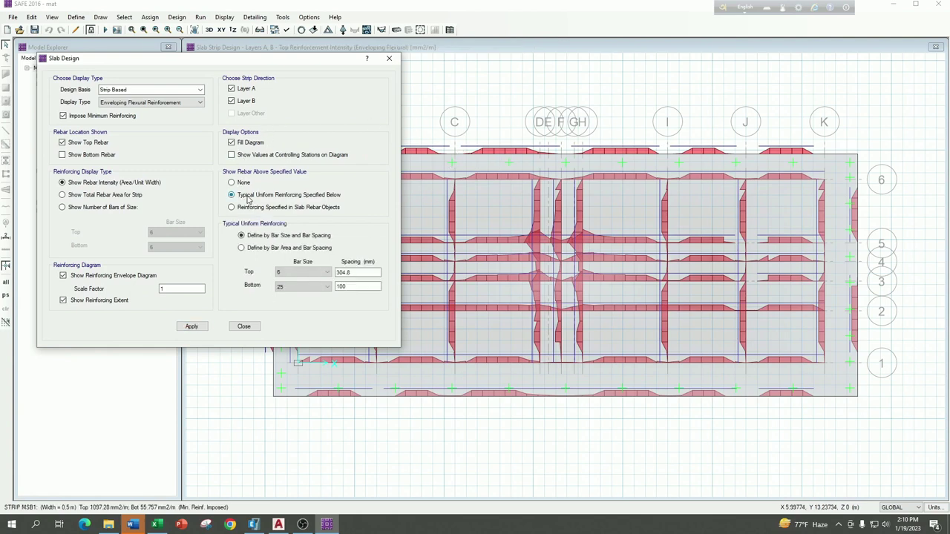
{"action": "left_click", "coordinate": [324, 273]}
{"action": "left_click", "coordinate": [291, 313]}
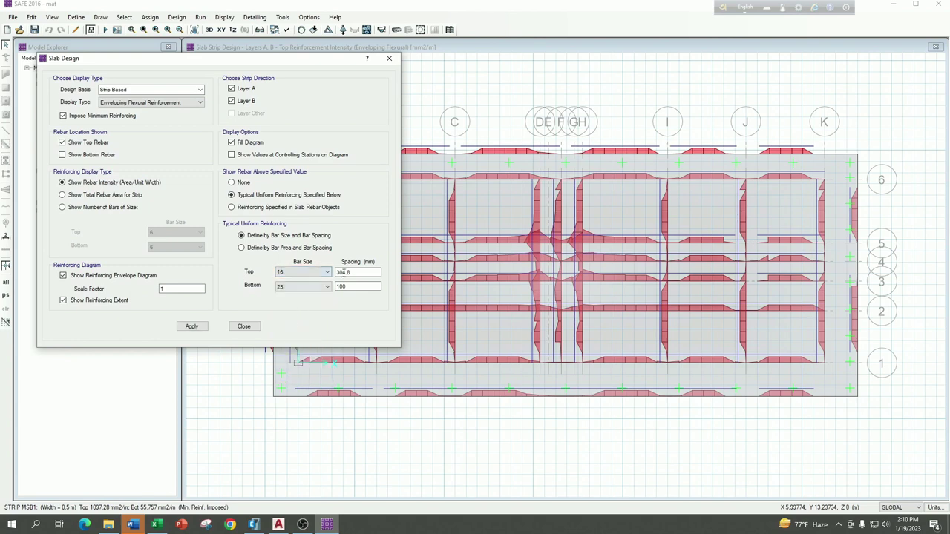
{"action": "key", "text": "Tab"}
{"action": "type", "text": "2"}
{"action": "left_click", "coordinate": [192, 326]}
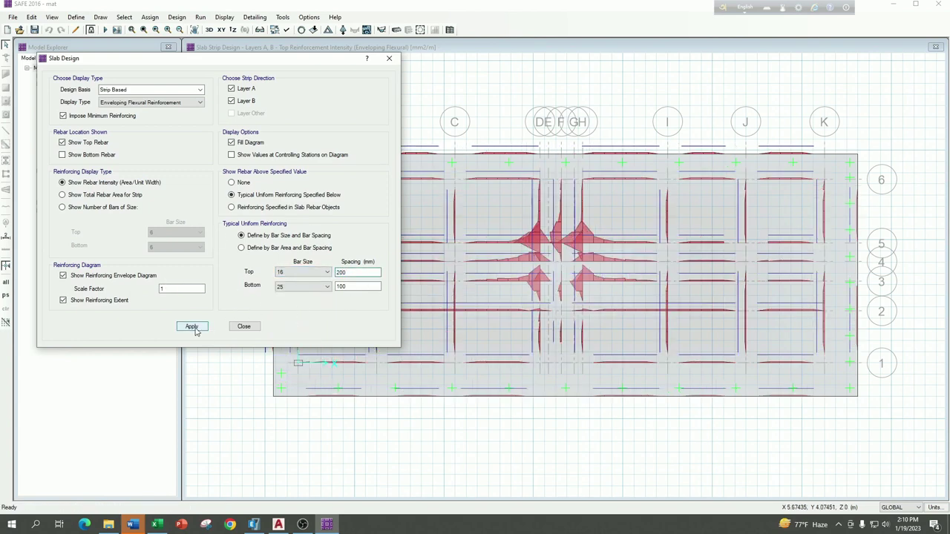
Set the top uniform bar size to 20 and check the top rebar demand at spacings of 200, 150 and 100 mm
{"action": "left_click", "coordinate": [373, 271]}
{"action": "left_click", "coordinate": [287, 275]}
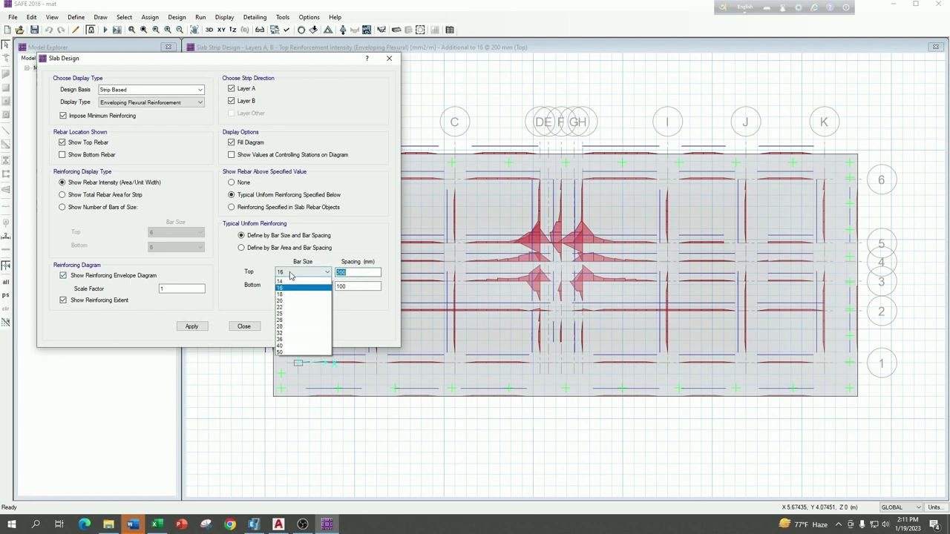
{"action": "left_click", "coordinate": [286, 325]}
{"action": "left_click", "coordinate": [192, 326]}
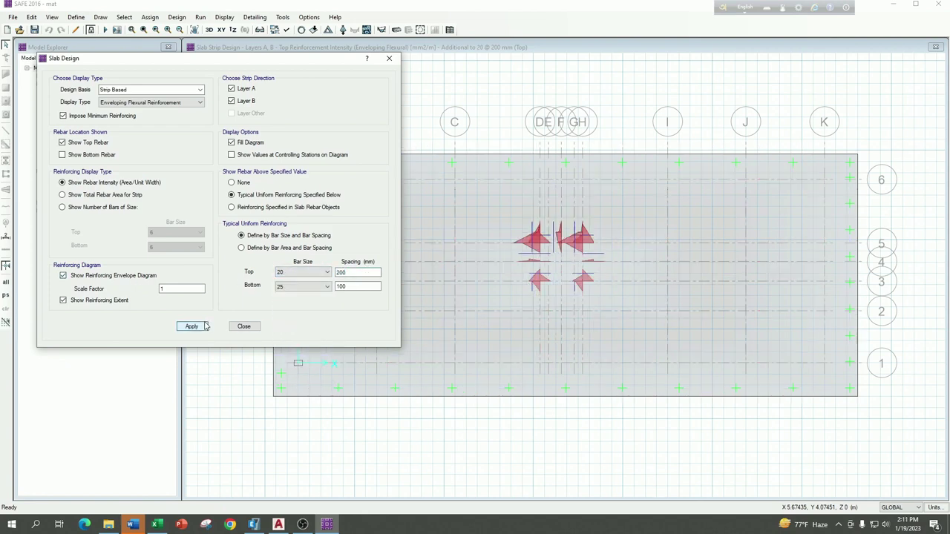
{"action": "double_click", "coordinate": [349, 273]}
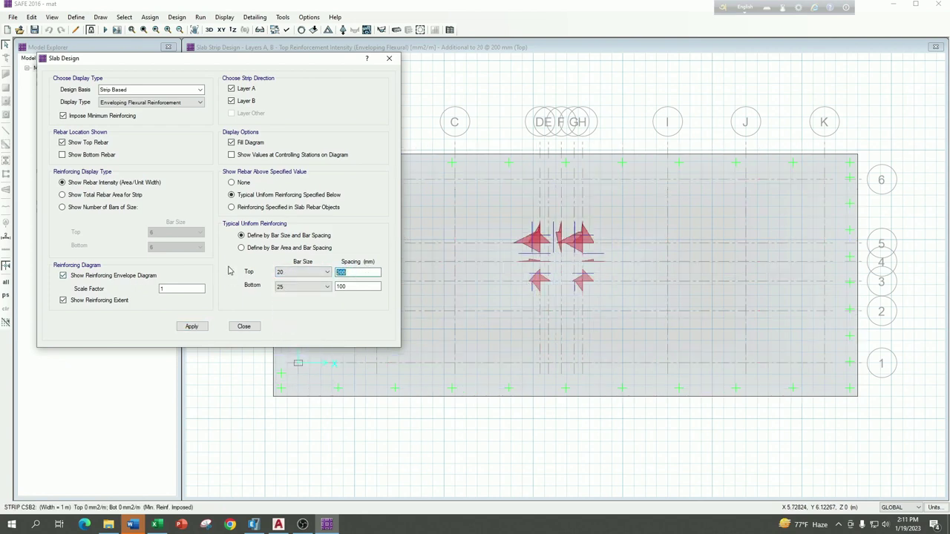
{"action": "type", "text": "150"}
{"action": "left_click", "coordinate": [192, 327]}
{"action": "double_click", "coordinate": [348, 272]}
{"action": "type", "text": "10"}
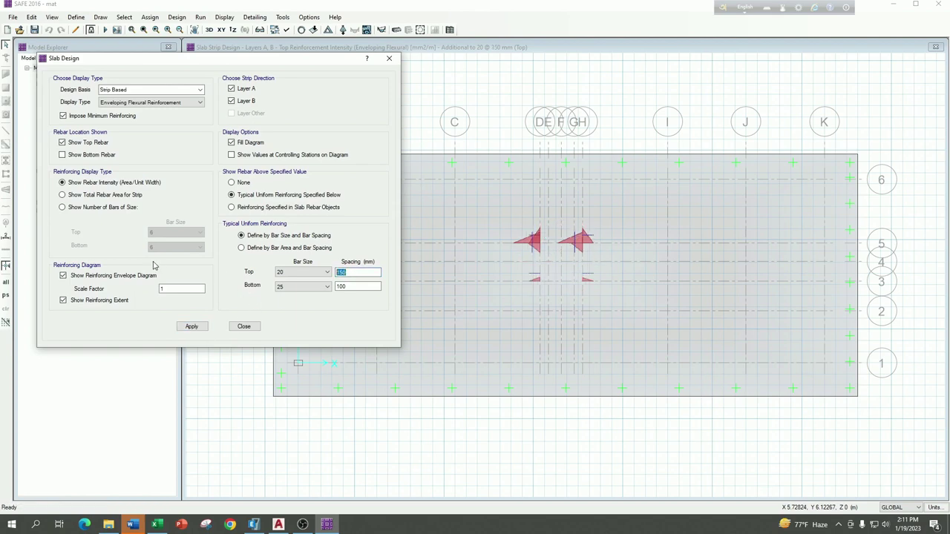
{"action": "left_click", "coordinate": [191, 327]}
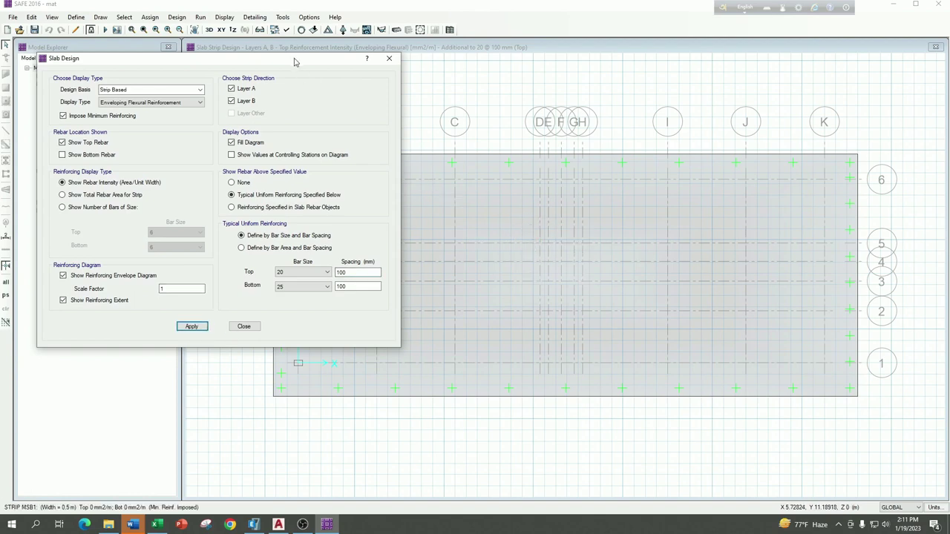
{"action": "left_click_drag", "start_coordinate": [294, 62], "coordinate": [213, 77]}
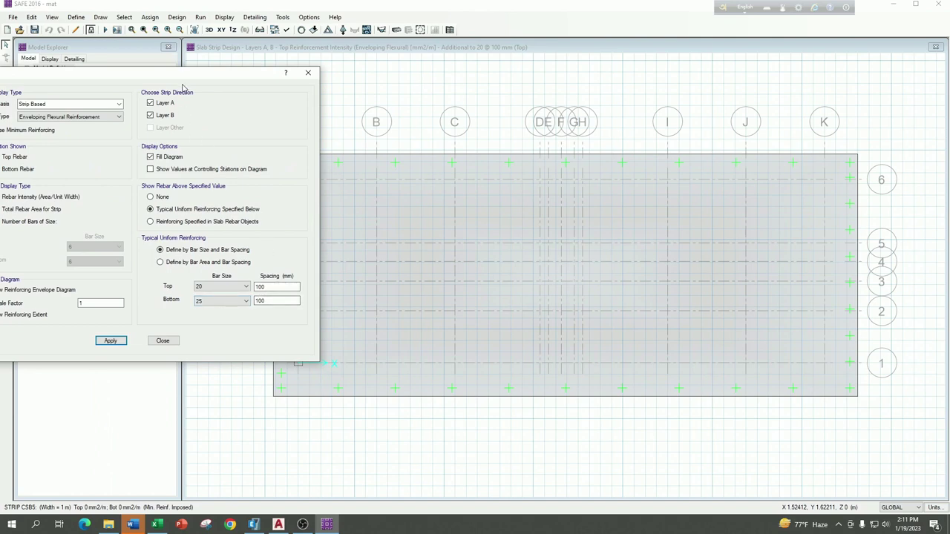
{"action": "left_click_drag", "start_coordinate": [183, 83], "coordinate": [240, 74]}
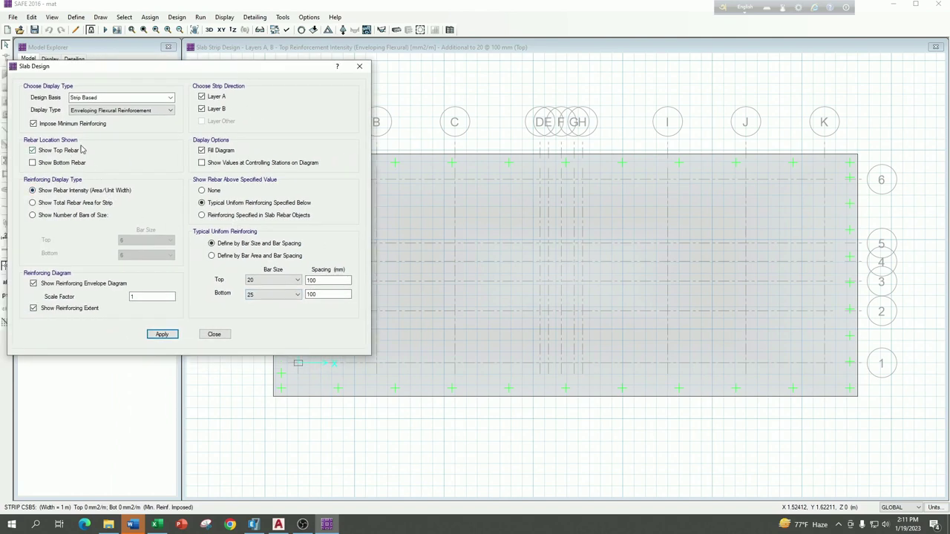
Display the full top rebar demand without a threshold, and show only the demand above uniform 20 mm top bars at 150 mm
{"action": "left_click", "coordinate": [215, 191]}
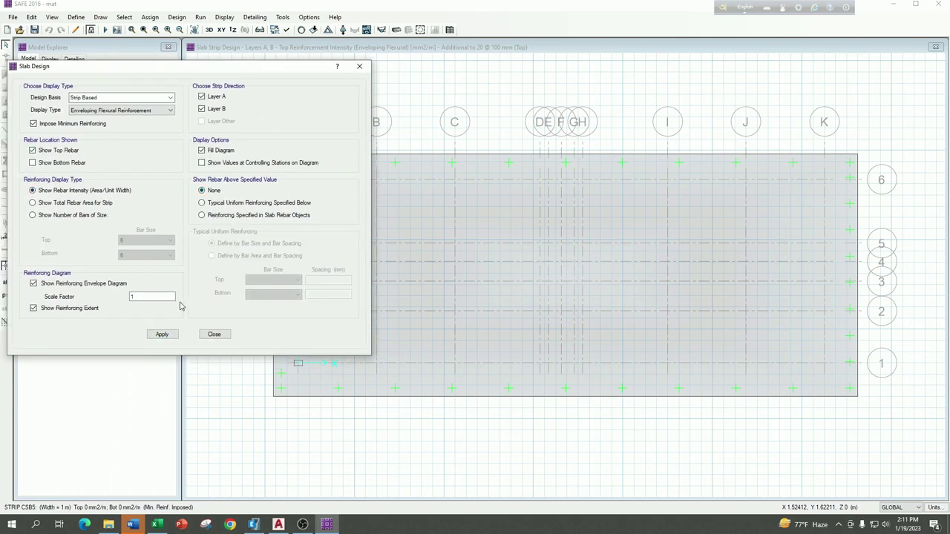
{"action": "left_click", "coordinate": [162, 334]}
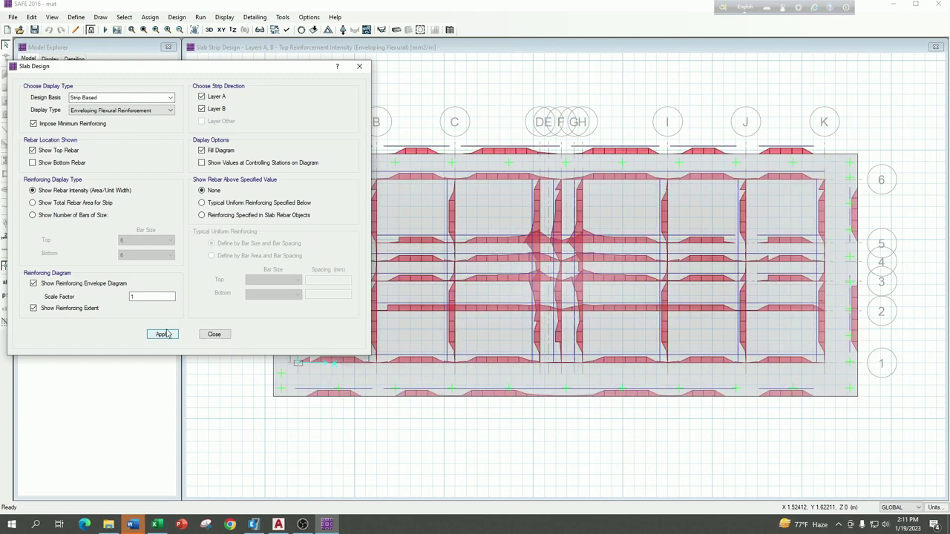
{"action": "left_click", "coordinate": [211, 205]}
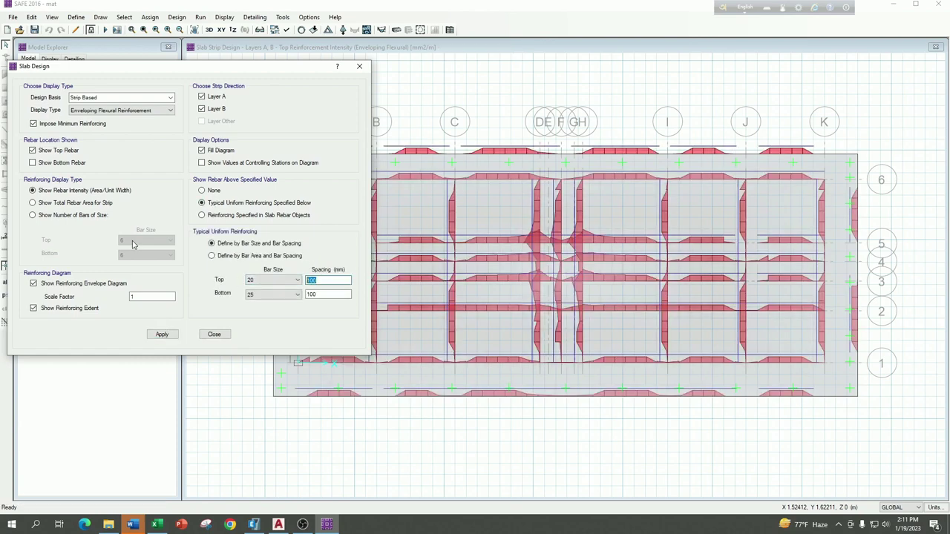
{"action": "type", "text": "1"}
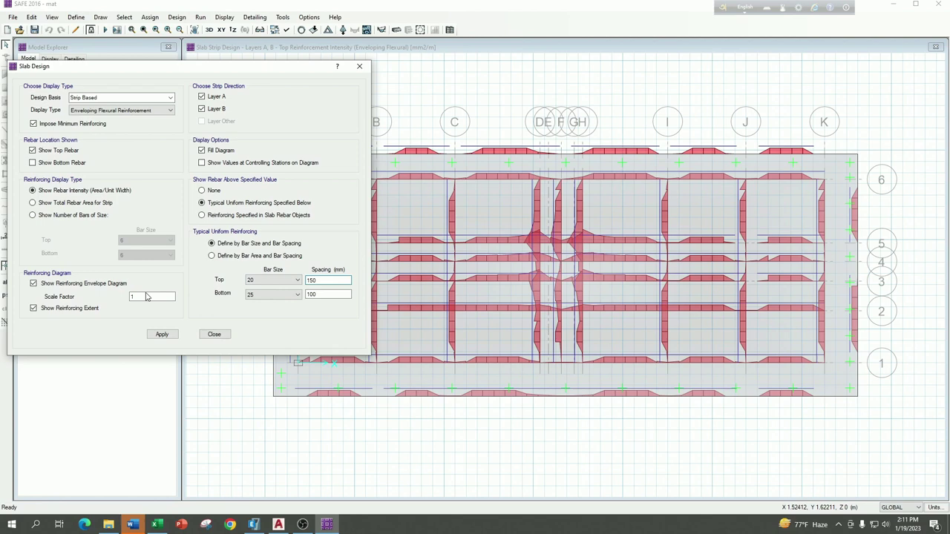
{"action": "left_click", "coordinate": [163, 334]}
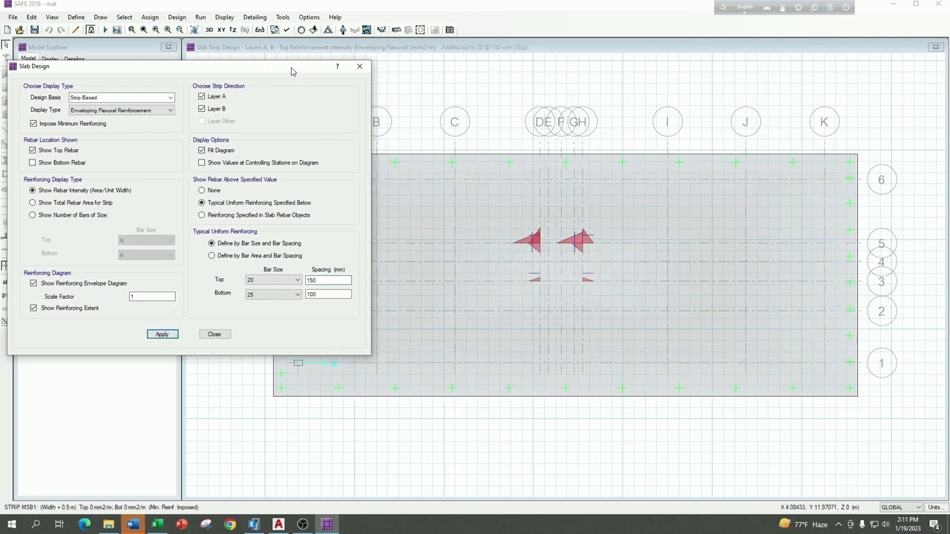
Window-select the full-depth mat region around grid lines D to H that contains the remaining extra top rebar
{"action": "left_click_drag", "start_coordinate": [291, 67], "coordinate": [210, 67]}
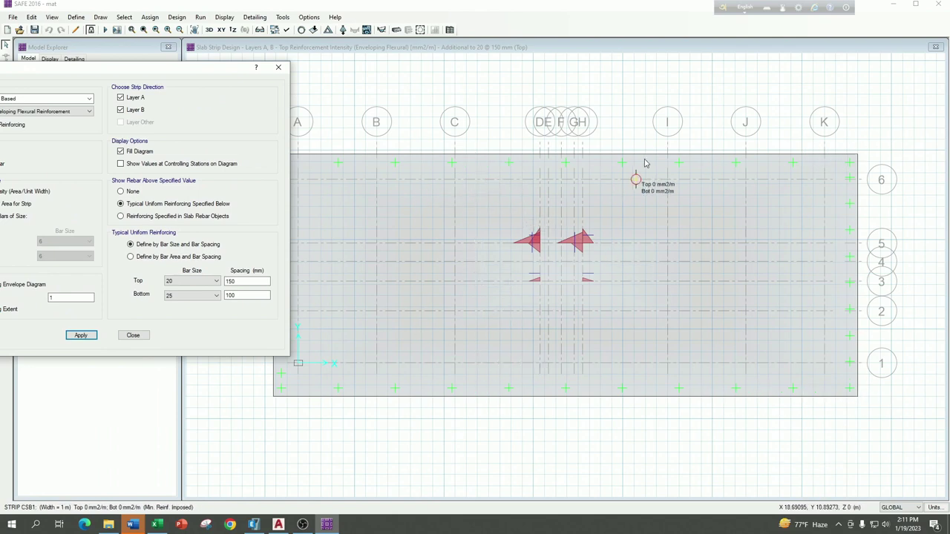
{"action": "left_click", "coordinate": [484, 168]}
{"action": "left_click_drag", "start_coordinate": [480, 151], "coordinate": [622, 401]}
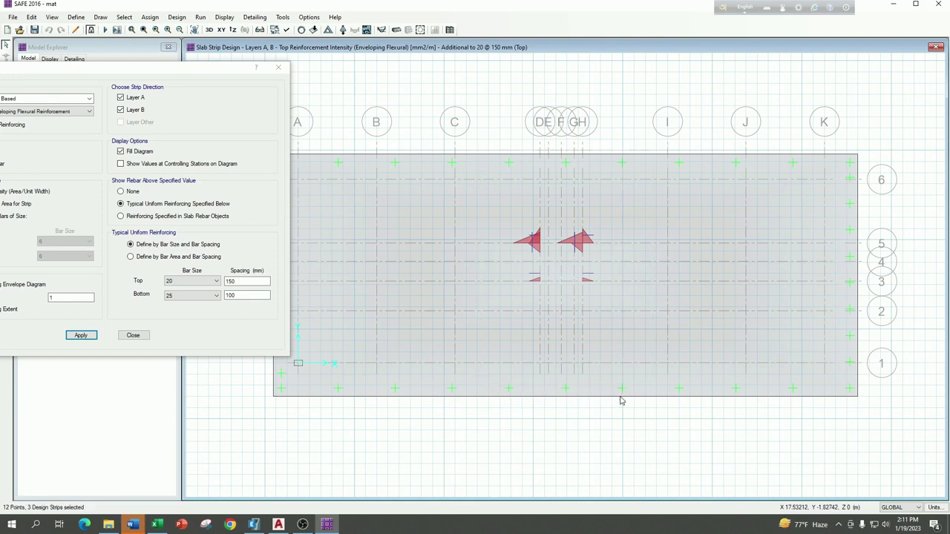
Show the top rebar demand above uniform 20 mm bars at 100 mm and box the full-depth mat area around grid lines D to H
{"action": "double_click", "coordinate": [239, 282]}
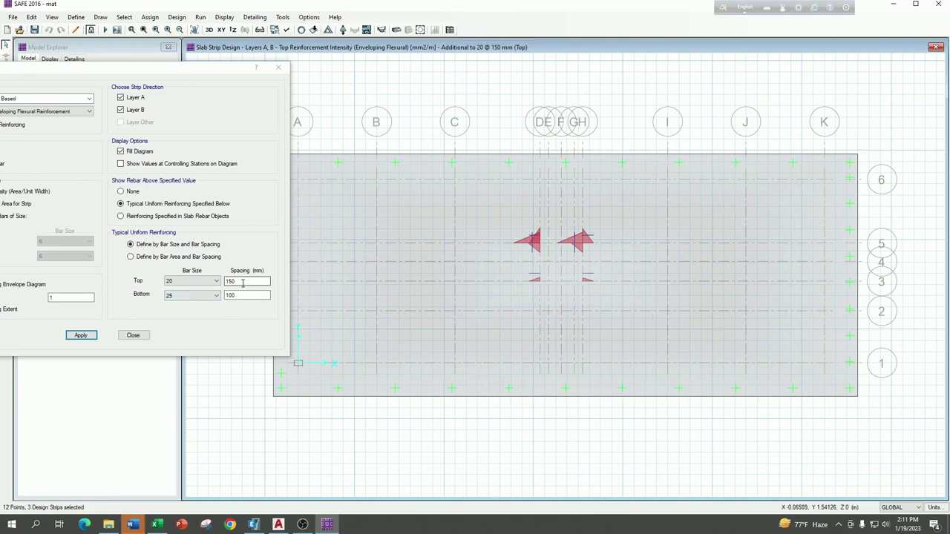
{"action": "type", "text": "1"}
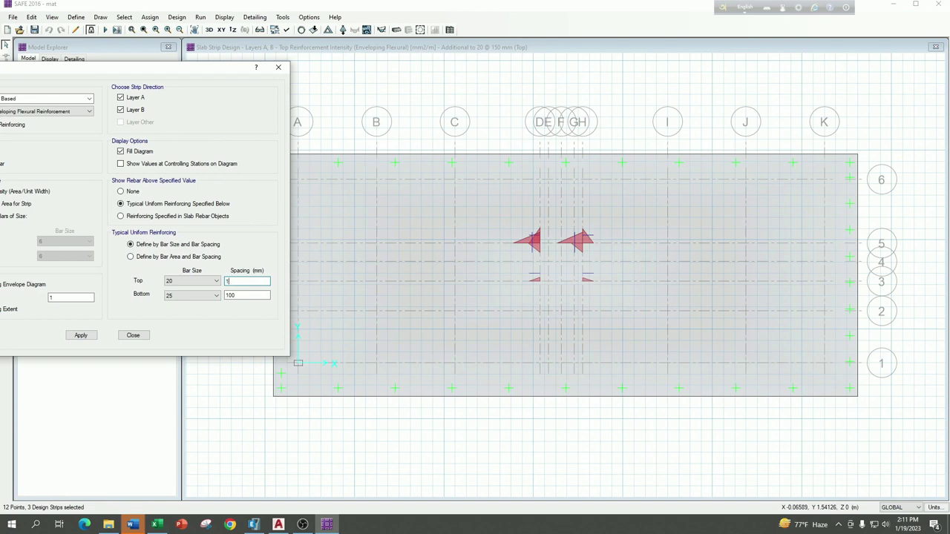
{"action": "left_click", "coordinate": [83, 333]}
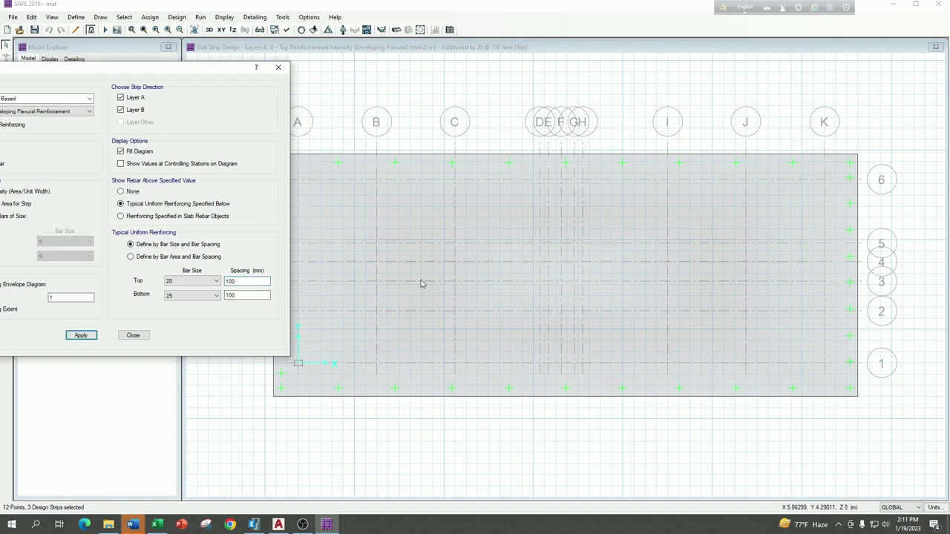
{"action": "left_click_drag", "start_coordinate": [487, 154], "coordinate": [637, 397]}
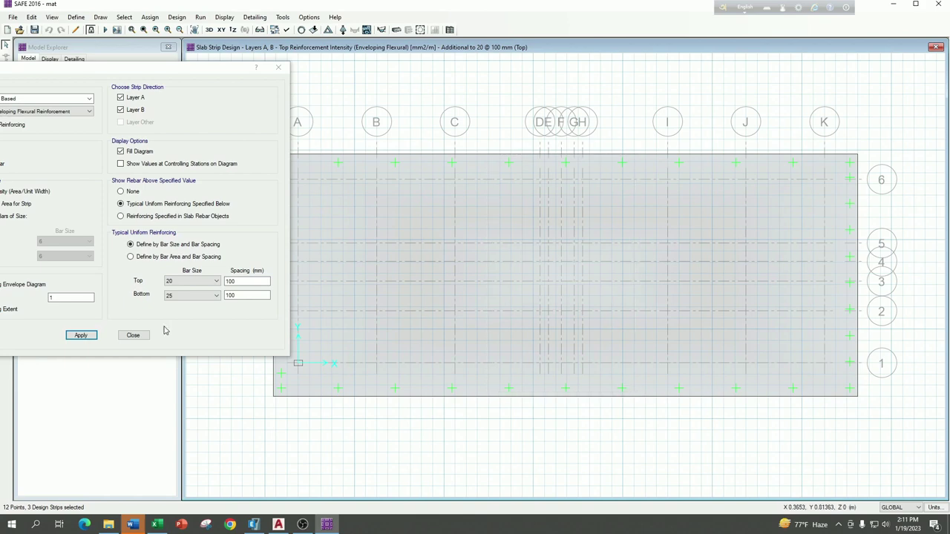
Set the top uniform spacing to 150 mm, redisplay the demand, and box the extra top rebar zone around grid lines D to H
{"action": "double_click", "coordinate": [245, 281]}
{"action": "type", "text": "1"}
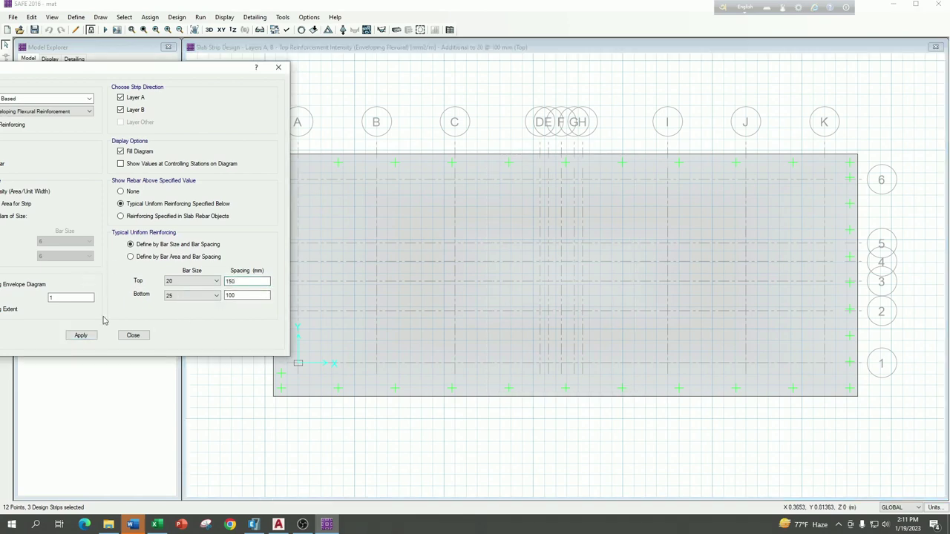
{"action": "left_click", "coordinate": [83, 336]}
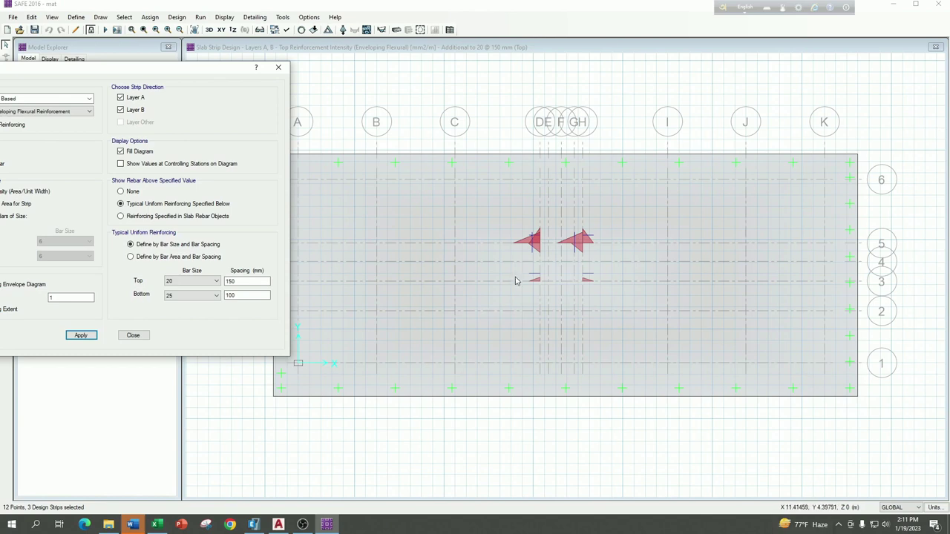
{"action": "left_click_drag", "start_coordinate": [511, 235], "coordinate": [600, 314]}
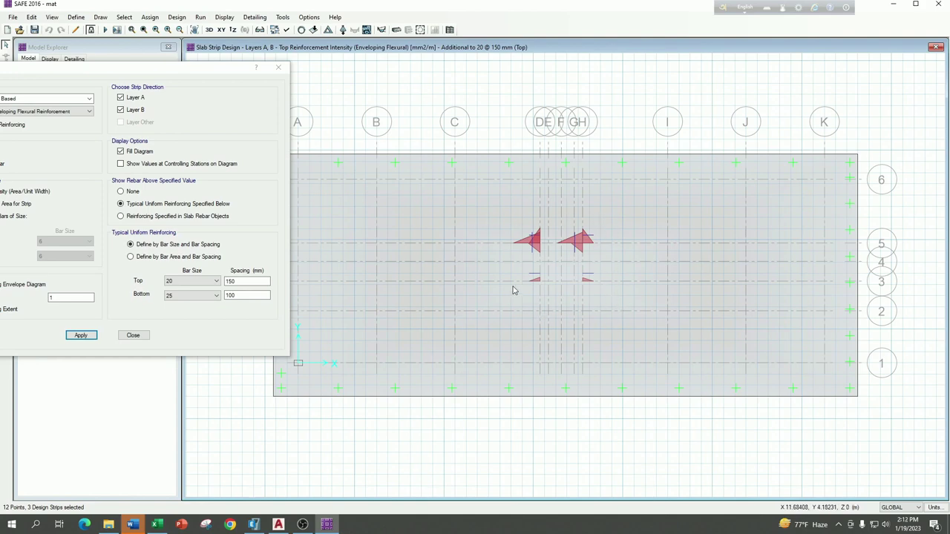
Switch the rebar location shown from top to bottom and display the demand above uniform 25 mm bottom bars at 100 mm
{"action": "left_click_drag", "start_coordinate": [177, 72], "coordinate": [199, 69]}
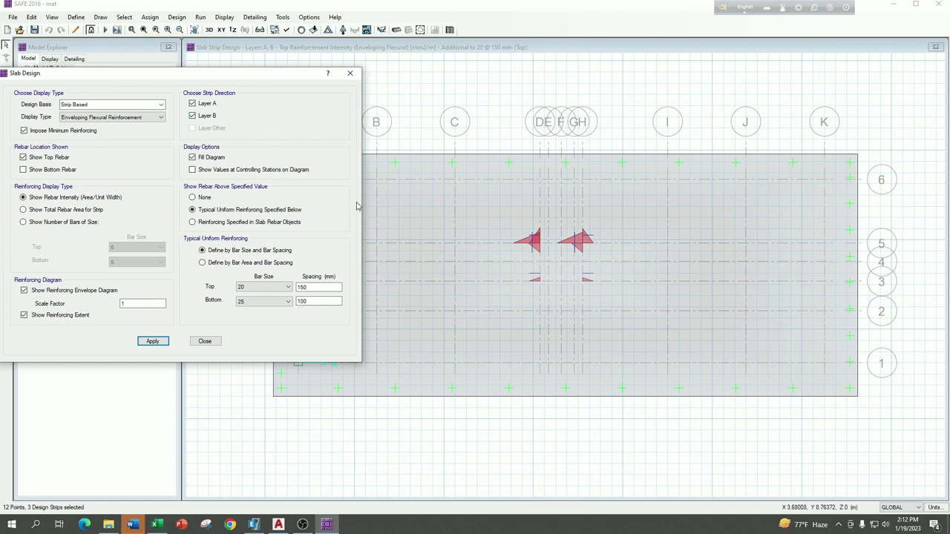
{"action": "left_click", "coordinate": [263, 286]}
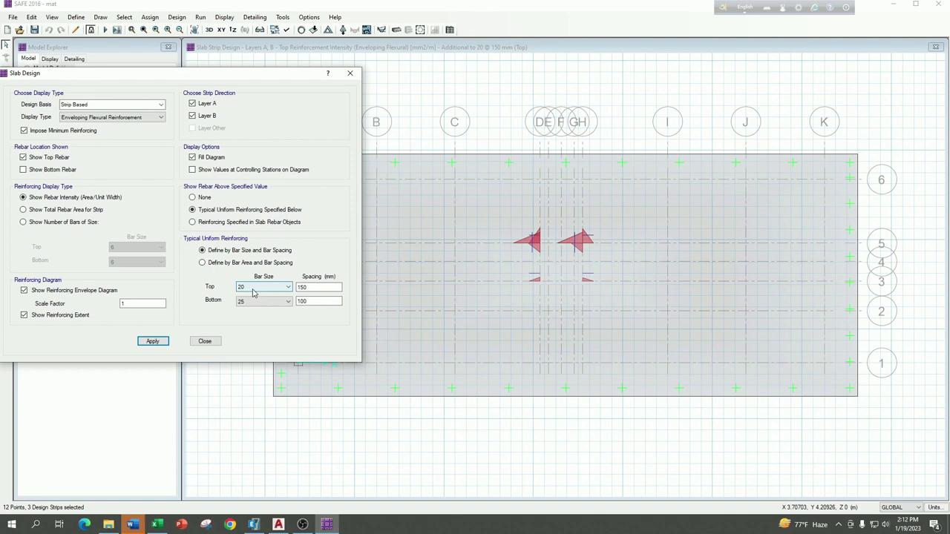
{"action": "left_click", "coordinate": [28, 171]}
{"action": "left_click", "coordinate": [31, 158]}
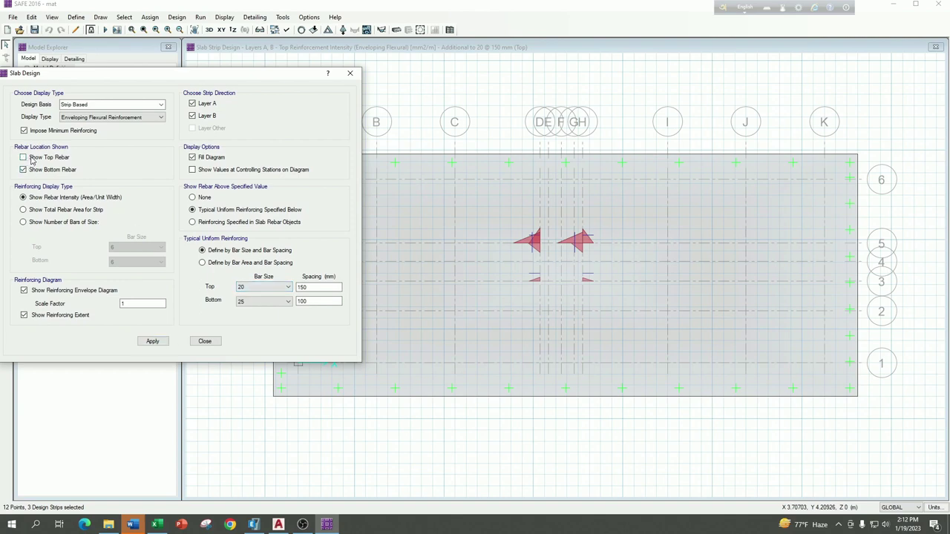
{"action": "left_click", "coordinate": [153, 342]}
Set the bottom uniform spacing to 150 mm, display the bottom demand, and box the extra rebar zone around grid lines D to H
{"action": "double_click", "coordinate": [319, 301]}
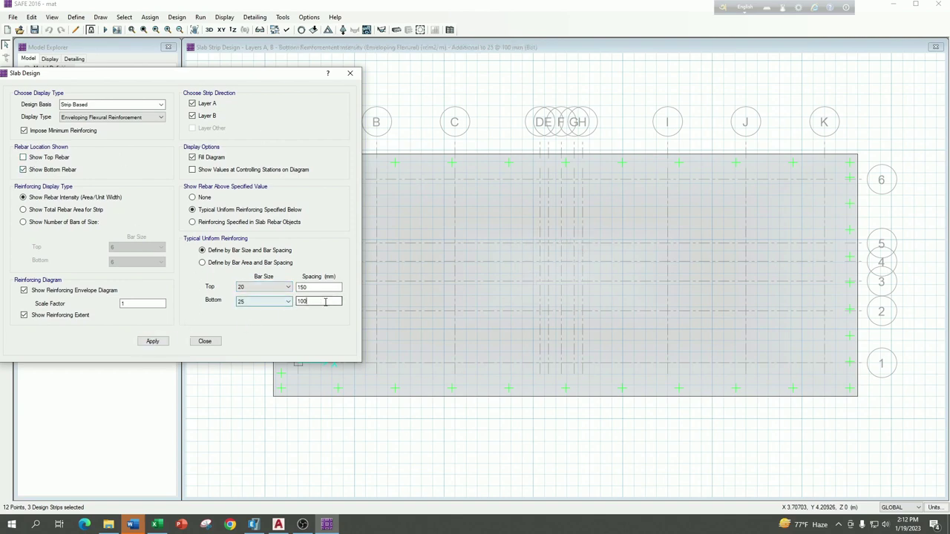
{"action": "type", "text": "1"}
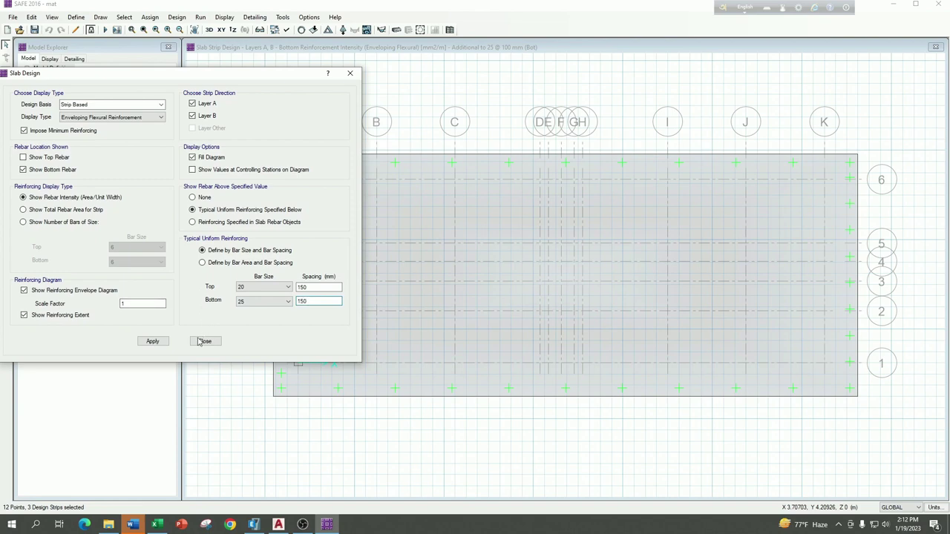
{"action": "type", "text": "50"}
{"action": "left_click", "coordinate": [168, 341]}
{"action": "left_click_drag", "start_coordinate": [504, 217], "coordinate": [638, 347]}
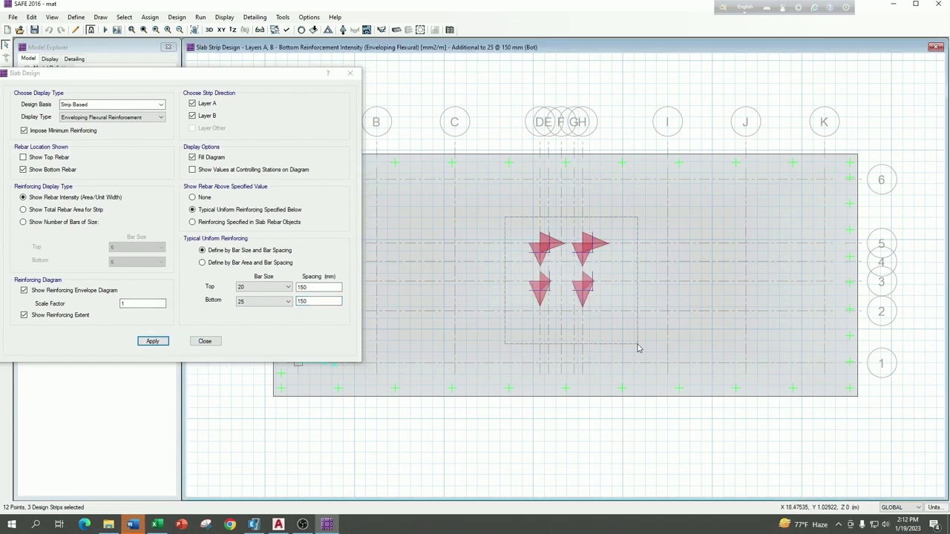
{"action": "left_click_drag", "start_coordinate": [293, 73], "coordinate": [172, 95]}
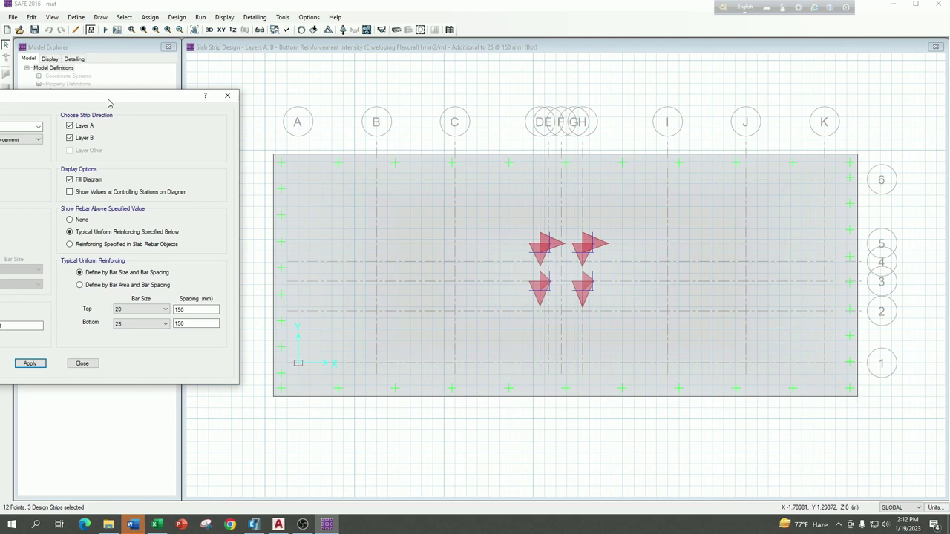
Display top and bottom rebar demand together above uniform reinforcing of 20 mm top and 25 mm bottom bars, both at 150 mm
{"action": "left_click_drag", "start_coordinate": [108, 102], "coordinate": [260, 76]}
{"action": "left_click", "coordinate": [94, 156]}
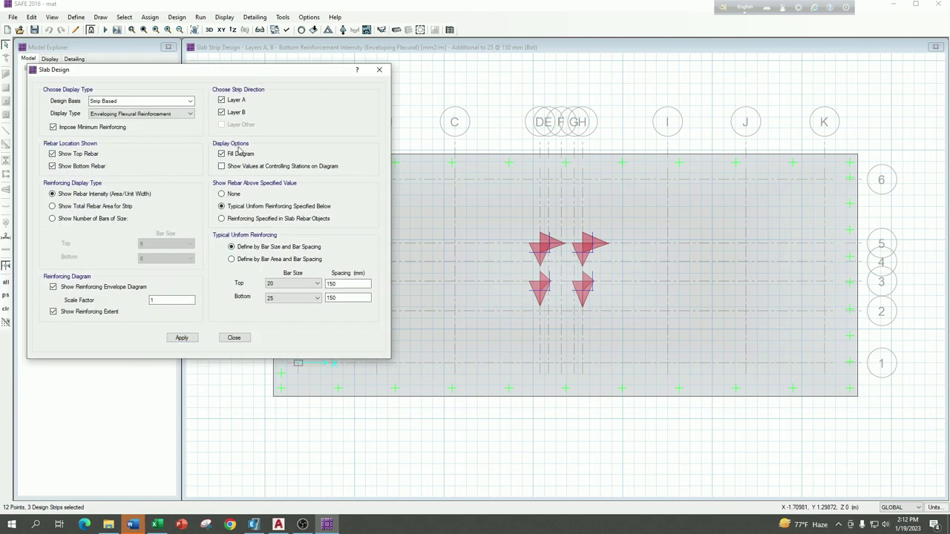
{"action": "left_click", "coordinate": [334, 298]}
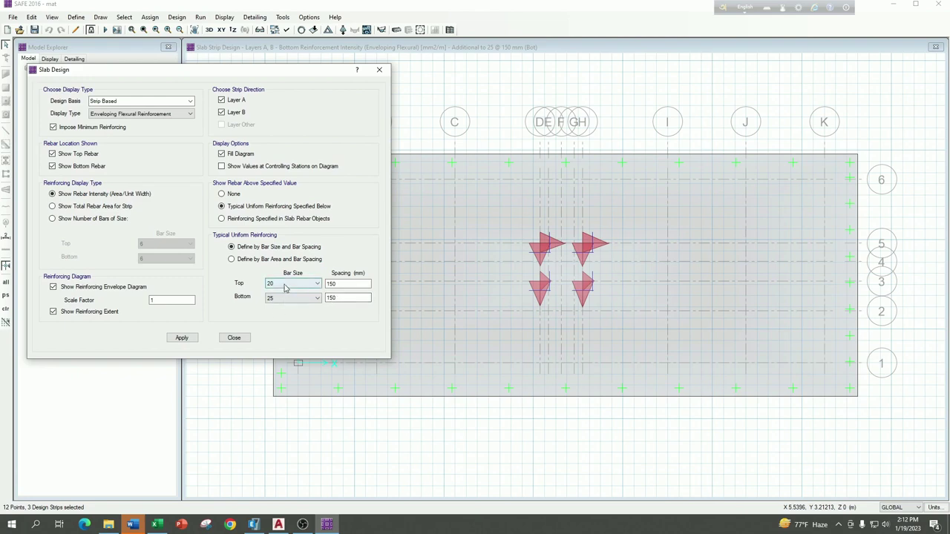
{"action": "left_click", "coordinate": [349, 284]}
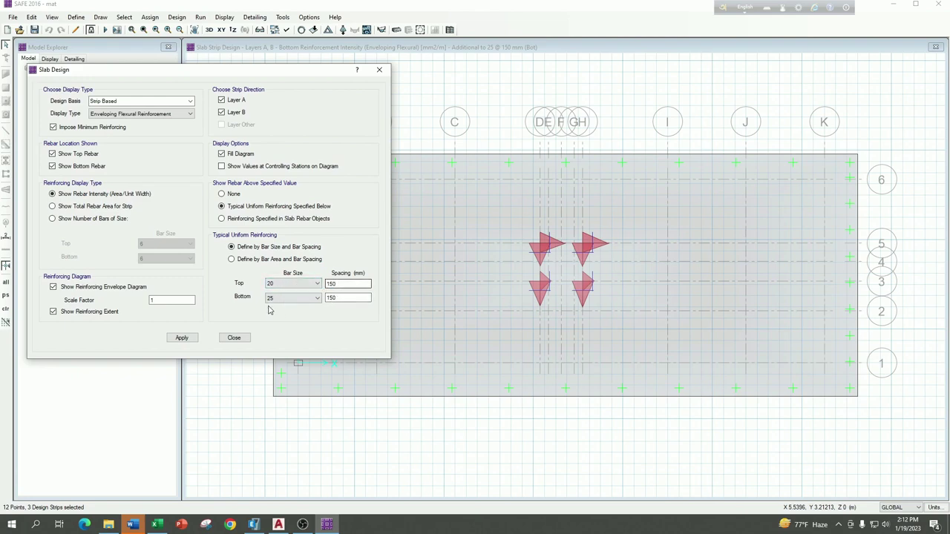
{"action": "left_click", "coordinate": [350, 298]}
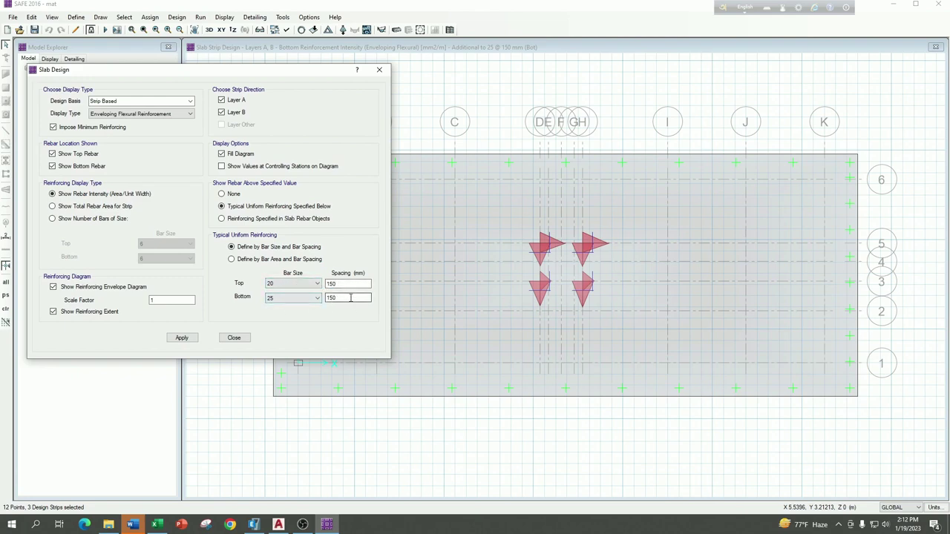
{"action": "left_click", "coordinate": [183, 338]}
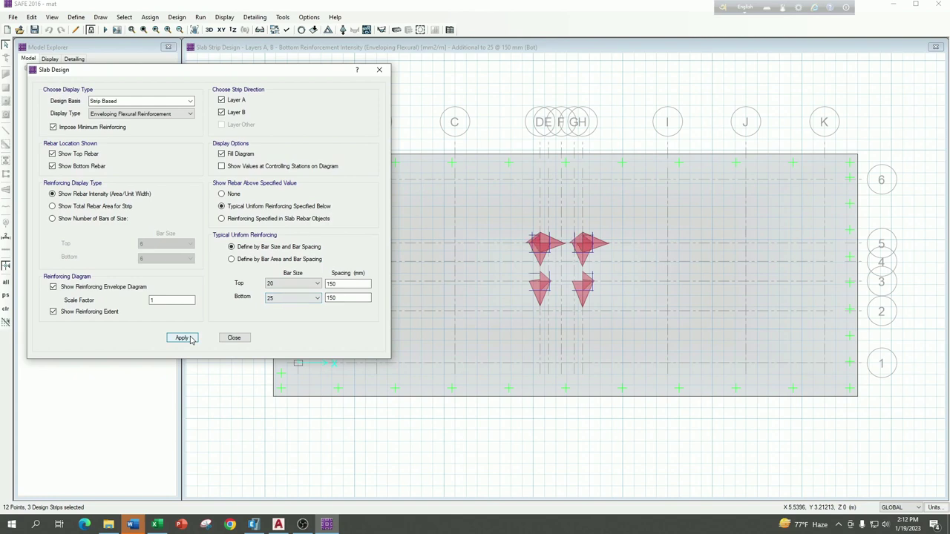
Set the top and bottom uniform spacings to 100 mm, redisplay the combined demand, and box the mat area around grid lines D to H
{"action": "double_click", "coordinate": [345, 284]}
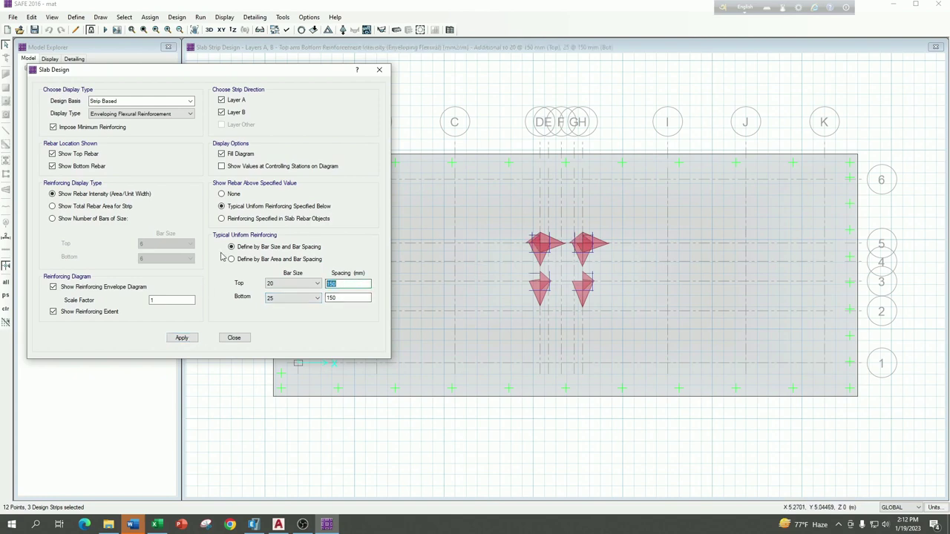
{"action": "type", "text": "1"}
{"action": "double_click", "coordinate": [343, 296]}
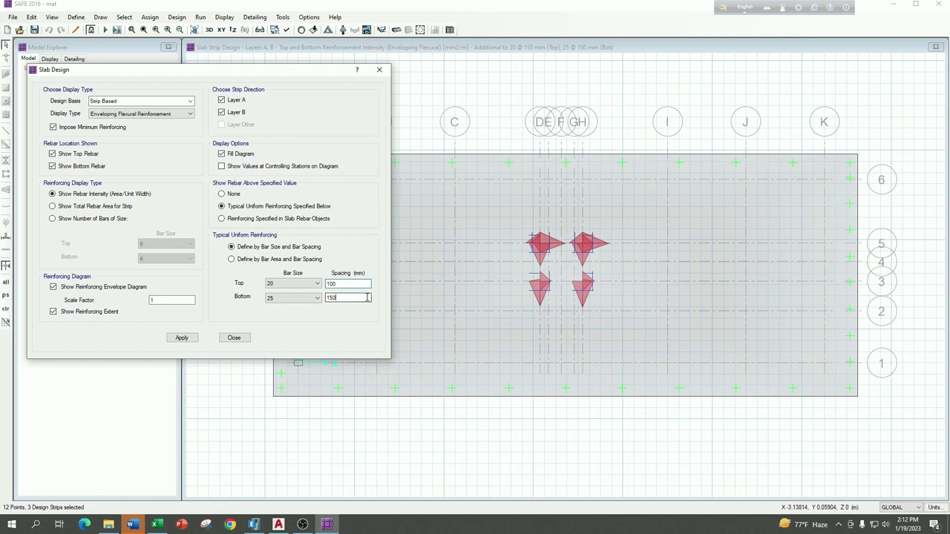
{"action": "type", "text": "100"}
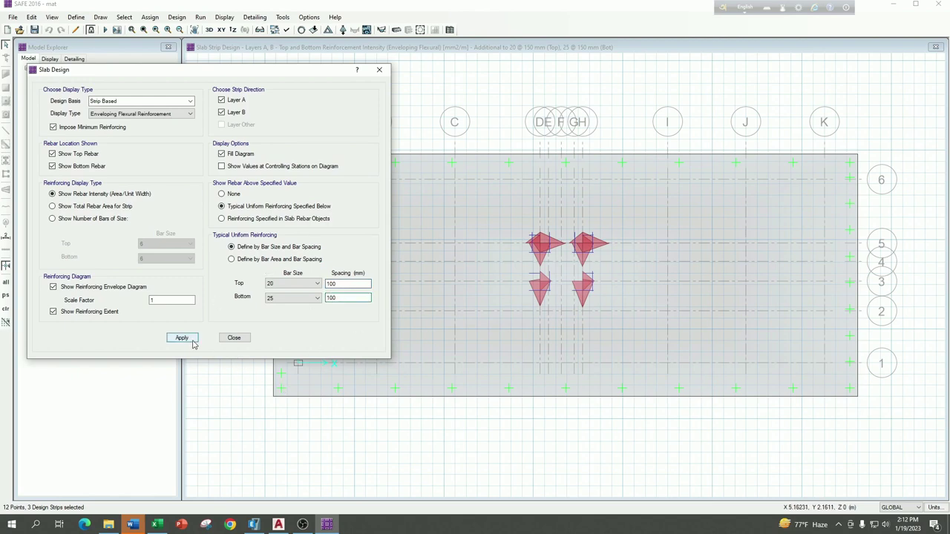
{"action": "left_click", "coordinate": [181, 338]}
{"action": "left_click_drag", "start_coordinate": [276, 73], "coordinate": [228, 73]}
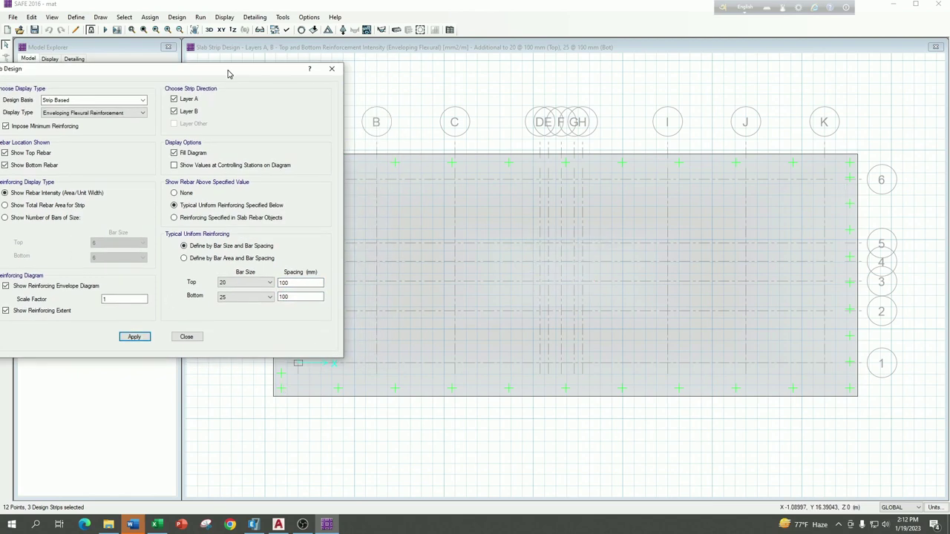
{"action": "left_click", "coordinate": [135, 337]}
{"action": "left_click_drag", "start_coordinate": [492, 158], "coordinate": [630, 394]}
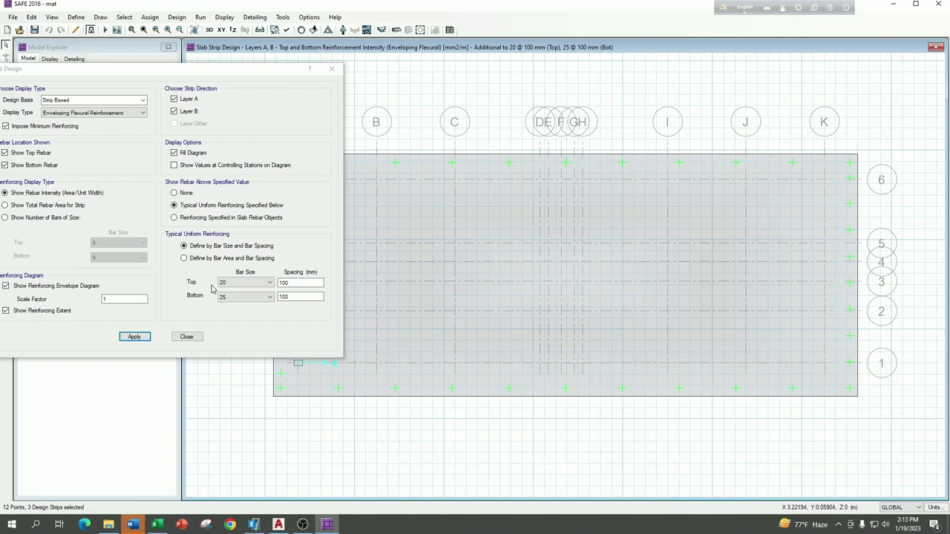
Keep the top bar size at 20, box the central mat area around grid lines D to H, and close the slab design settings
{"action": "left_click", "coordinate": [271, 287]}
{"action": "left_click", "coordinate": [271, 288]}
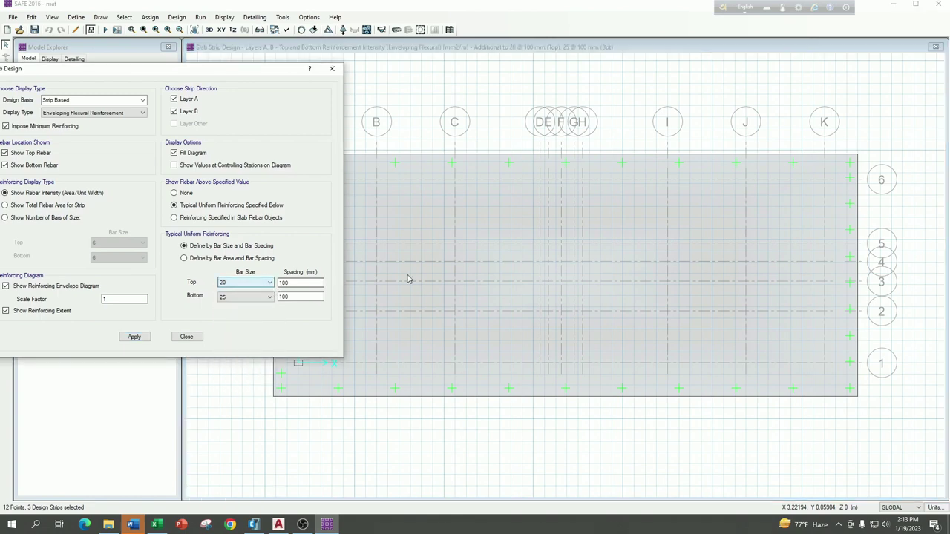
{"action": "left_click", "coordinate": [505, 202]}
{"action": "left_click_drag", "start_coordinate": [504, 202], "coordinate": [638, 373]}
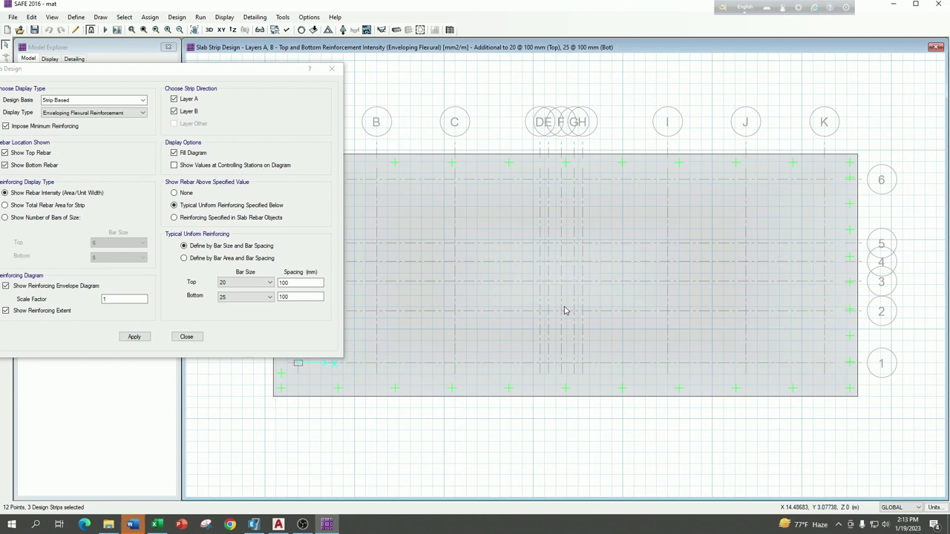
{"action": "left_click", "coordinate": [186, 336]}
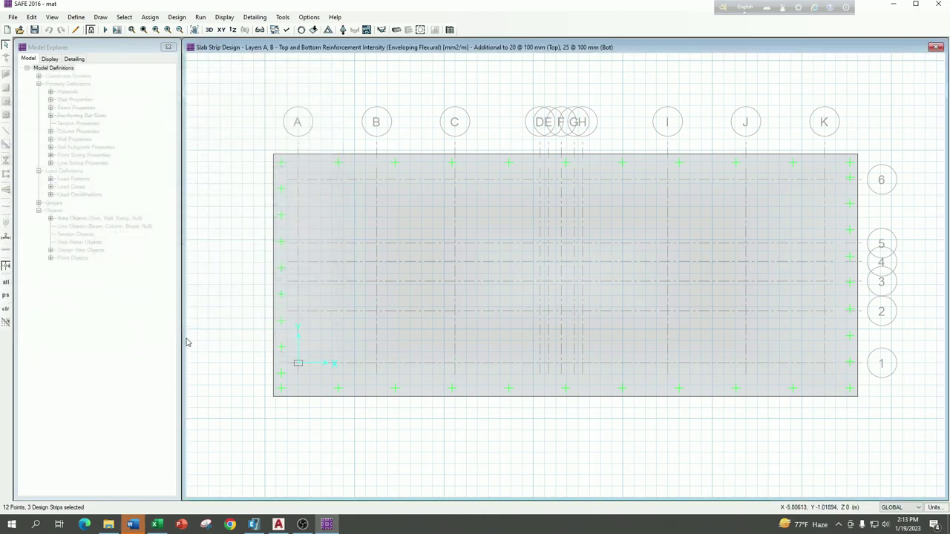